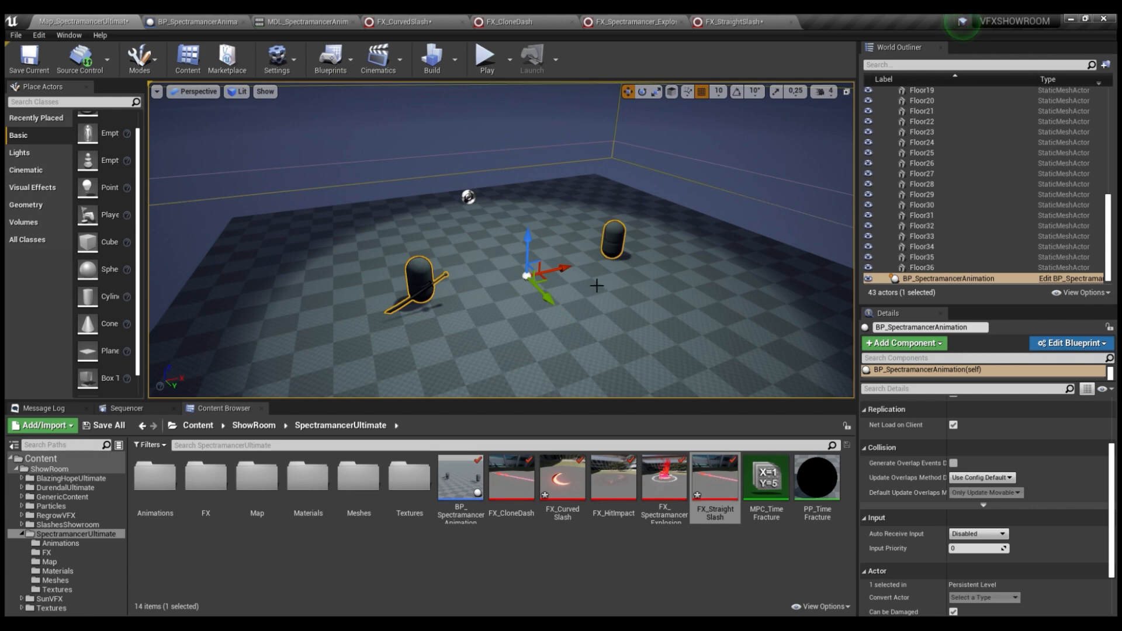
# Examine the two capsule characters in the level from several angles, and switch to Blender to play the Spectramancer animation
pyautogui.moveTo(596, 285); pyautogui.dragTo(587, 283, button='right')
pyautogui.moveTo(544, 253); pyautogui.dragTo(525, 233, button='right')
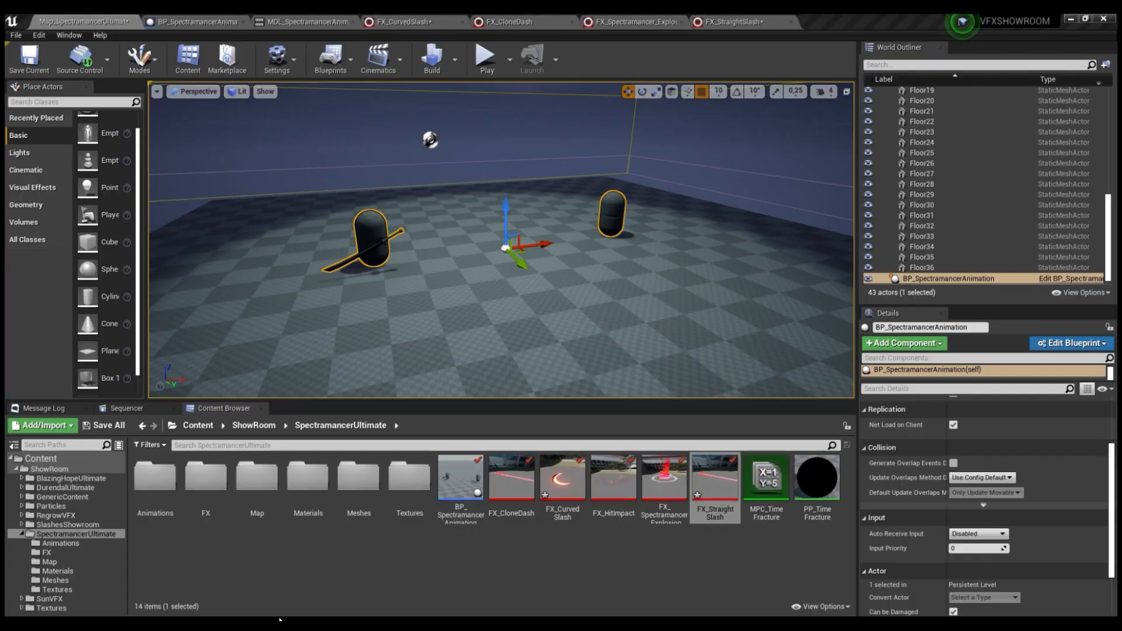
pyautogui.moveTo(578, 251); pyautogui.dragTo(517, 204, button='right')
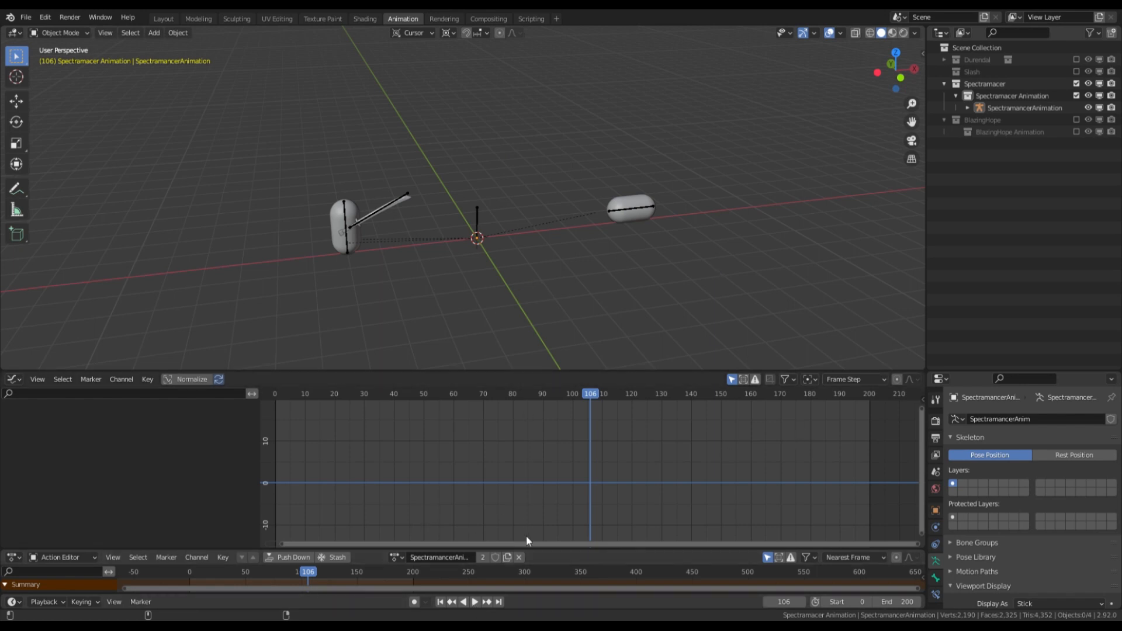
pyautogui.press('space')
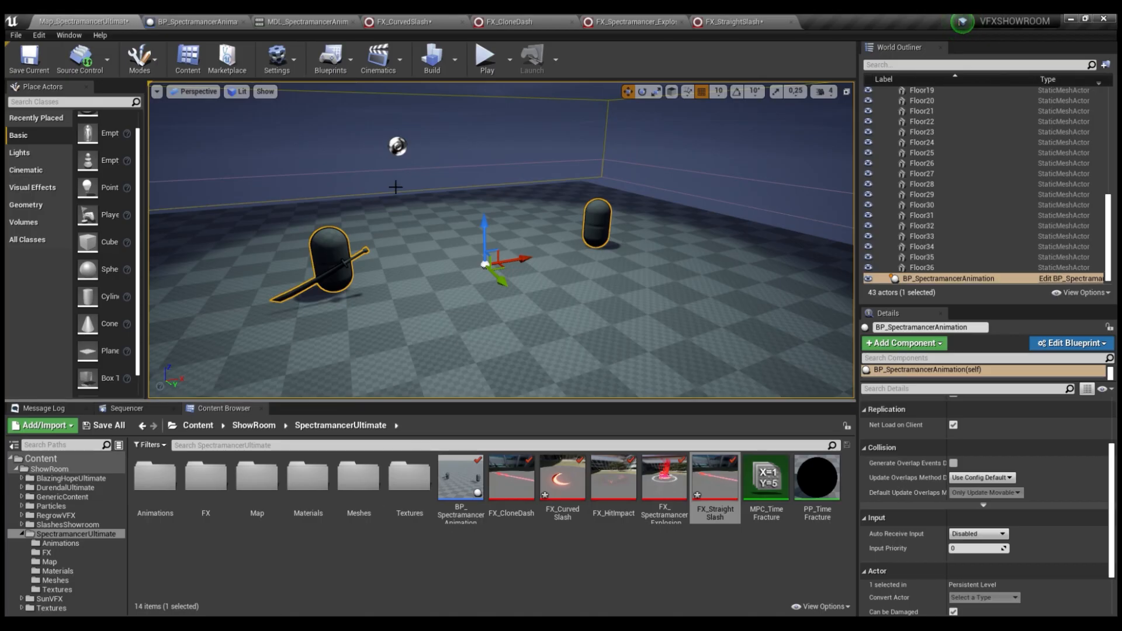
# Switch to Unreal Engine, open the BP_SpectramancerAnimation blueprint, and open the MDL_SpectramancerAnimation_Anim asset assigned to its skeletal mesh component
pyautogui.moveTo(395, 187); pyautogui.dragTo(508, 320, button='right')
pyautogui.click(476, 489)
pyautogui.doubleClick(476, 490)
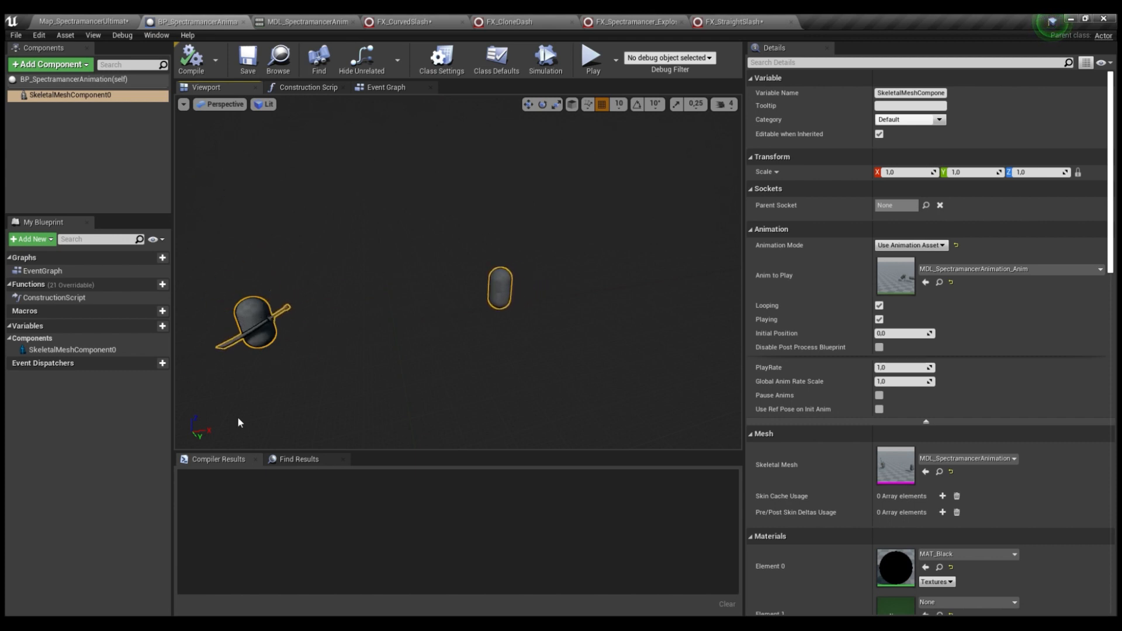
pyautogui.click(78, 95)
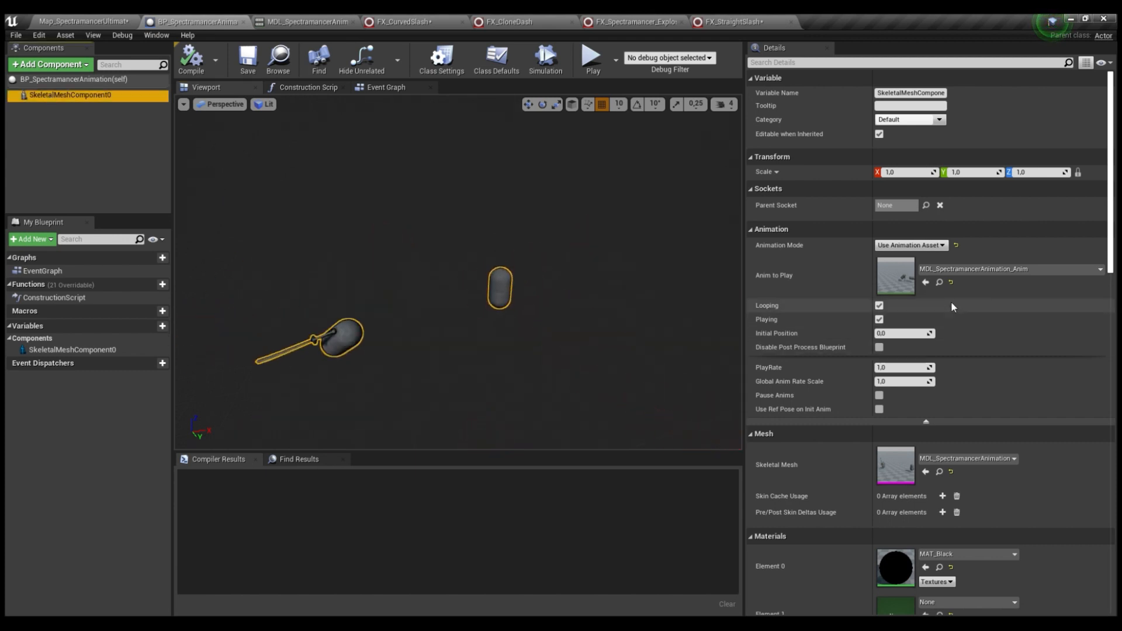
pyautogui.click(940, 282)
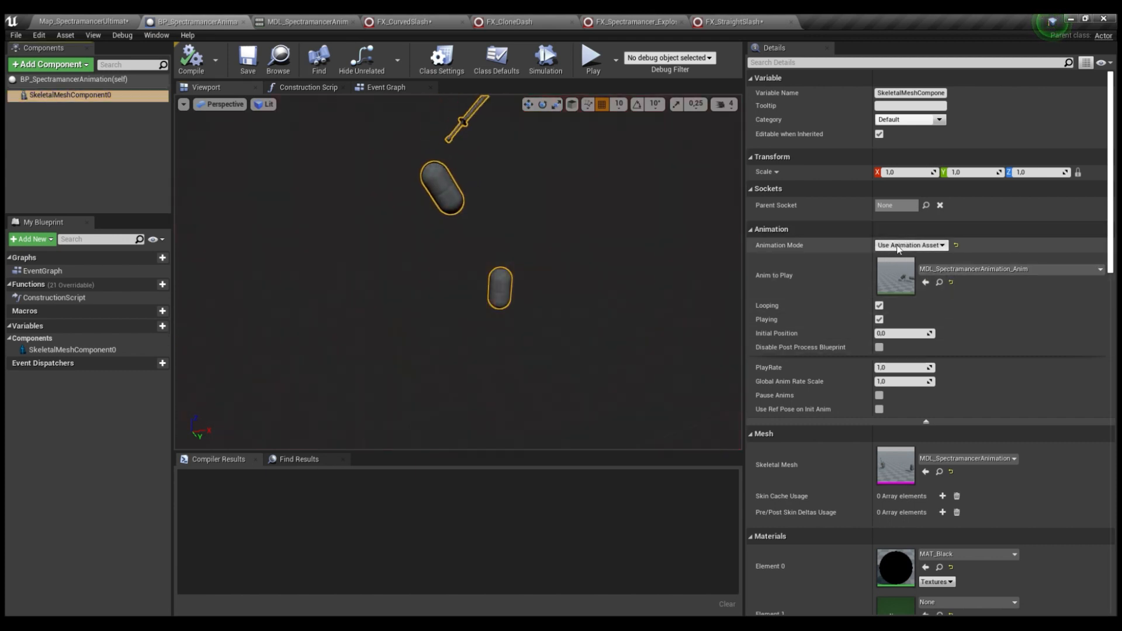
pyautogui.doubleClick(895, 274)
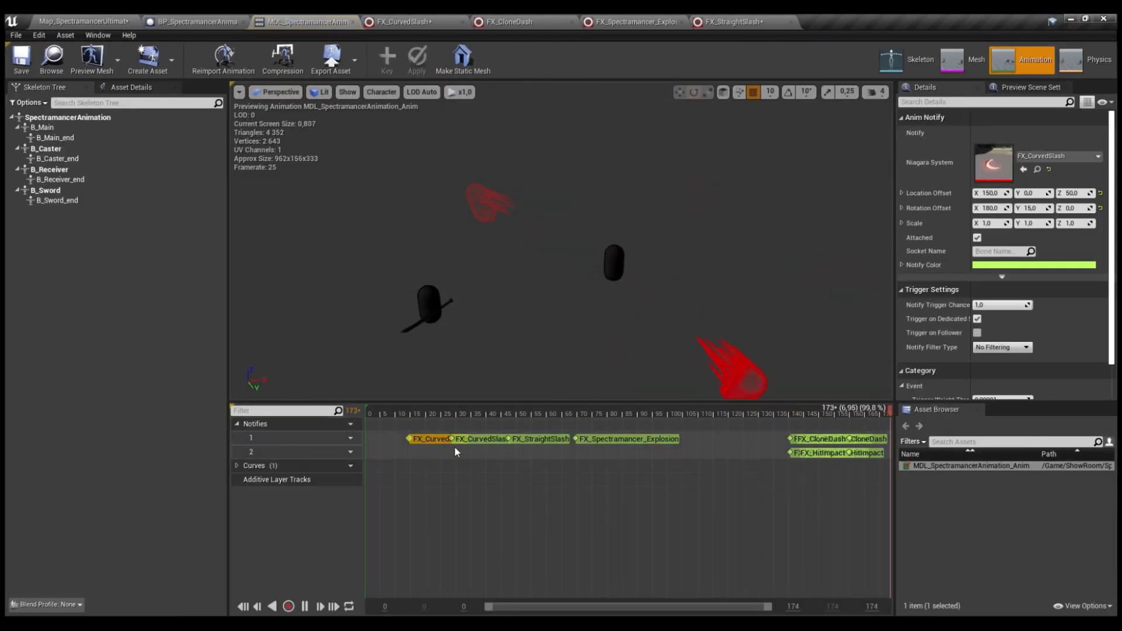
# Try adding a Play Niagara Effect notify to notify track 2 and delete it again
pyautogui.click(426, 439)
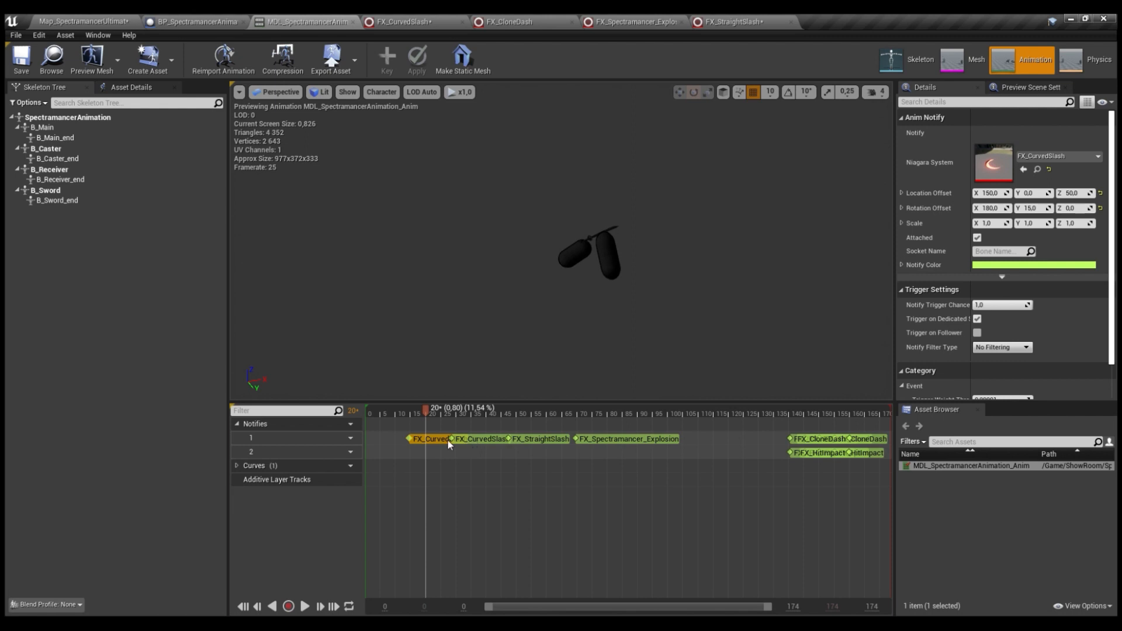
pyautogui.click(463, 476)
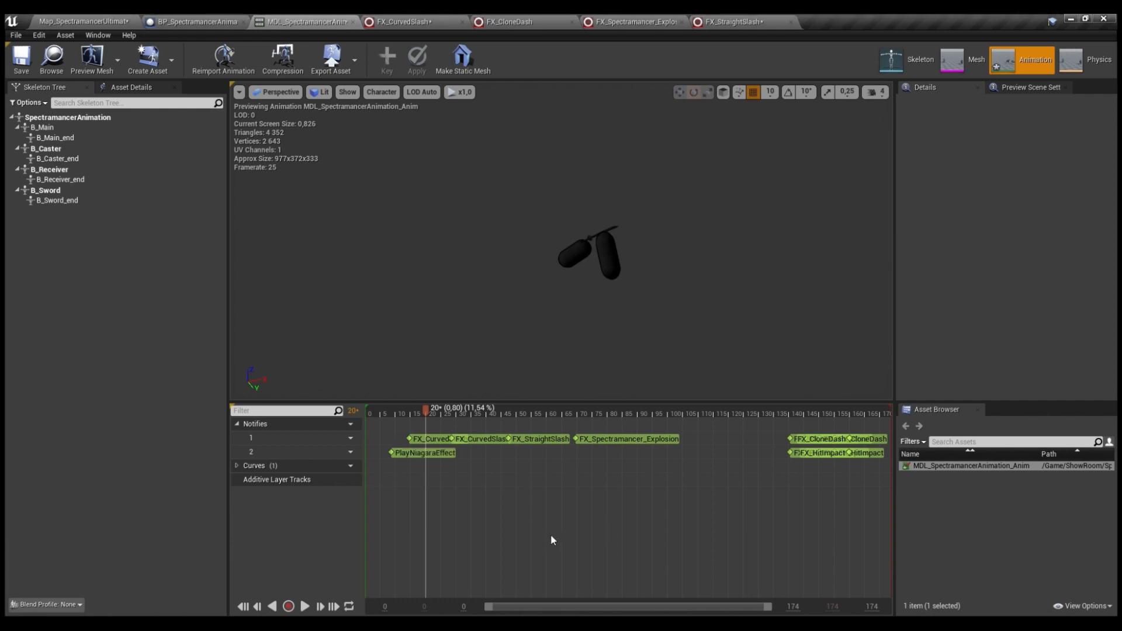
pyautogui.click(430, 455)
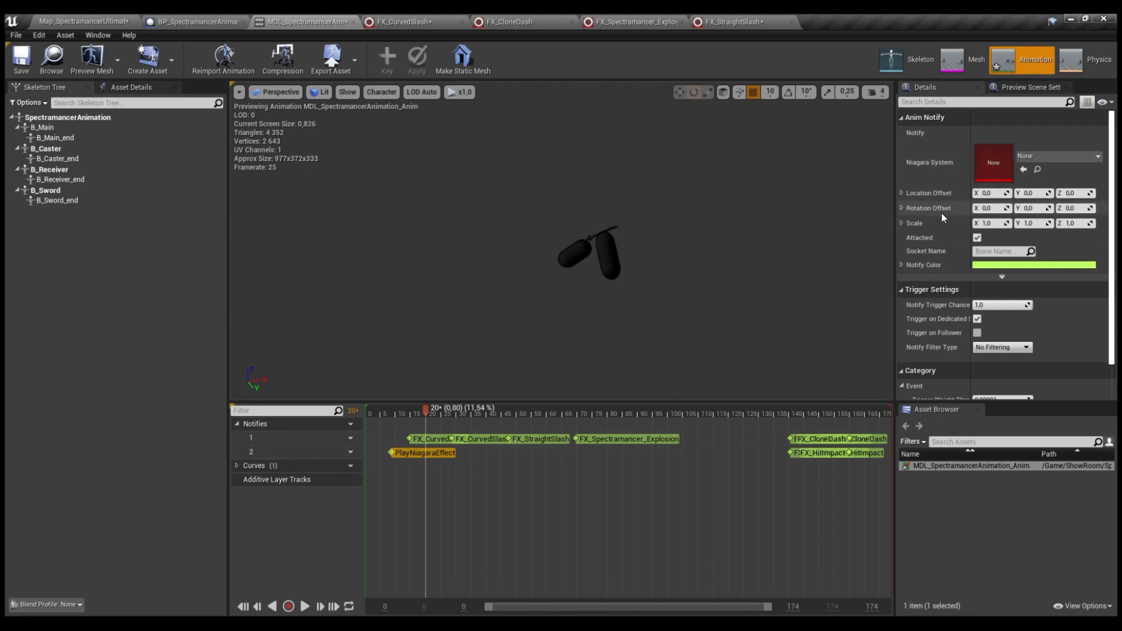
pyautogui.click(440, 460)
pyautogui.click(437, 454)
pyautogui.press('Delete')
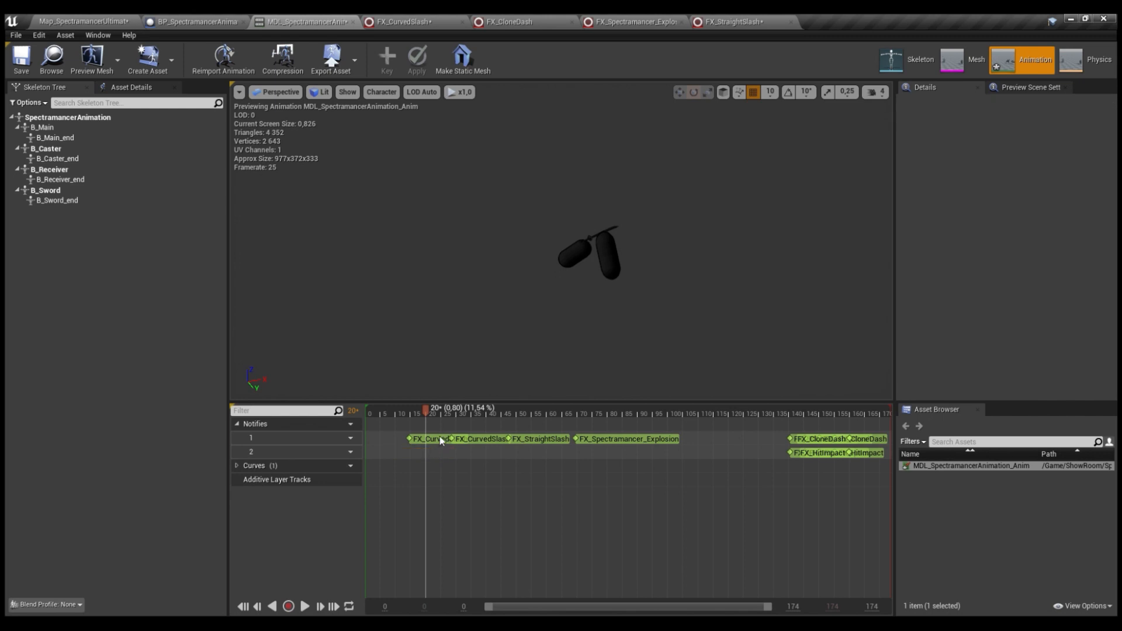
# Show the first FX_CurvedSlash notify's settings and scrub the animation to around frame 171
pyautogui.click(440, 437)
pyautogui.moveTo(425, 407); pyautogui.dragTo(884, 409)
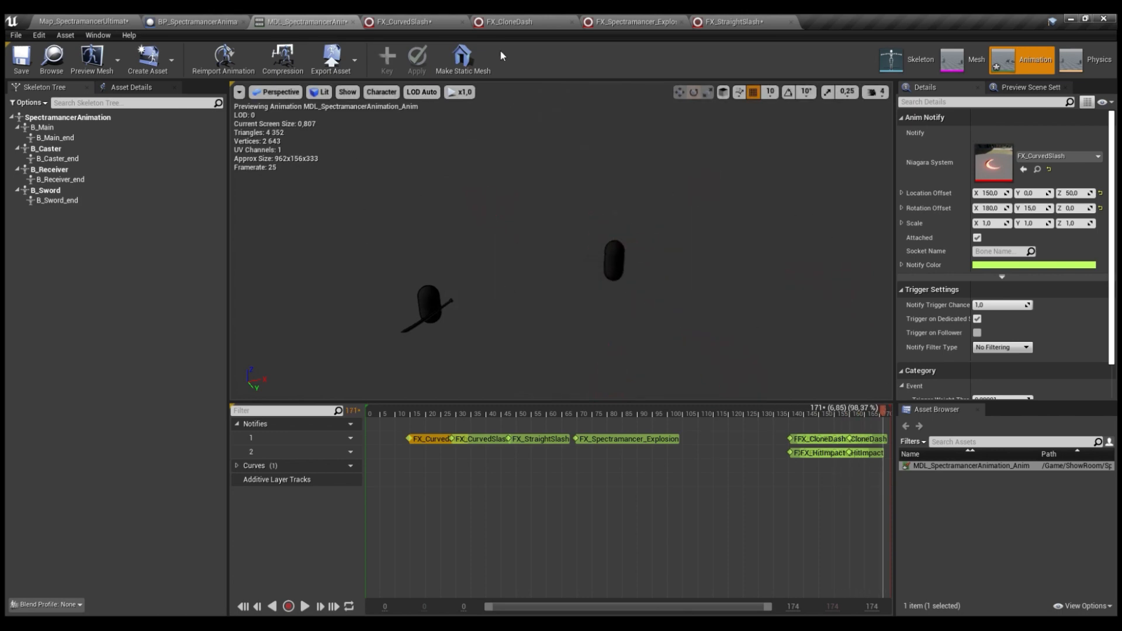
# Switch to the FX_CurvedSlash system and show the settings of its SlashCore emitter
pyautogui.click(390, 22)
pyautogui.moveTo(587, 149)
pyautogui.mouseDown(button='right')
pyautogui.moveTo(456, 191)
pyautogui.moveTo(650, 183)
pyautogui.mouseUp(button='right')
pyautogui.scroll(-1, 456, 191)
pyautogui.moveTo(581, 188)
pyautogui.mouseDown(button='right')
pyautogui.moveTo(675, 187)
pyautogui.moveTo(784, 166)
pyautogui.moveTo(712, 174)
pyautogui.mouseUp(button='right')
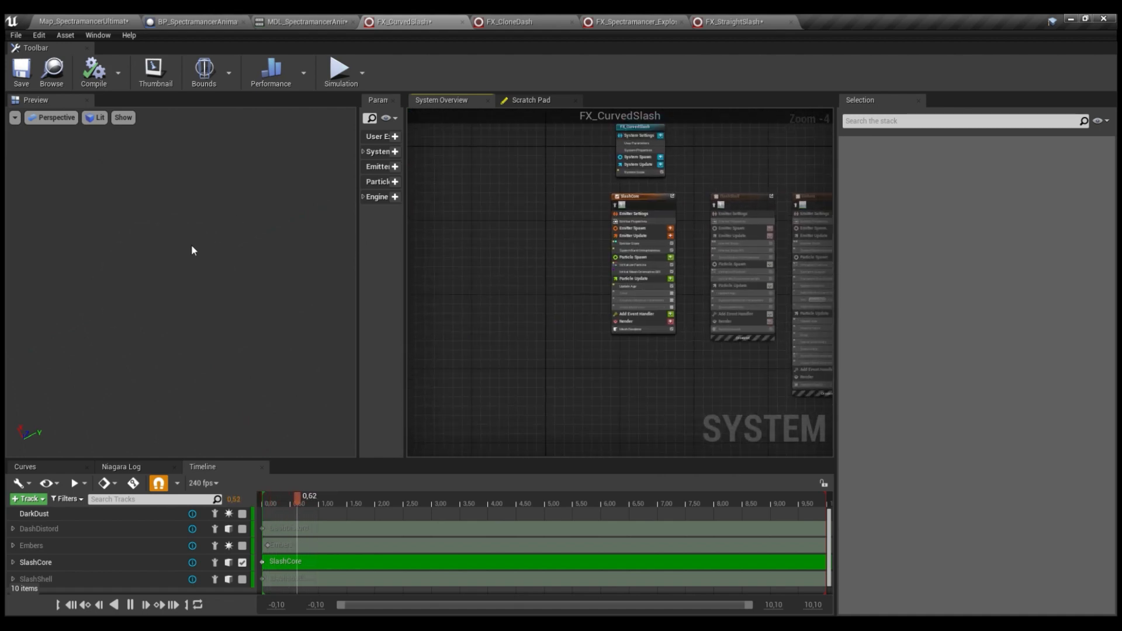
pyautogui.scroll(3, 648, 194)
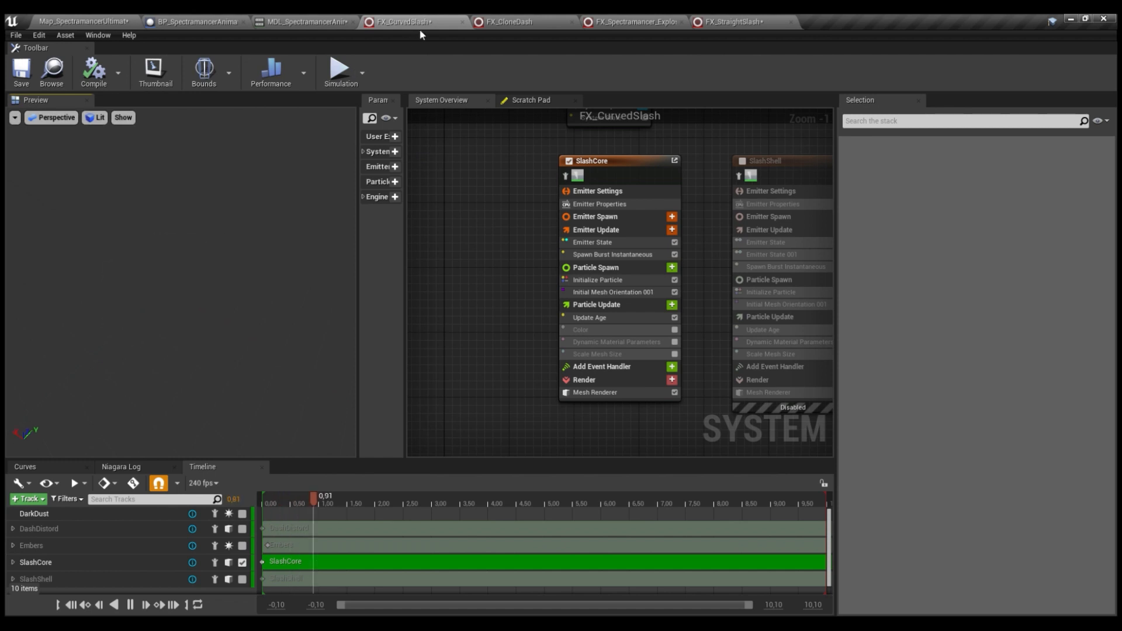
pyautogui.moveTo(521, 254); pyautogui.dragTo(446, 233, button='right')
pyautogui.moveTo(457, 163); pyautogui.dragTo(469, 171, button='right')
pyautogui.click(529, 153)
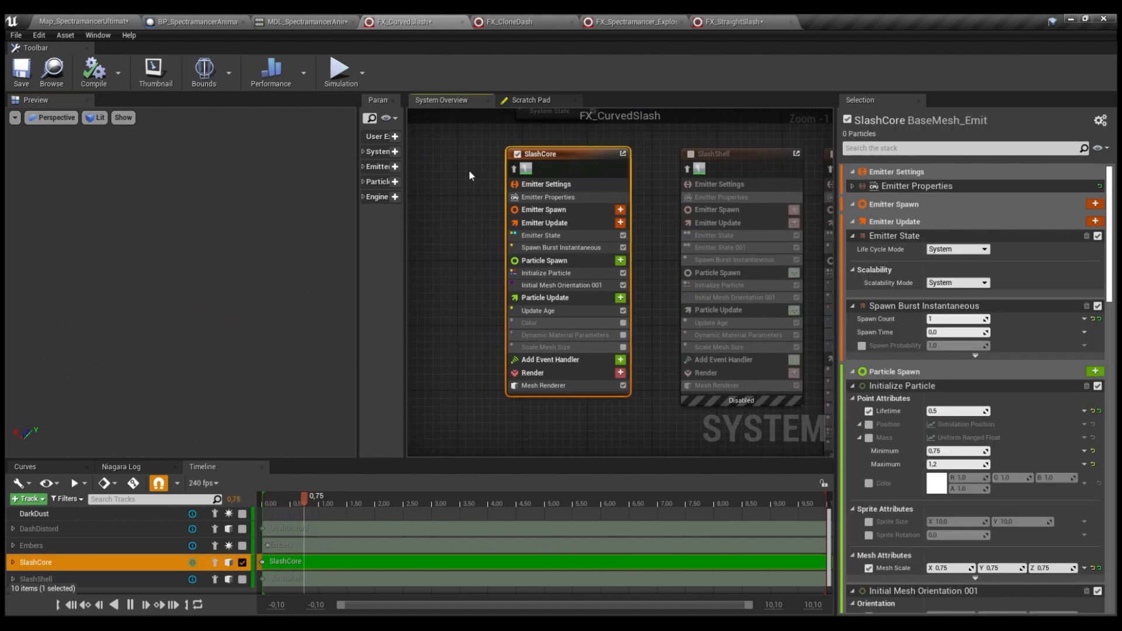
# Review SlashCore's Spawn Burst Instantaneous and Mesh Renderer settings, and open its particle mesh MDL_FX_CurvedSlash02
pyautogui.click(543, 248)
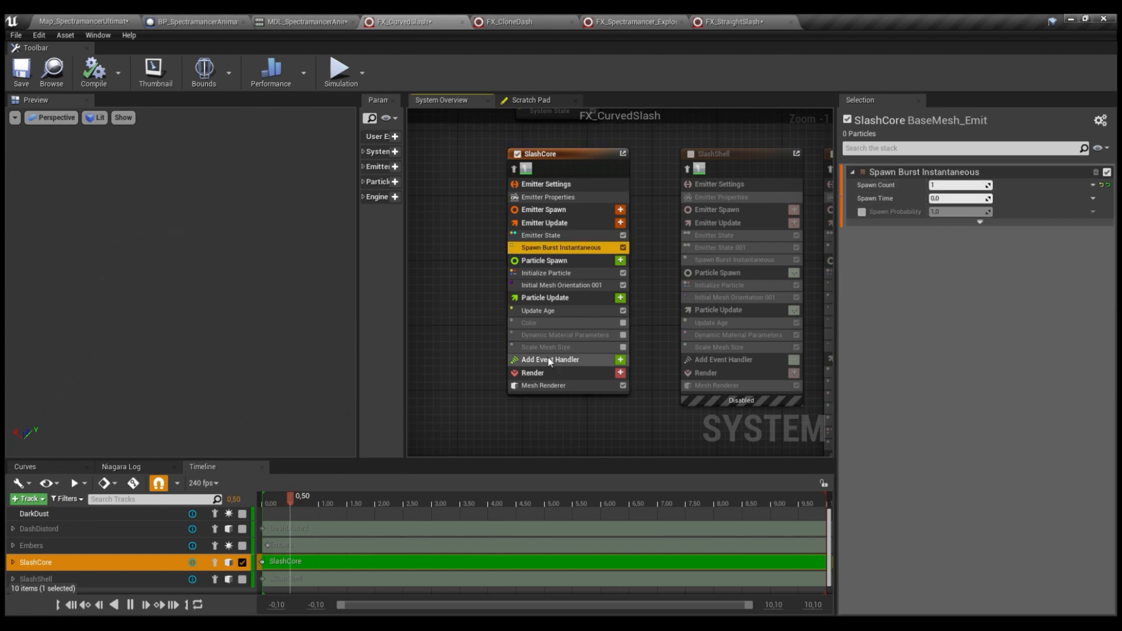
pyautogui.click(543, 386)
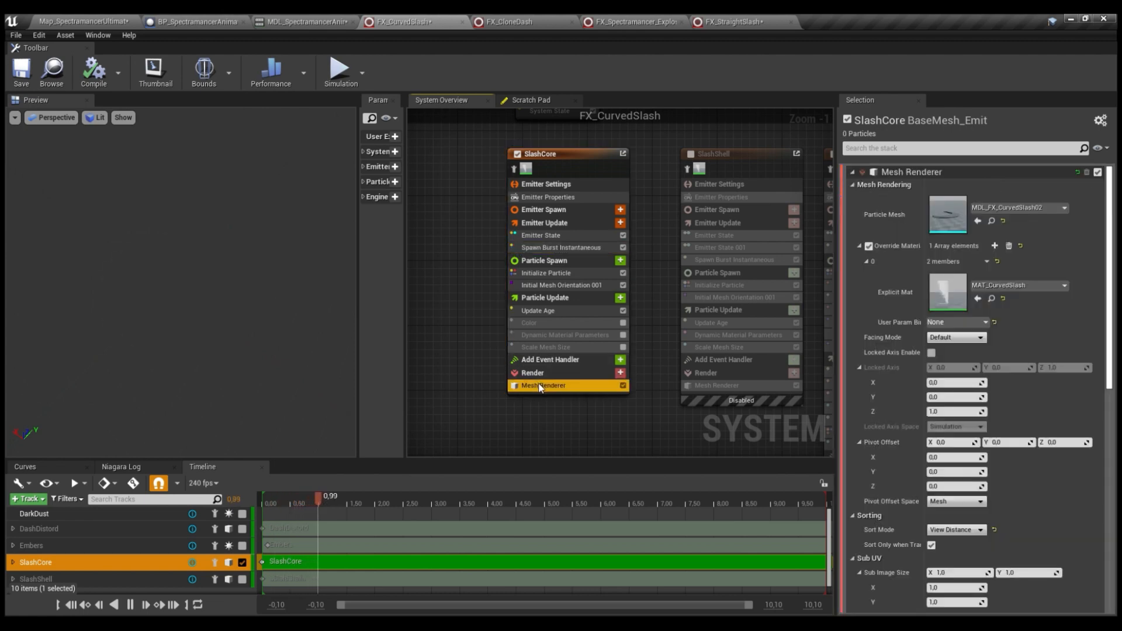
pyautogui.doubleClick(947, 214)
# Inspect the curved slash mesh's topology in wireframe and return it to the lit display
pyautogui.moveTo(410, 301); pyautogui.dragTo(370, 243)
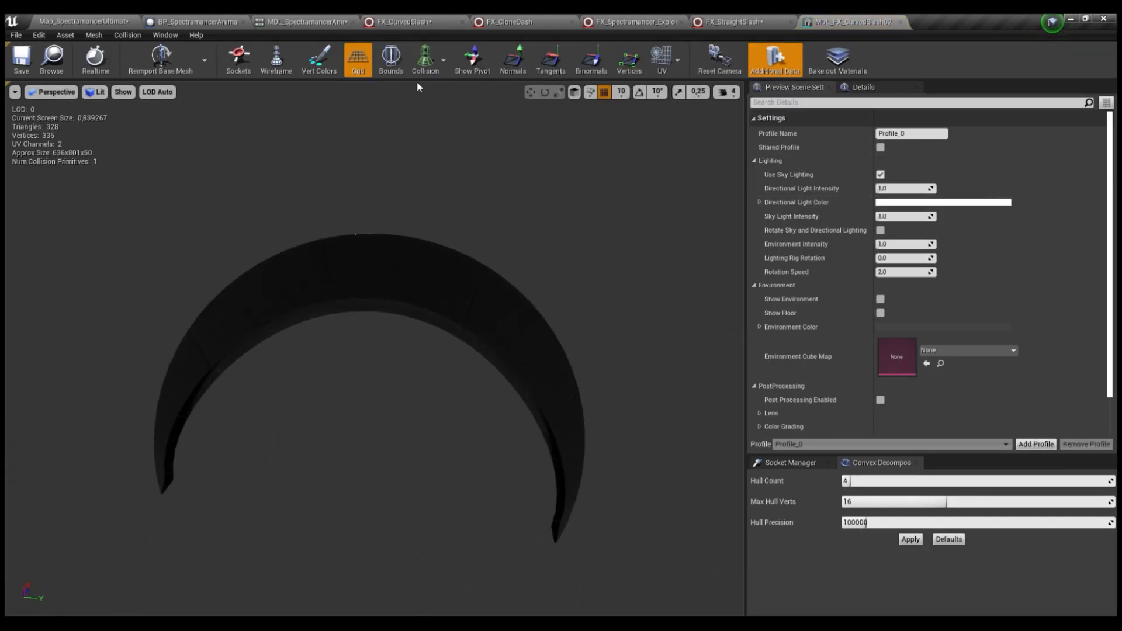
pyautogui.click(277, 60)
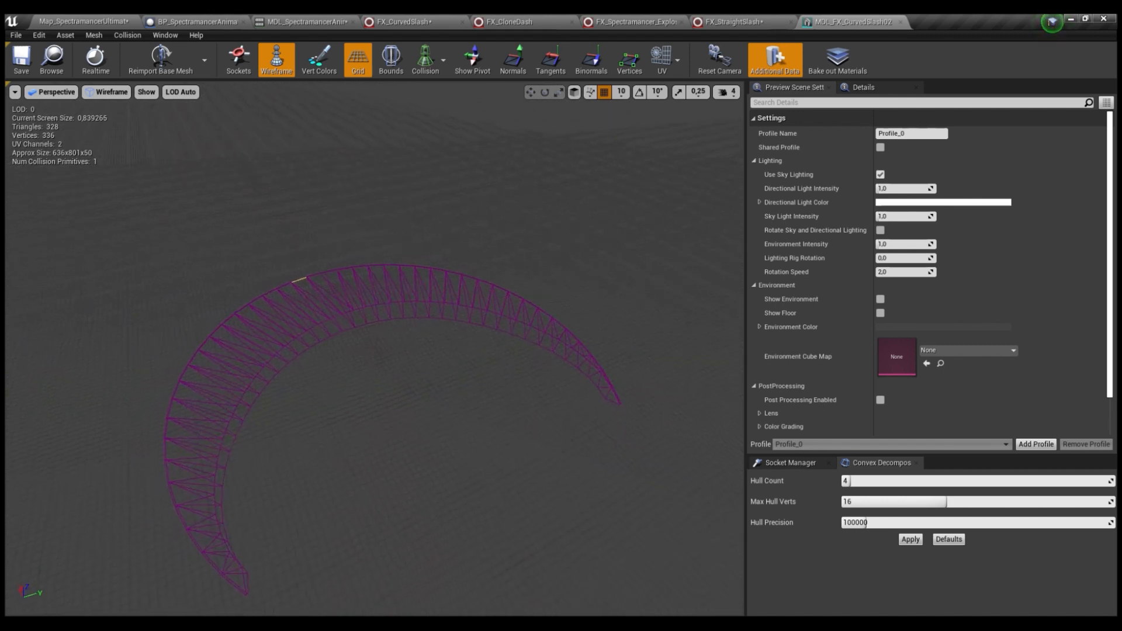
pyautogui.moveTo(618, 145)
pyautogui.mouseDown()
pyautogui.moveTo(578, 147)
pyautogui.moveTo(618, 145)
pyautogui.mouseUp()
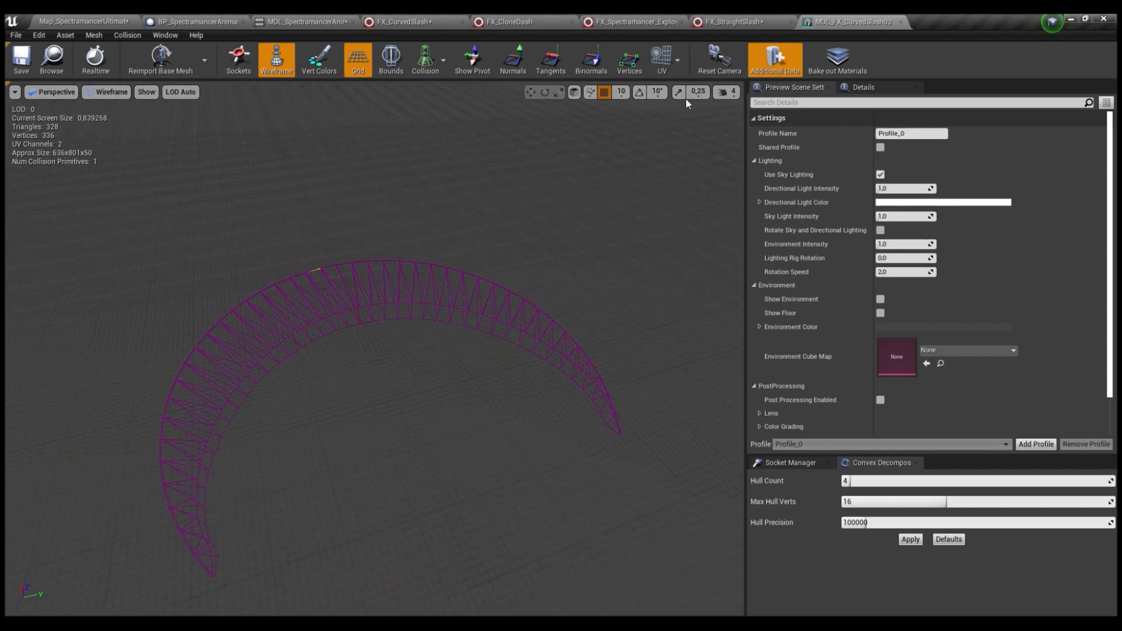
pyautogui.click(292, 71)
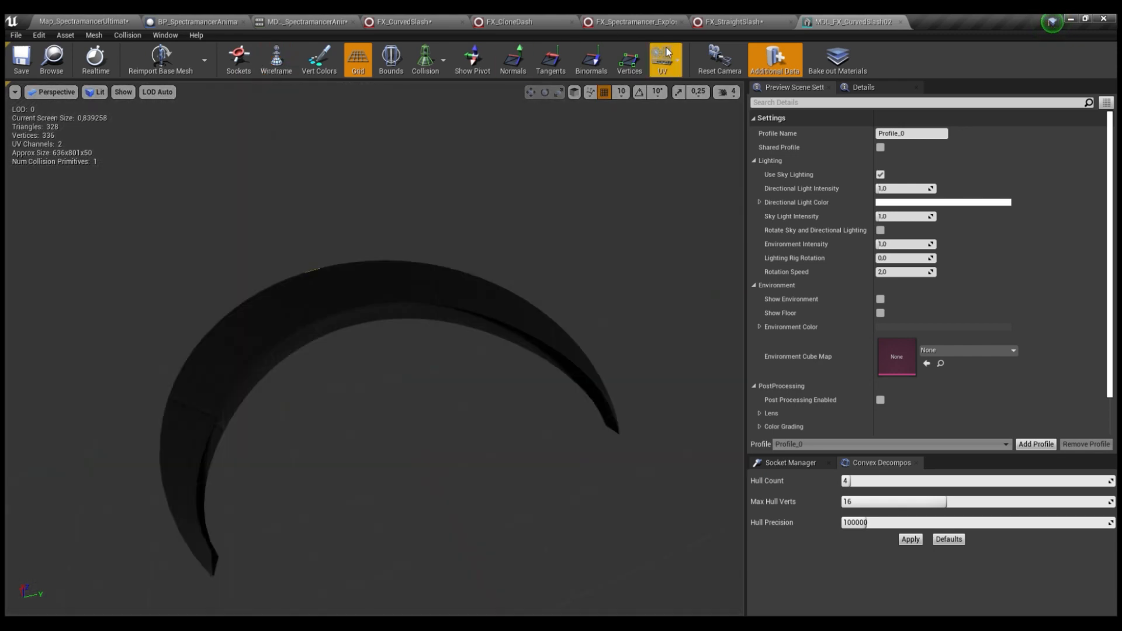
# Display UV channel 0 of the curved slash mesh and examine its layout against the crescent shape from several angles
pyautogui.click(690, 94)
pyautogui.moveTo(476, 229); pyautogui.dragTo(418, 451)
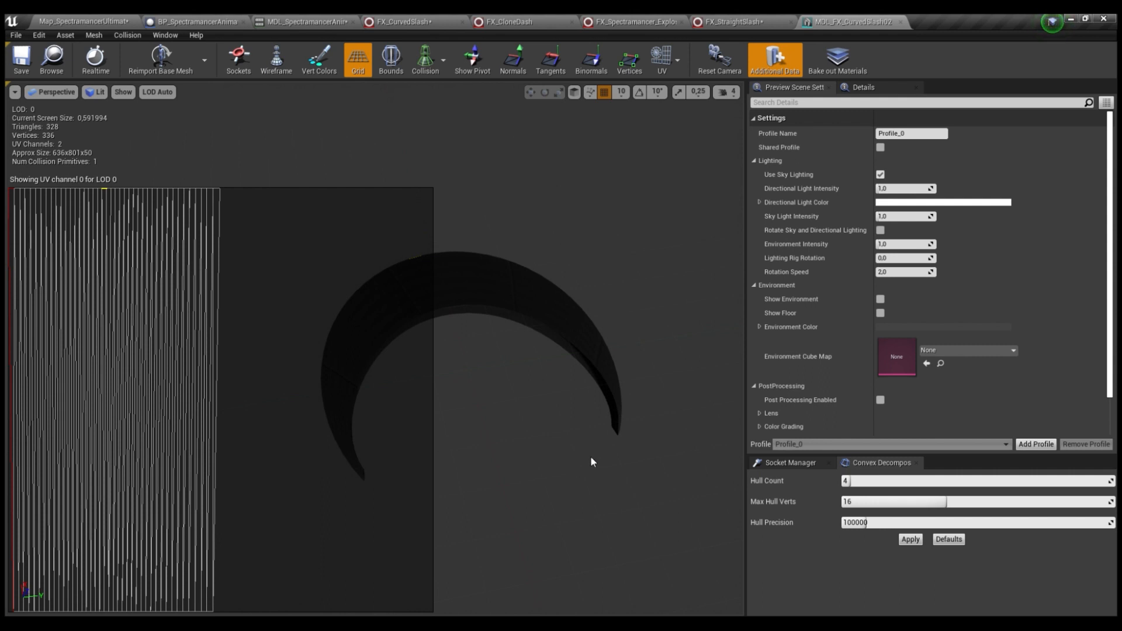
pyautogui.moveTo(591, 462); pyautogui.dragTo(602, 462)
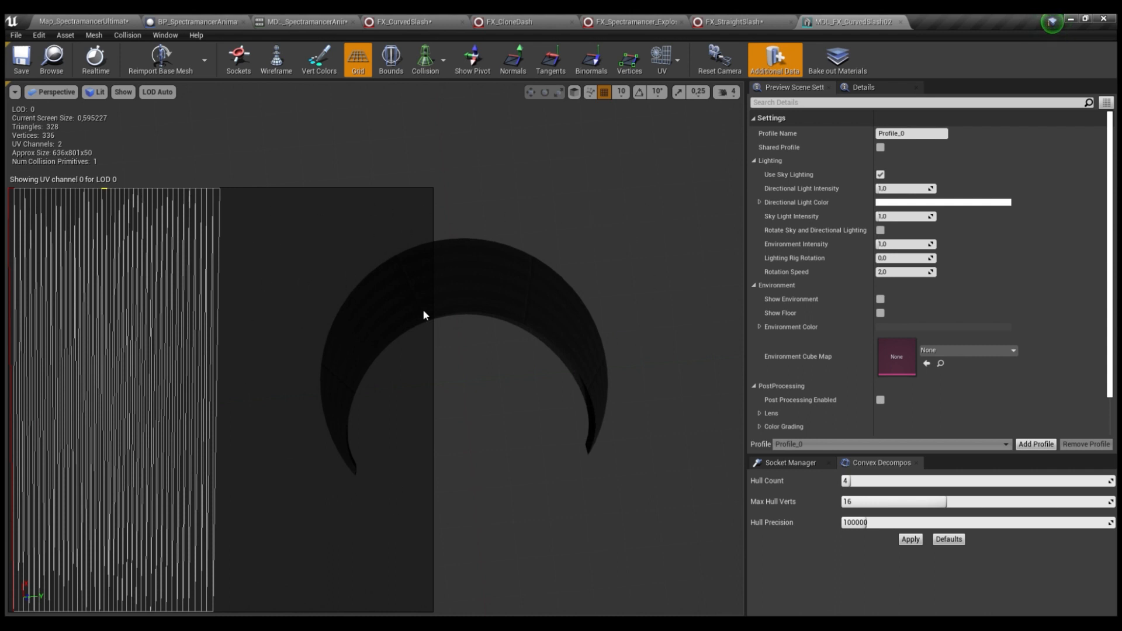
pyautogui.keyDown('alt'); pyautogui.moveTo(456, 413); pyautogui.dragTo(487, 354); pyautogui.keyUp('alt')
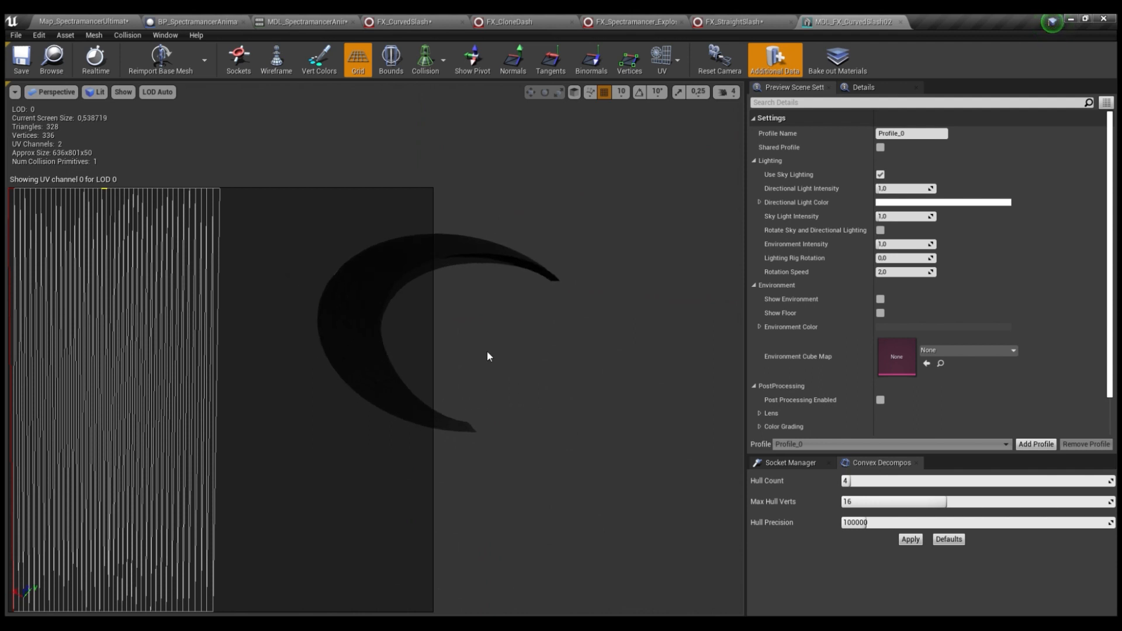
pyautogui.keyDown('alt'); pyautogui.moveTo(466, 227); pyautogui.dragTo(472, 235); pyautogui.keyUp('alt')
pyautogui.moveTo(248, 245); pyautogui.dragTo(282, 250, button='middle')
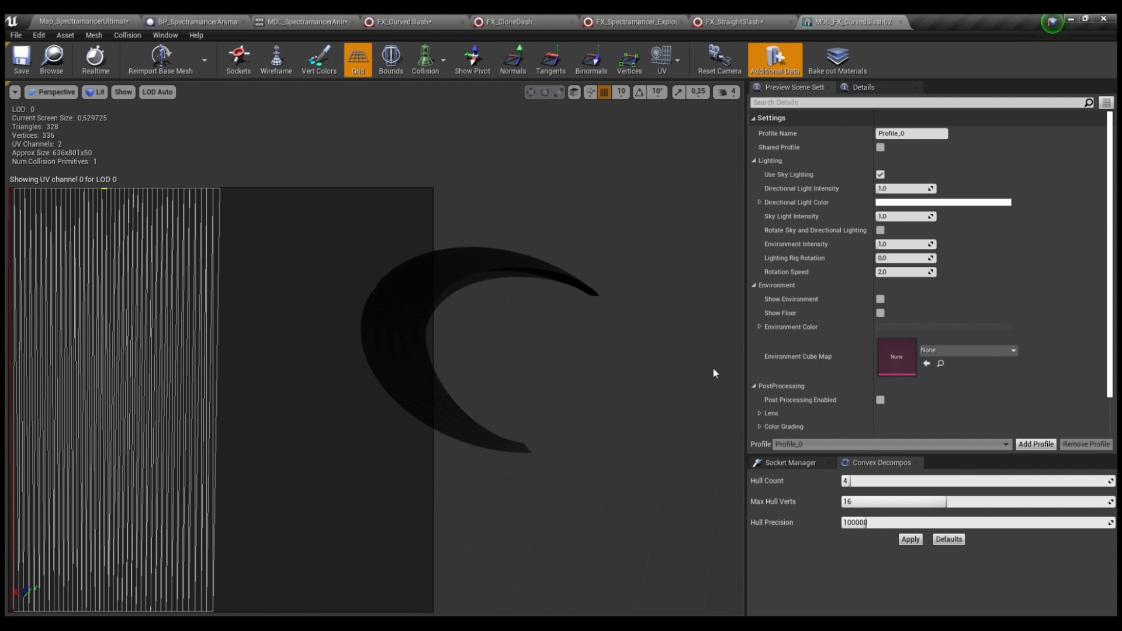
pyautogui.moveTo(571, 239); pyautogui.dragTo(650, 235)
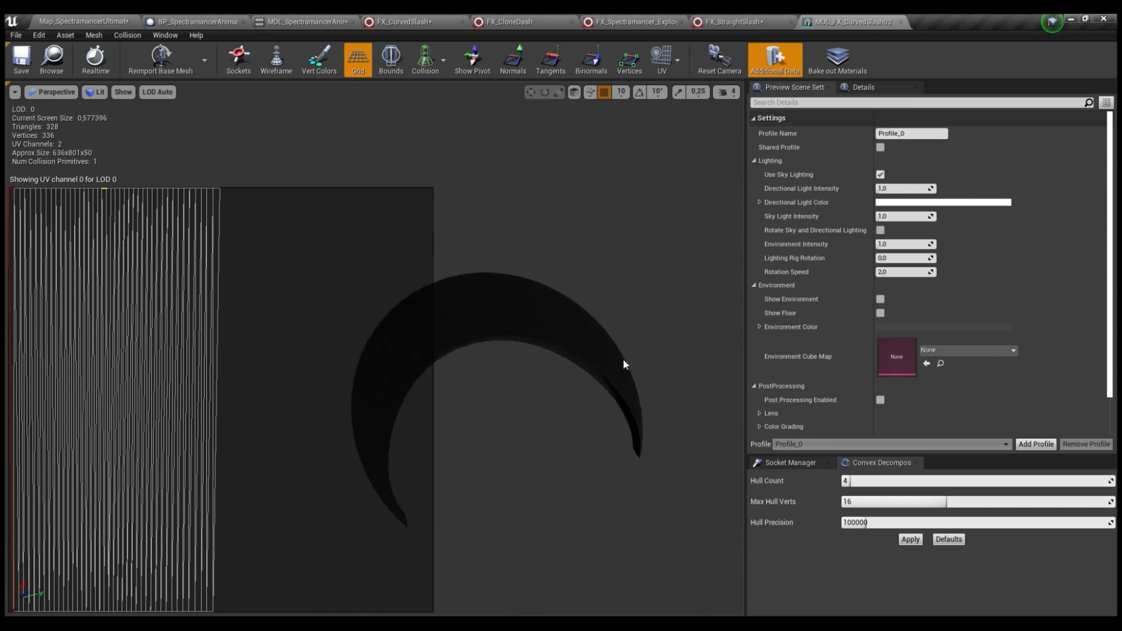
pyautogui.moveTo(650, 453); pyautogui.dragTo(252, 201, button='middle')
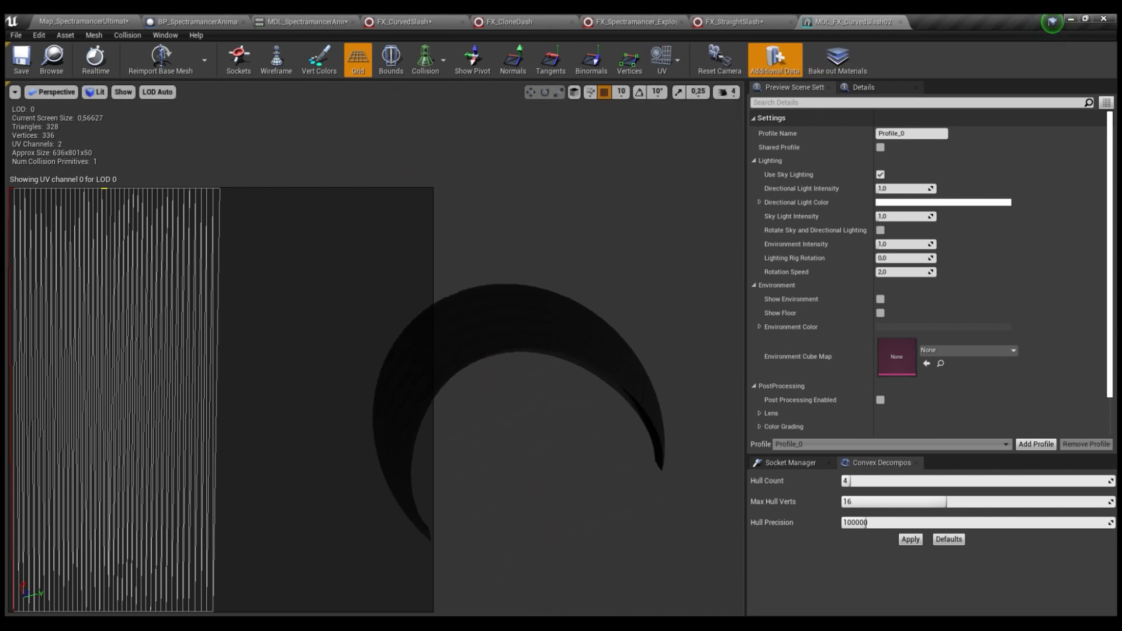
# Compare the curved slash mesh's UV channel 1 layout with UV channel 0, leaving channel 0 displayed
pyautogui.click(666, 61)
pyautogui.click(684, 111)
pyautogui.scroll(-2, 395, 273)
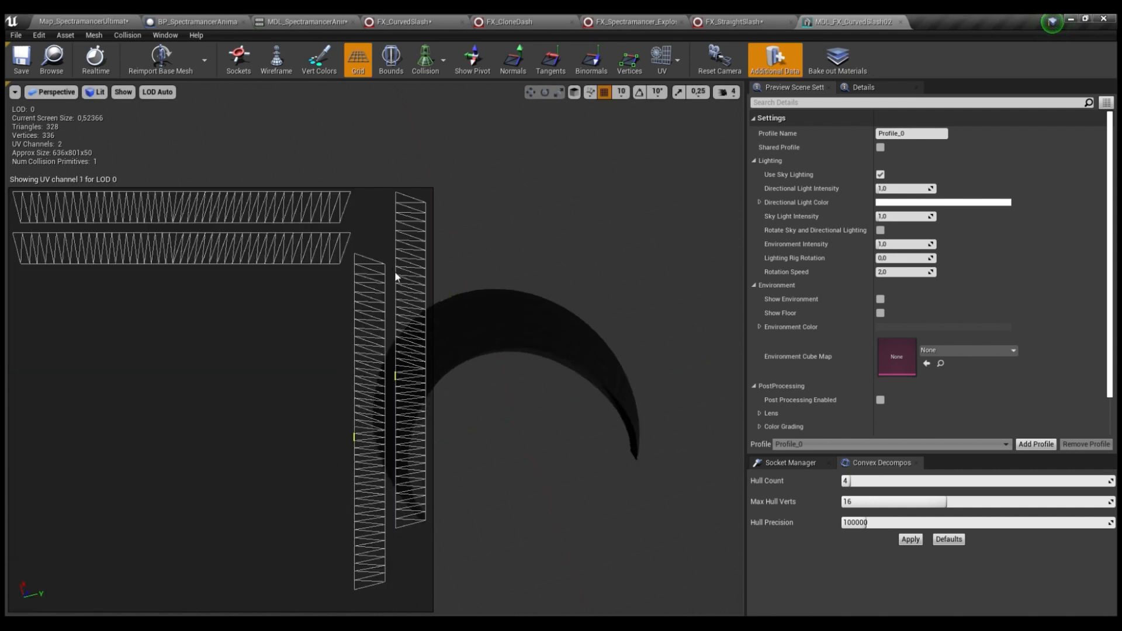
pyautogui.click(679, 101)
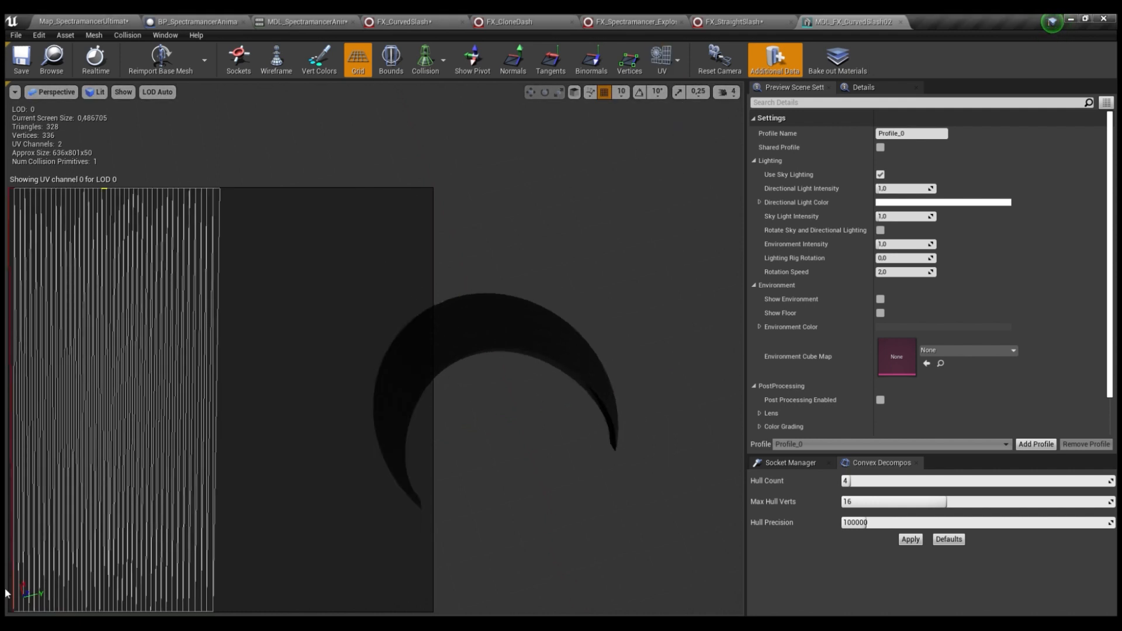
pyautogui.moveTo(570, 299); pyautogui.dragTo(544, 362)
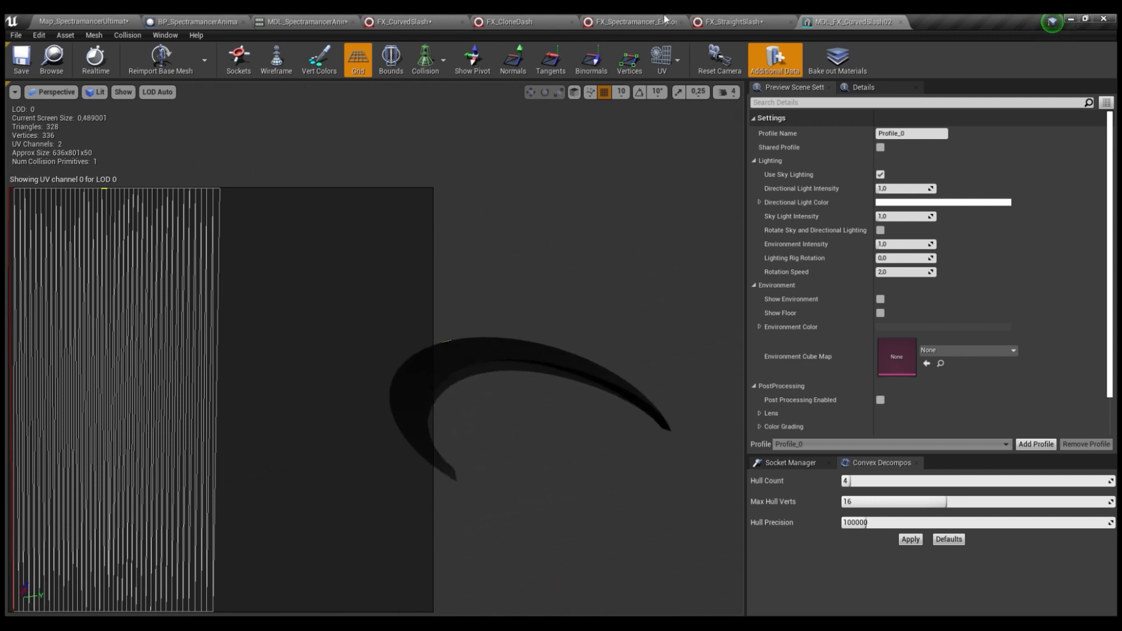
# Return to the level, browse to the SpectramancerUltimate Textures folder, and open the T_CurvedSlash texture
pyautogui.click(82, 22)
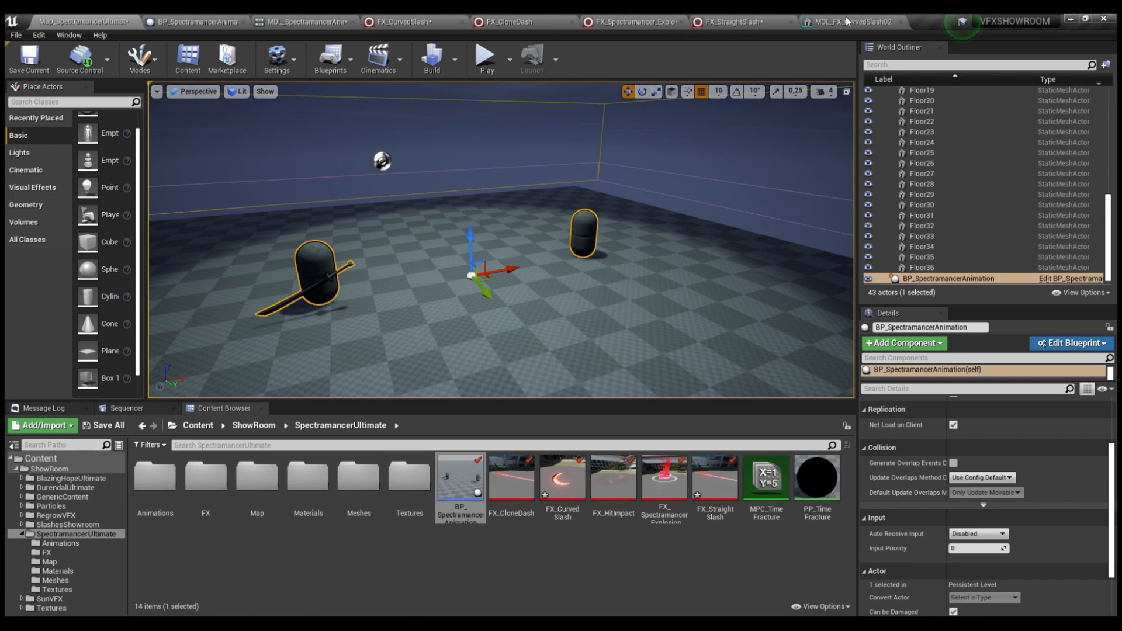
pyautogui.click(57, 589)
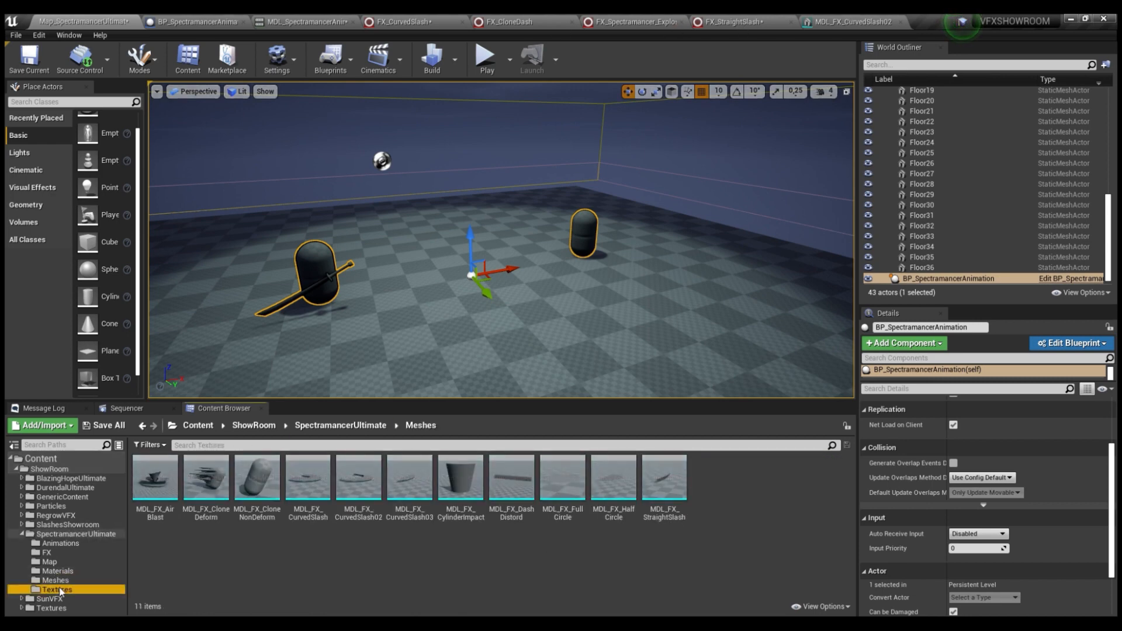
pyautogui.click(223, 484)
pyautogui.doubleClick(216, 482)
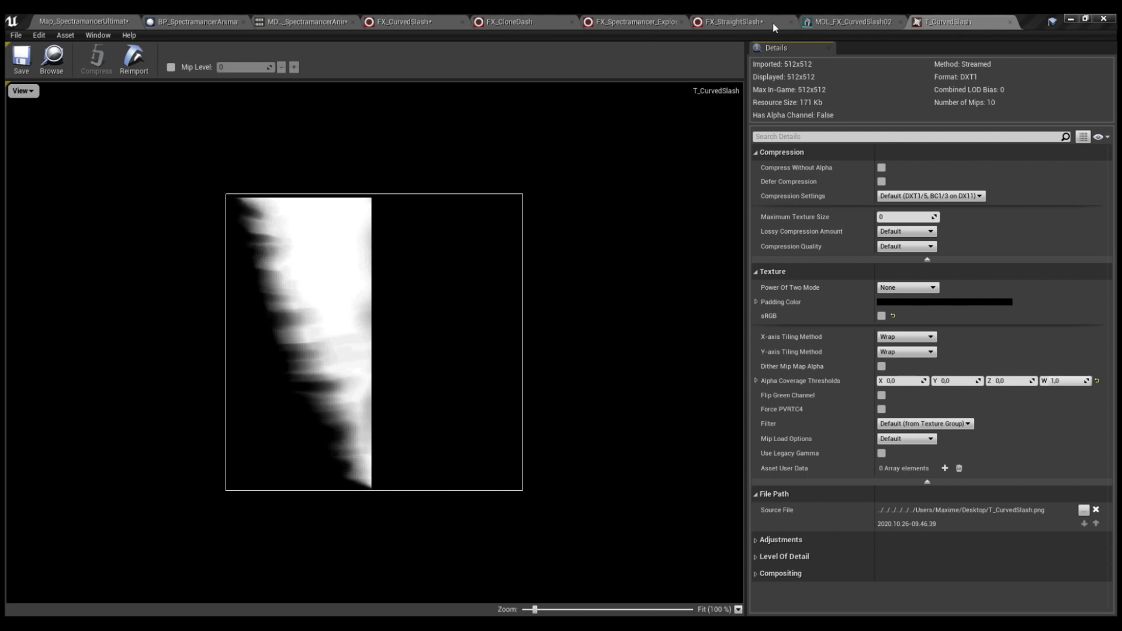
# Revisit the FX_CurvedSlash system and bring back the MDL_FX_CurvedSlash02 mesh with its UV layout
pyautogui.click(401, 23)
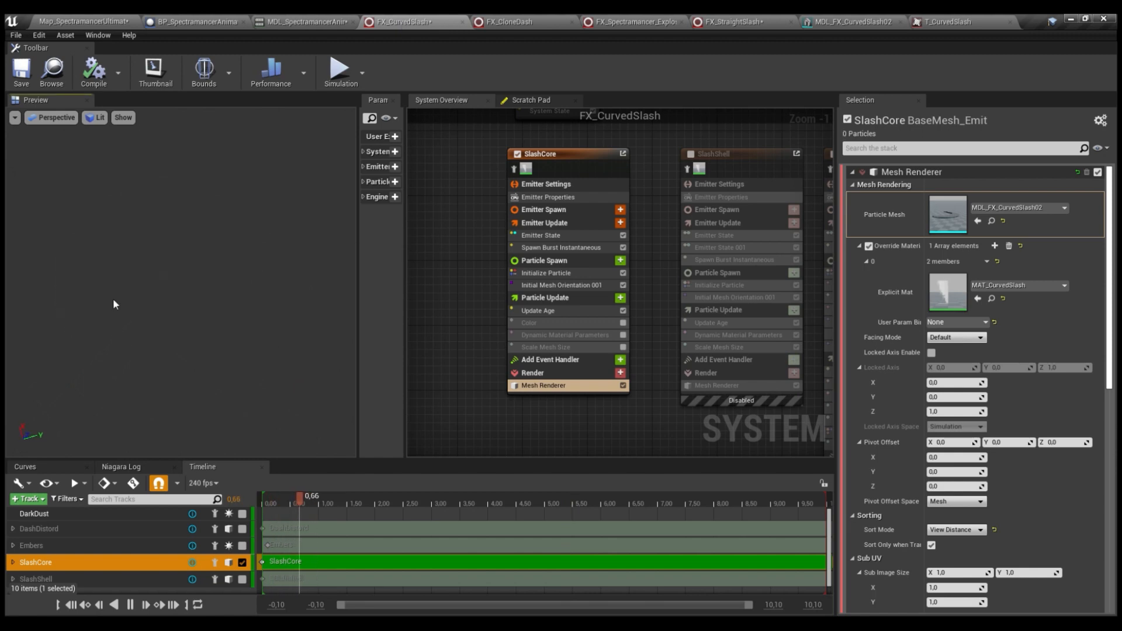
pyautogui.click(854, 21)
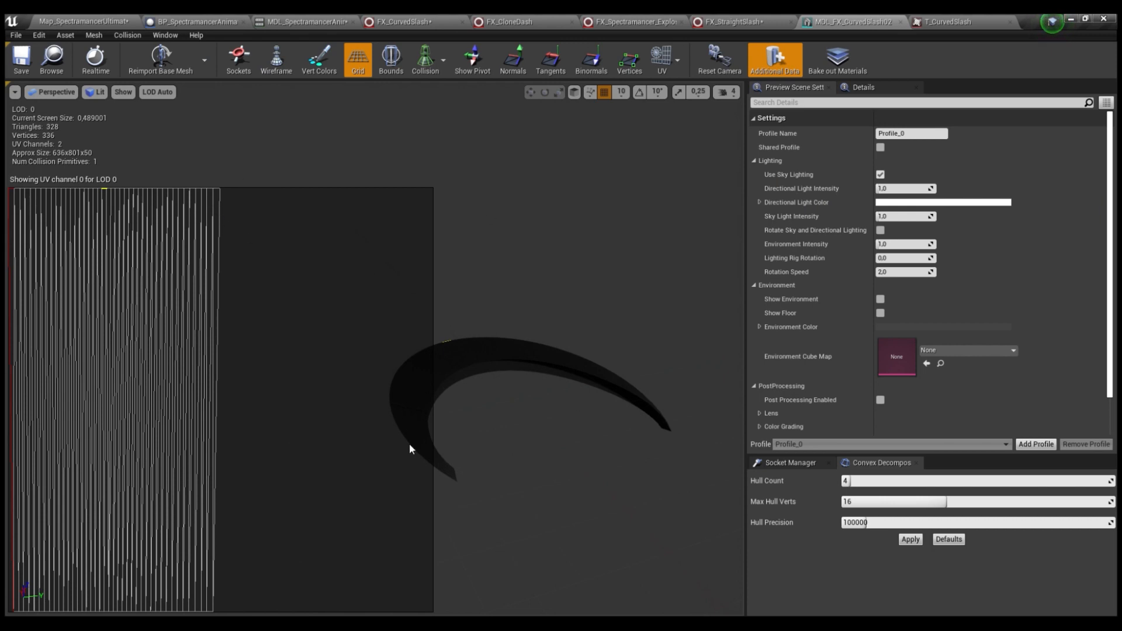
# View the curved slash mesh from above and compare its UV layout with the T_CurvedSlash texture
pyautogui.moveTo(585, 366); pyautogui.dragTo(389, 432)
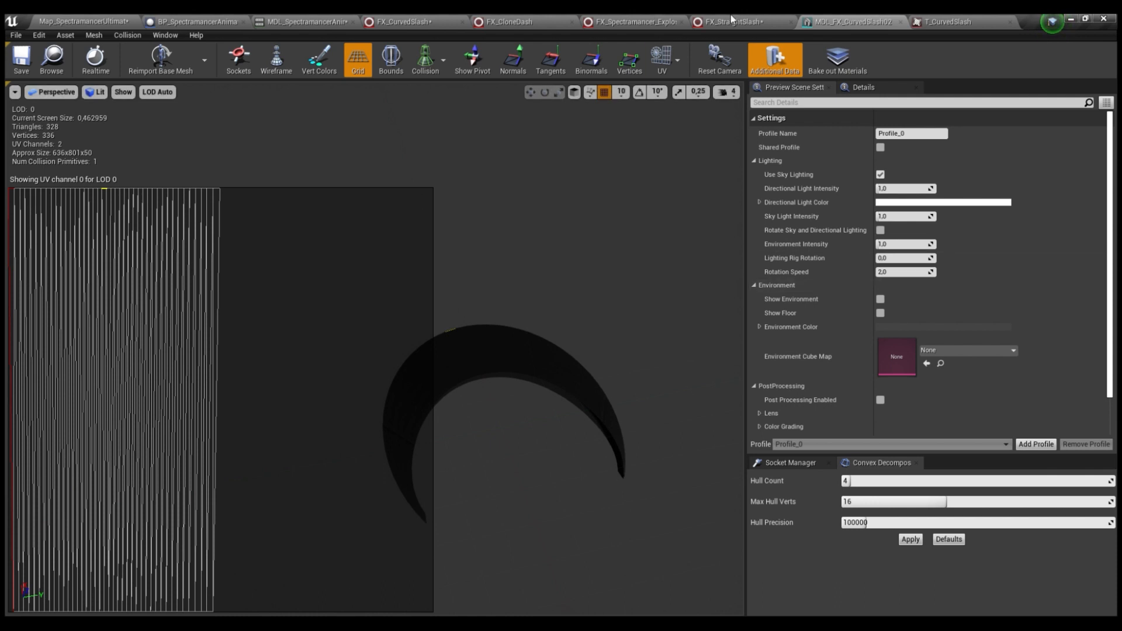
pyautogui.click(926, 23)
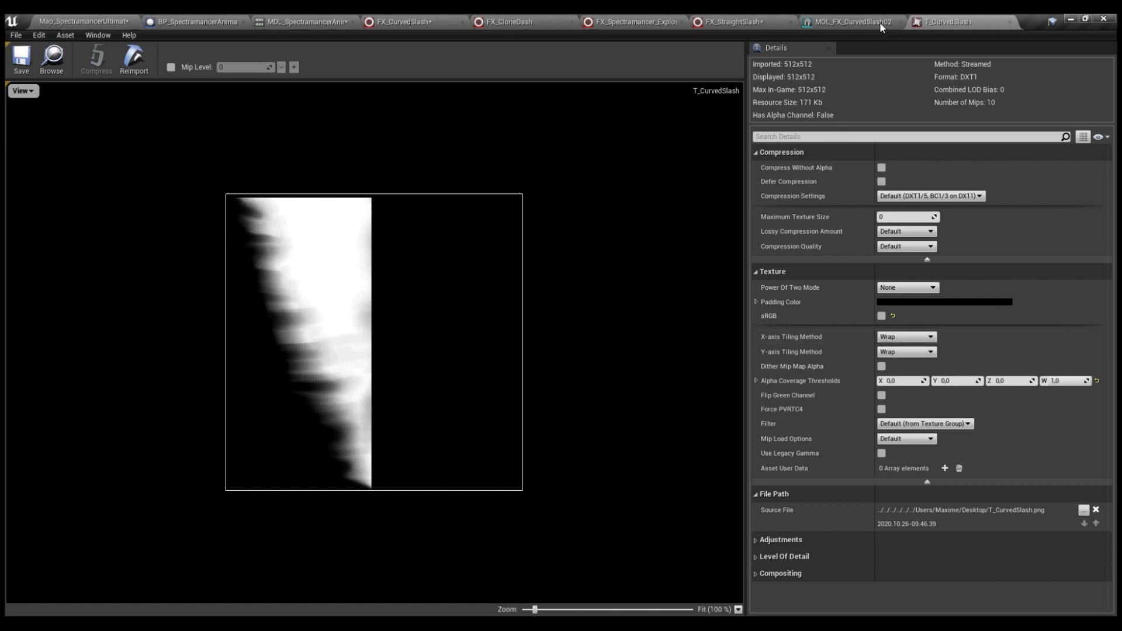
# In FX_CurvedSlash, enable SlashCore's Dynamic Material Parameters module and inspect the end key of its MainTex Pan U curve
pyautogui.click(391, 21)
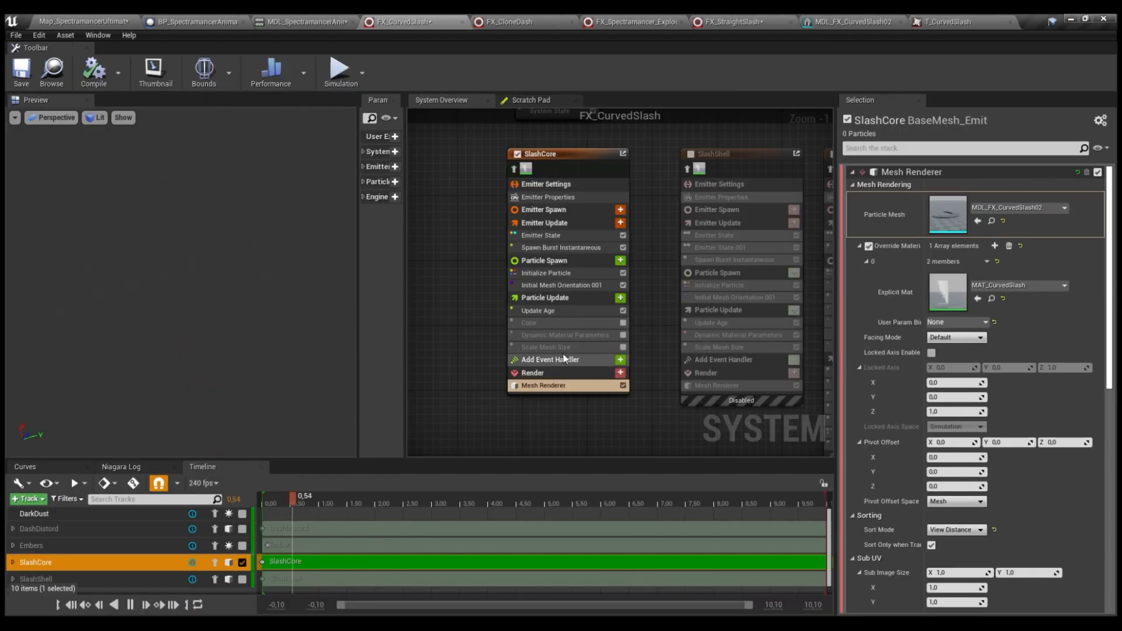
pyautogui.click(556, 335)
pyautogui.click(622, 335)
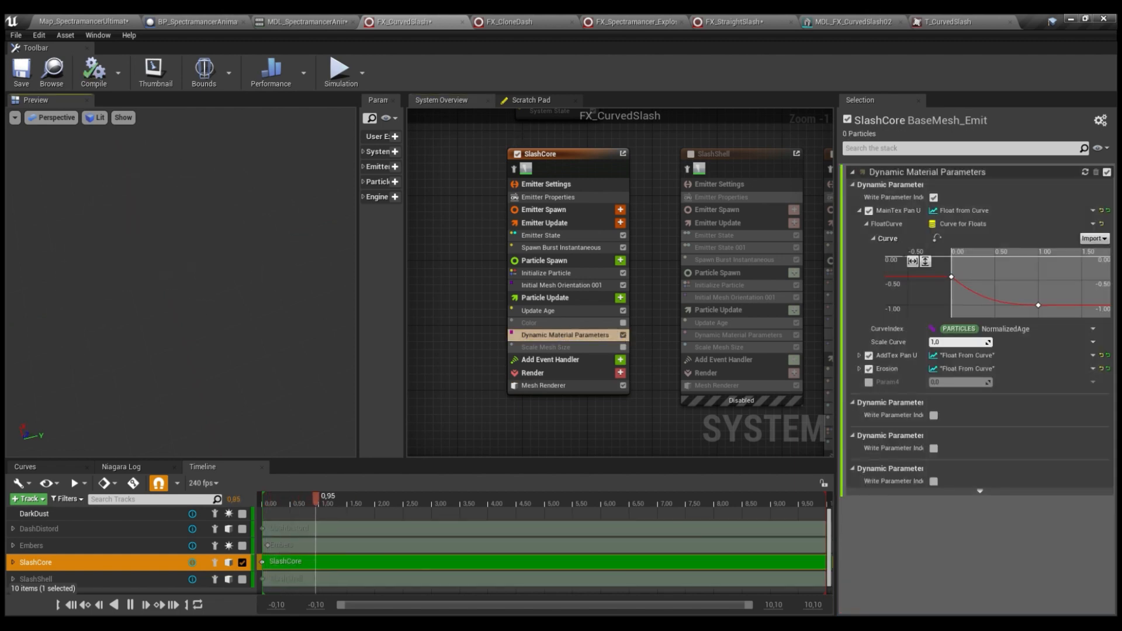
pyautogui.click(1038, 305)
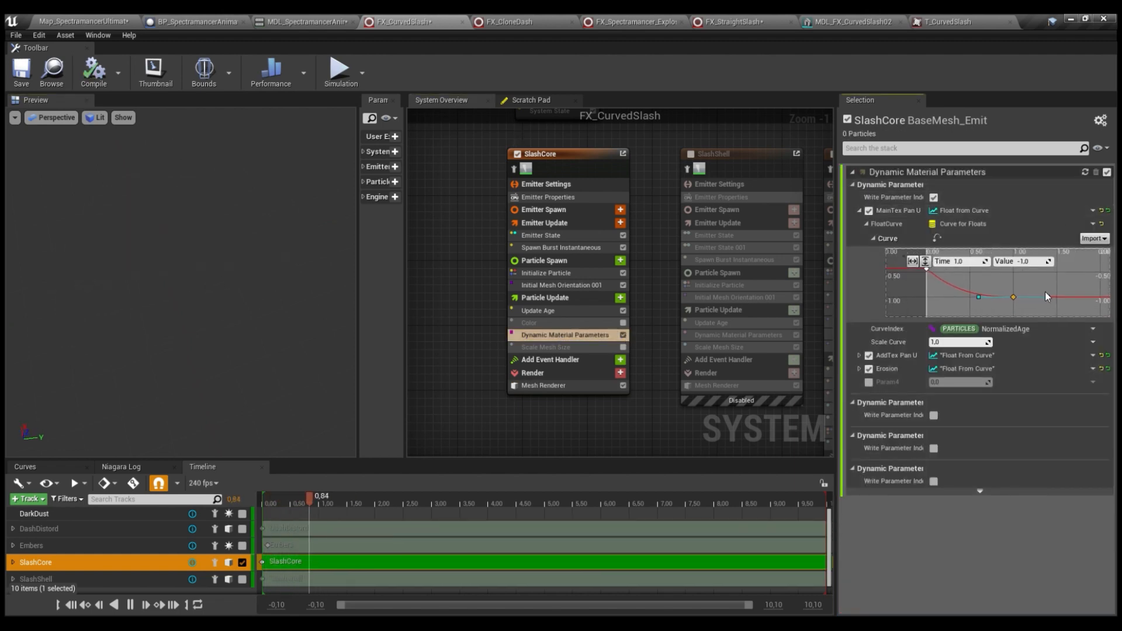
pyautogui.scroll(-2, 1045, 292)
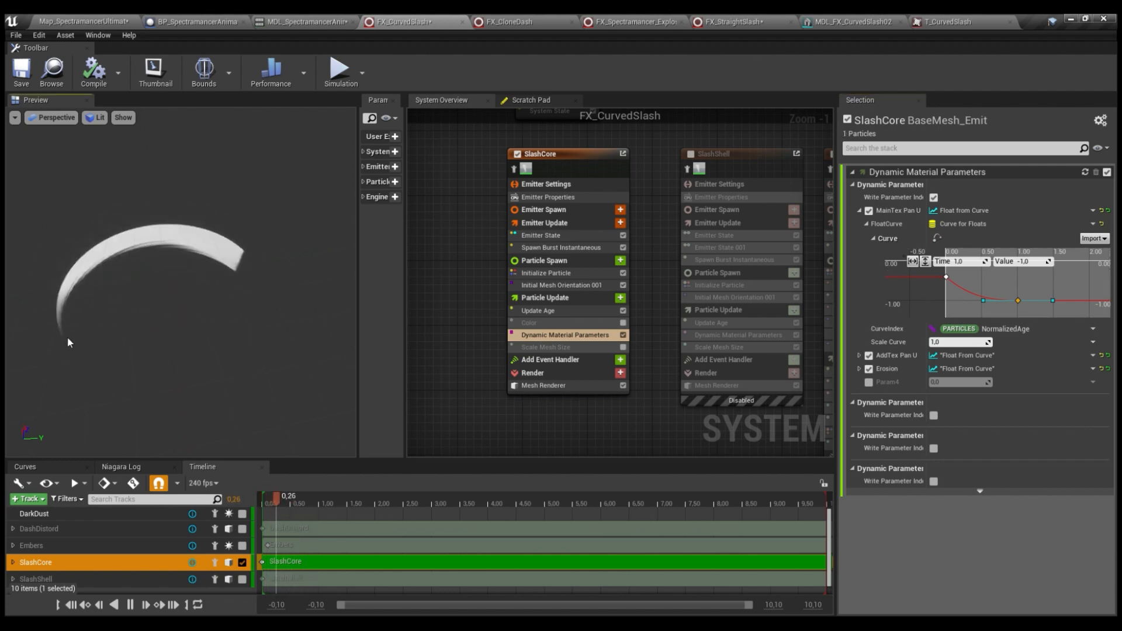
# Recheck the mesh UVs and the T_CurvedSlash texture, close the texture, and return to FX_CurvedSlash
pyautogui.click(862, 21)
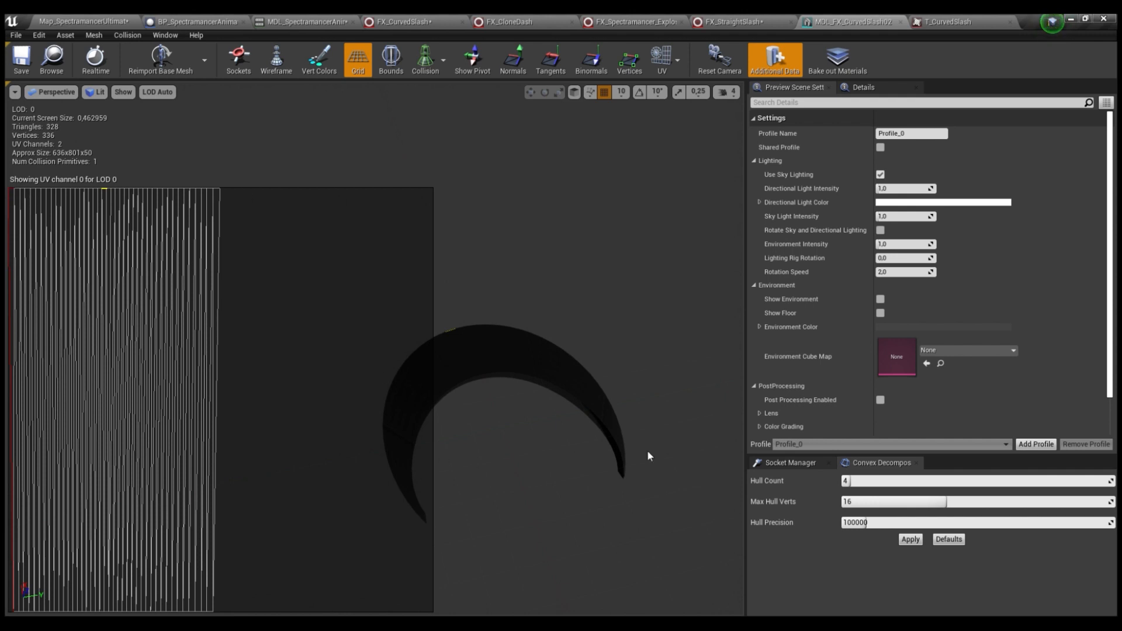
pyautogui.click(947, 21)
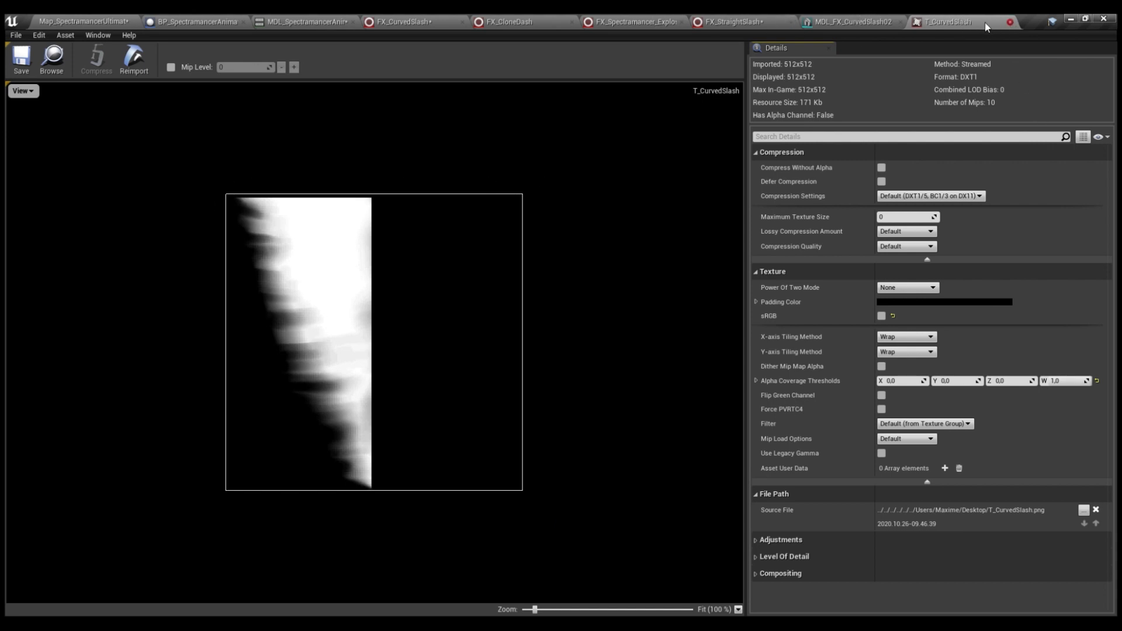
pyautogui.click(1010, 22)
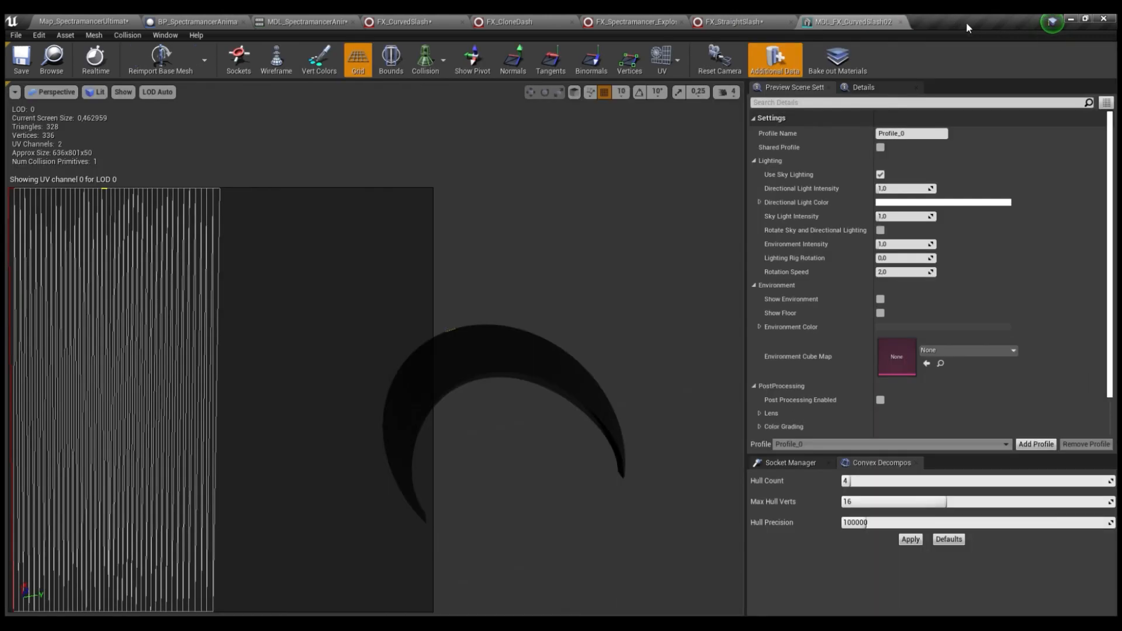
pyautogui.click(410, 21)
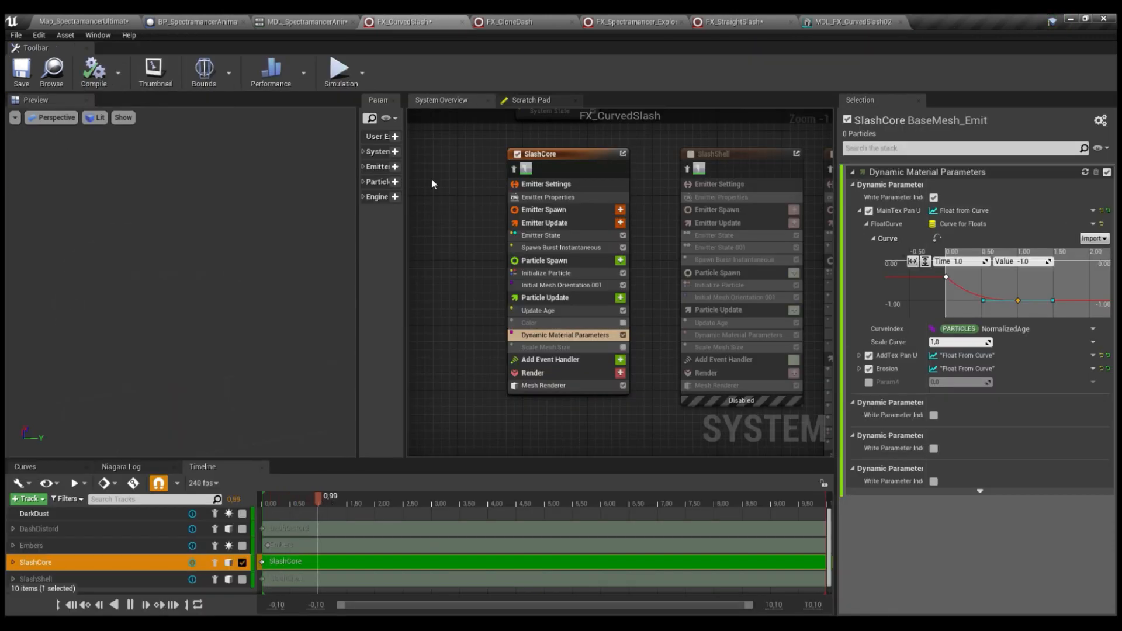
# Review SlashCore's Mesh Renderer and the start and end keys of its MainTex Pan U curve, with the full parameter names readable
pyautogui.moveTo(128, 215); pyautogui.dragTo(158, 253)
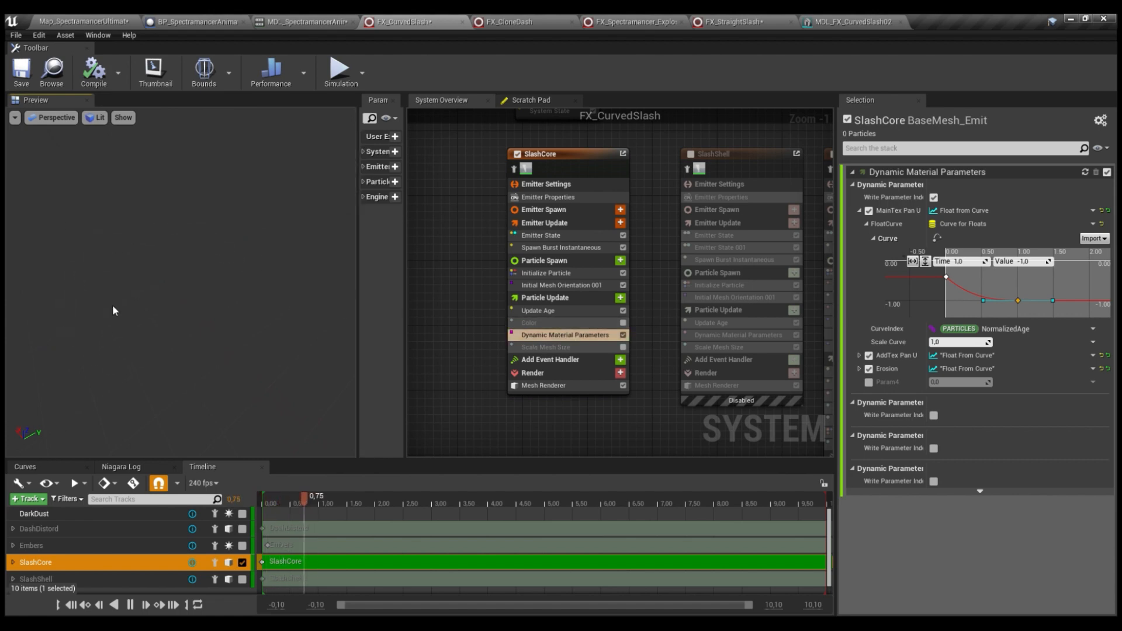
pyautogui.click(543, 385)
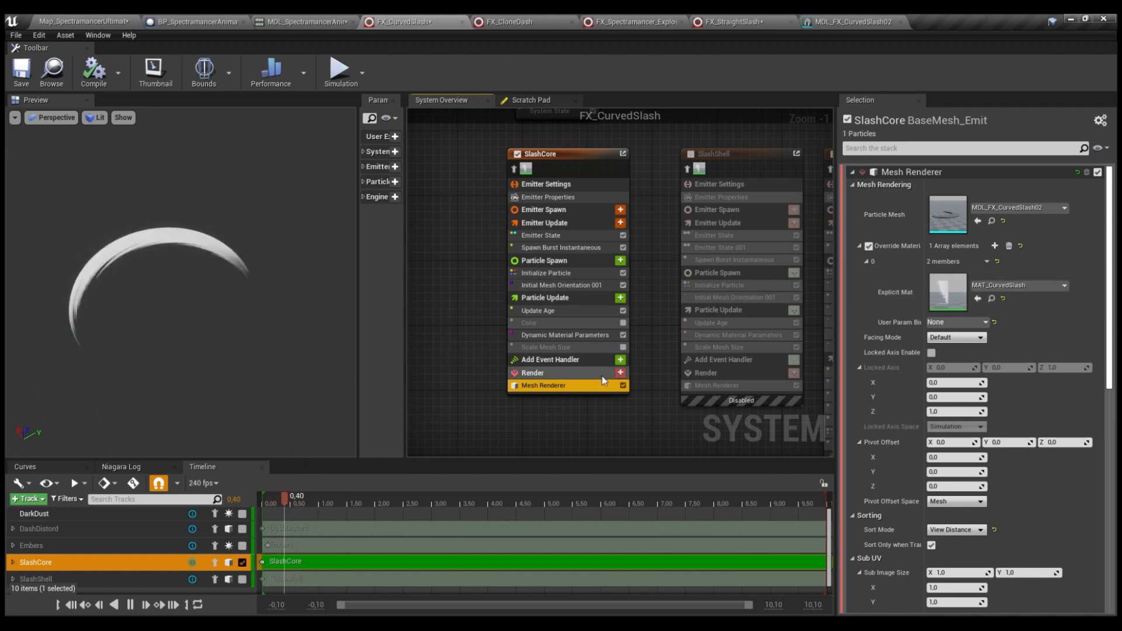
pyautogui.click(578, 348)
pyautogui.click(559, 335)
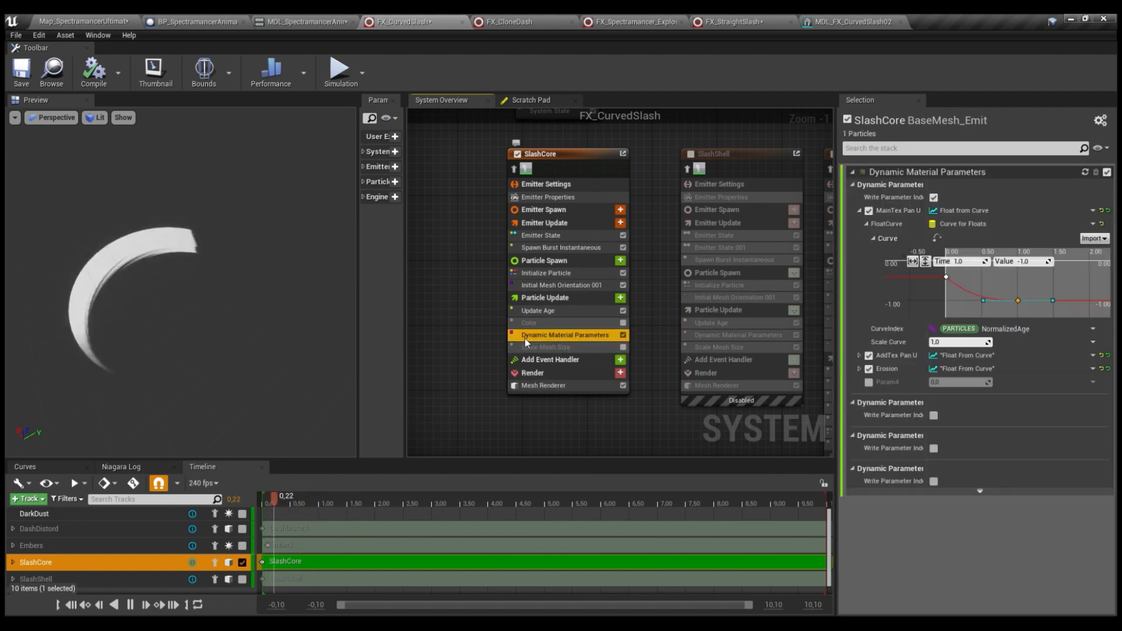
pyautogui.click(1003, 294)
pyautogui.moveTo(1002, 293); pyautogui.dragTo(1005, 298, button='right')
pyautogui.click(948, 282)
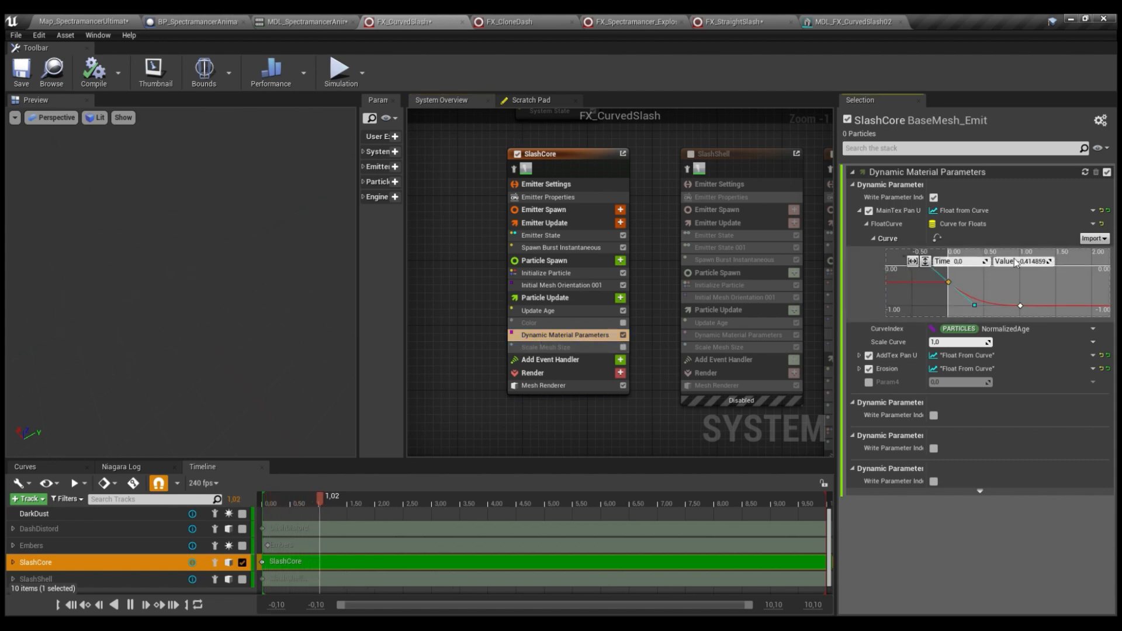
pyautogui.click(1020, 306)
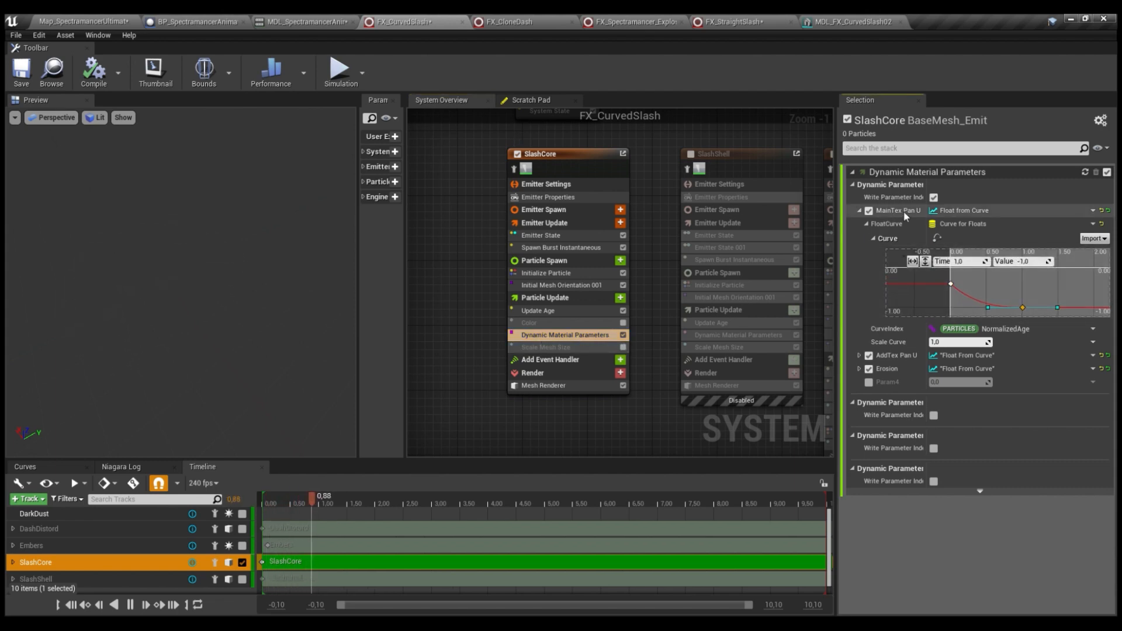
pyautogui.moveTo(926, 186); pyautogui.dragTo(951, 185)
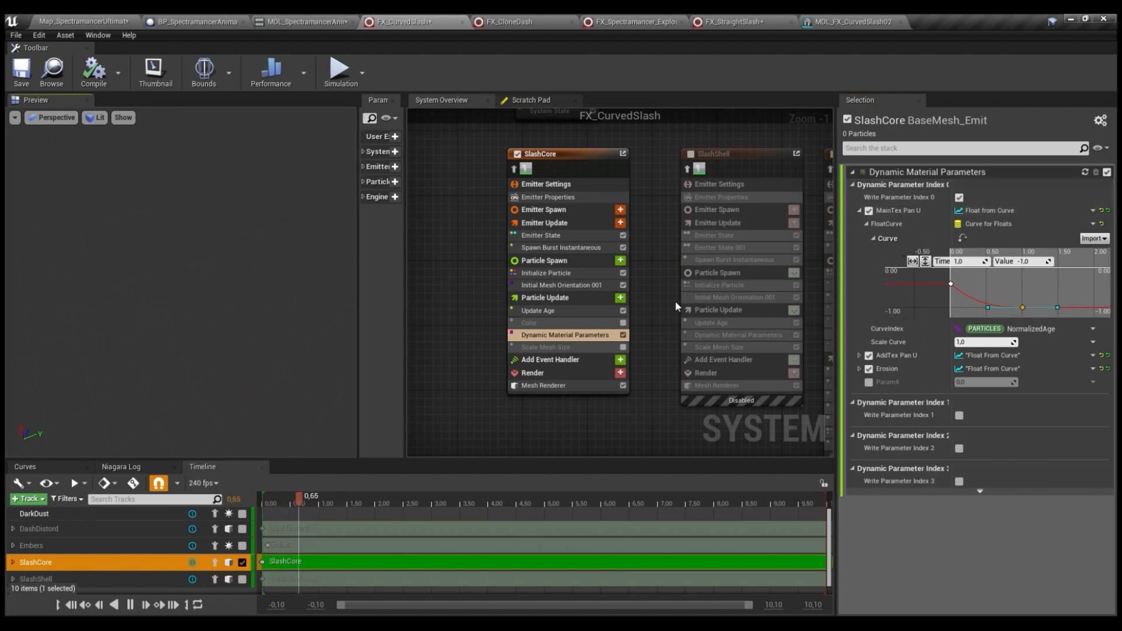
# Preview SlashCore with its Color module enabled, and disable the module again
pyautogui.click(578, 323)
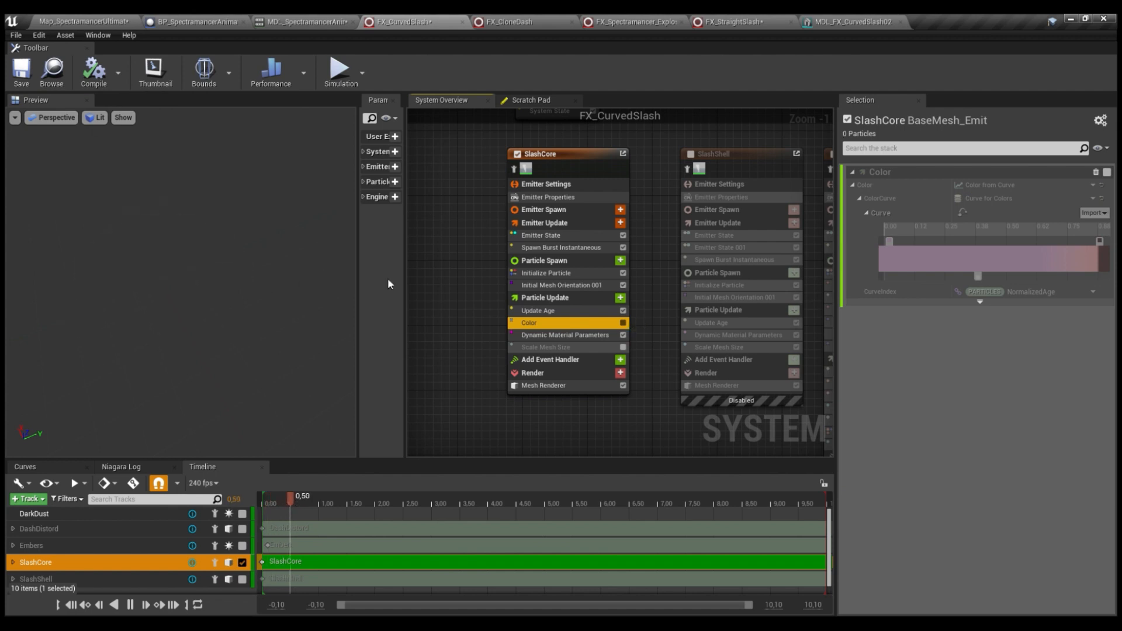
pyautogui.click(623, 323)
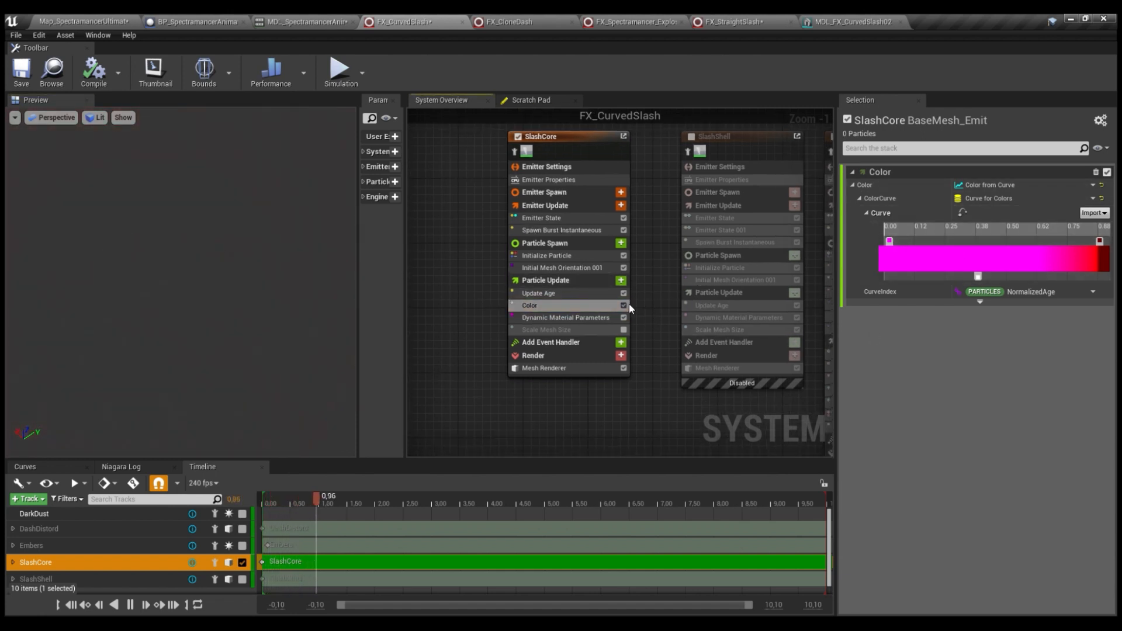
pyautogui.click(623, 305)
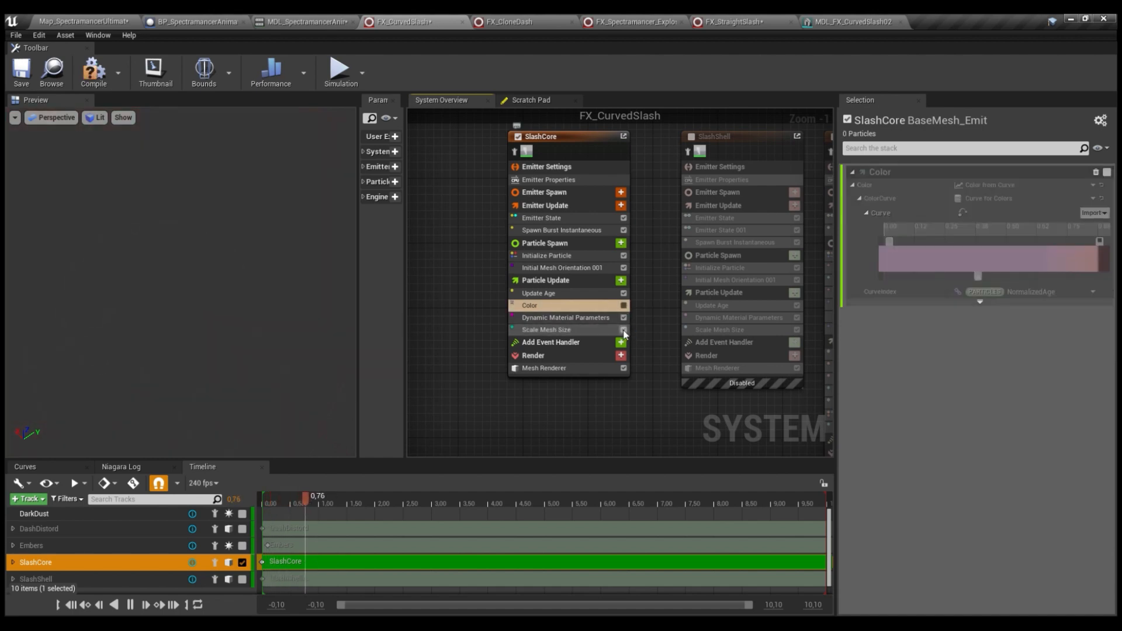
# Enable SlashCore's Scale Mesh Size module and inspect the start and end keys of its scale curve
pyautogui.click(547, 330)
pyautogui.scroll(-1, 612, 322)
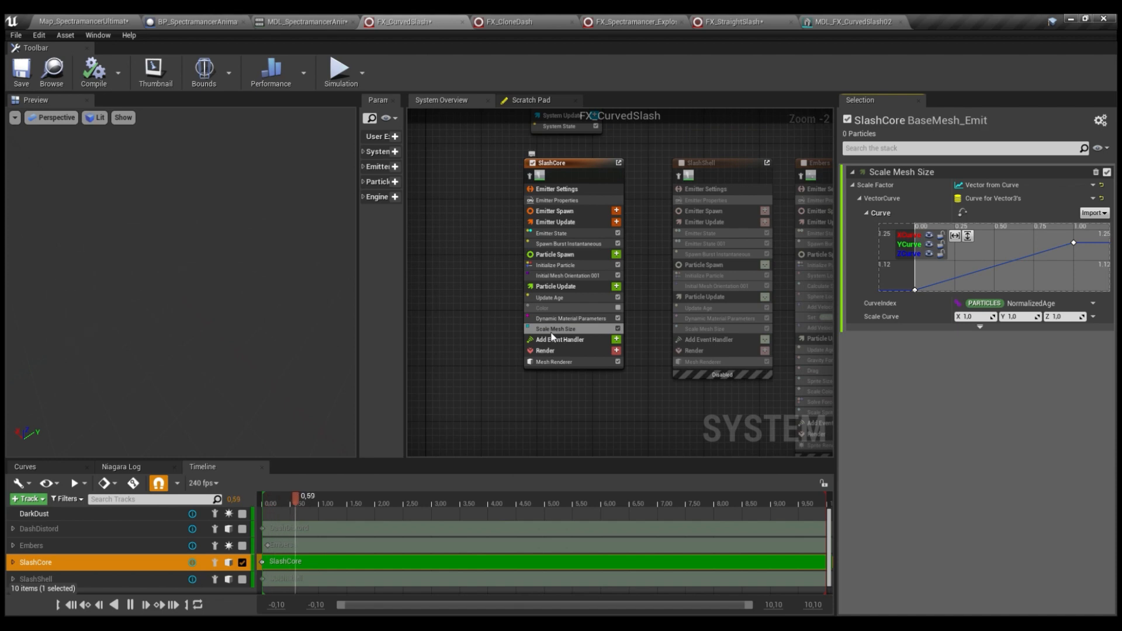
pyautogui.click(914, 289)
pyautogui.scroll(-1, 1001, 272)
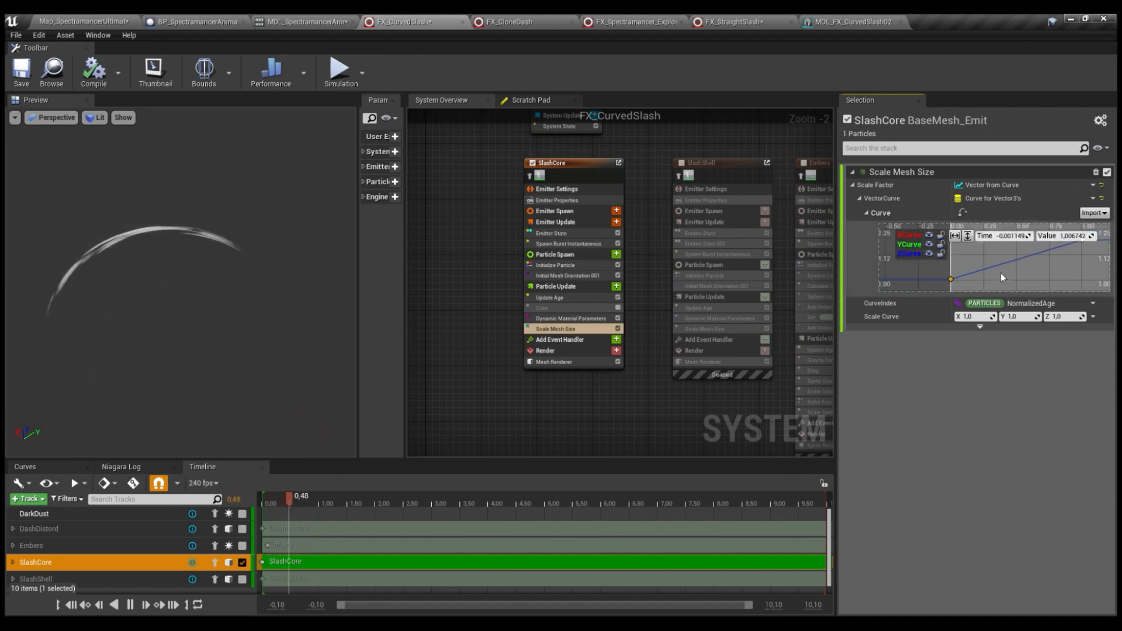
pyautogui.click(1041, 248)
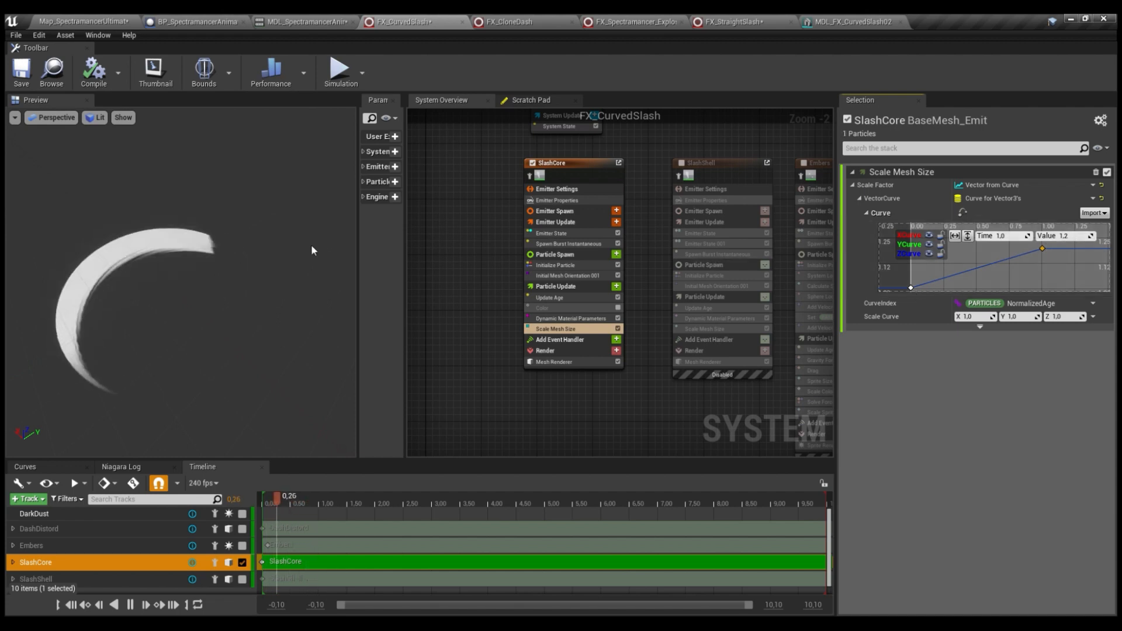
# Compare the slash without and with Scale Mesh Size, leaving both that module and Color enabled on SlashCore
pyautogui.moveTo(312, 250); pyautogui.dragTo(257, 255)
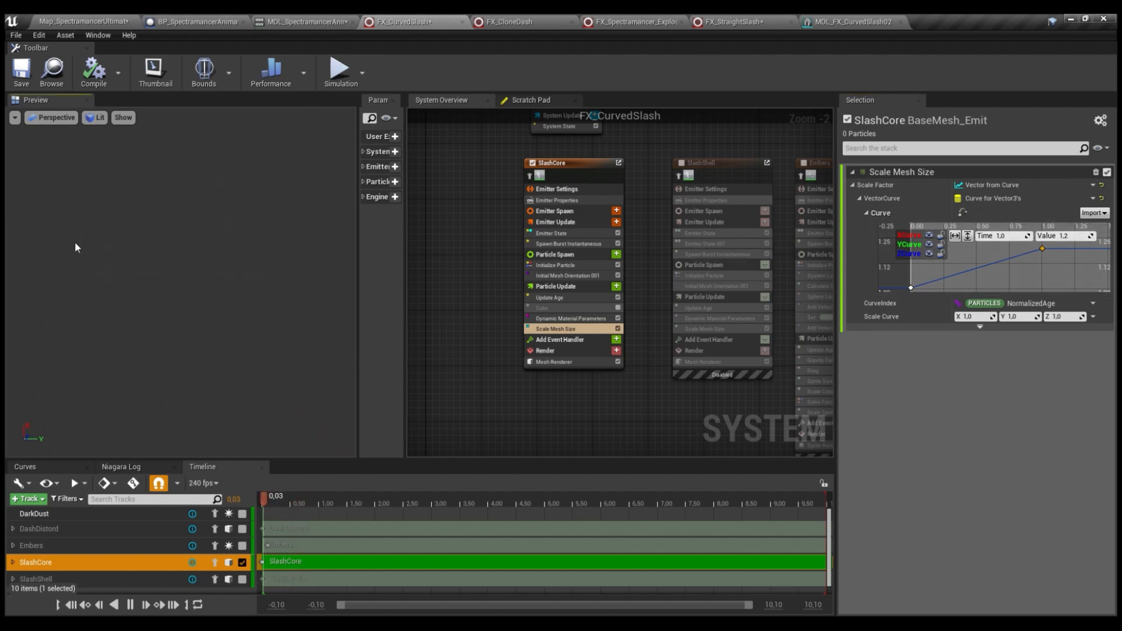
pyautogui.click(618, 328)
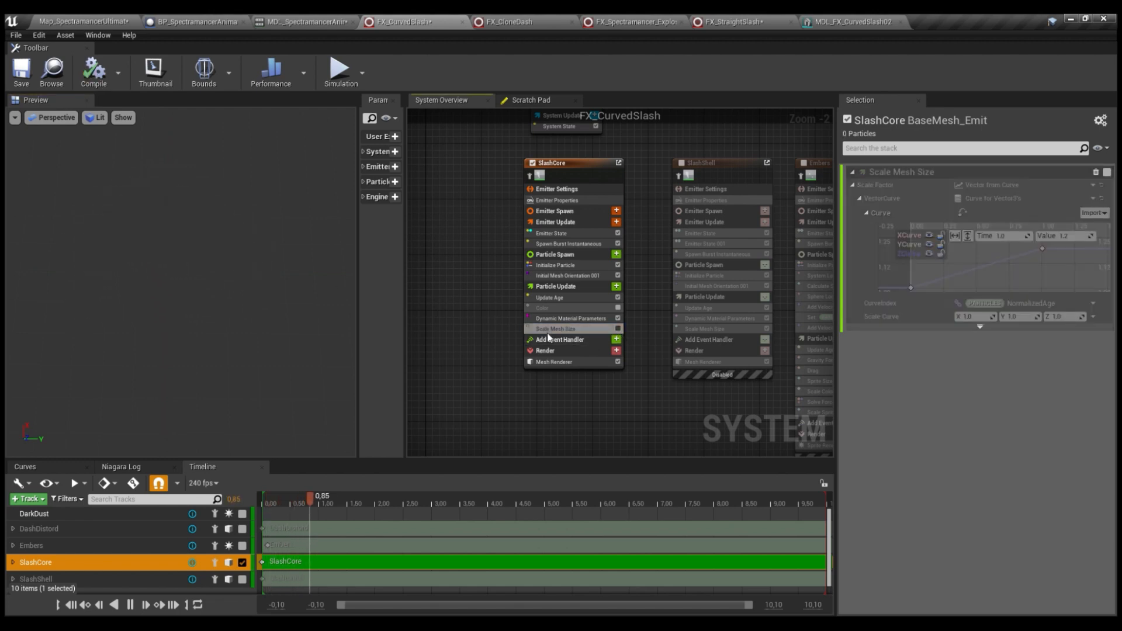
pyautogui.click(617, 328)
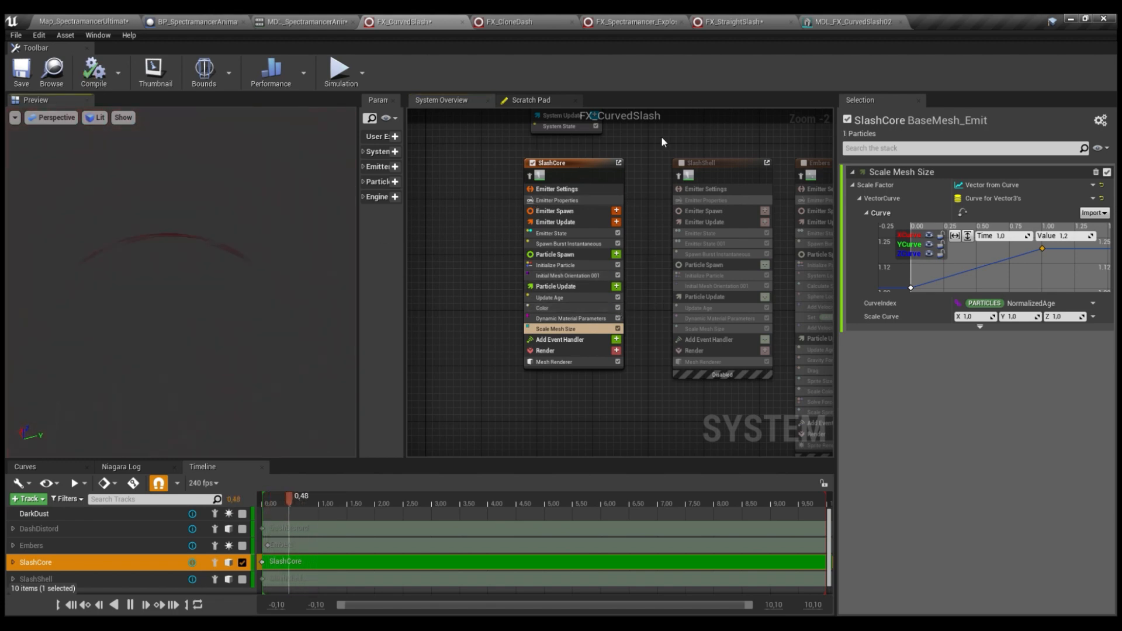
# Enable the SlashShell emitter so it plays together with SlashCore
pyautogui.moveTo(660, 135); pyautogui.dragTo(530, 170, button='right')
pyautogui.click(626, 171)
pyautogui.click(530, 175)
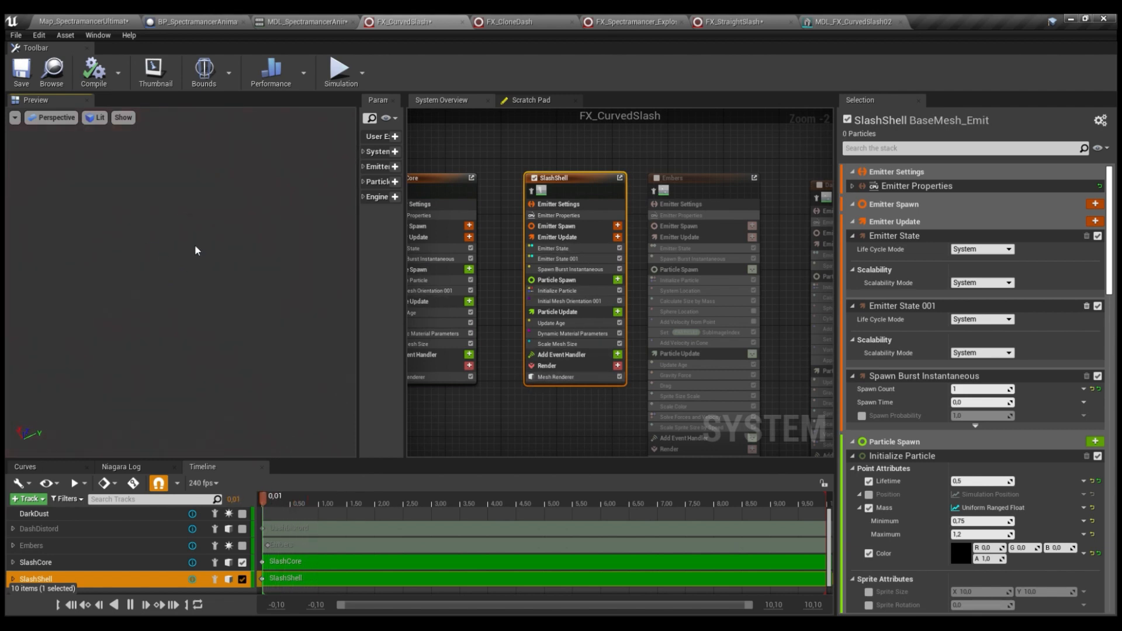
# Compare the Initialize Particle settings of SlashCore and SlashShell, especially their Mesh Scale and Color
pyautogui.moveTo(579, 314); pyautogui.dragTo(684, 295, button='right')
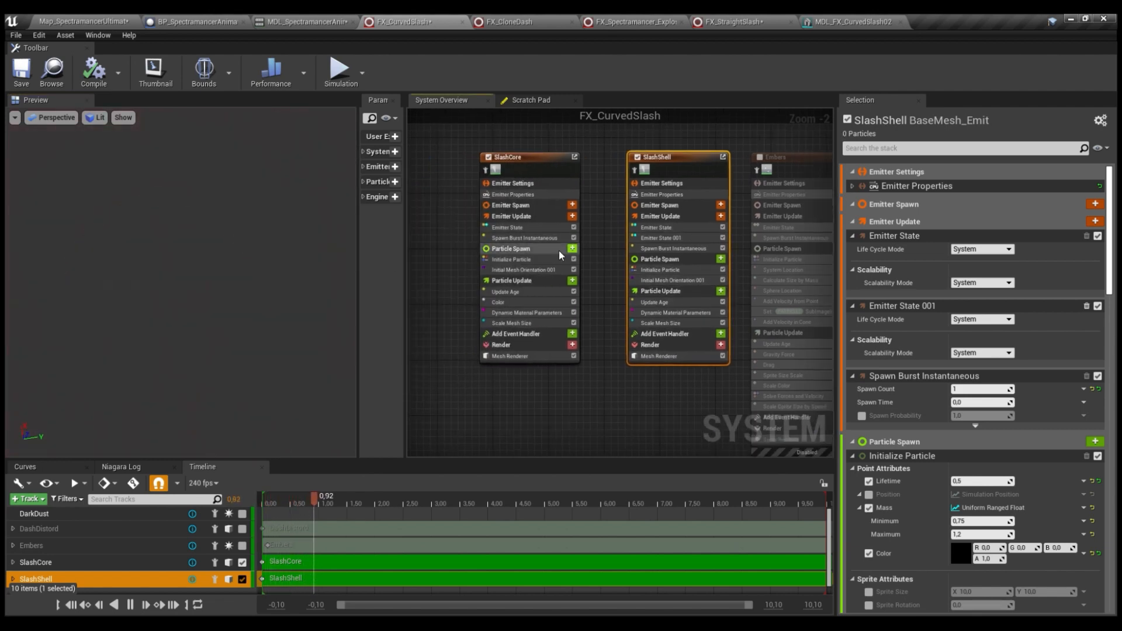
pyautogui.click(640, 228)
pyautogui.click(527, 156)
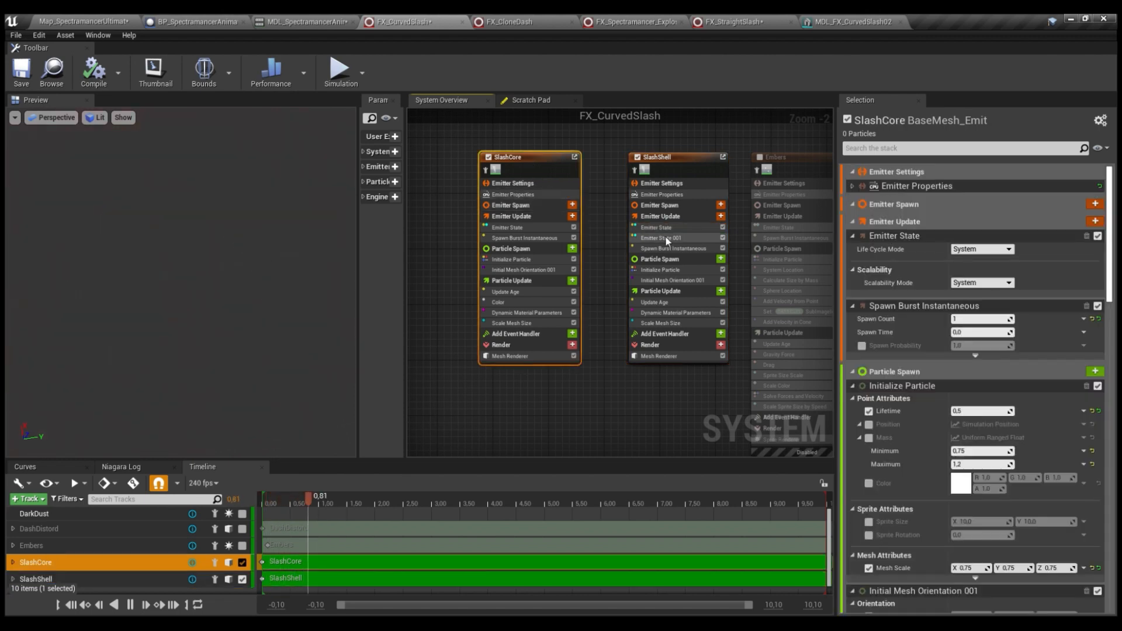
pyautogui.click(661, 269)
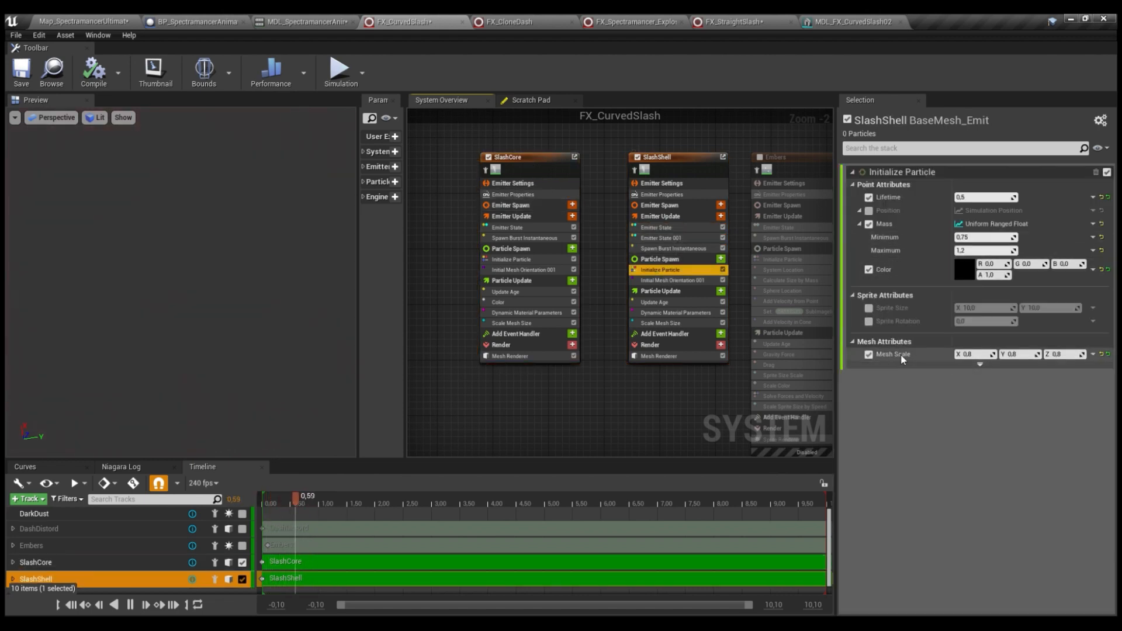
pyautogui.click(524, 257)
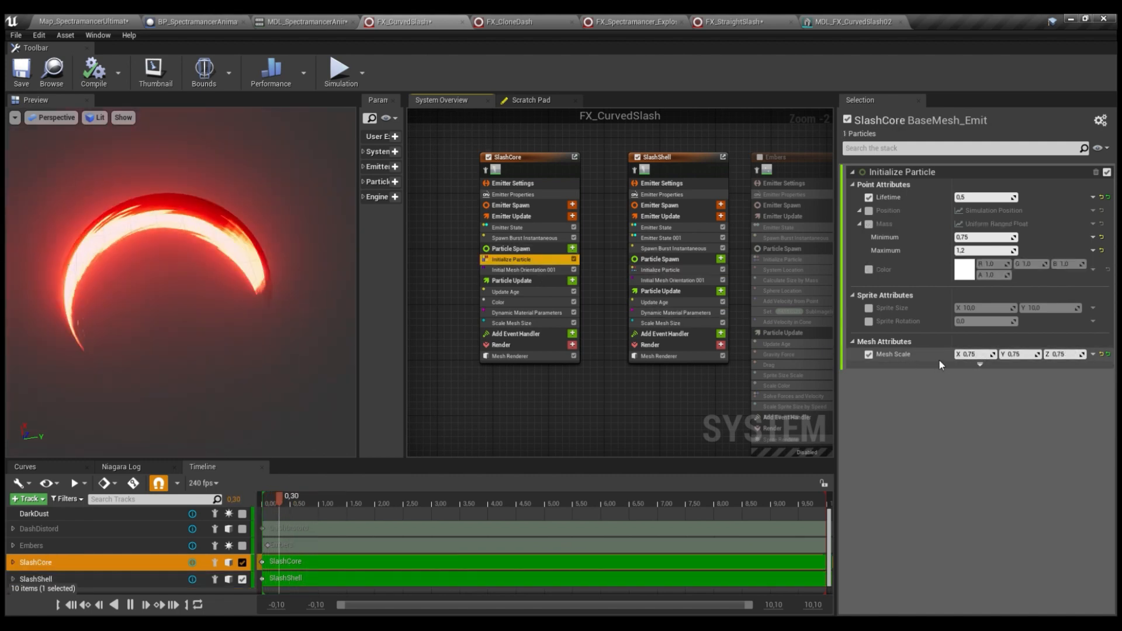
pyautogui.click(672, 270)
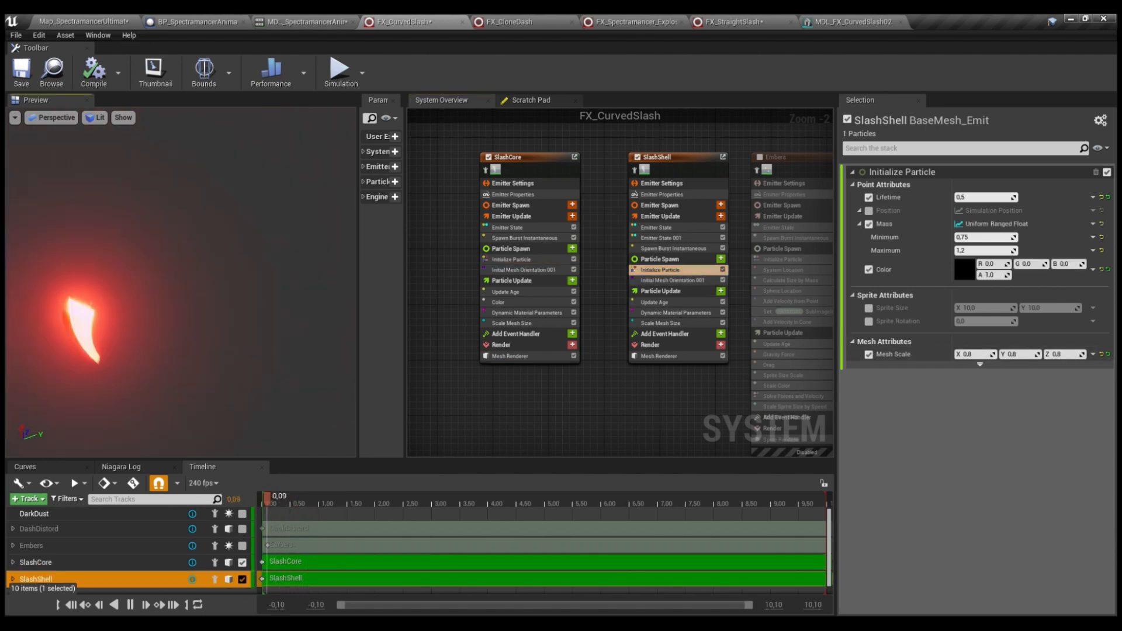
# Examine the combined core and shell slash in the preview and select the SlashCore emitter to review its settings
pyautogui.moveTo(111, 229); pyautogui.dragTo(115, 201)
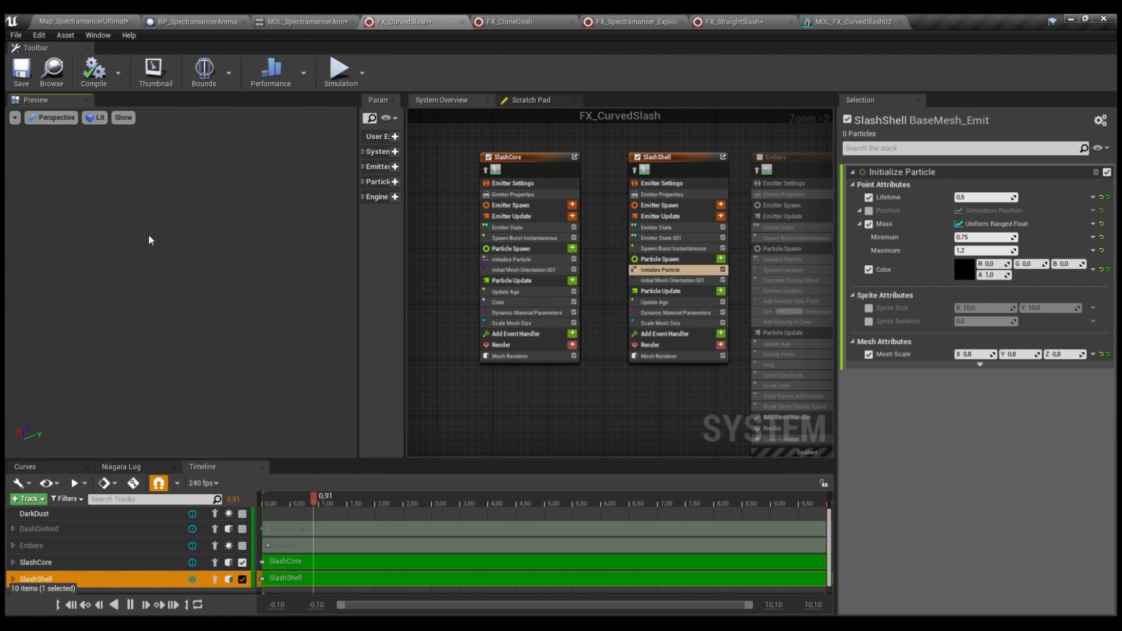
pyautogui.moveTo(661, 181); pyautogui.dragTo(639, 197, button='right')
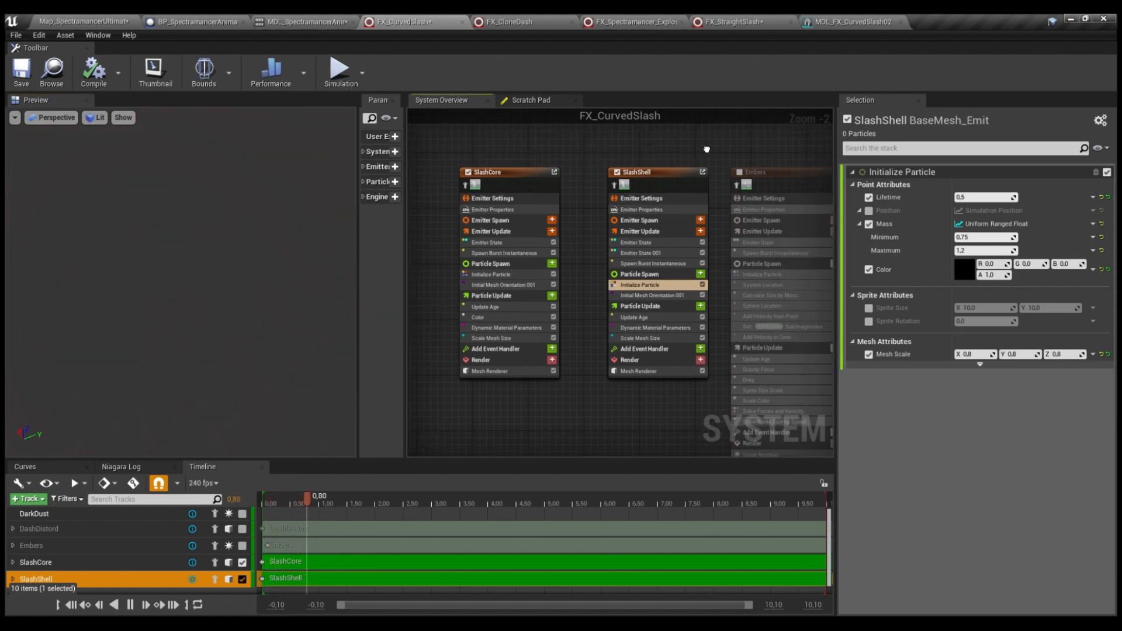
pyautogui.click(517, 173)
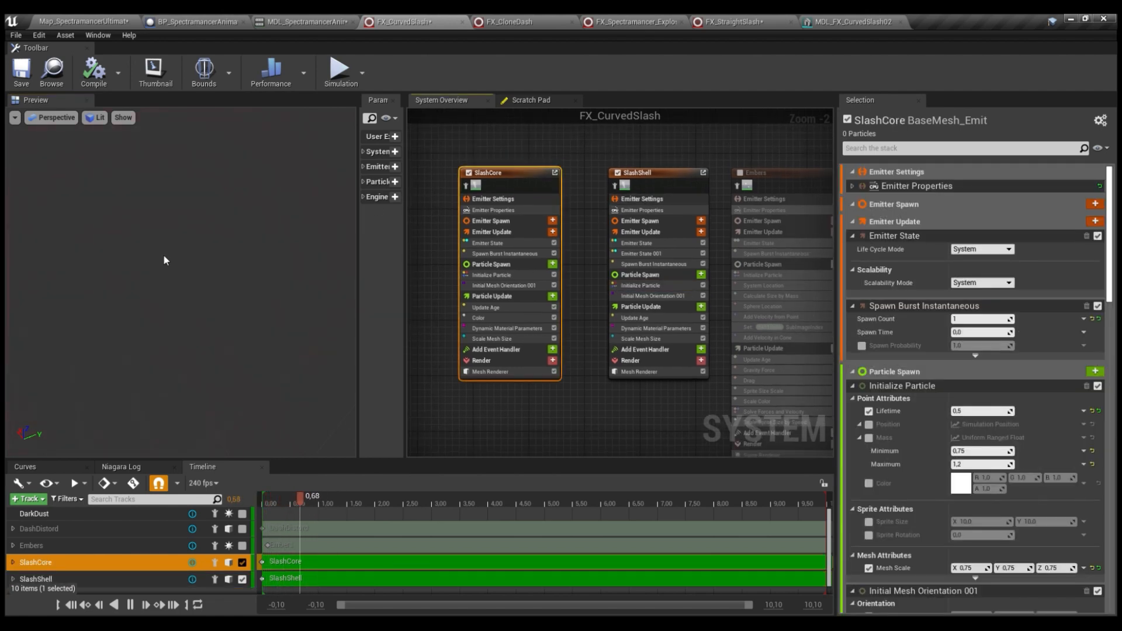
pyautogui.moveTo(713, 162); pyautogui.dragTo(681, 191, button='right')
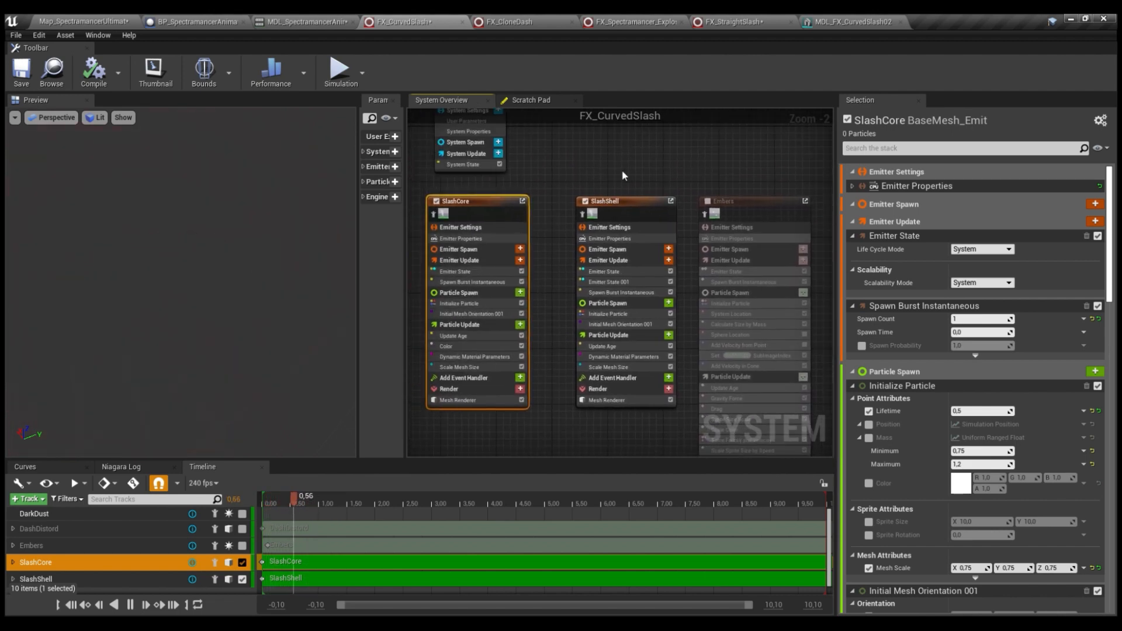
# Enable the Embers emitter so it plays with SlashCore and SlashShell, and select it to review its settings
pyautogui.keyDown('ctrl'); pyautogui.click(601, 201); pyautogui.keyUp('ctrl')
pyautogui.moveTo(568, 201); pyautogui.dragTo(609, 169, button='right')
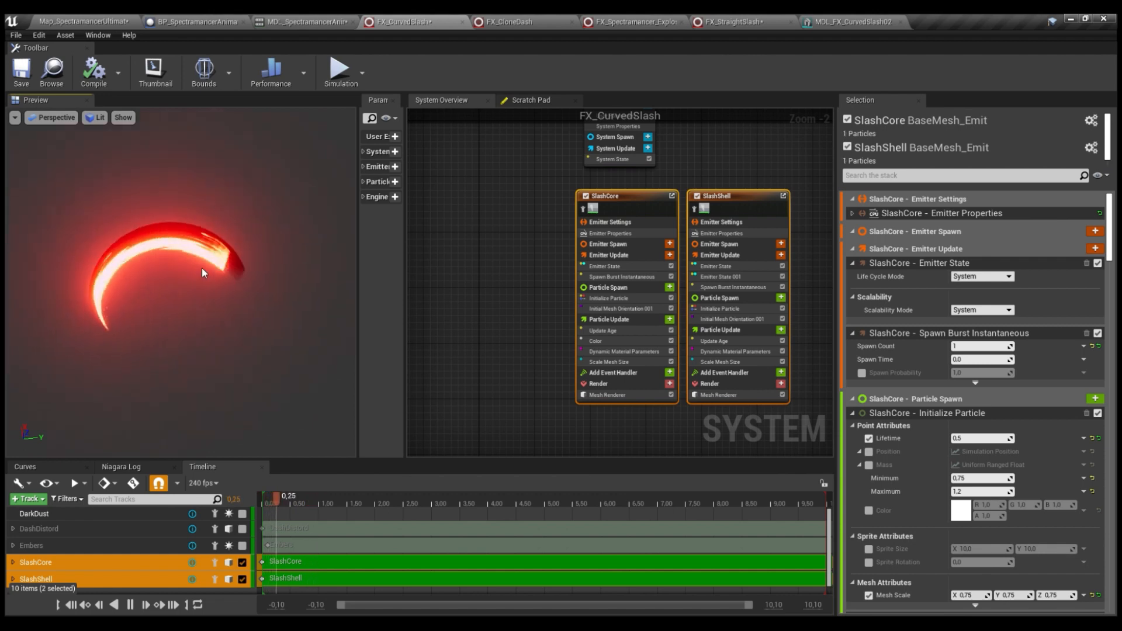
pyautogui.moveTo(783, 164); pyautogui.dragTo(649, 167, button='right')
pyautogui.click(650, 166)
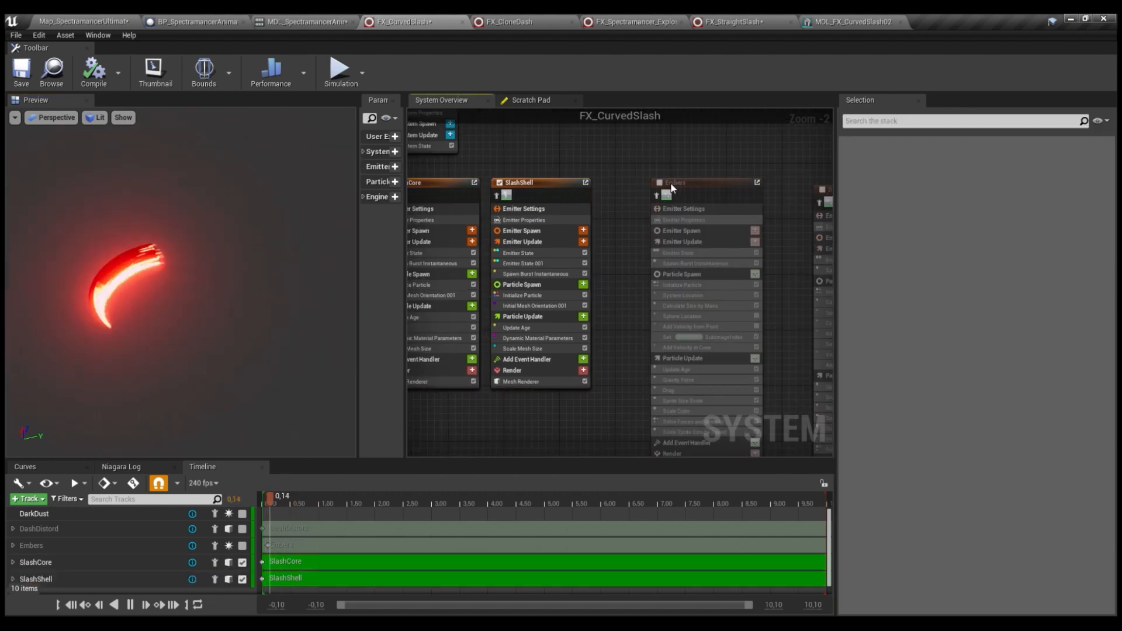
pyautogui.click(659, 183)
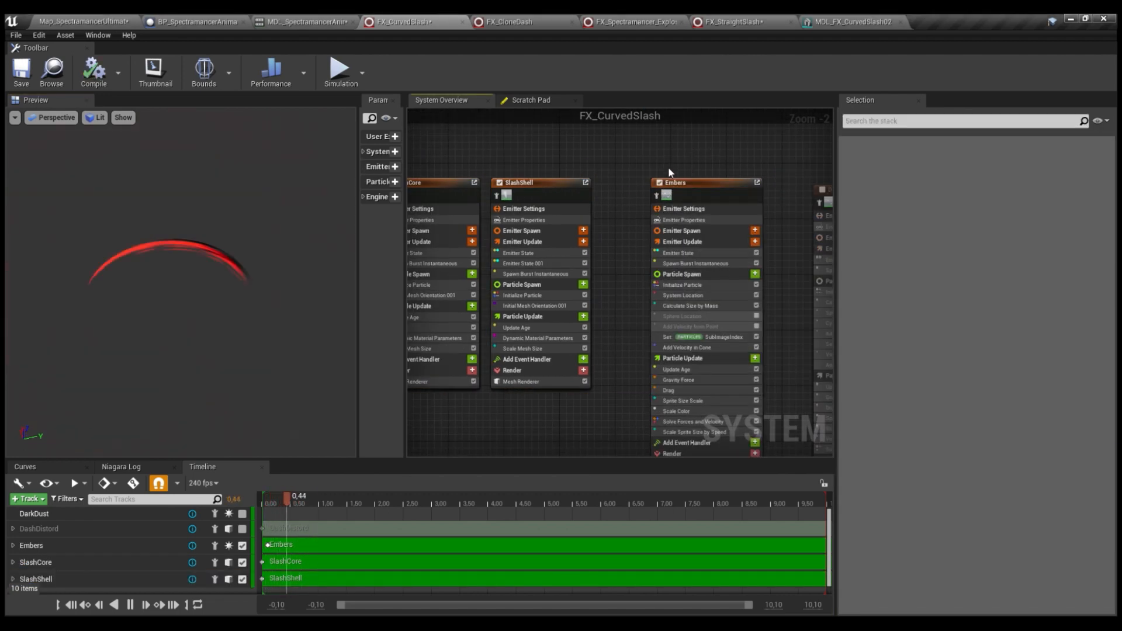
pyautogui.click(677, 202)
pyautogui.moveTo(677, 201); pyautogui.dragTo(636, 199, button='right')
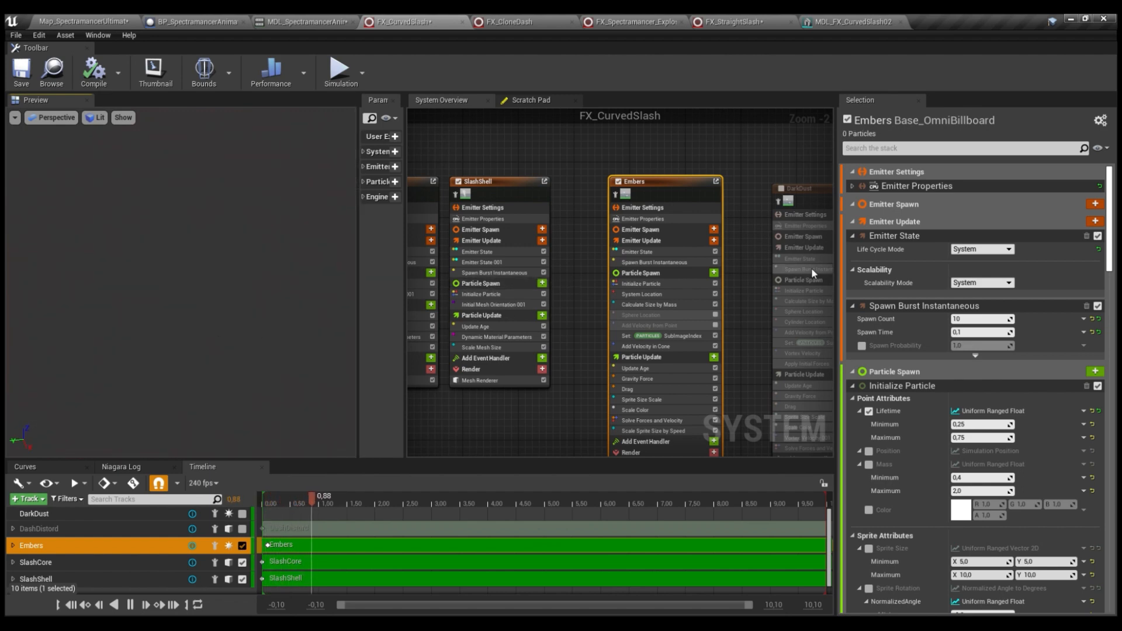
# Examine the Embers emitter's SubImageIndex range together with the Sprite Renderer's material and Sub Image Size
pyautogui.moveTo(673, 333); pyautogui.dragTo(671, 241, button='right')
pyautogui.click(670, 242)
pyautogui.moveTo(576, 222); pyautogui.dragTo(573, 236, button='right')
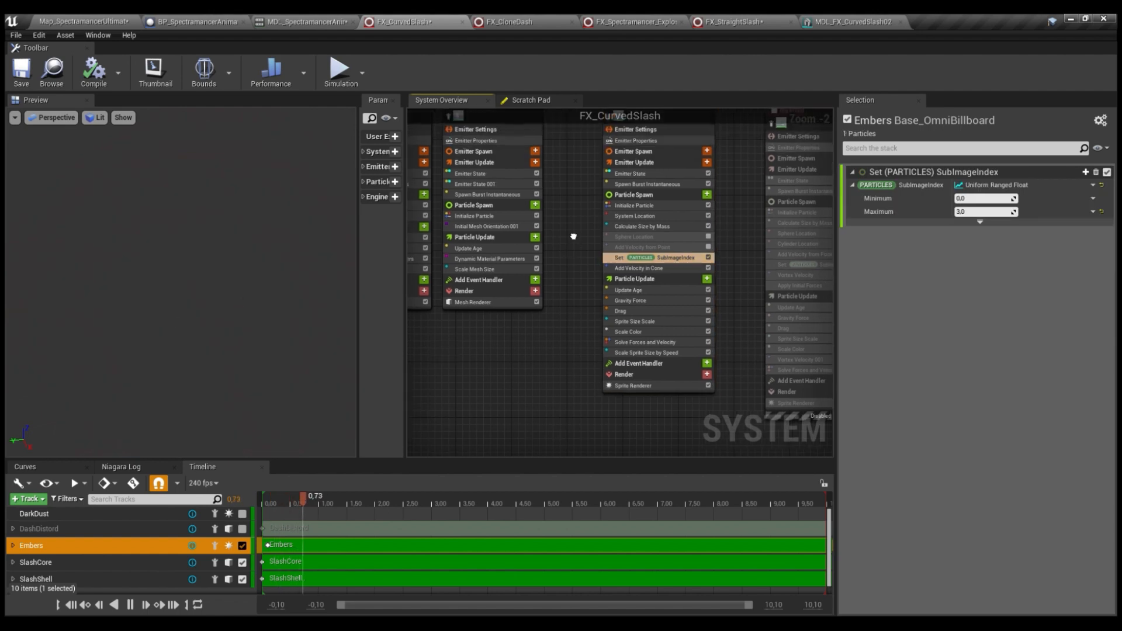
pyautogui.click(651, 387)
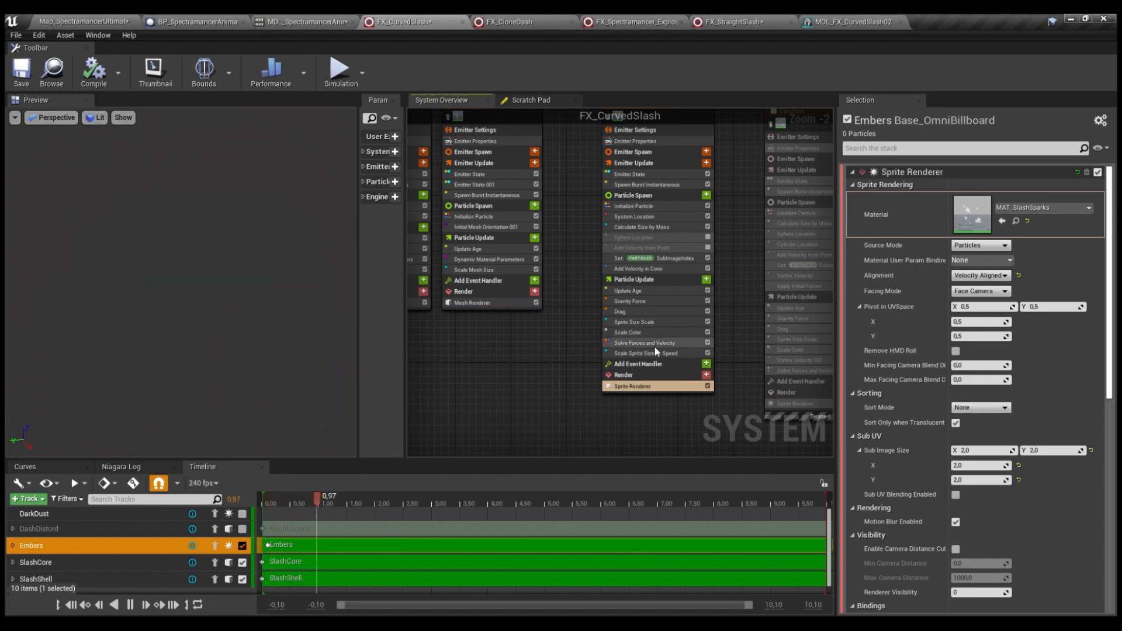
pyautogui.scroll(-1, 1003, 413)
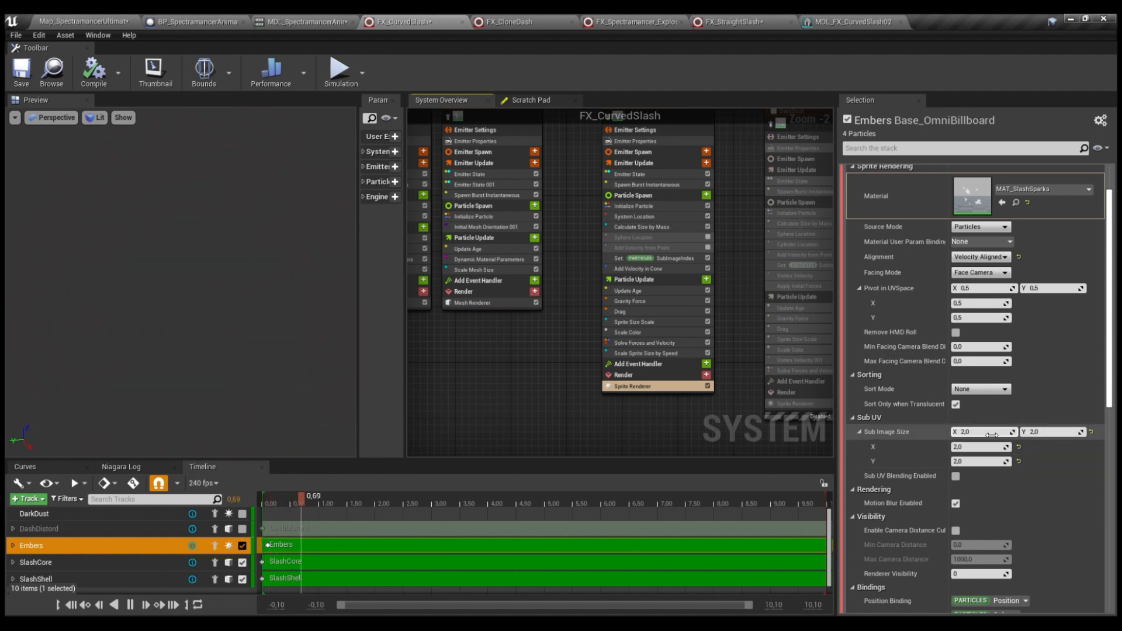
pyautogui.click(672, 258)
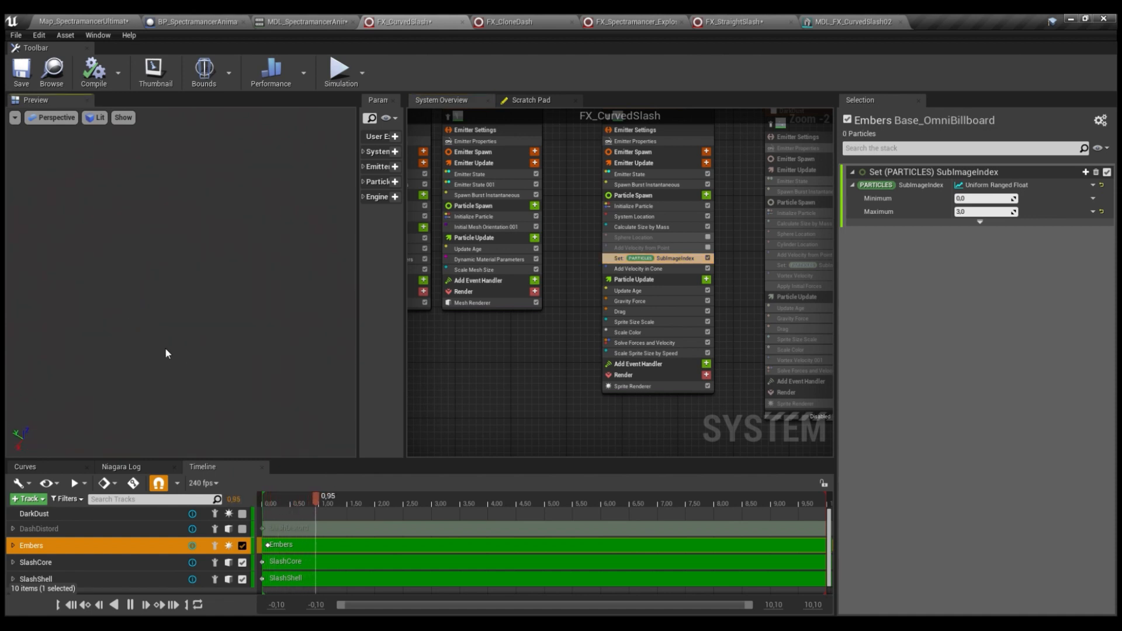
# Enable the DarkDust emitter and select it to review its spawn count, lifetime and color
pyautogui.moveTo(736, 153); pyautogui.dragTo(619, 250, button='right')
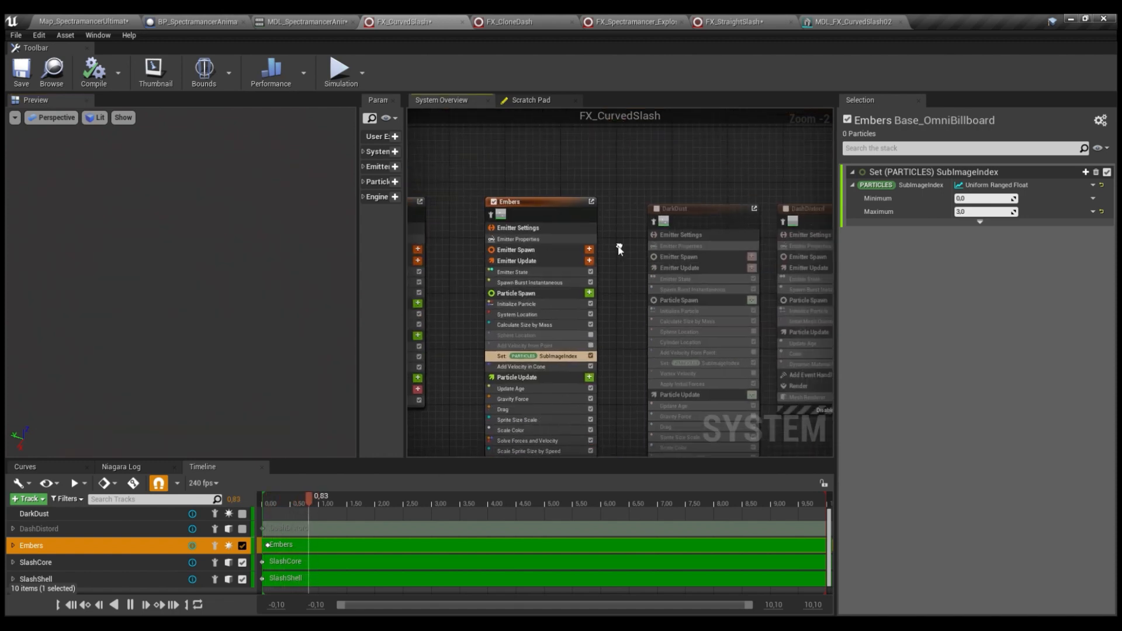
pyautogui.scroll(-1, 619, 249)
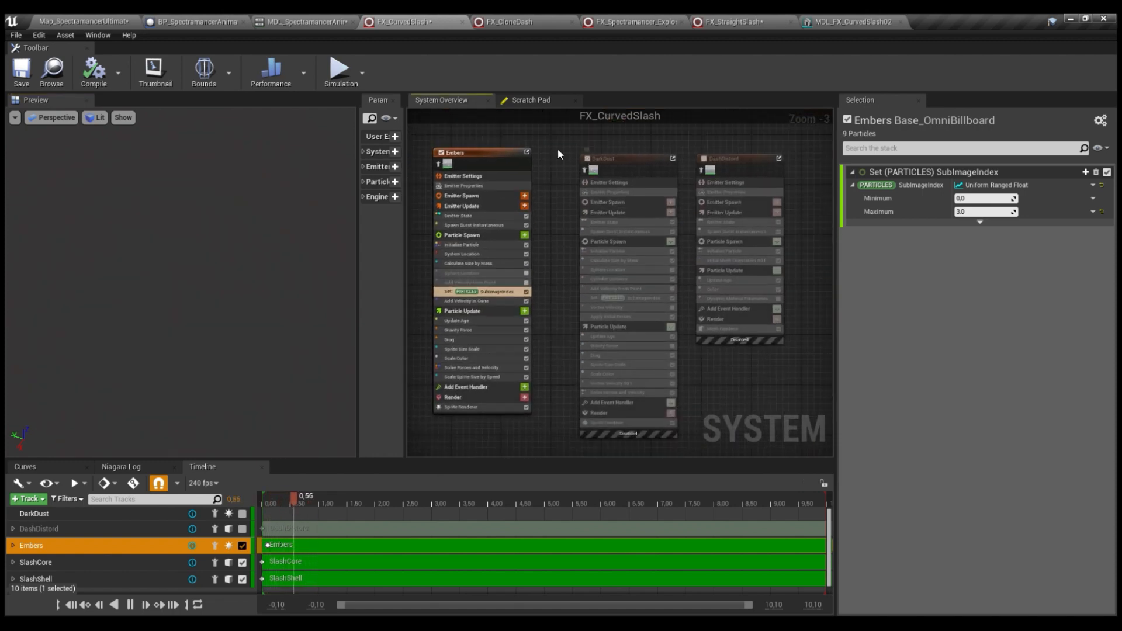
pyautogui.click(587, 158)
pyautogui.moveTo(555, 147); pyautogui.dragTo(621, 143, button='right')
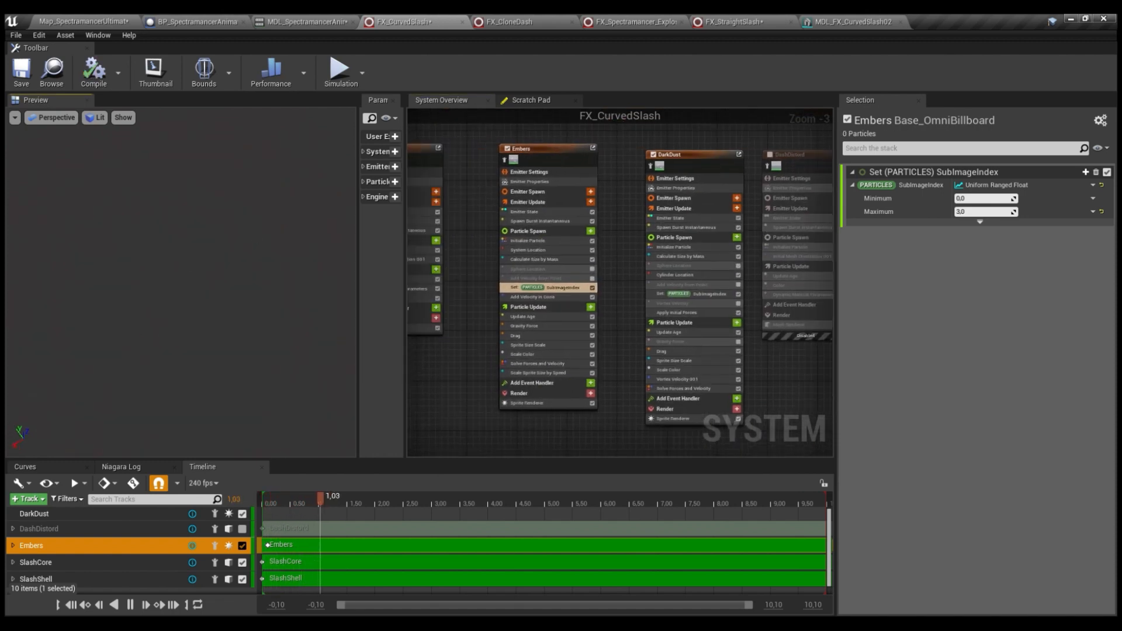
pyautogui.click(675, 155)
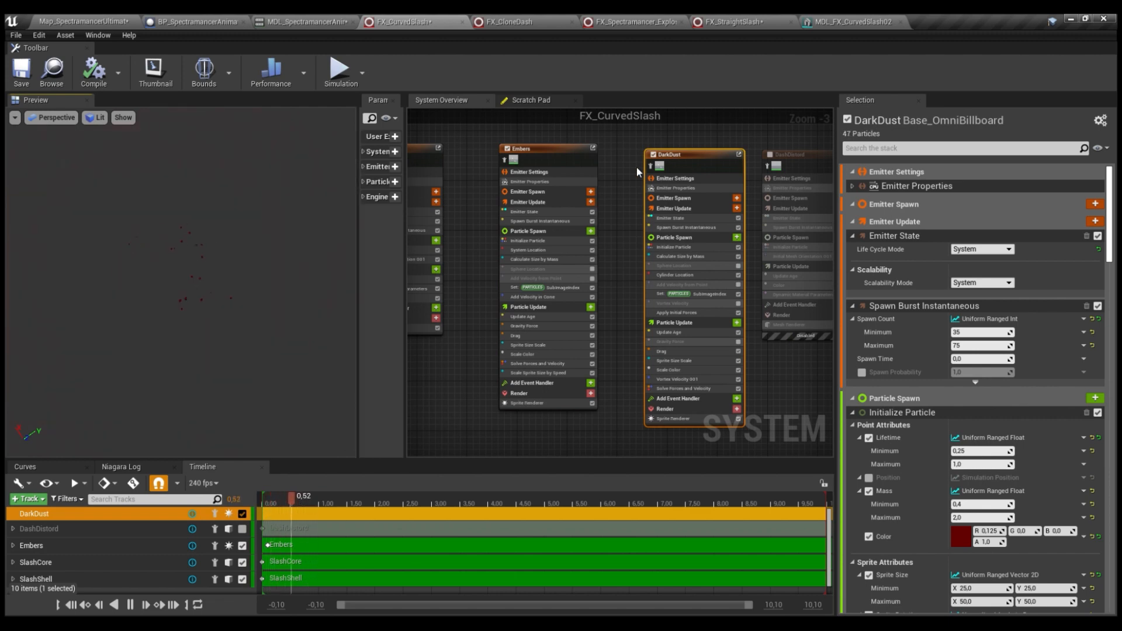
pyautogui.click(651, 166)
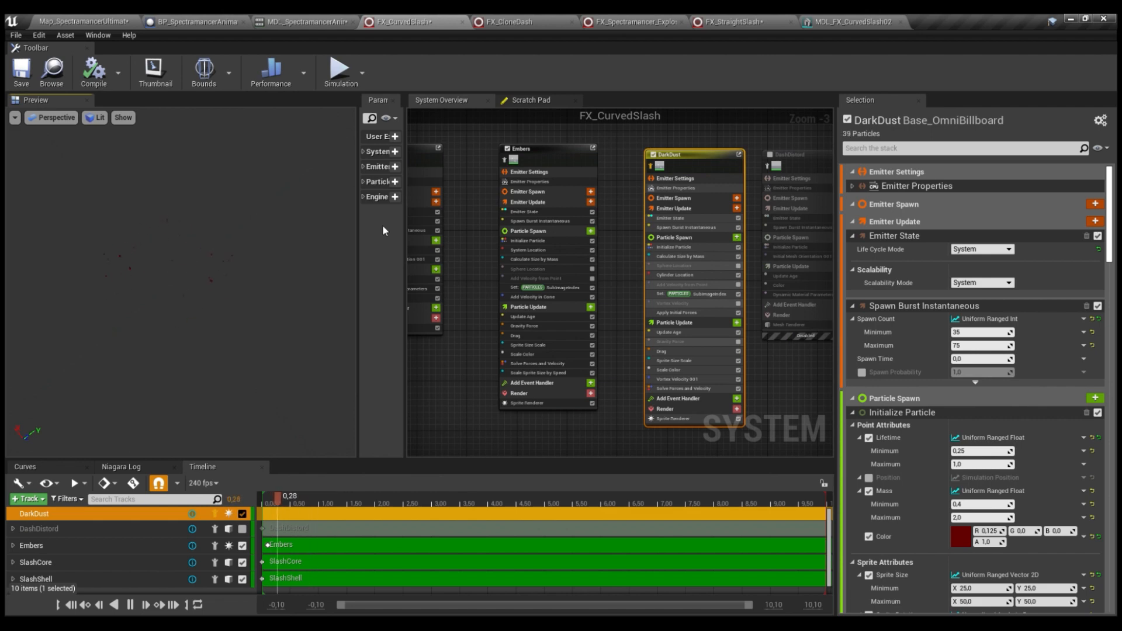
# Examine DarkDust's Cylinder Location, Vortex Velocity 001 and Sprite Renderer settings
pyautogui.click(670, 232)
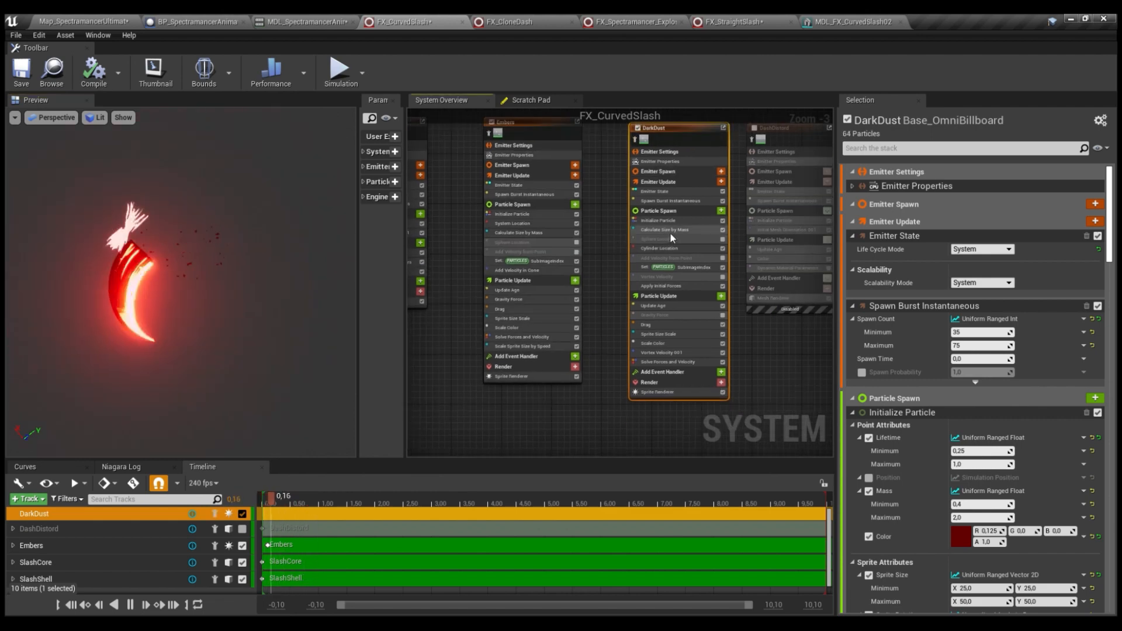
pyautogui.click(644, 248)
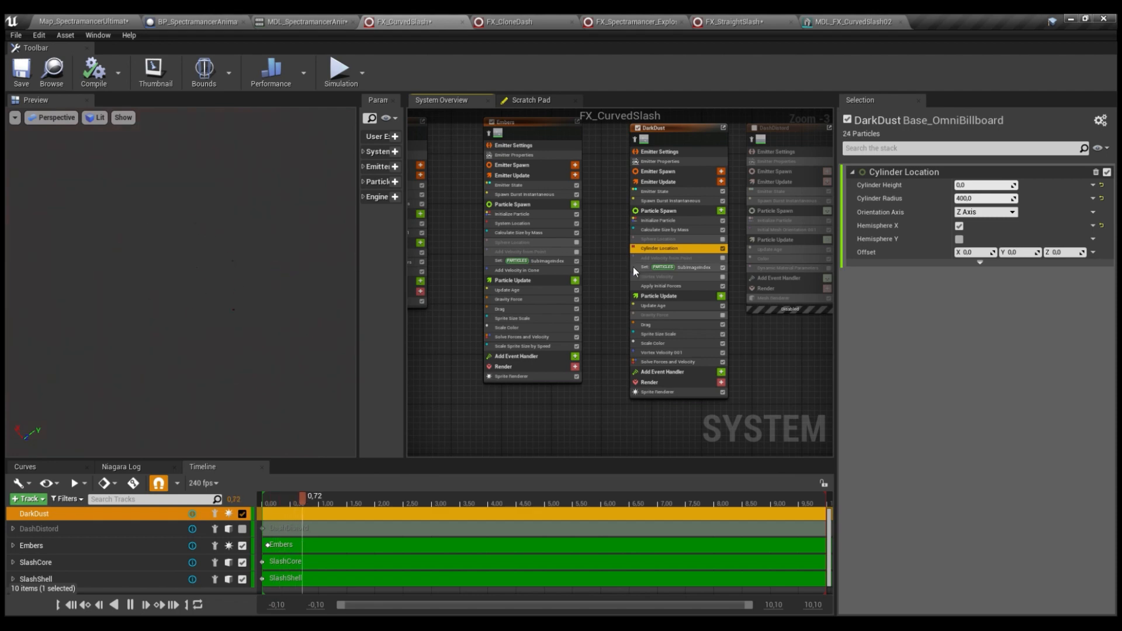
pyautogui.click(664, 353)
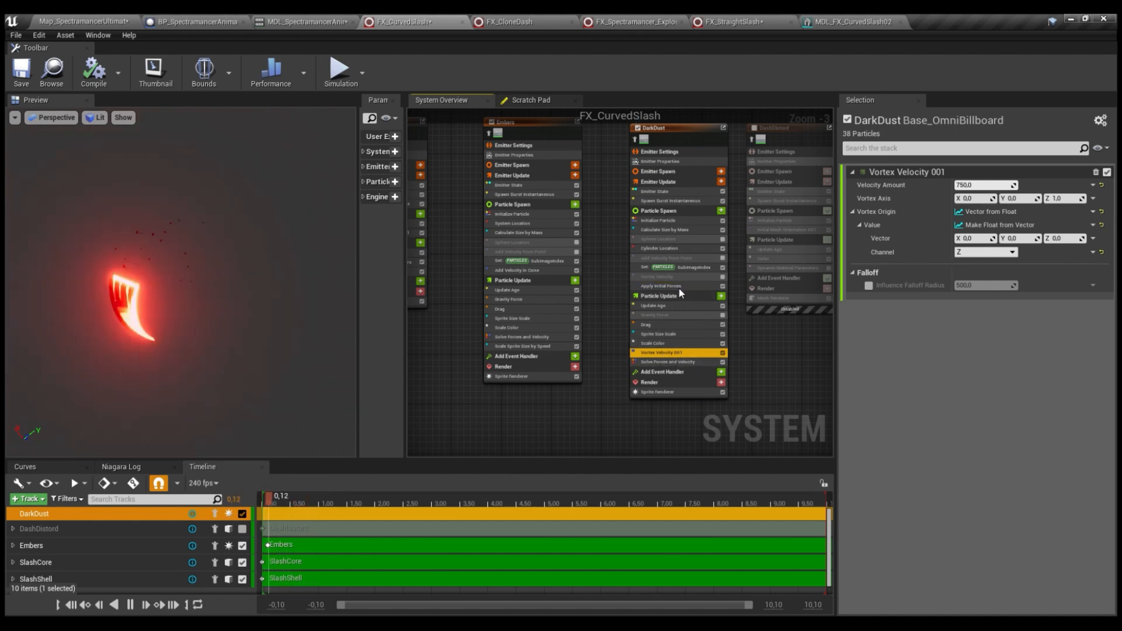
pyautogui.click(673, 353)
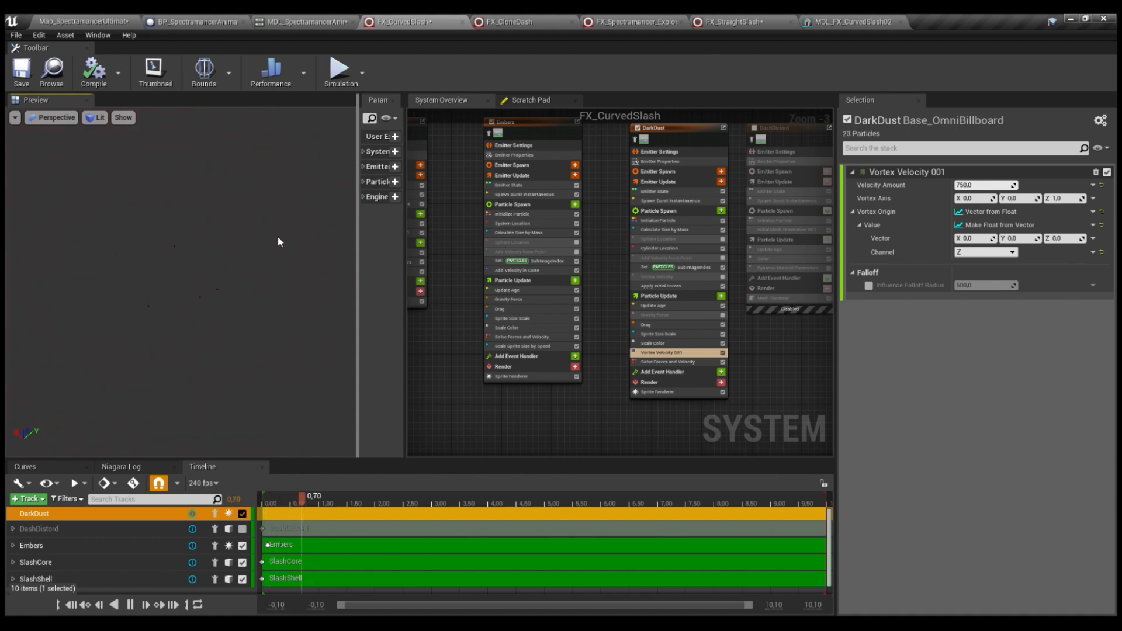
pyautogui.moveTo(619, 270); pyautogui.dragTo(561, 272, button='right')
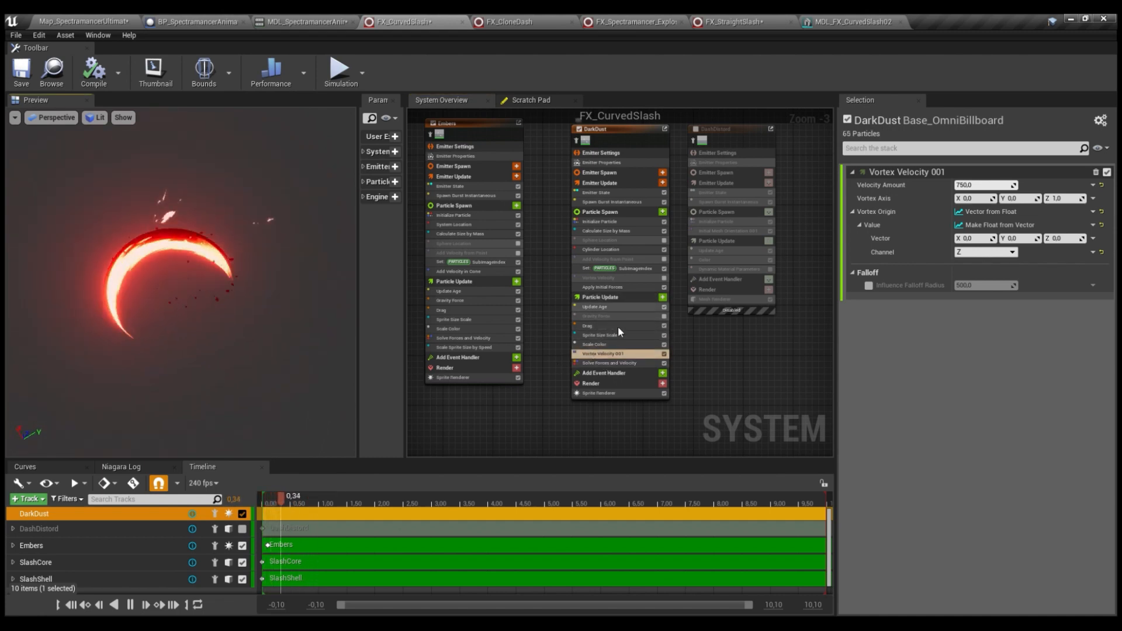
pyautogui.click(598, 395)
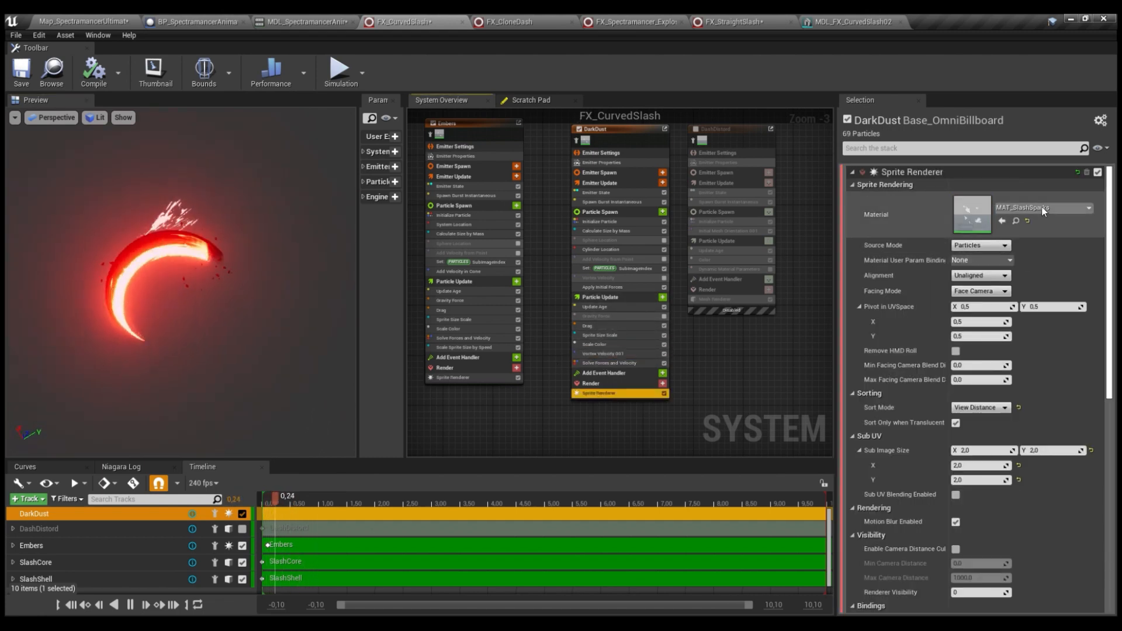
# Review the Embers and DarkDust emitters once more, enable the DashDistord emitter and select it
pyautogui.moveTo(418, 313); pyautogui.dragTo(481, 331, button='right')
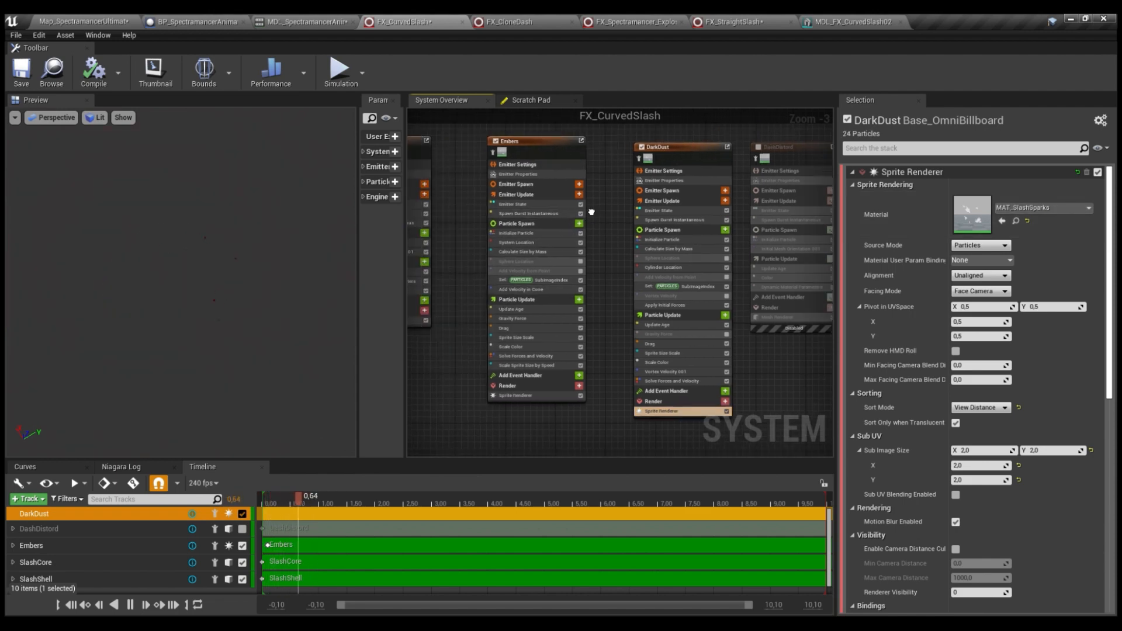
pyautogui.click(528, 142)
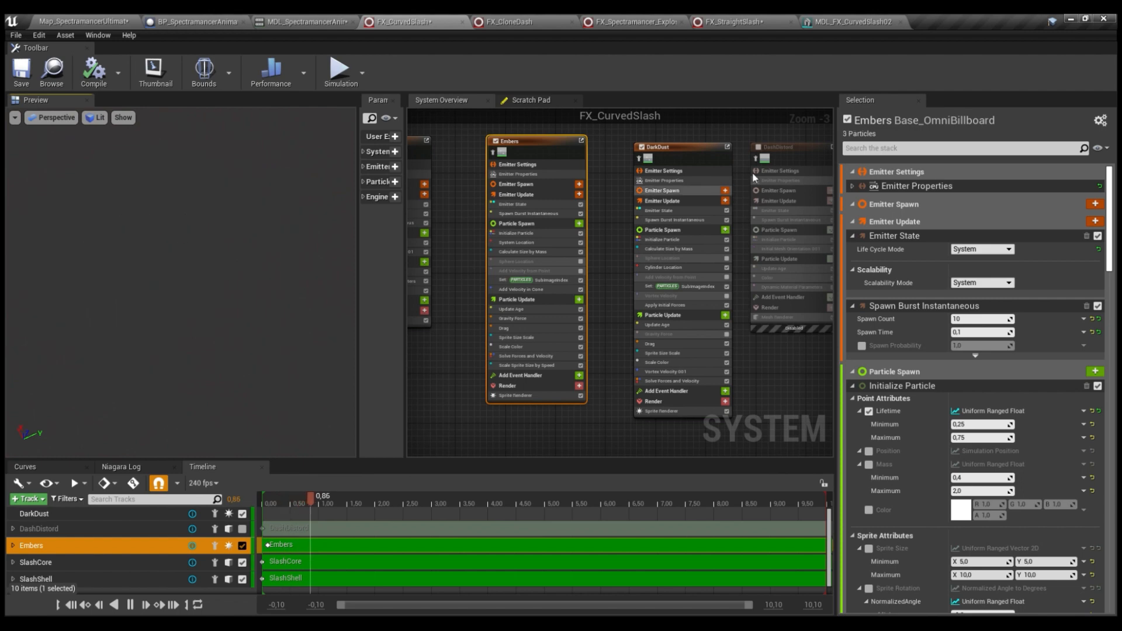
pyautogui.click(665, 145)
pyautogui.moveTo(714, 127); pyautogui.dragTo(737, 155, button='right')
pyautogui.click(686, 176)
pyautogui.click(766, 155)
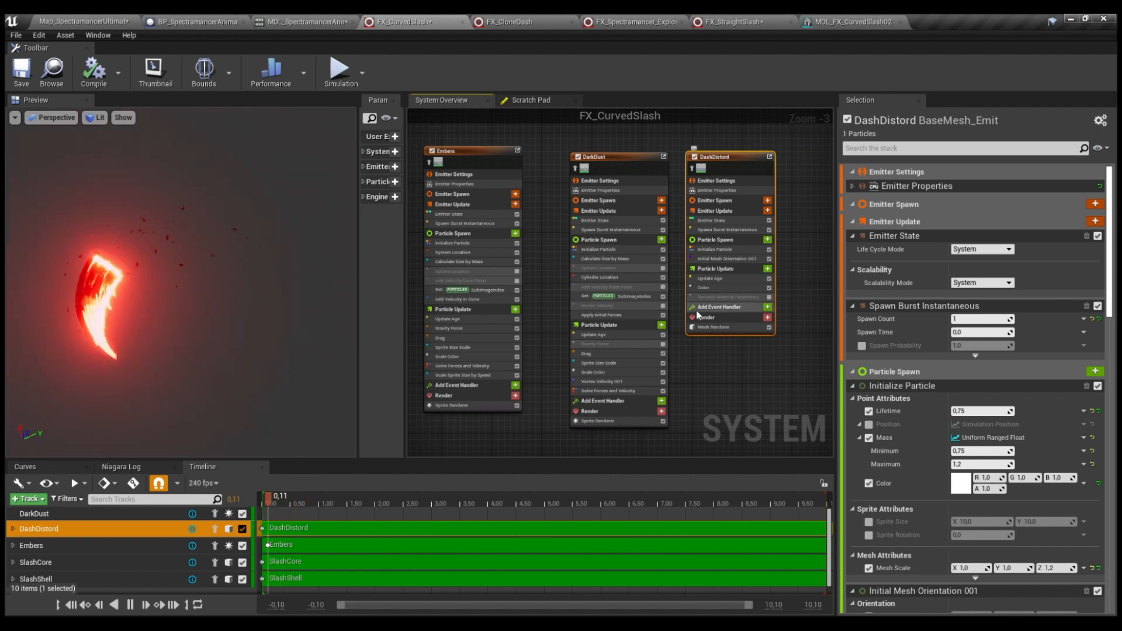
# Open the MAT_DashDistortion material used by DashDistord's Mesh Renderer and examine its node graph from the tiling inputs to Refraction
pyautogui.click(717, 327)
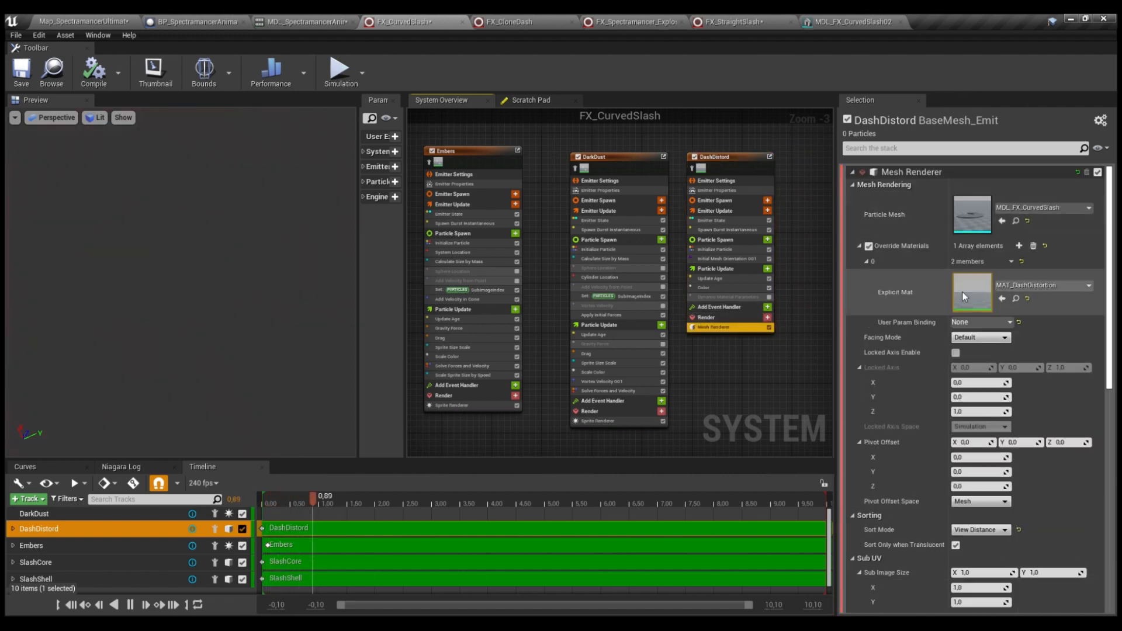
pyautogui.doubleClick(981, 289)
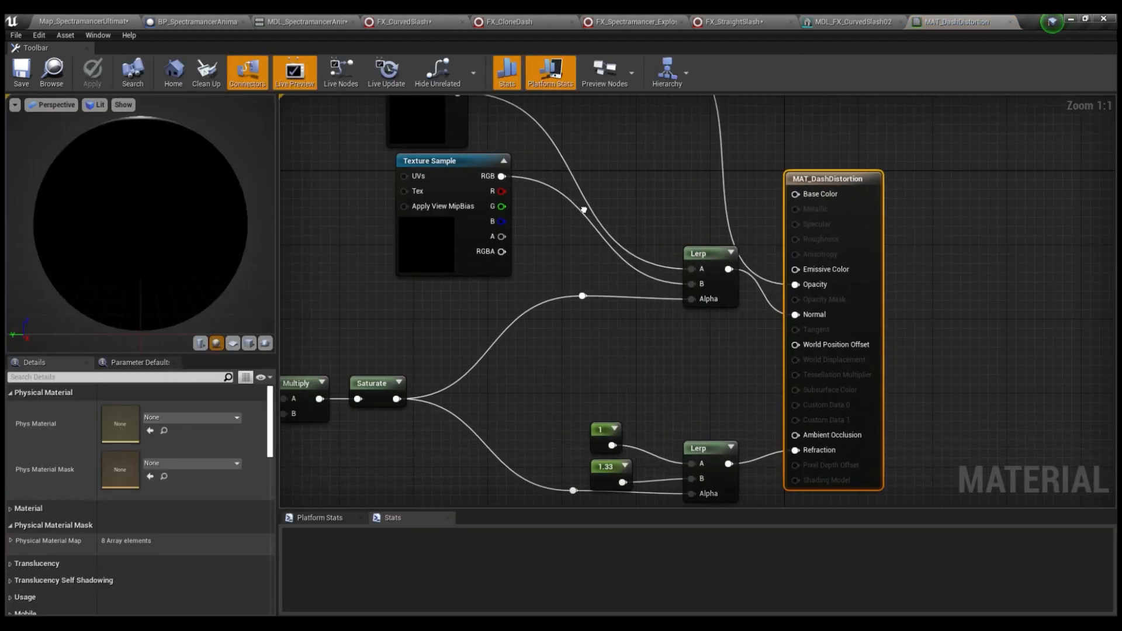
pyautogui.scroll(-2, 681, 210)
pyautogui.moveTo(583, 209); pyautogui.dragTo(833, 219, button='right')
pyautogui.moveTo(536, 236); pyautogui.dragTo(749, 168, button='right')
pyautogui.moveTo(590, 160); pyautogui.dragTo(608, 199, button='right')
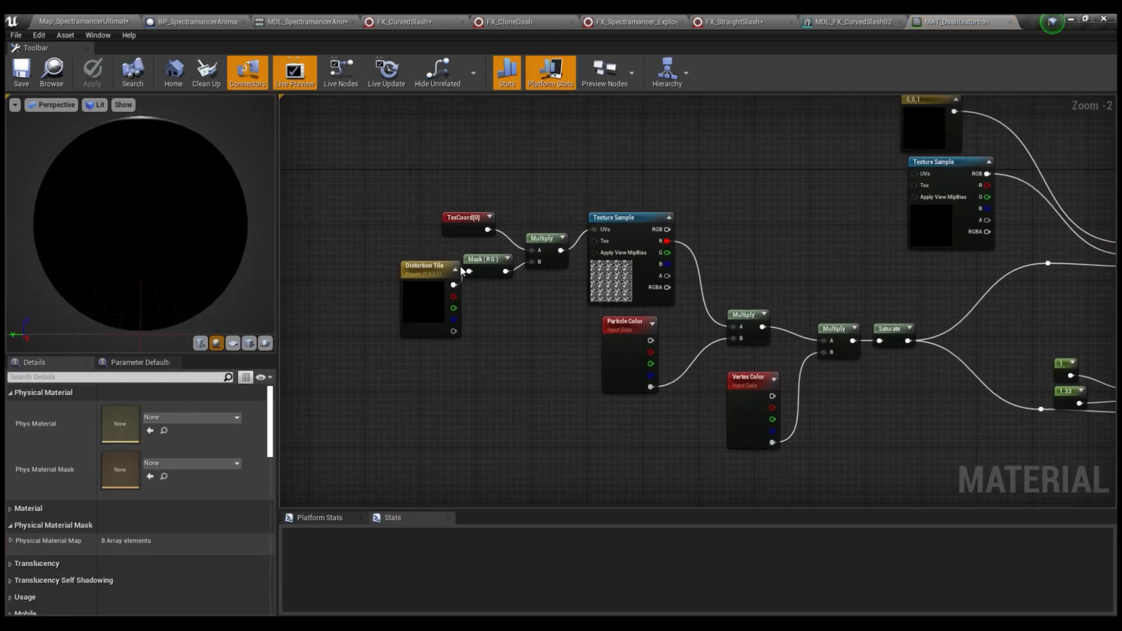
pyautogui.moveTo(879, 147); pyautogui.dragTo(571, 213, button='right')
pyautogui.moveTo(827, 348); pyautogui.dragTo(782, 200, button='right')
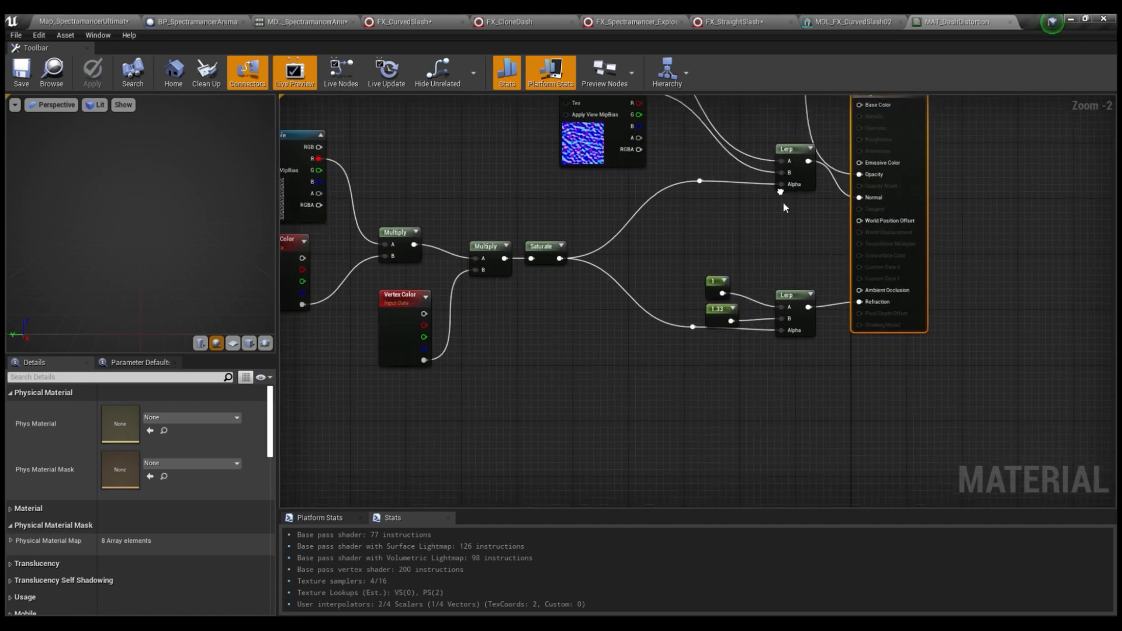
pyautogui.moveTo(726, 259); pyautogui.dragTo(773, 255, button='right')
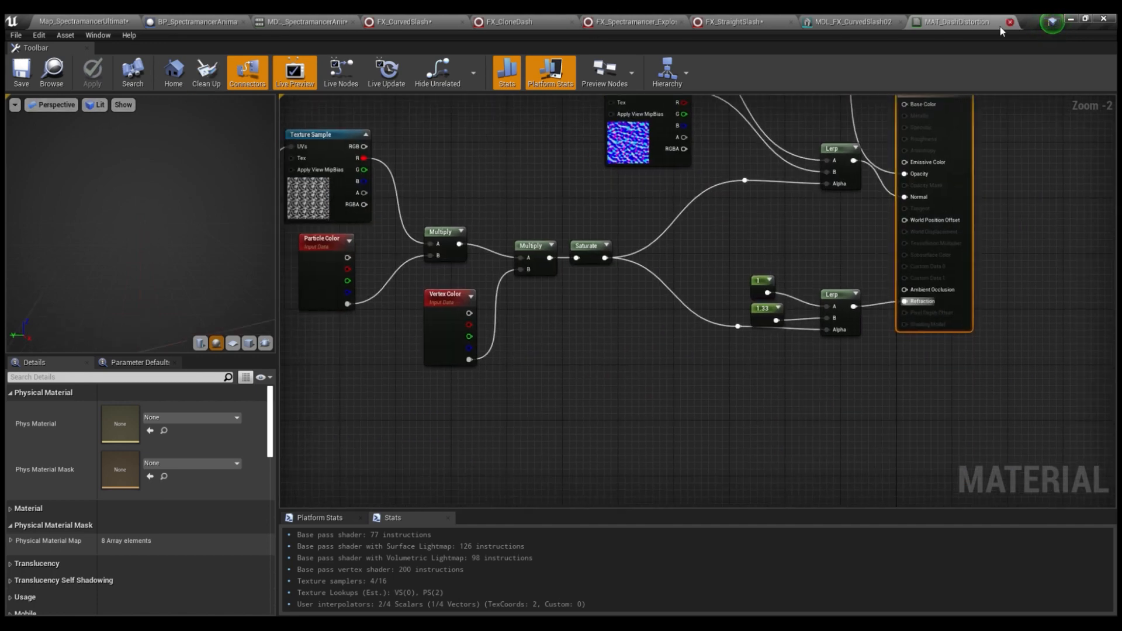
# Trace how the noise texture, Particle Color and Vertex Color drive the Lerps for the material's Normal and Refraction
pyautogui.moveTo(672, 146); pyautogui.dragTo(850, 186, button='right')
pyautogui.scroll(-1, 781, 248)
pyautogui.moveTo(782, 248); pyautogui.dragTo(614, 202, button='right')
pyautogui.scroll(3, 813, 267)
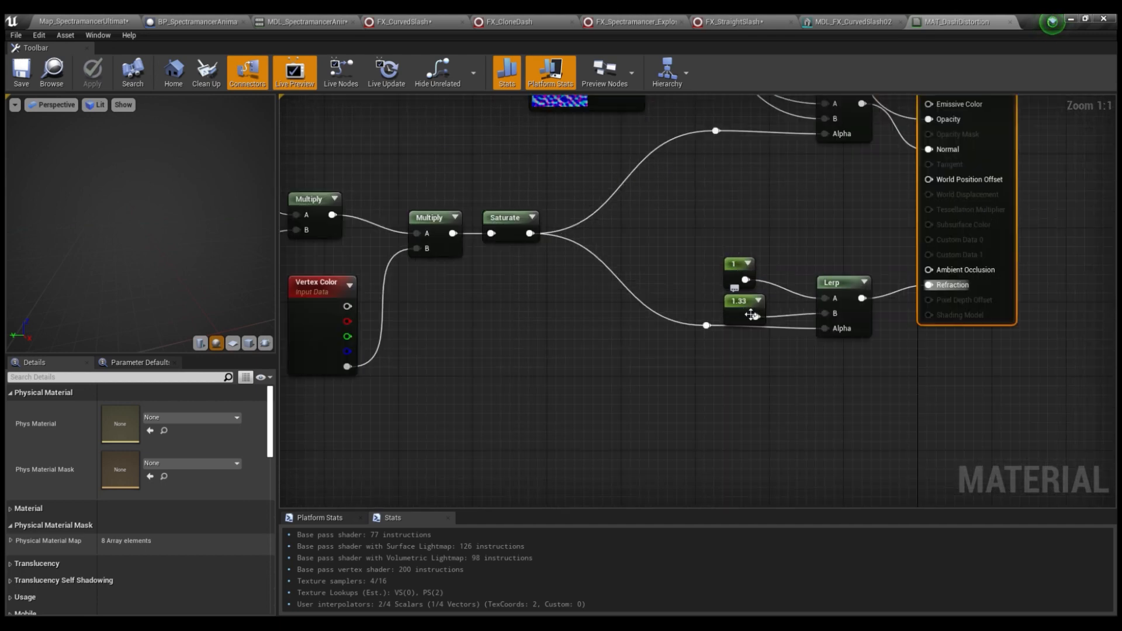
pyautogui.moveTo(685, 271); pyautogui.dragTo(765, 293, button='right')
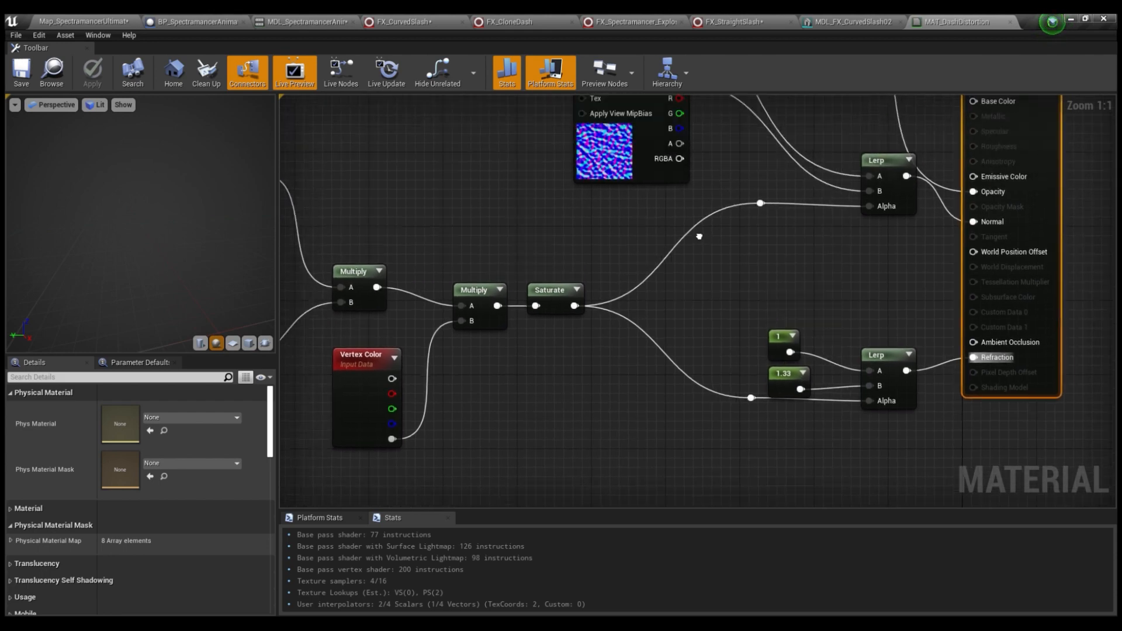
pyautogui.moveTo(699, 236); pyautogui.dragTo(684, 322, button='right')
pyautogui.moveTo(538, 319); pyautogui.dragTo(803, 242, button='right')
pyautogui.moveTo(483, 270); pyautogui.dragTo(481, 258, button='right')
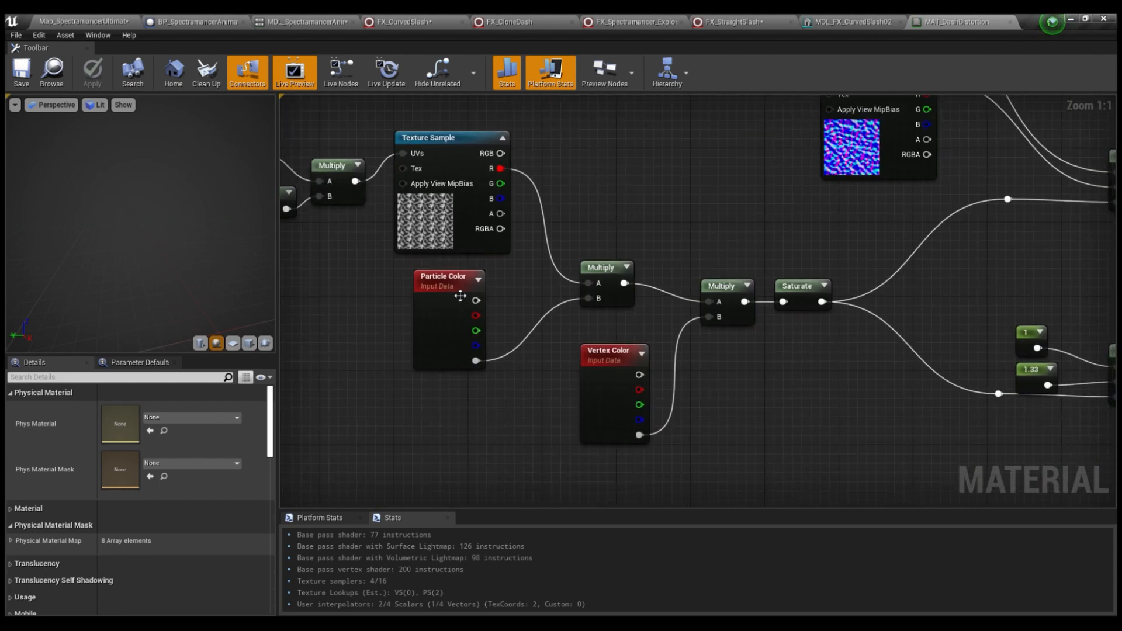
pyautogui.moveTo(456, 316); pyautogui.dragTo(496, 276, button='right')
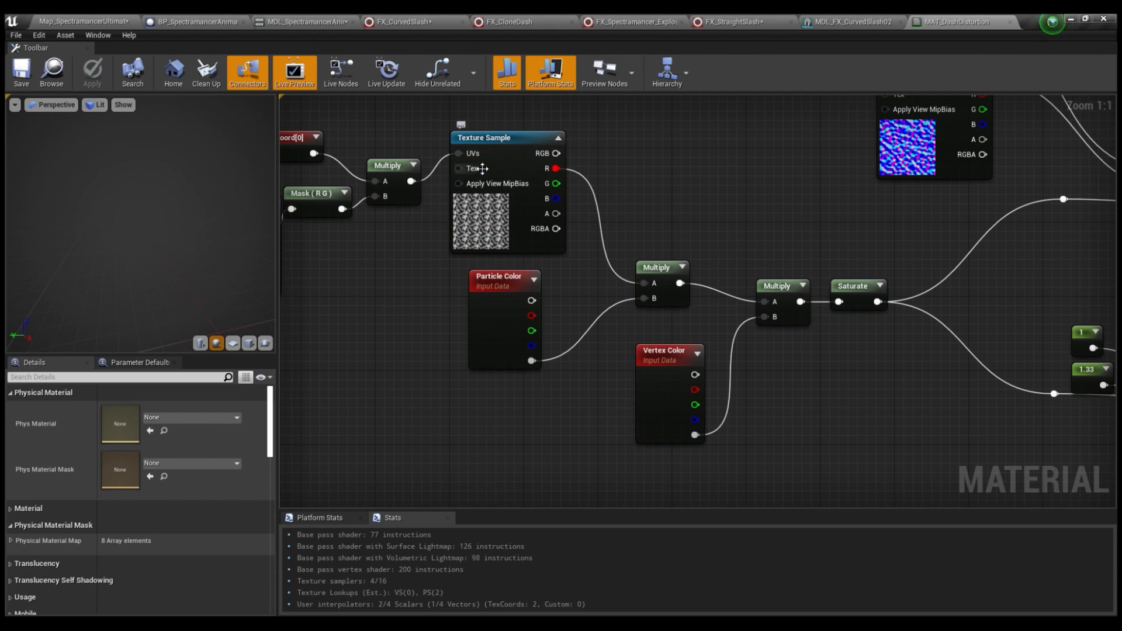
pyautogui.moveTo(809, 192); pyautogui.dragTo(593, 333, button='right')
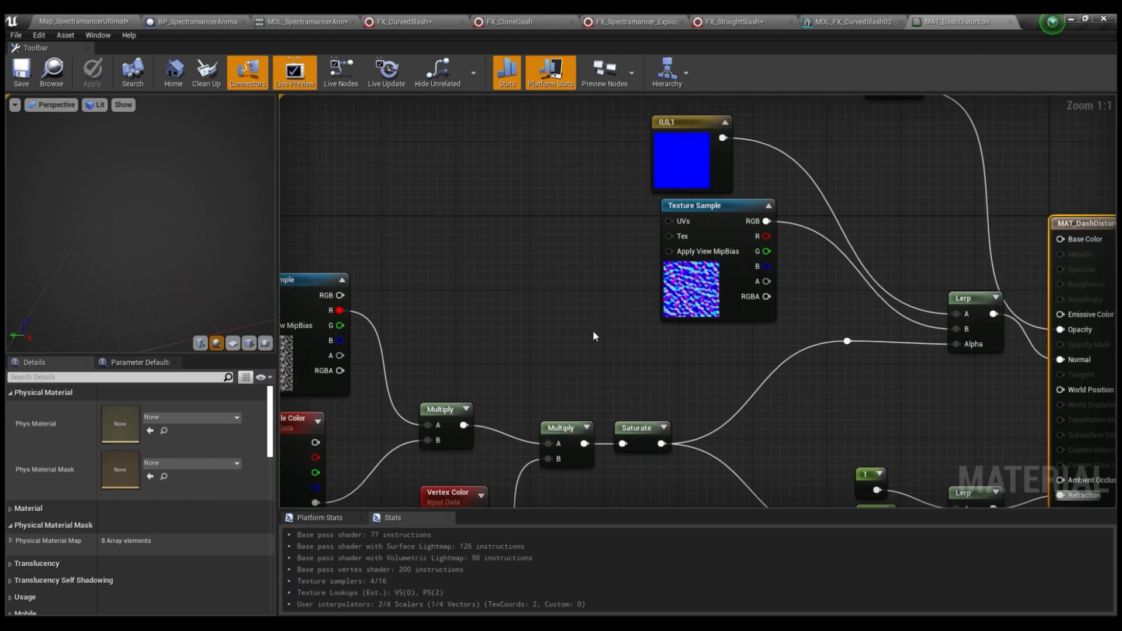
# Close the MAT_DashDistortion and MDL_FX_CurvedSlash02 editors and return to the Spectramancer ultimate level map
pyautogui.click(1009, 23)
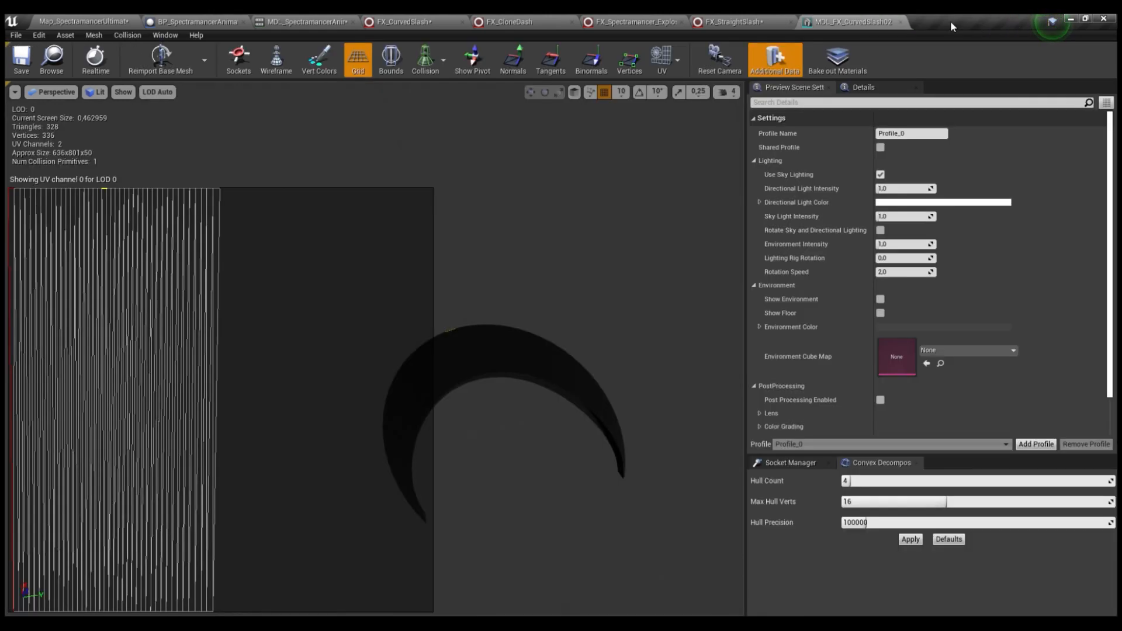
pyautogui.click(900, 22)
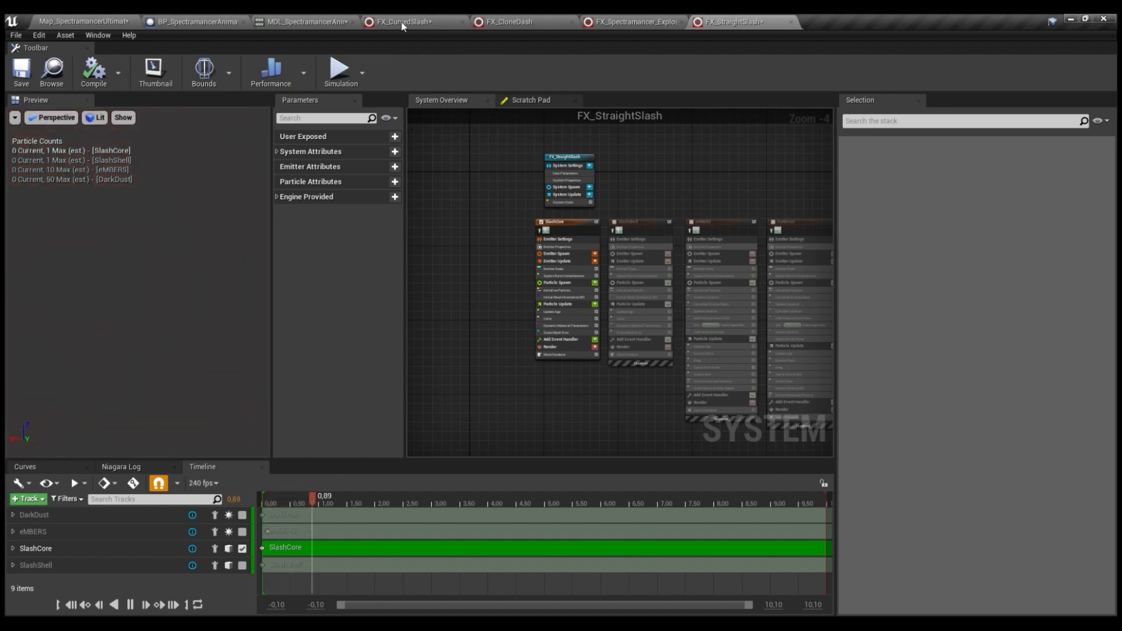
pyautogui.click(402, 24)
pyautogui.click(111, 25)
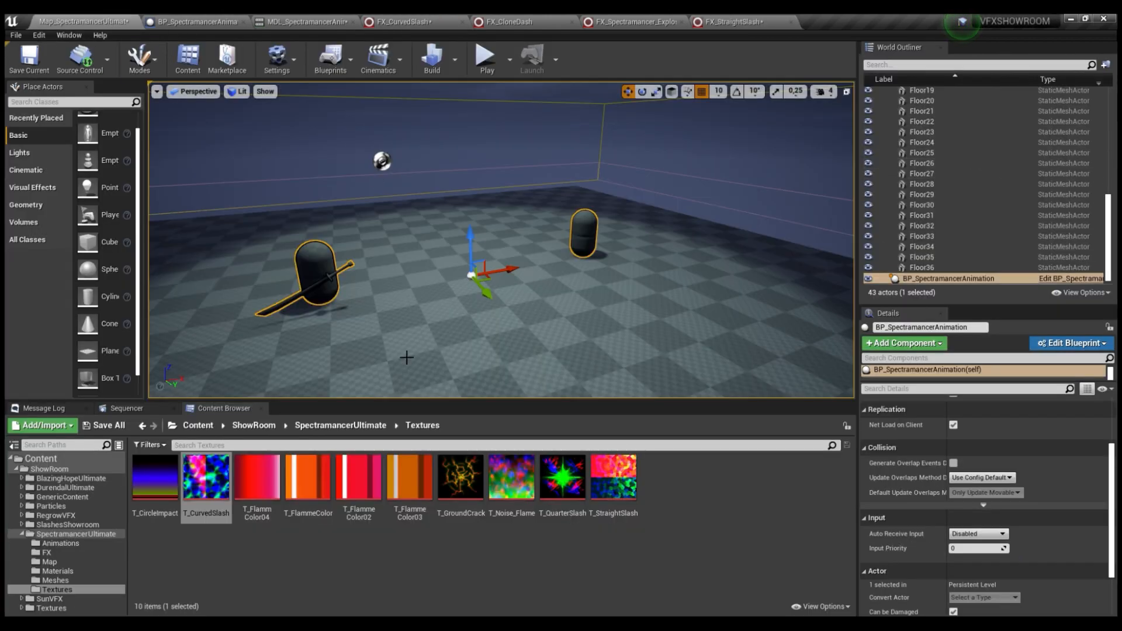
# Enable Show Environment and Show Floor in the preview scene settings of the MDL_SpectramancerAnimation_Anim animation
pyautogui.click(202, 20)
pyautogui.click(311, 24)
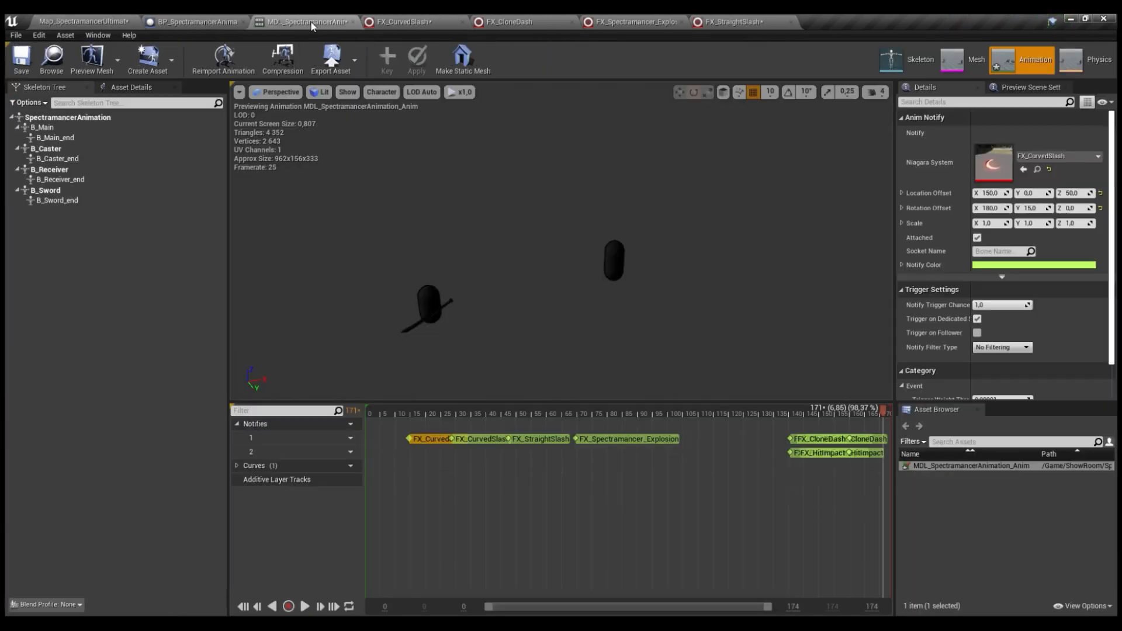
pyautogui.click(1007, 88)
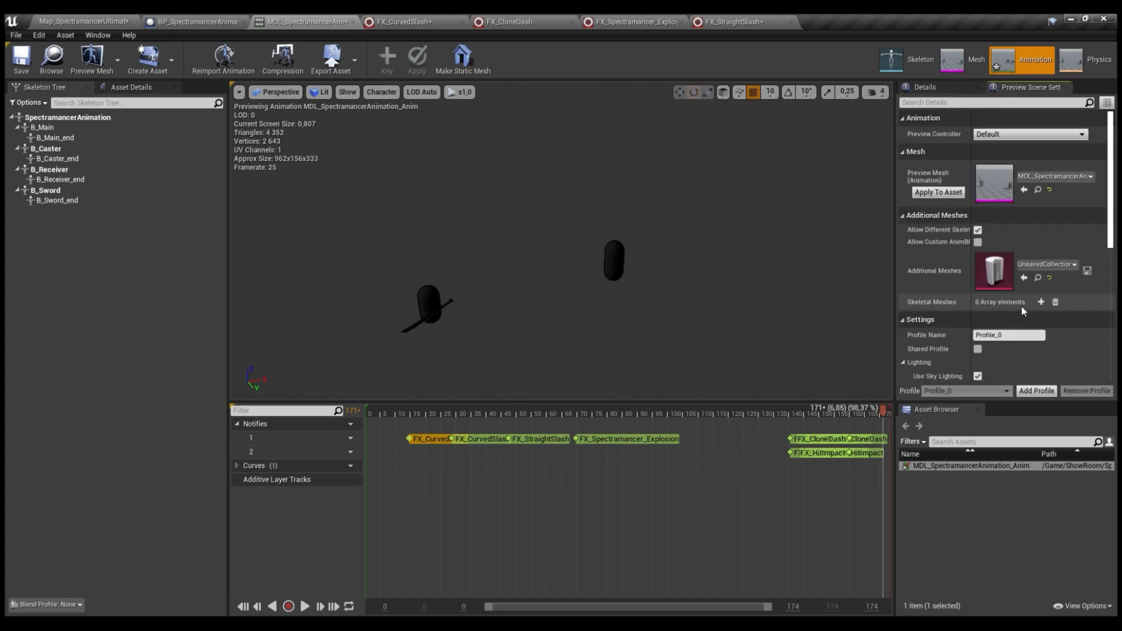
pyautogui.click(935, 86)
pyautogui.click(1013, 88)
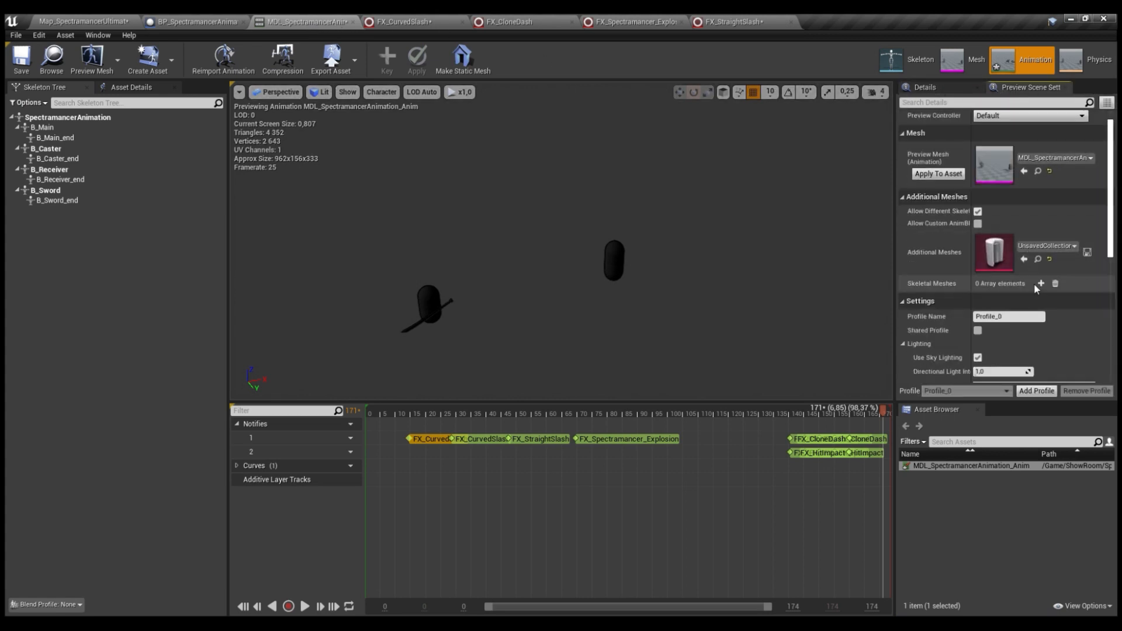
pyautogui.scroll(-10, 1038, 291)
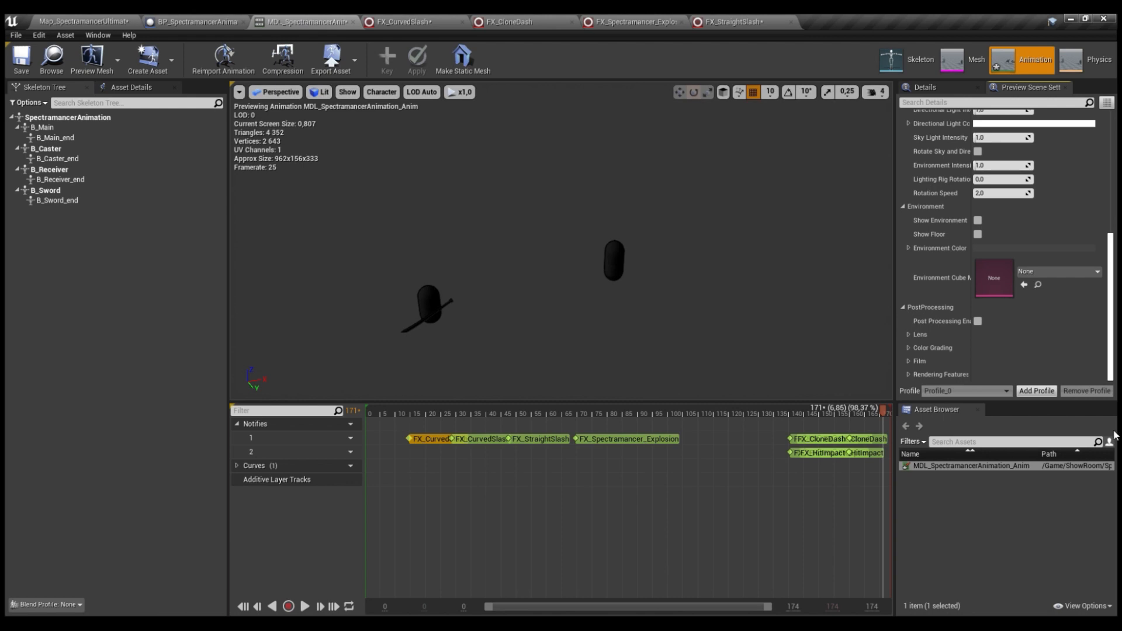
pyautogui.click(977, 221)
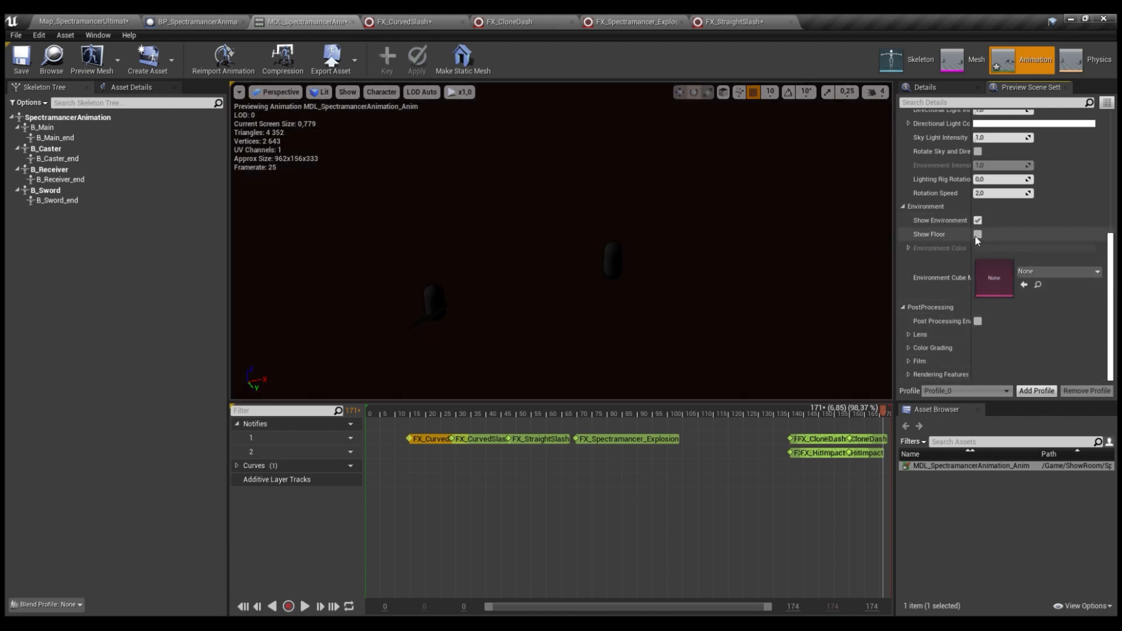
pyautogui.click(977, 234)
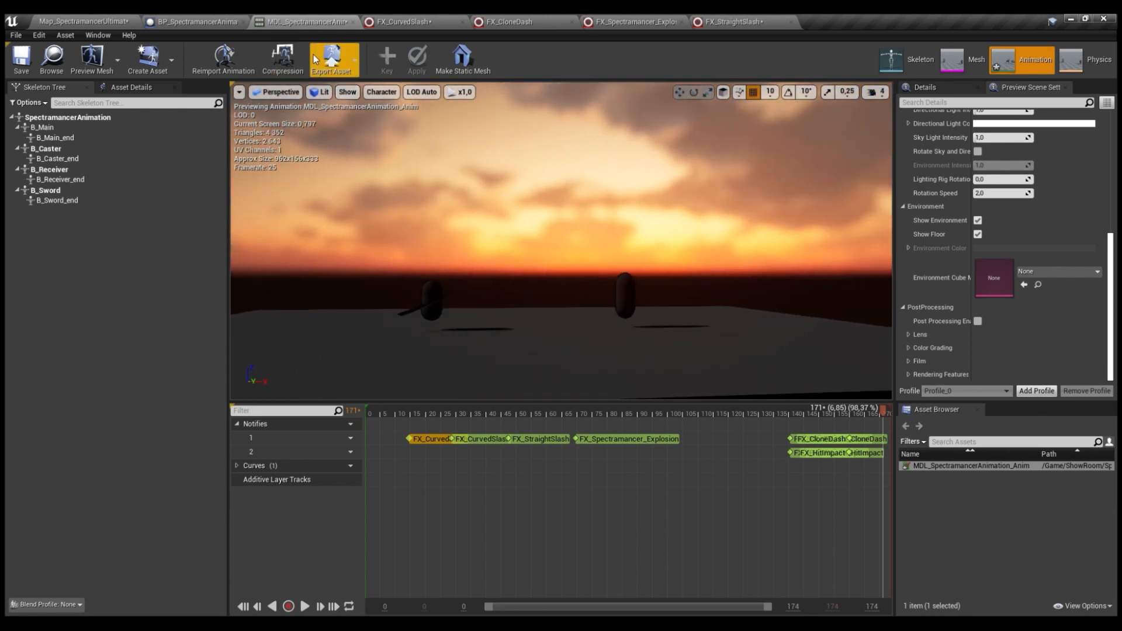
# Watch the FX_CurvedSlash effect against the sky and turn off Show Floor in its preview scene settings
pyautogui.click(397, 23)
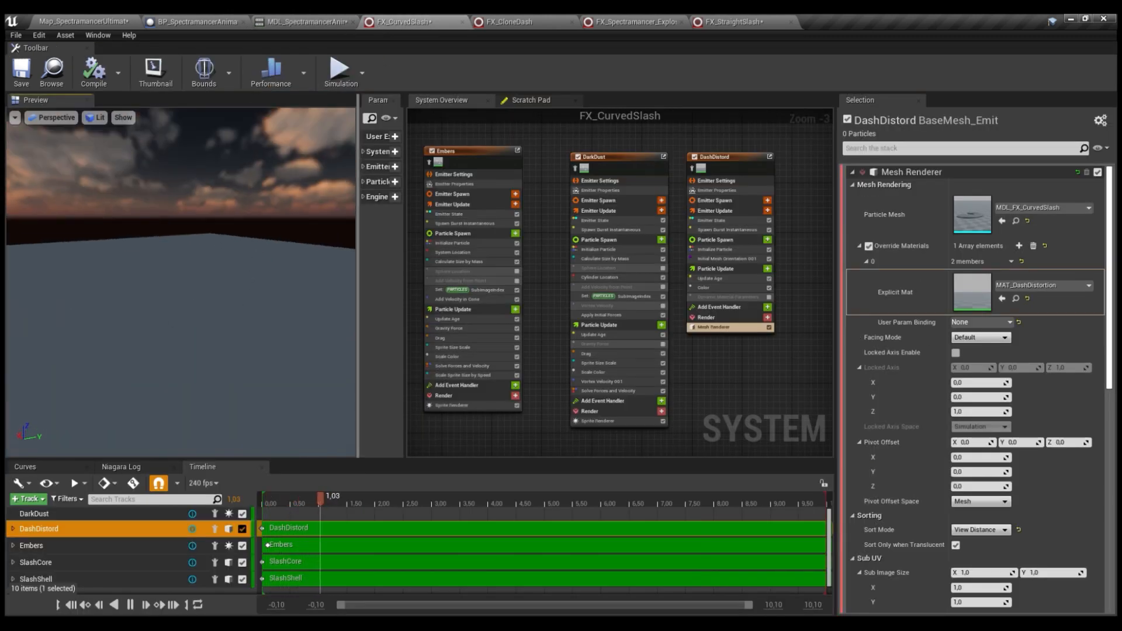
pyautogui.scroll(5, 230, 239)
pyautogui.moveTo(244, 222); pyautogui.dragTo(149, 238)
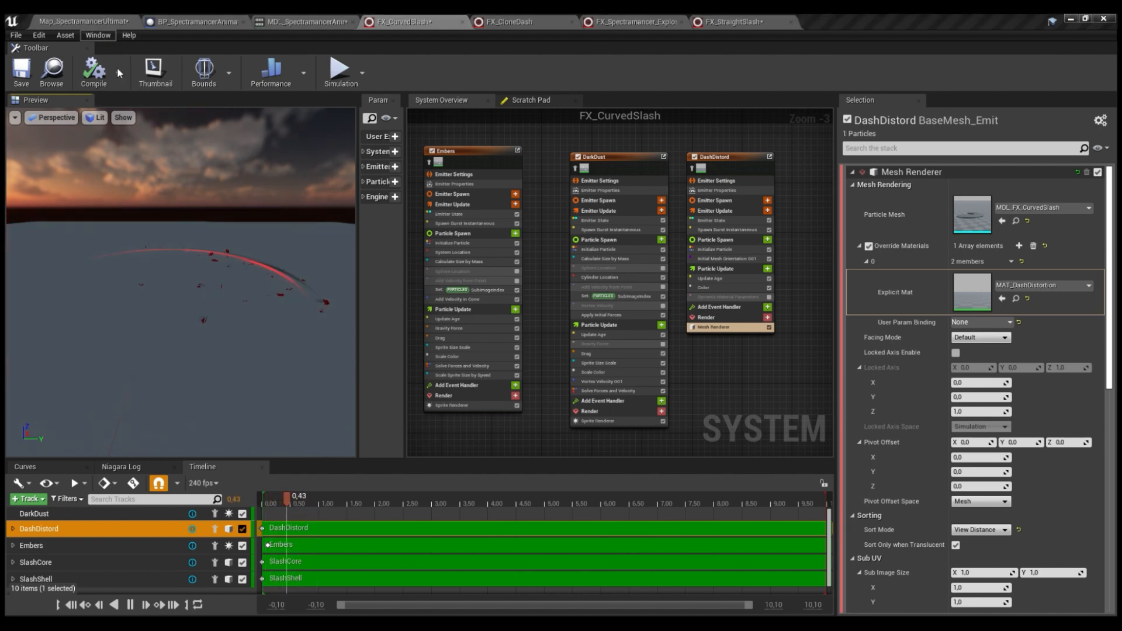
pyautogui.click(132, 145)
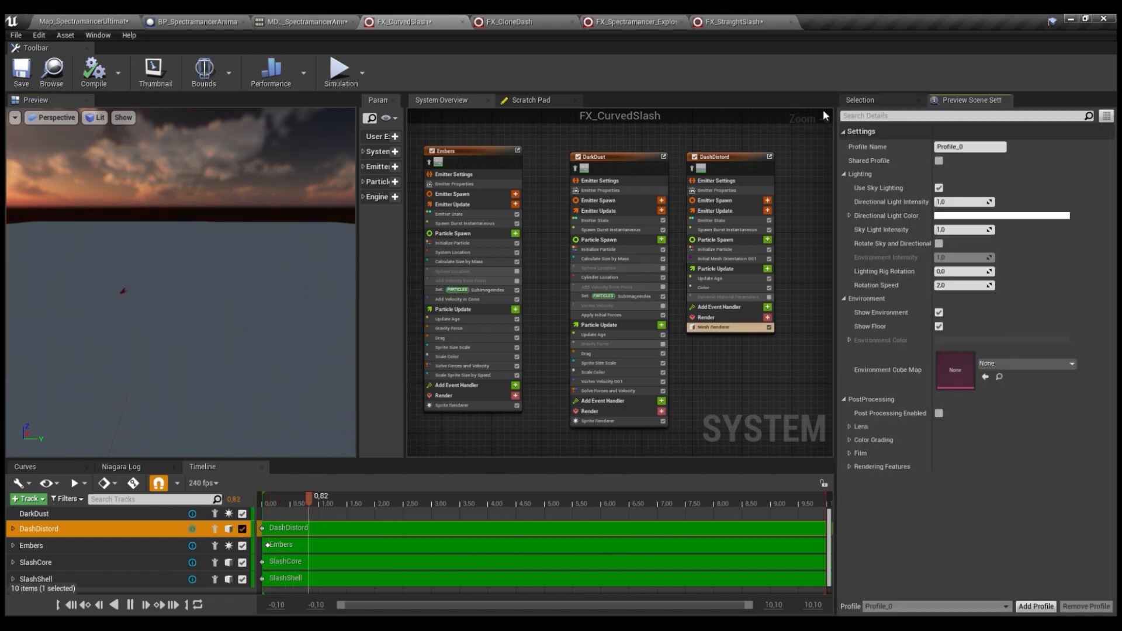
pyautogui.click(938, 326)
pyautogui.moveTo(181, 281); pyautogui.dragTo(279, 235)
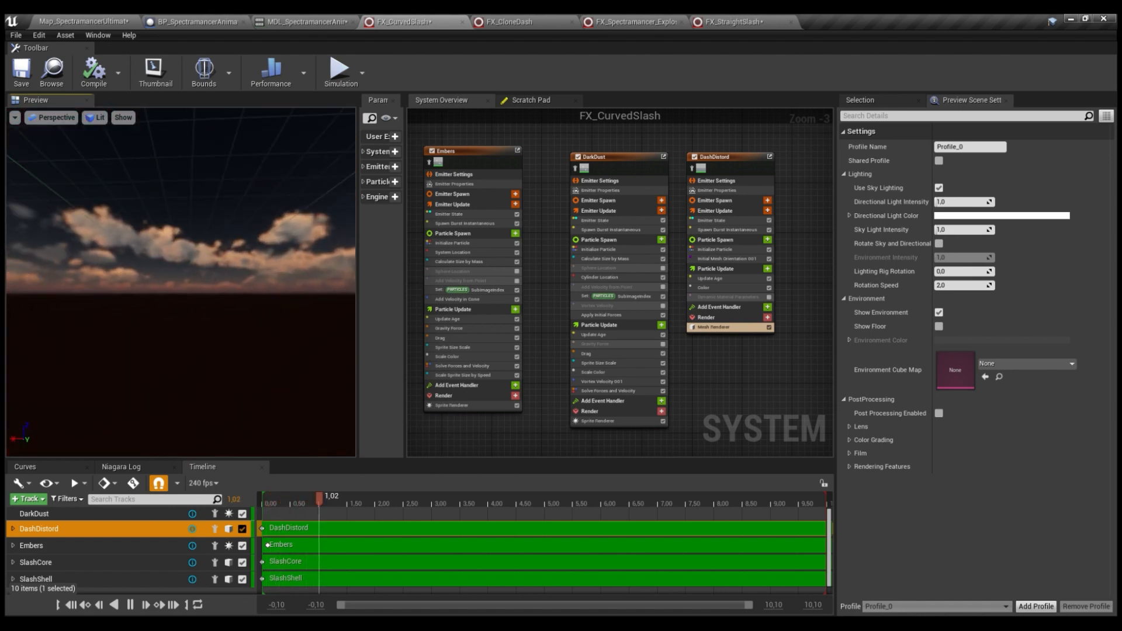
# Examine DashDistord's Mesh Renderer settings and how its distortion affects the sky in the FX_CurvedSlash preview
pyautogui.moveTo(790, 145); pyautogui.dragTo(749, 158, button='right')
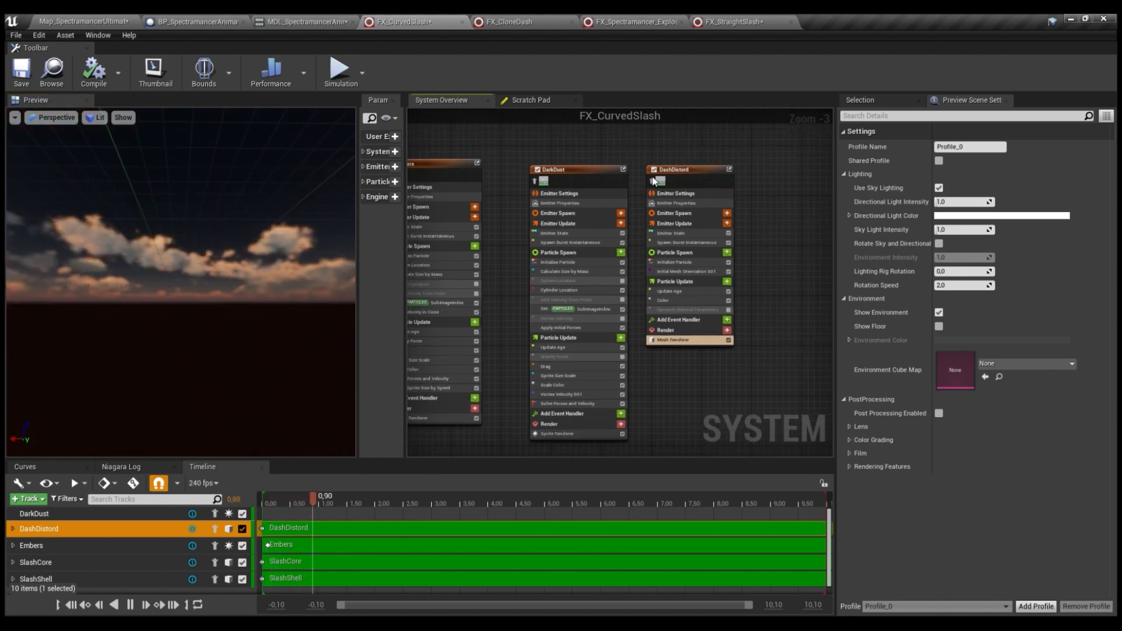
pyautogui.moveTo(175, 234); pyautogui.dragTo(173, 222)
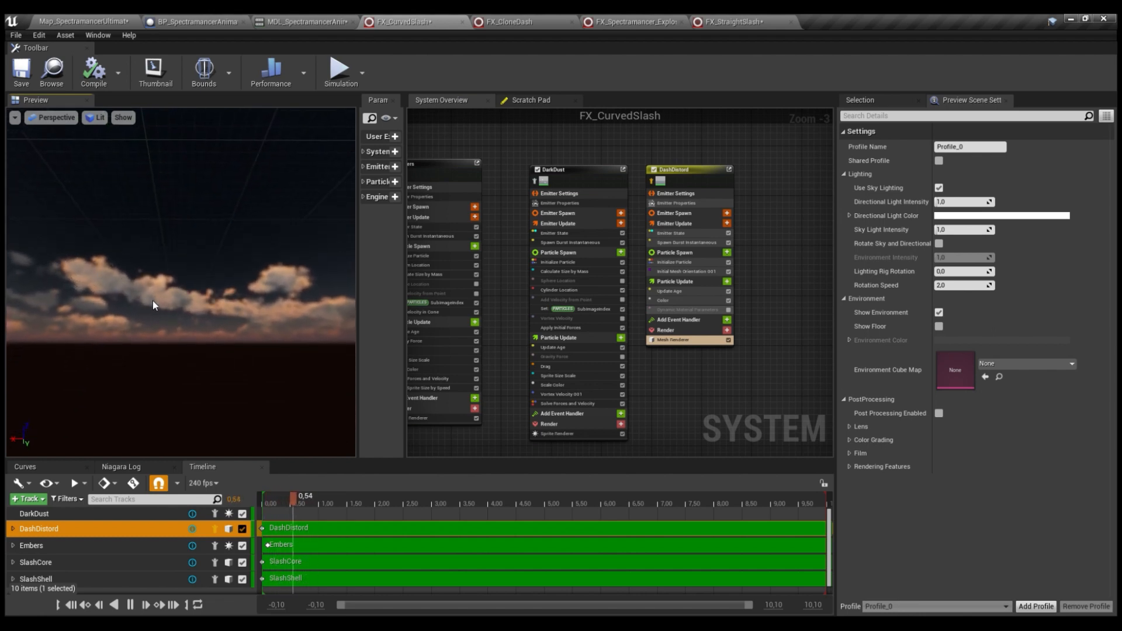
pyautogui.moveTo(777, 148); pyautogui.dragTo(788, 123, button='right')
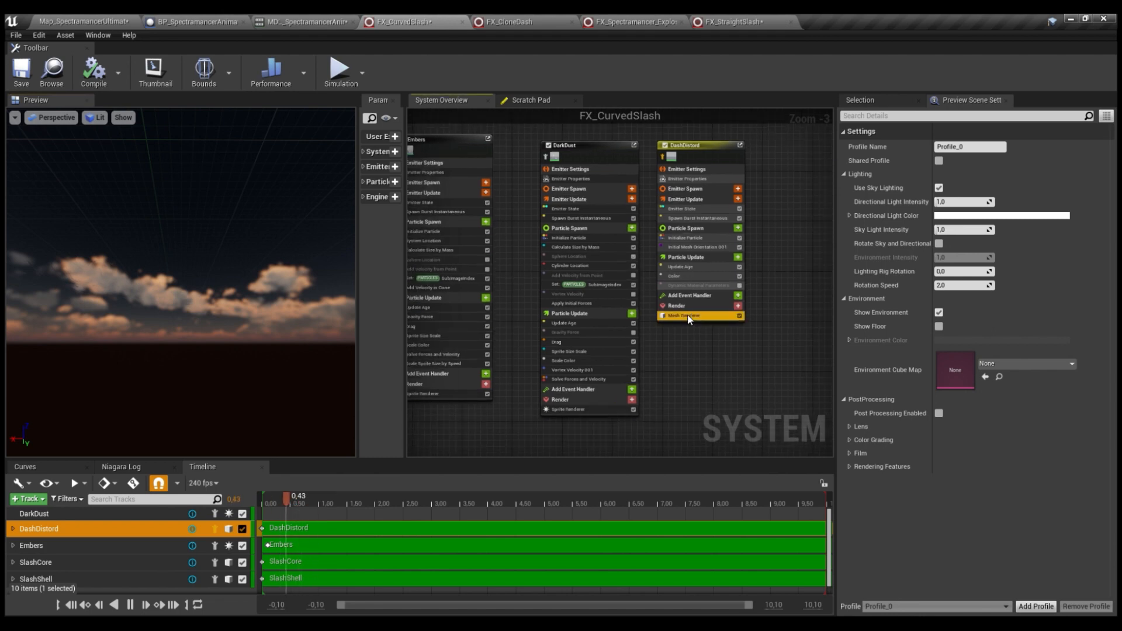
pyautogui.click(870, 99)
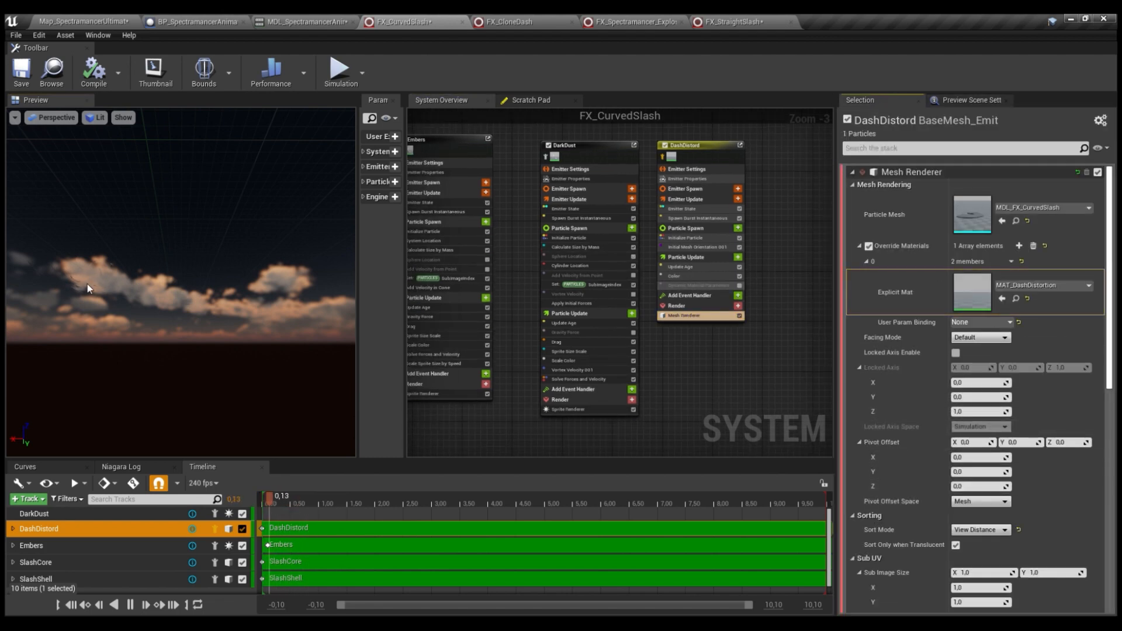
pyautogui.moveTo(227, 270); pyautogui.dragTo(123, 284)
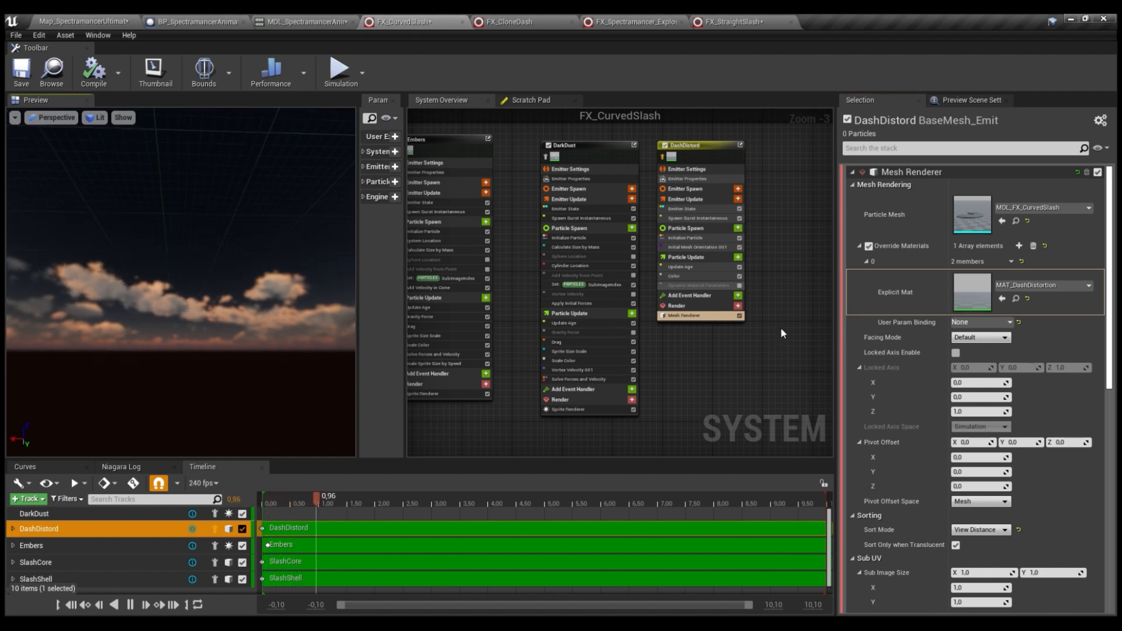
# Toggle DashDistord's Dynamic Material Parameters module on and back off, checking the slash in the preview
pyautogui.moveTo(714, 317); pyautogui.dragTo(692, 322, button='right')
pyautogui.click(679, 289)
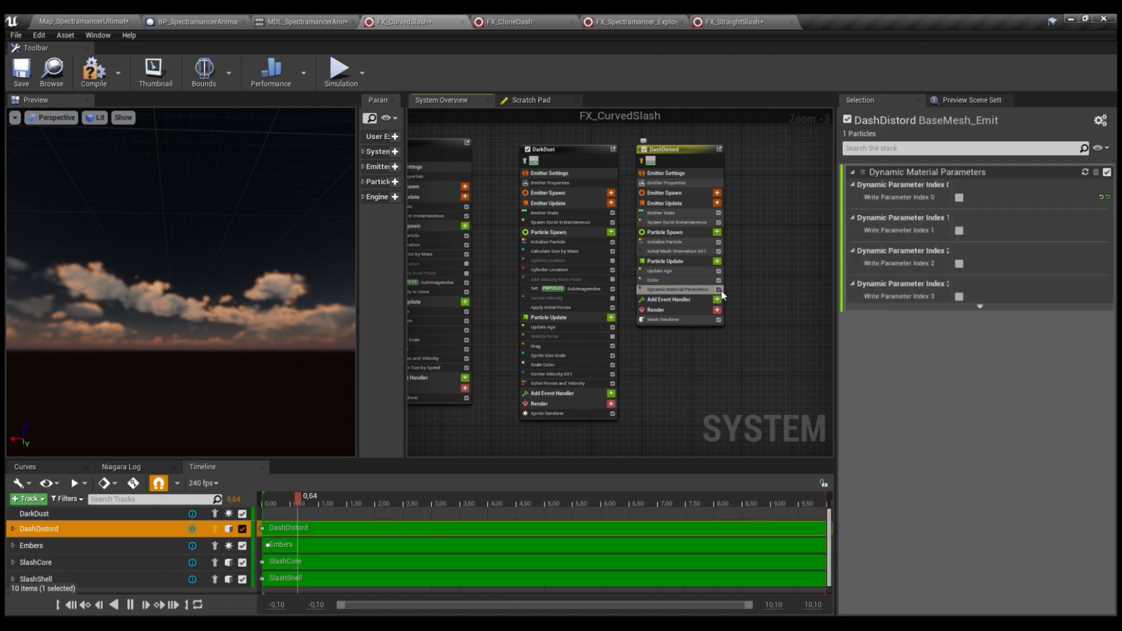
pyautogui.click(719, 289)
pyautogui.moveTo(757, 269); pyautogui.dragTo(768, 250, button='right')
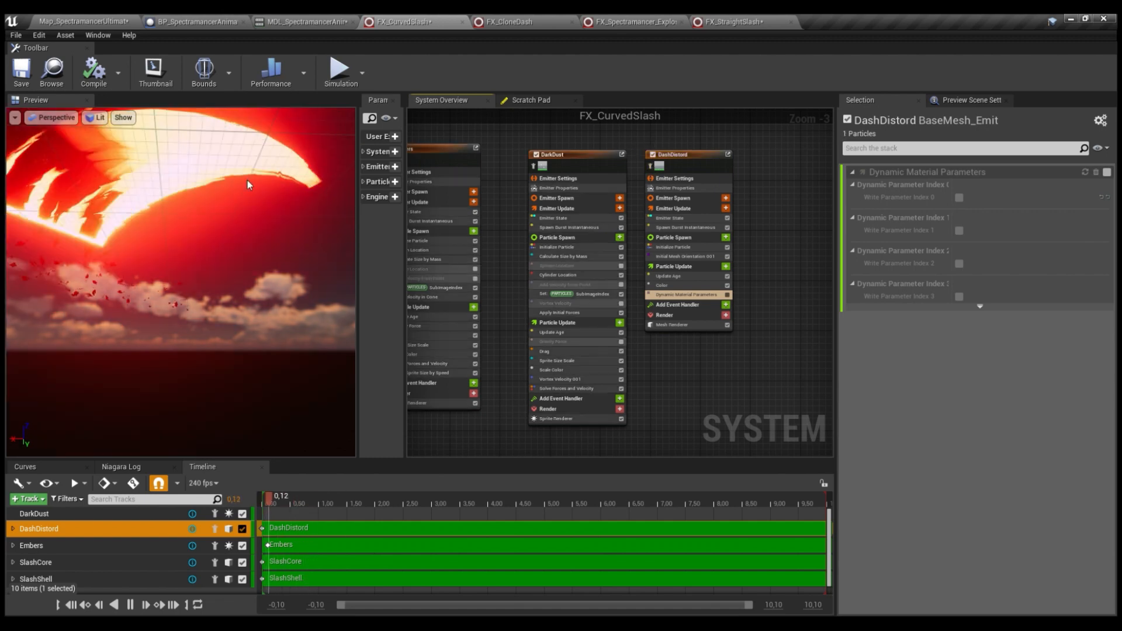
pyautogui.moveTo(248, 180); pyautogui.dragTo(232, 202)
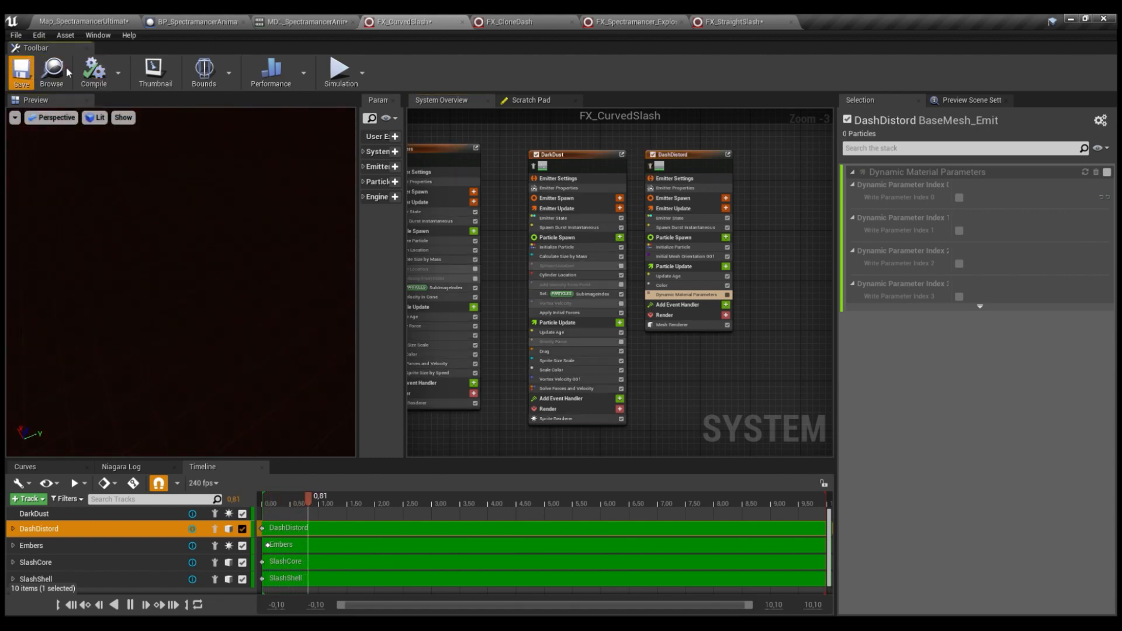
# Play the Spectramancer animation against the sky environment and close the FX_CurvedSlash editor
pyautogui.click(306, 22)
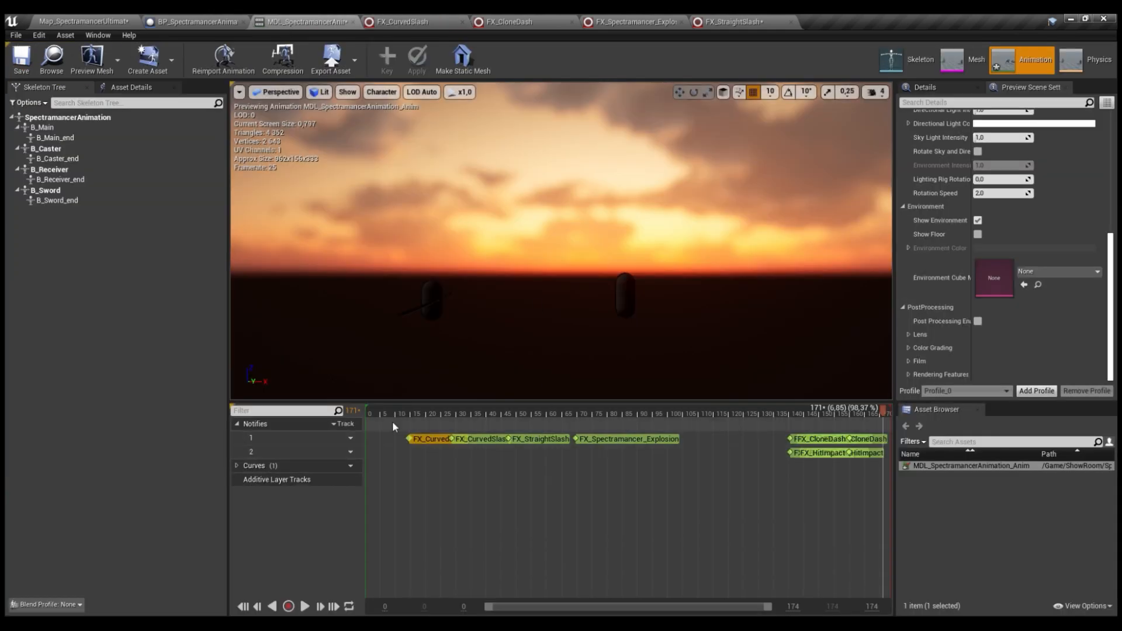
pyautogui.click(304, 607)
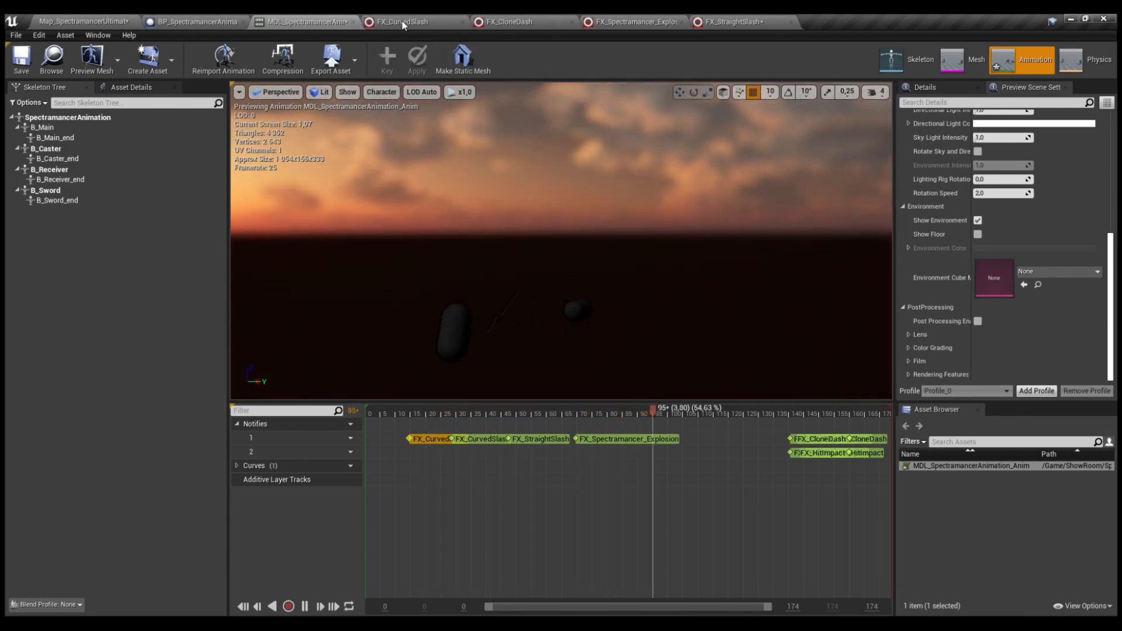
pyautogui.click(449, 22)
pyautogui.click(462, 22)
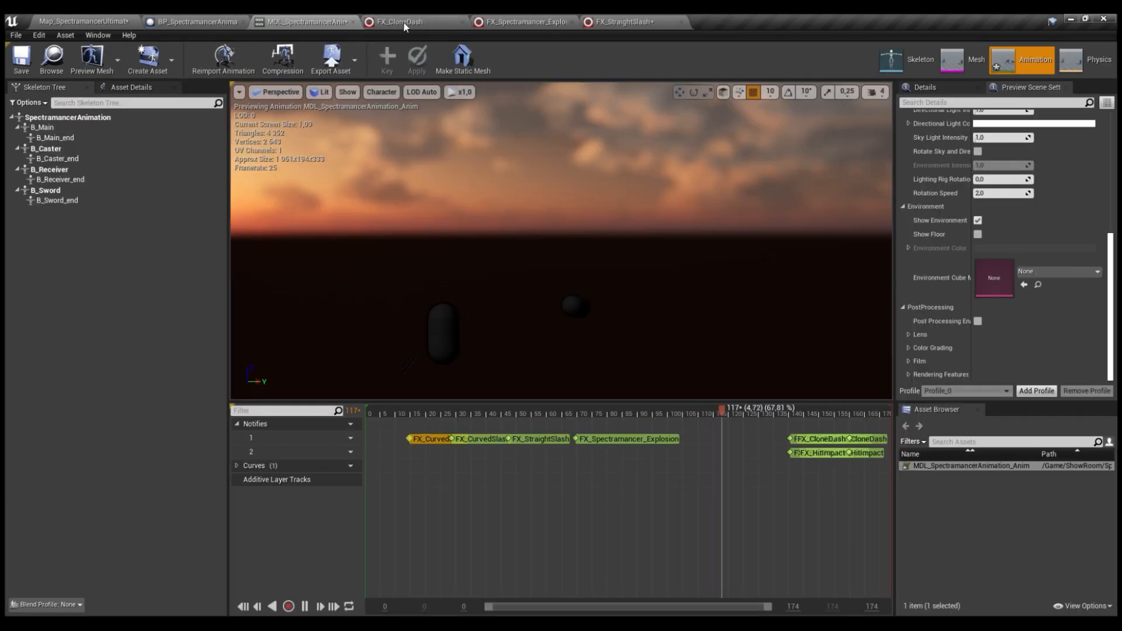
# Place the FX_StraightSlash editor ahead of FX_CloneDash and enable its SlashShell emitter
pyautogui.click(409, 23)
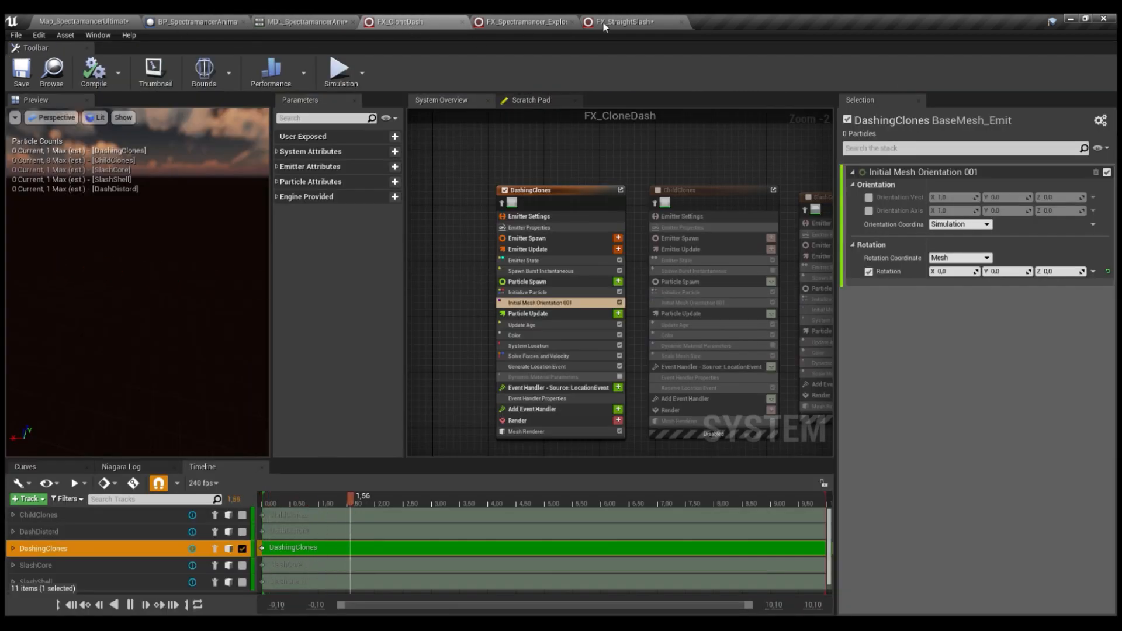
pyautogui.moveTo(604, 24); pyautogui.dragTo(409, 24)
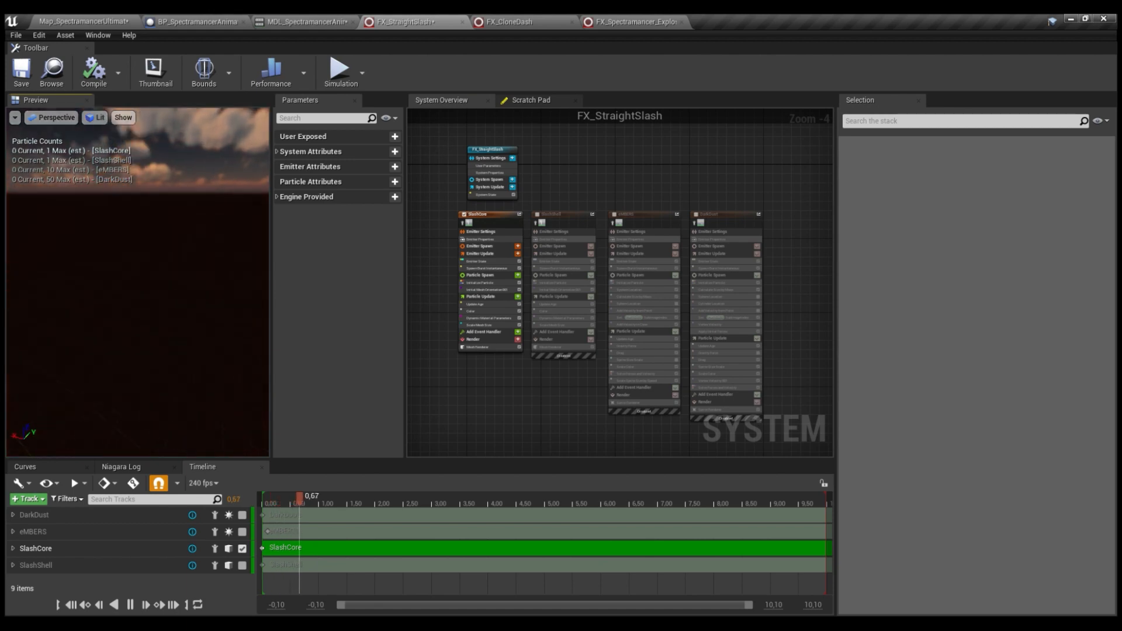
pyautogui.scroll(4, 558, 210)
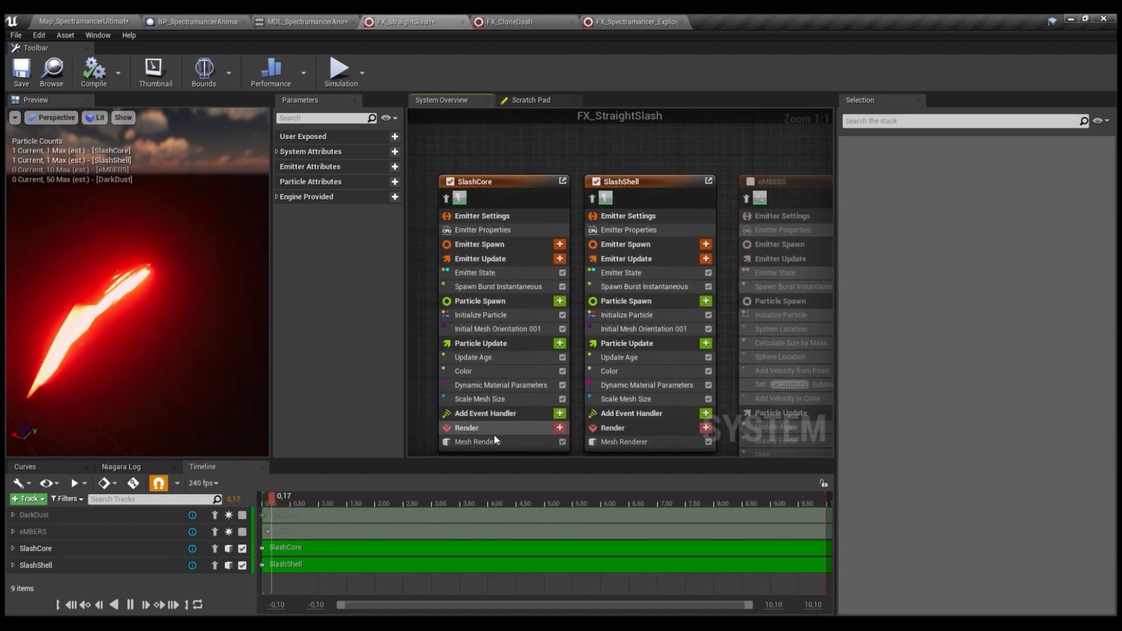
# Open the MDL_FX_StraightSlash mesh and inspect its shape in shaded and wireframe display with the grid hidden
pyautogui.click(495, 439)
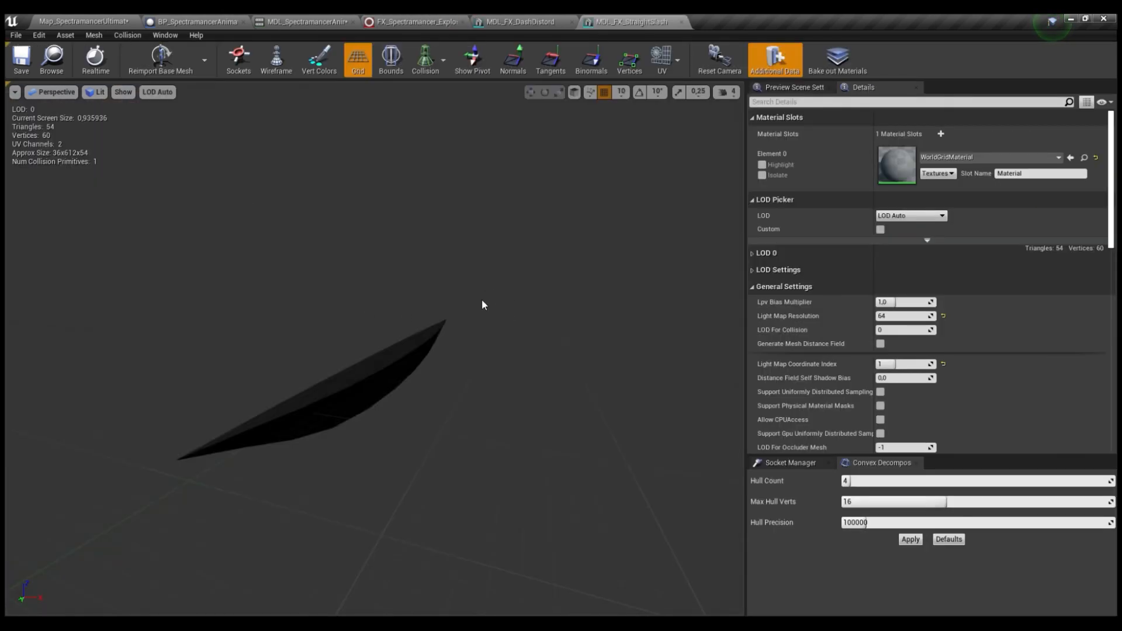
pyautogui.moveTo(482, 300); pyautogui.dragTo(493, 300)
pyautogui.moveTo(430, 266); pyautogui.dragTo(476, 269)
pyautogui.click(277, 60)
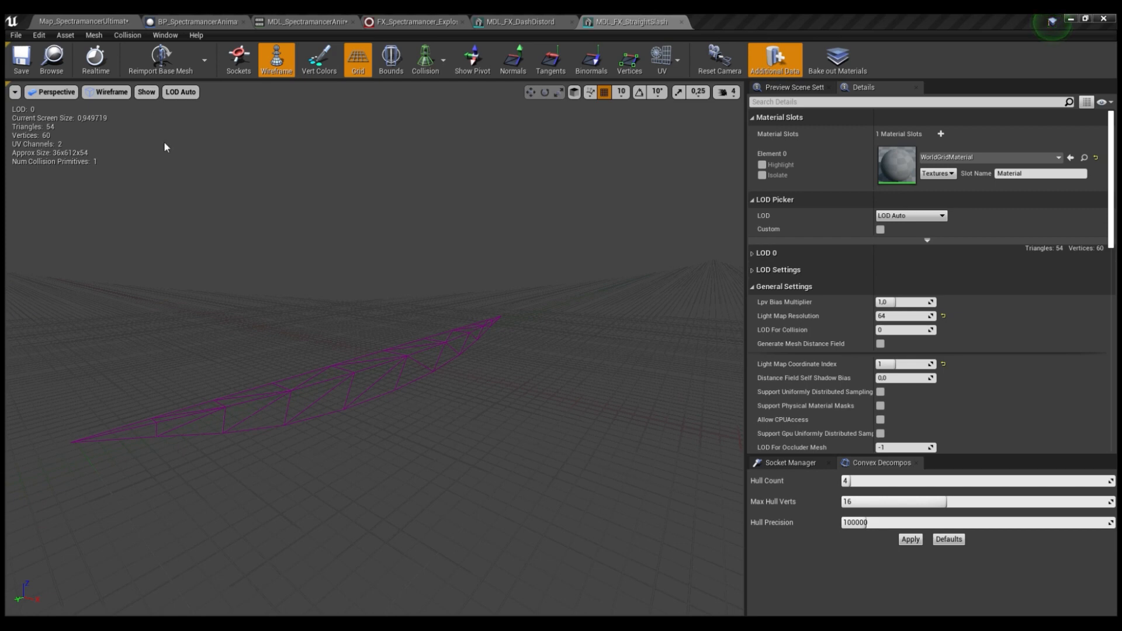
pyautogui.click(357, 60)
pyautogui.moveTo(368, 193); pyautogui.dragTo(386, 194)
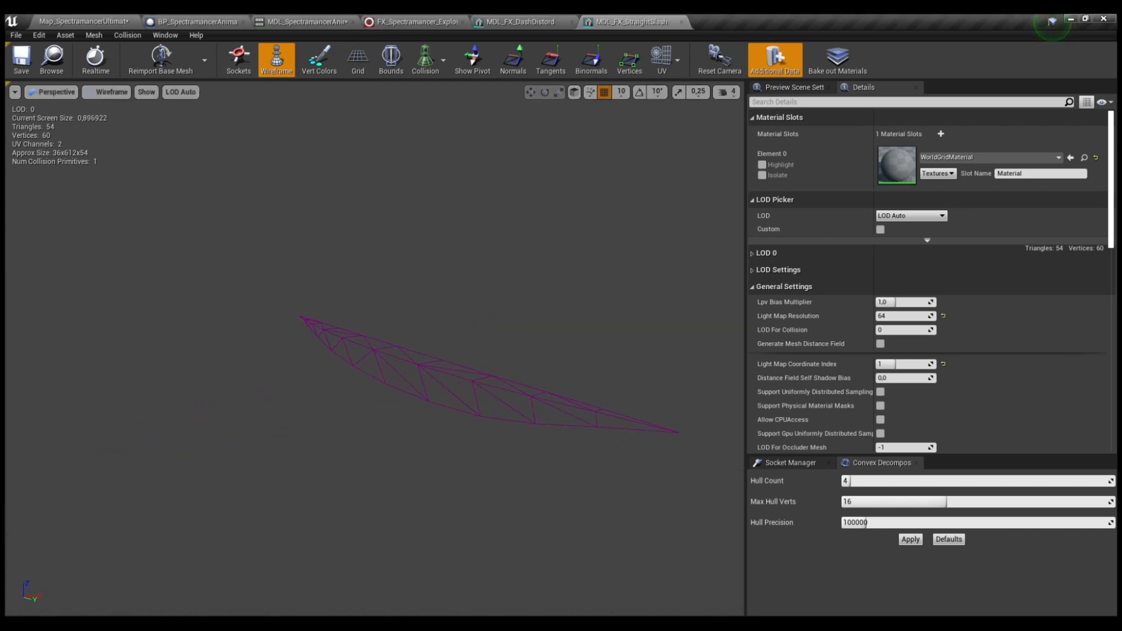
pyautogui.click(276, 58)
pyautogui.moveTo(560, 265); pyautogui.dragTo(575, 266)
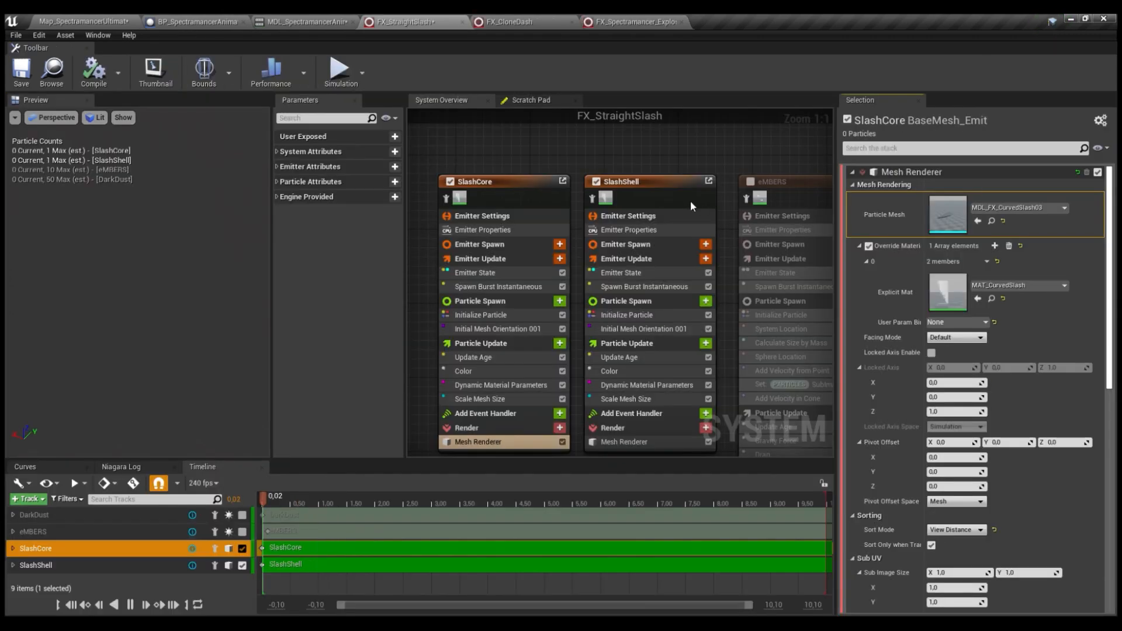
# Return to the FX_StraightSlash system and enable its eMBERS emitter
pyautogui.click(616, 165)
pyautogui.click(617, 165)
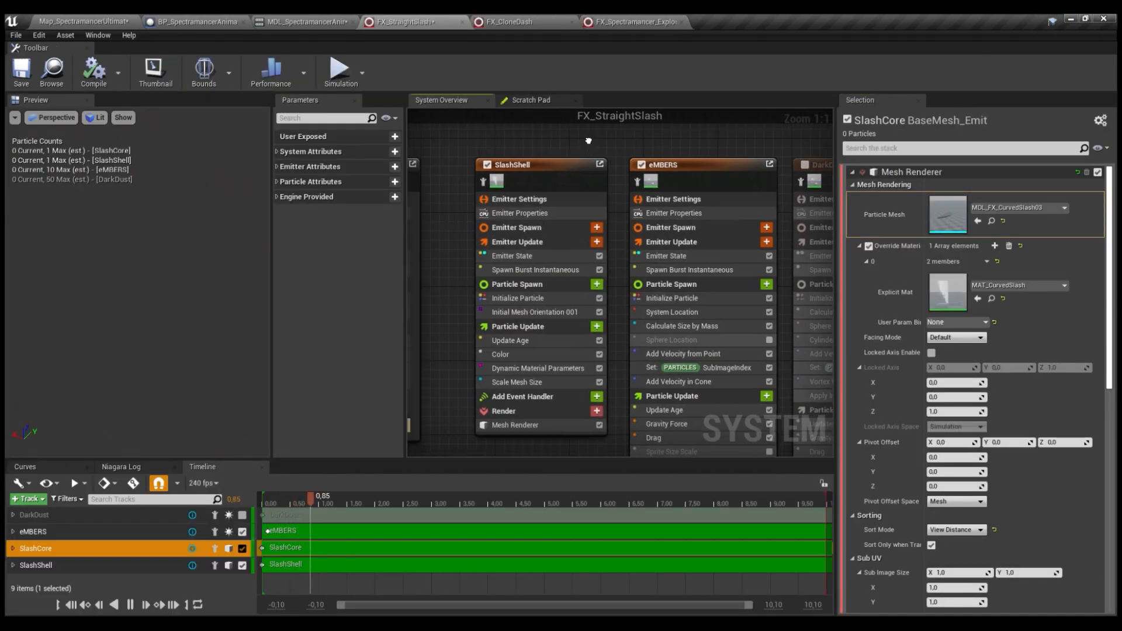
pyautogui.scroll(-2, 619, 175)
pyautogui.scroll(2, 592, 158)
# Review the settings of the SlashCore, SlashShell and eMBERS emitters alongside the straight slash preview
pyautogui.click(559, 172)
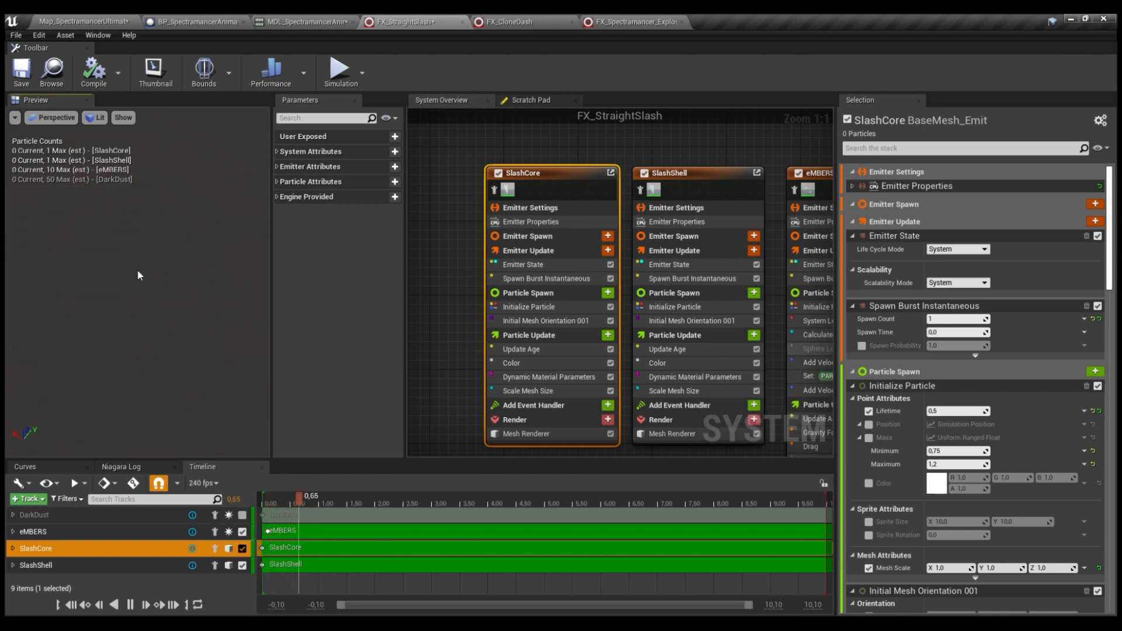
pyautogui.moveTo(693, 145); pyautogui.dragTo(643, 140, button='right')
pyautogui.click(605, 171)
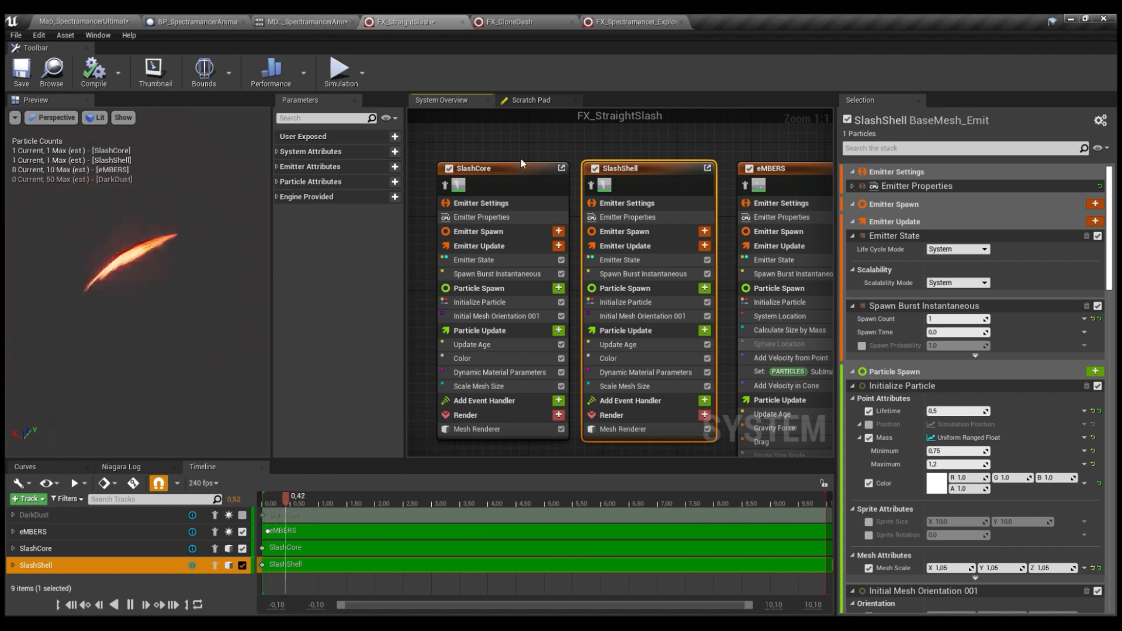
pyautogui.moveTo(520, 156); pyautogui.dragTo(319, 149, button='right')
pyautogui.click(771, 168)
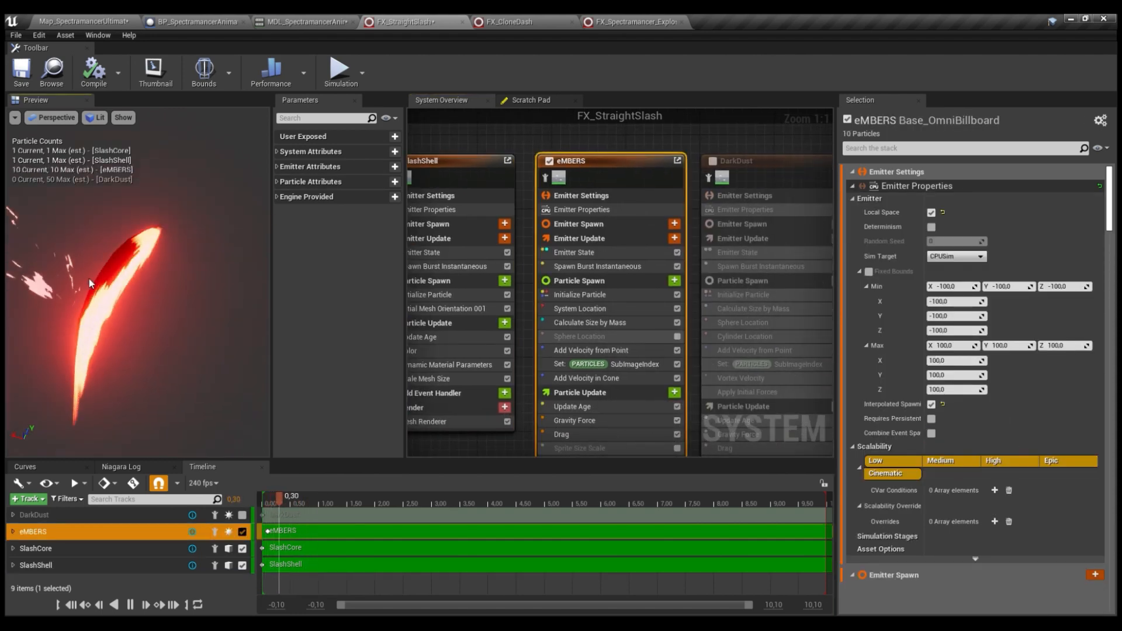
# Enable the DarkDust emitter in FX_StraightSlash and view the system's complete set of emitters
pyautogui.moveTo(580, 227); pyautogui.dragTo(493, 174, button='right')
pyautogui.click(482, 170)
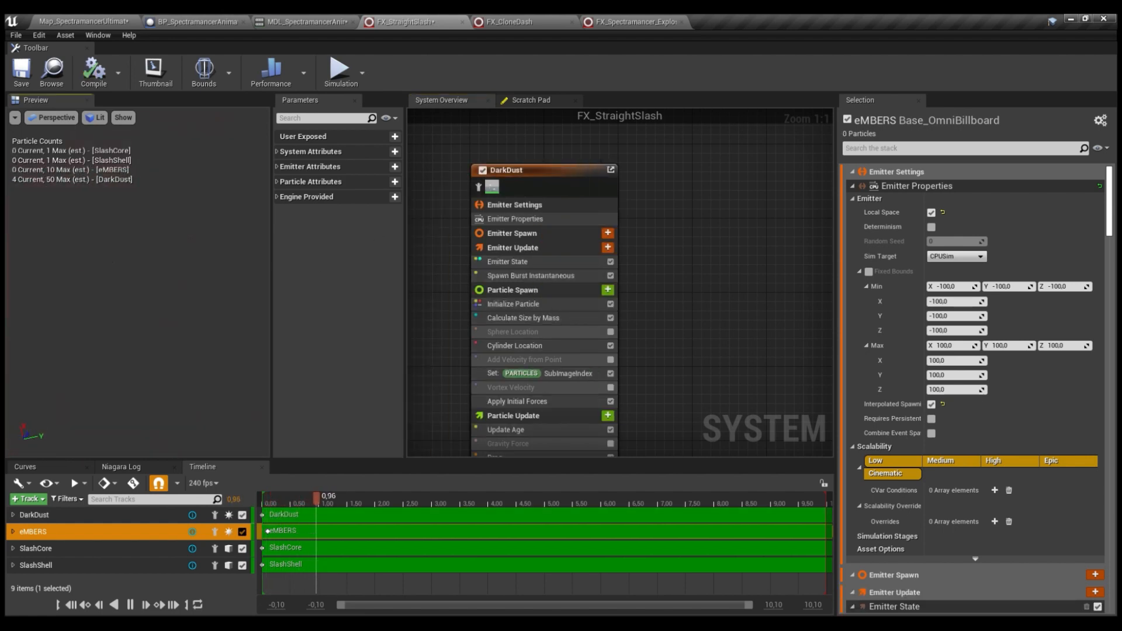
pyautogui.scroll(-7, 570, 206)
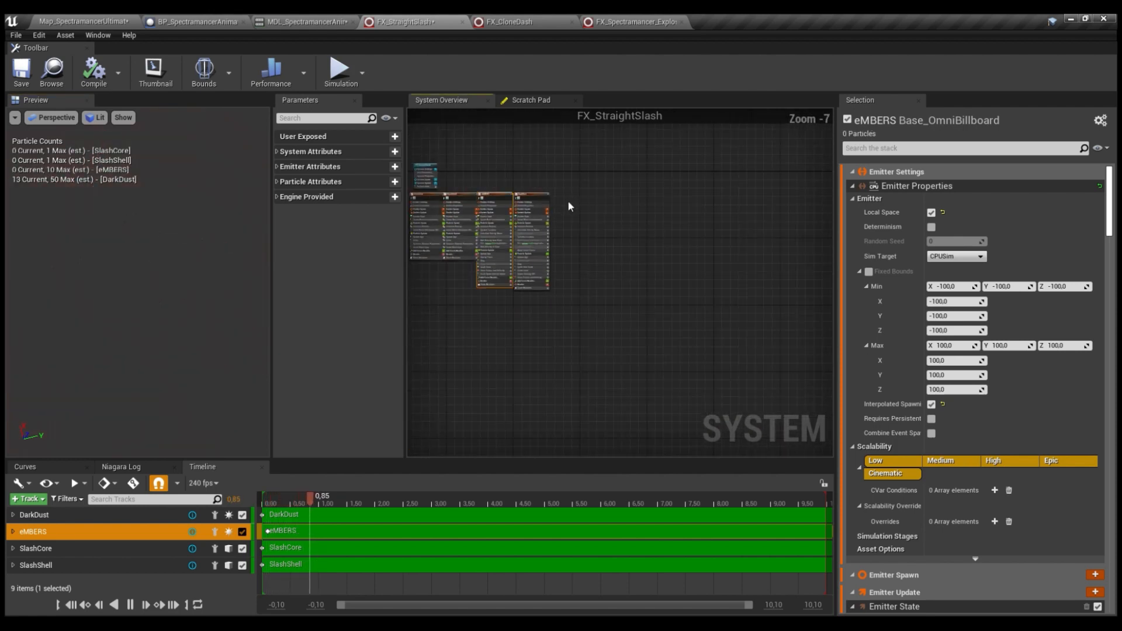
pyautogui.scroll(3, 625, 174)
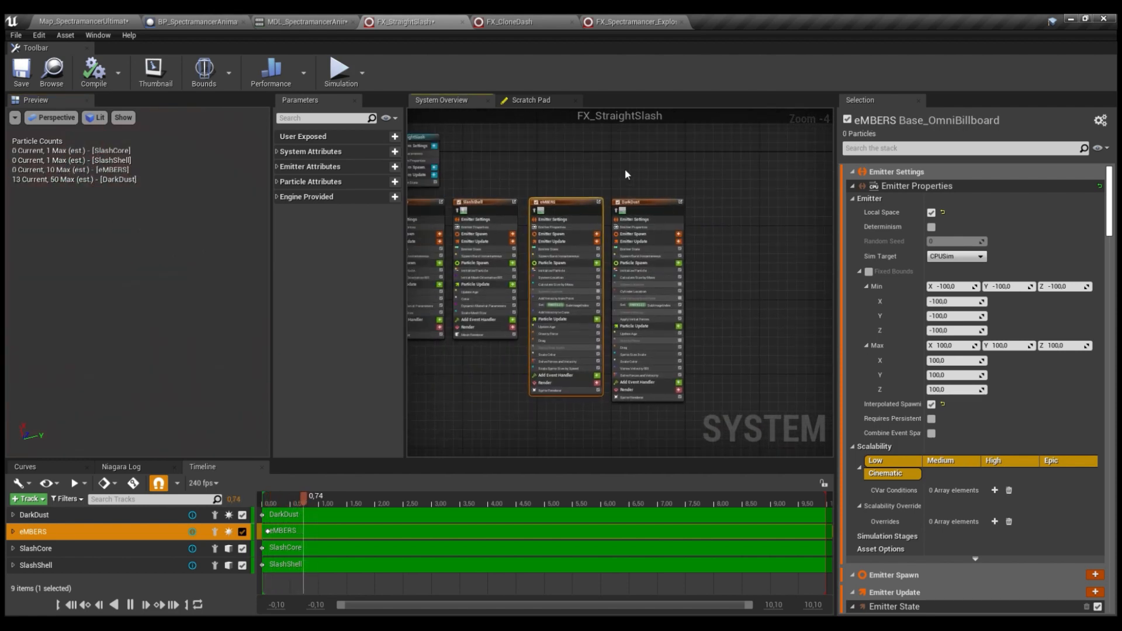
# Close the FX_StraightSlash system and bring up the FX_CloneDash system
pyautogui.moveTo(625, 174); pyautogui.dragTo(680, 187, button='right')
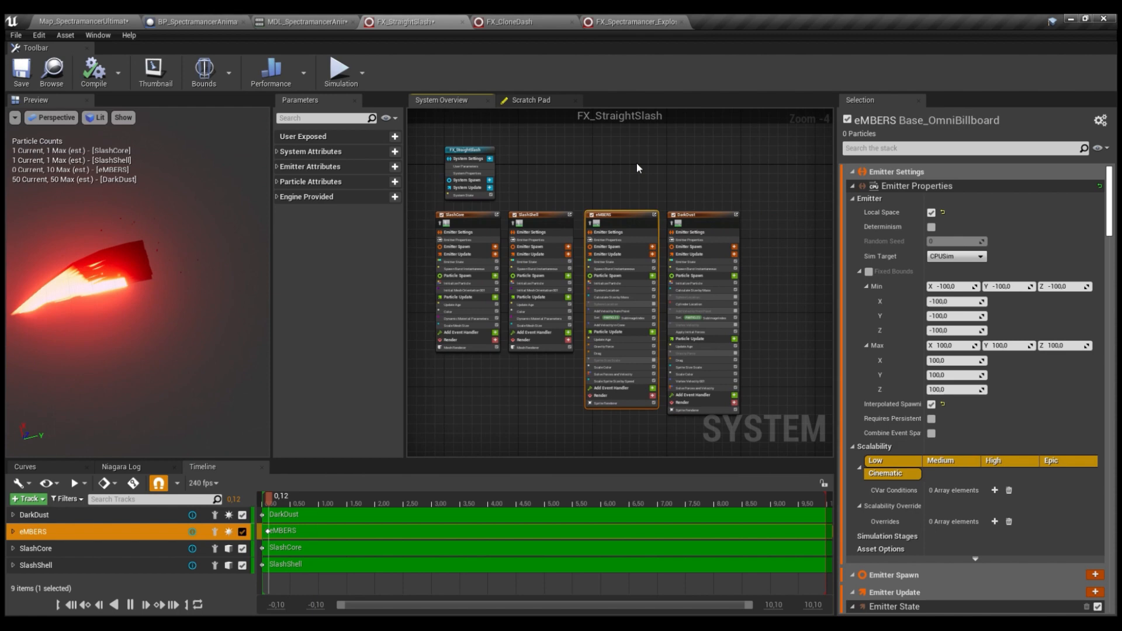
pyautogui.click(462, 22)
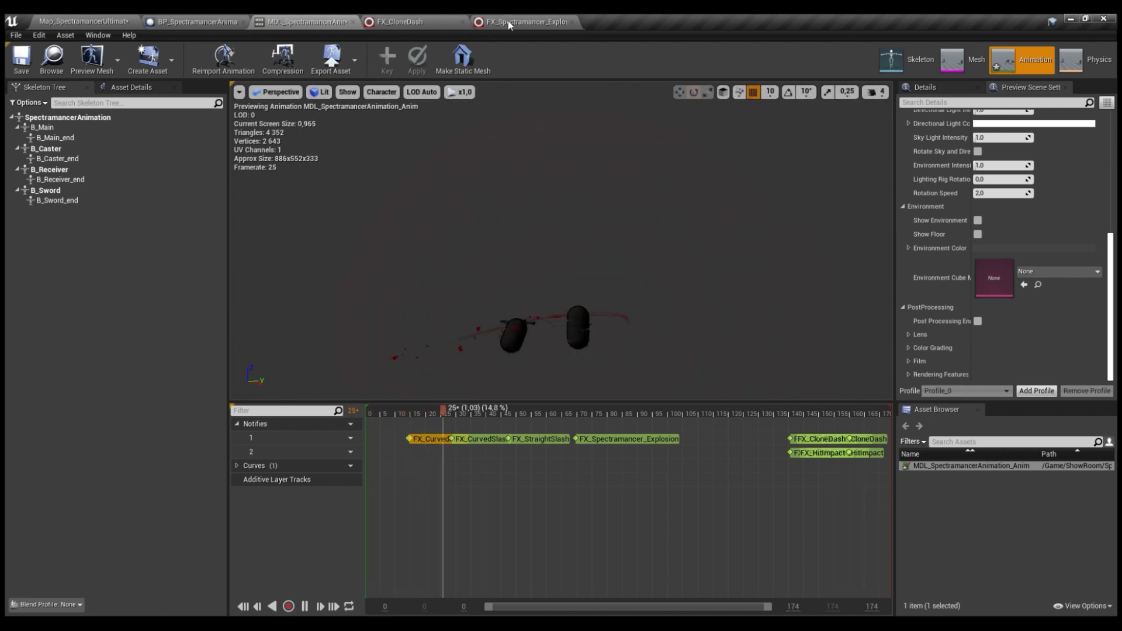
pyautogui.click(412, 20)
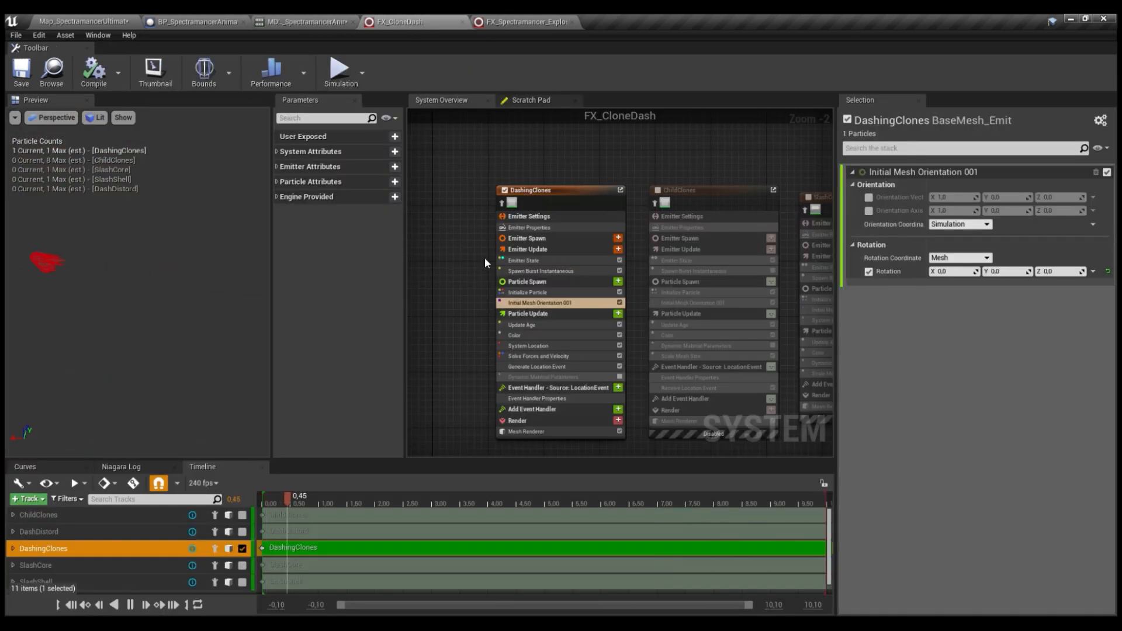
# Check the Map_SpectramancerUltimate level and the BP_SpectramancerAnimation blueprint, and return to the FX_CloneDash system
pyautogui.moveTo(568, 162); pyautogui.dragTo(521, 160, button='right')
pyautogui.click(93, 16)
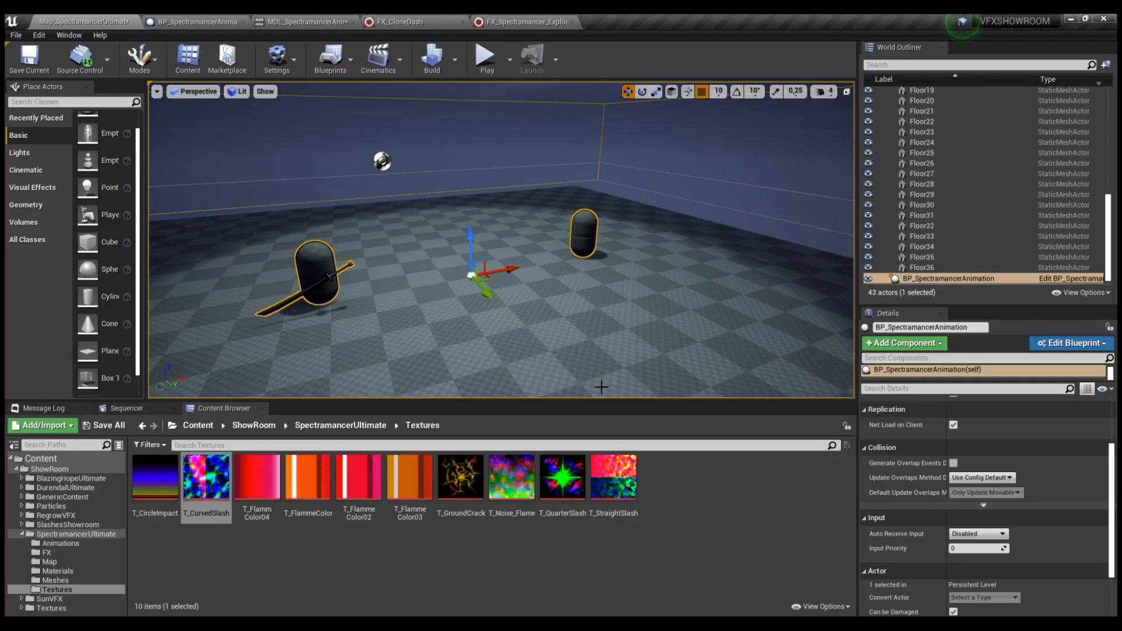
pyautogui.click(225, 22)
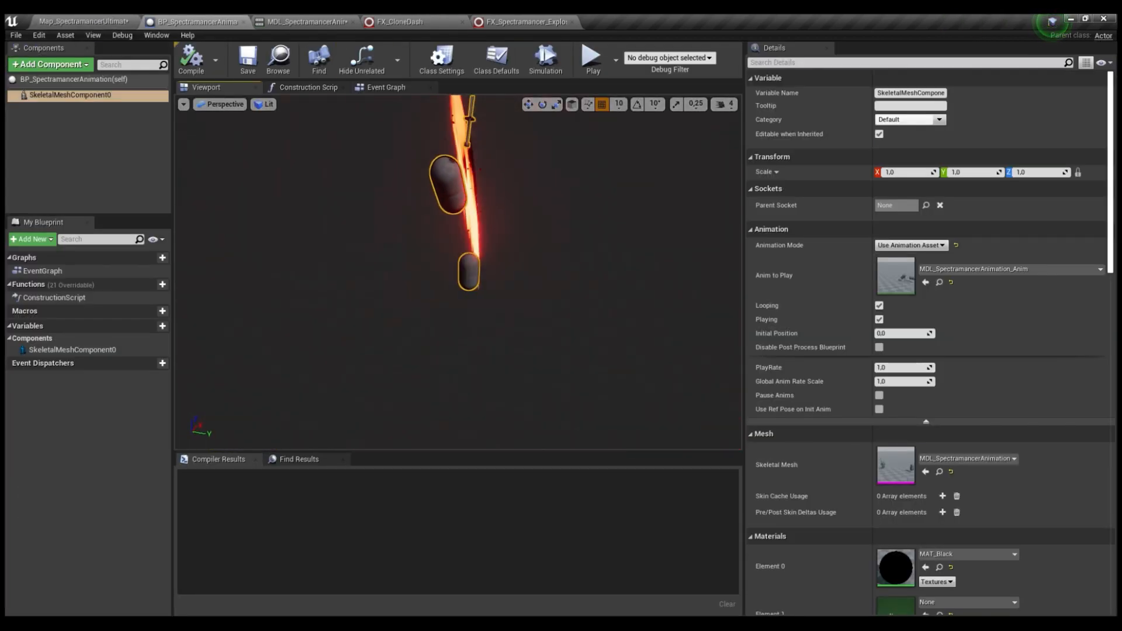
pyautogui.click(362, 59)
pyautogui.click(415, 23)
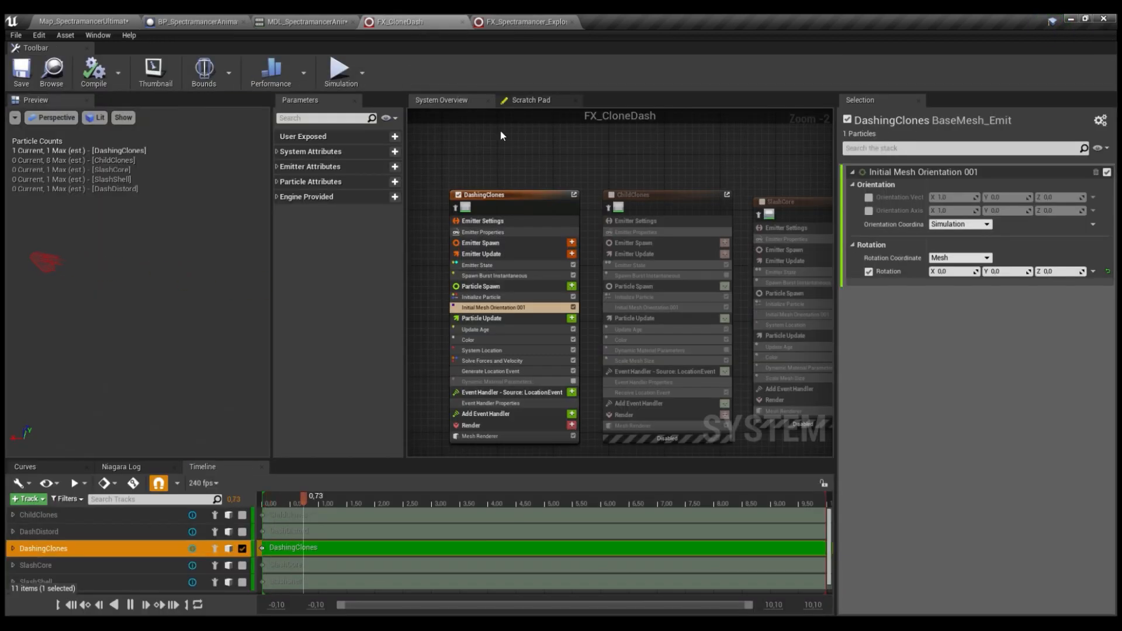
# Open the MDL_FX_CloneDeform mesh used by the DashingClones Mesh Renderer and inspect its shape from several angles
pyautogui.click(620, 409)
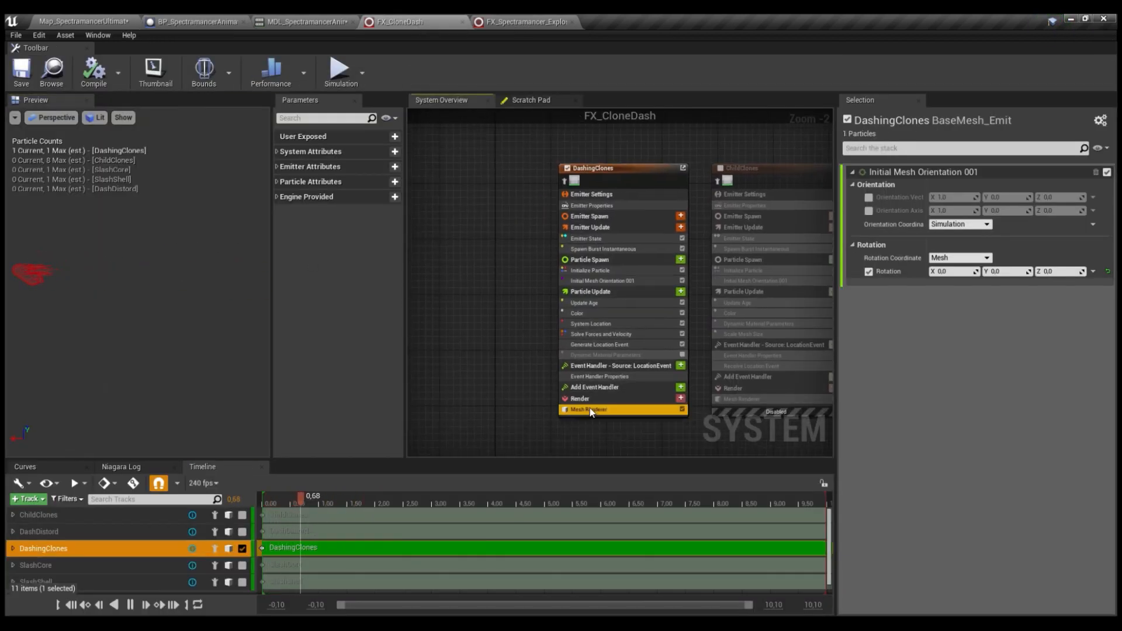
pyautogui.click(540, 179)
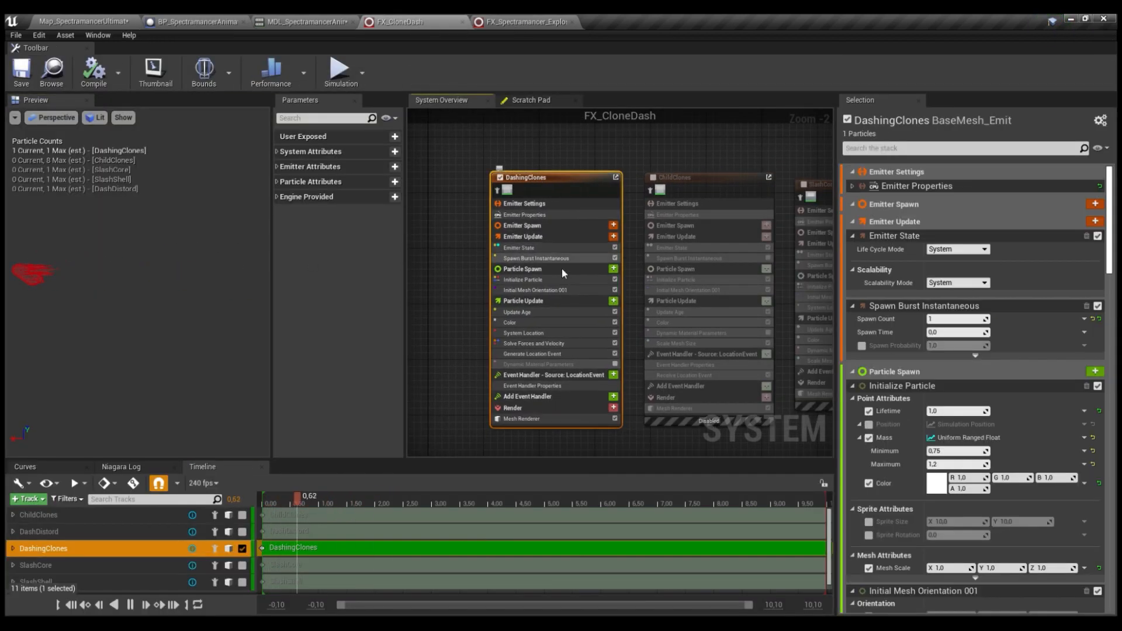
pyautogui.click(538, 418)
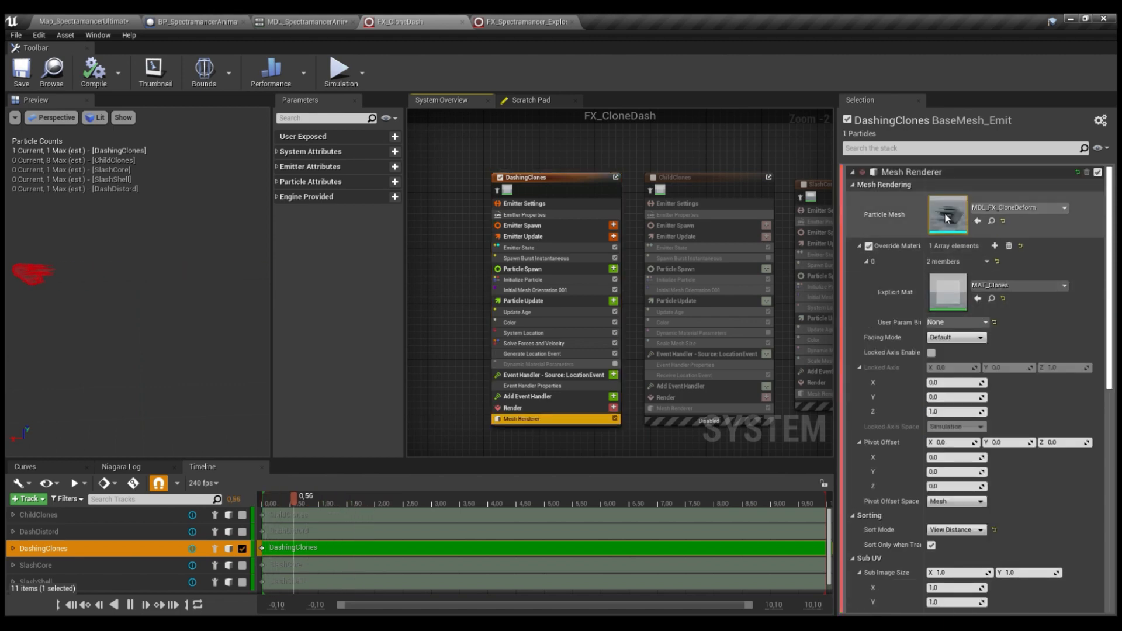
pyautogui.doubleClick(944, 212)
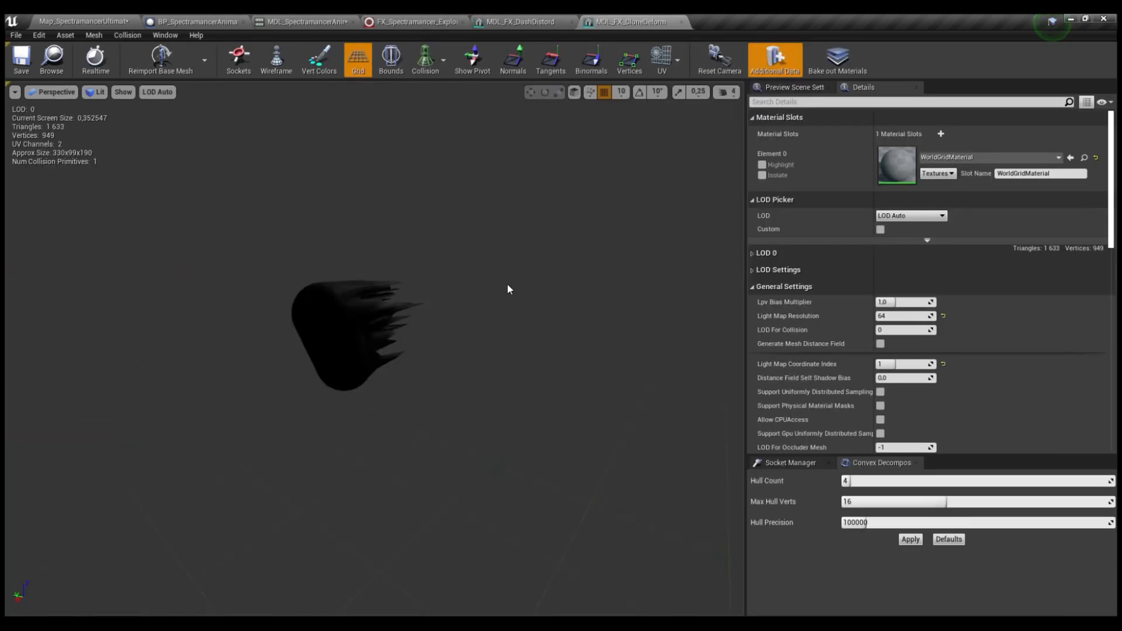
pyautogui.moveTo(514, 269); pyautogui.dragTo(530, 276)
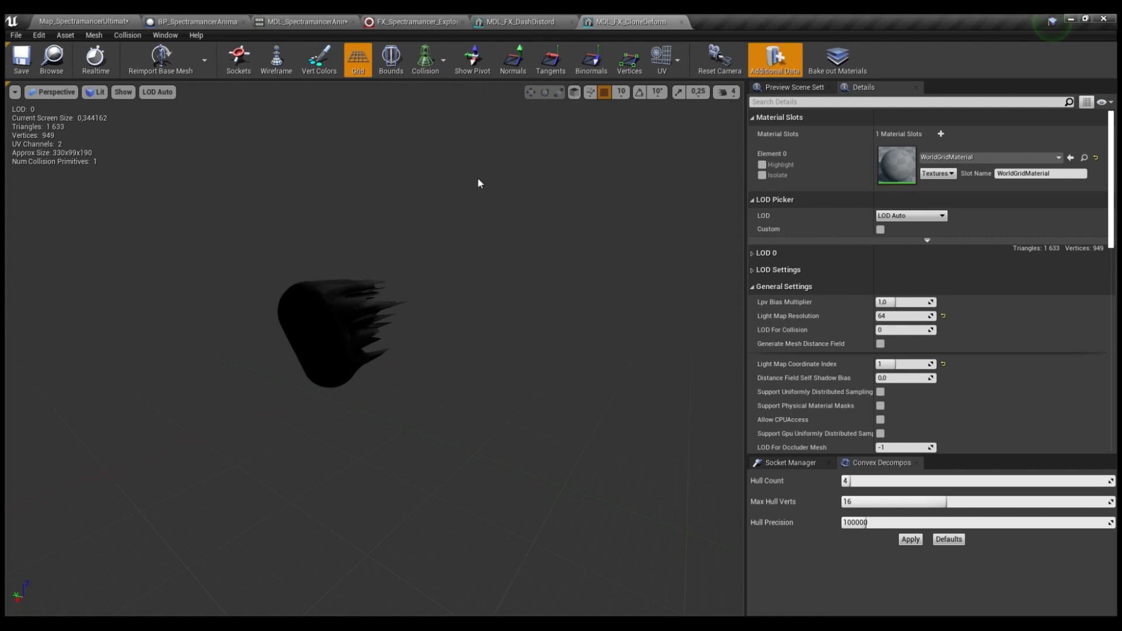
pyautogui.moveTo(431, 229); pyautogui.dragTo(736, 249)
pyautogui.scroll(3, 461, 238)
pyautogui.scroll(-3, 468, 255)
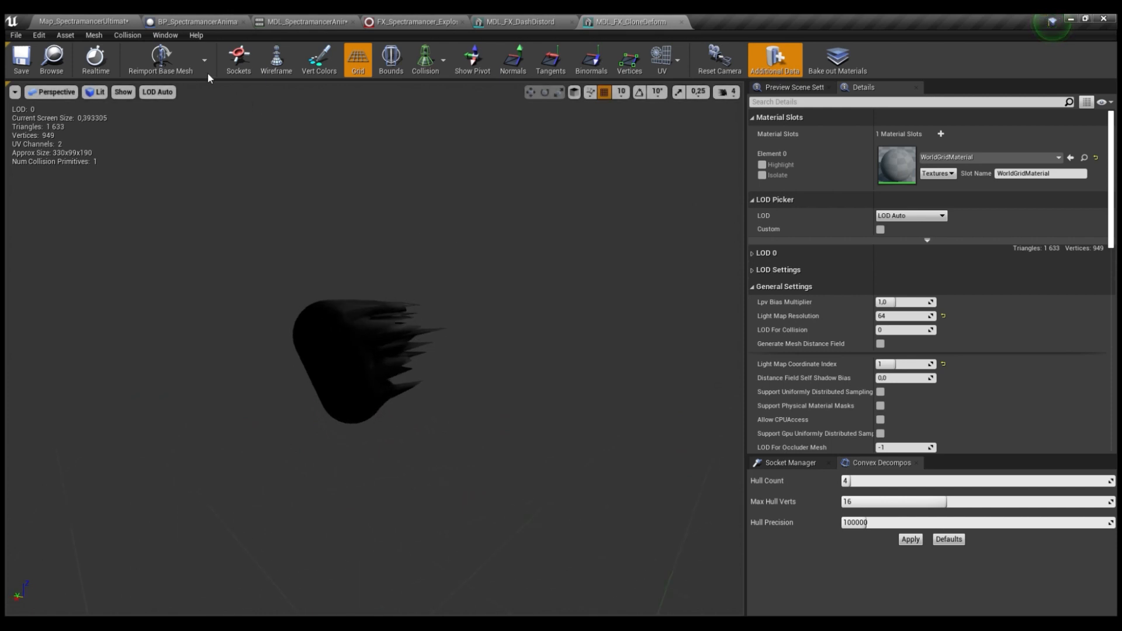
# Examine the MDL_FX_CloneDeform mesh in wireframe with the grid hidden, and in lit display with the light direction rotated
pyautogui.click(277, 61)
pyautogui.moveTo(327, 192); pyautogui.dragTo(52, 195)
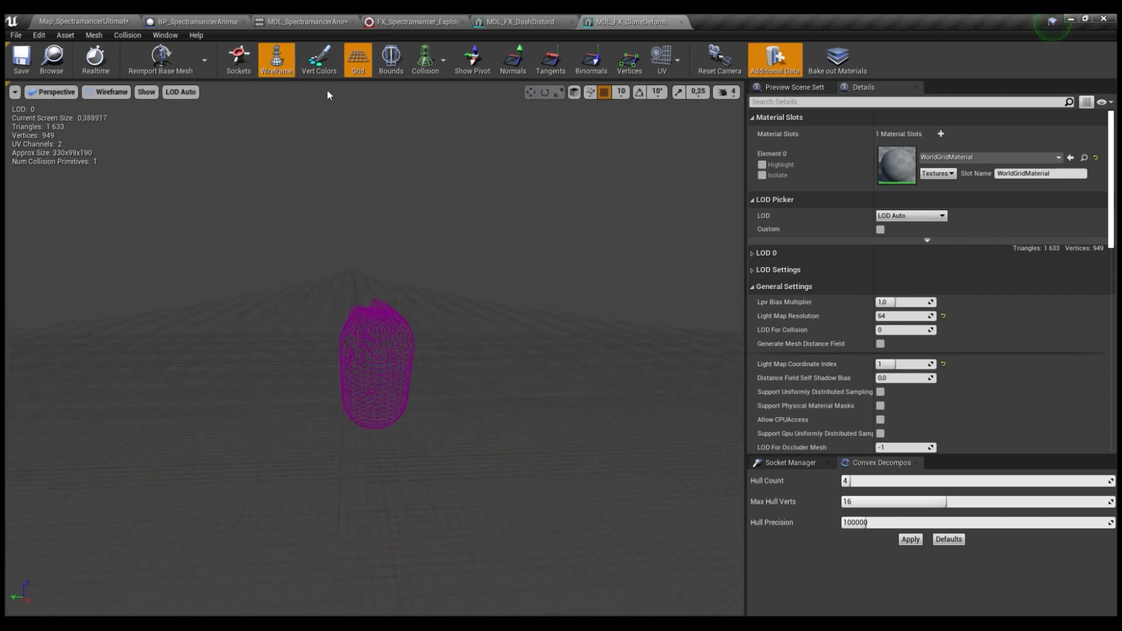
pyautogui.click(164, 156)
pyautogui.moveTo(169, 163); pyautogui.dragTo(99, 164)
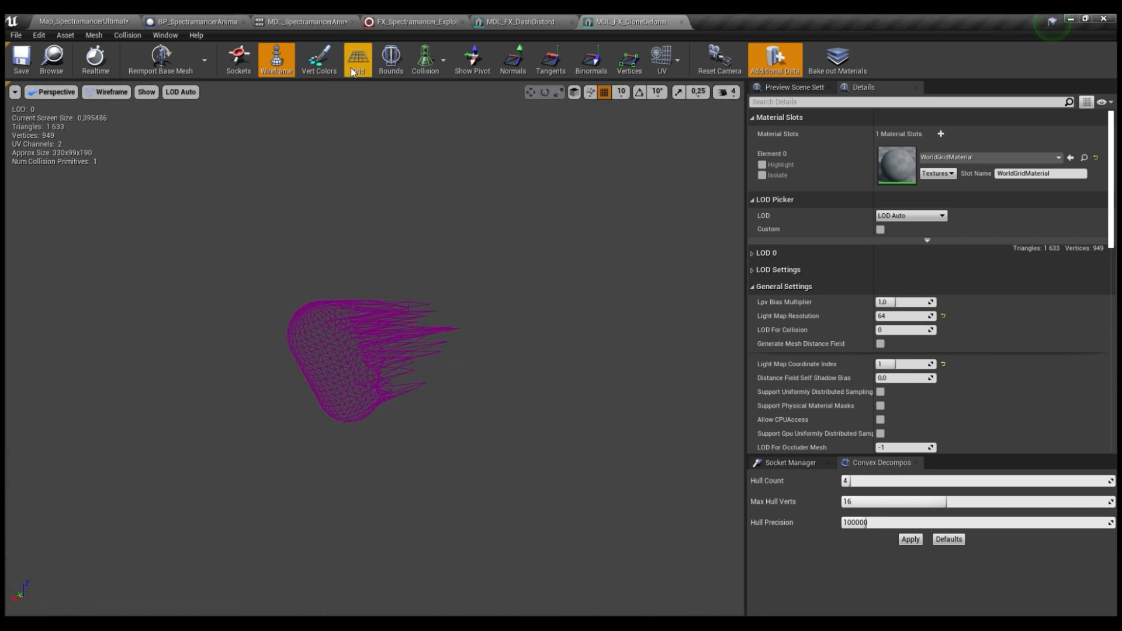
pyautogui.click(288, 68)
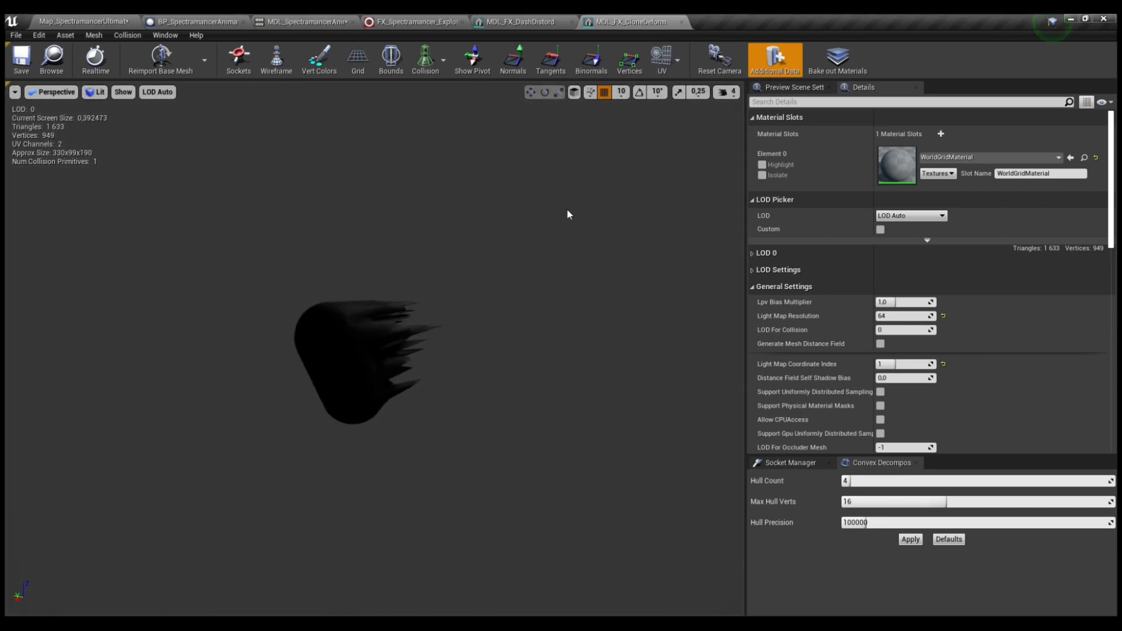
pyautogui.moveTo(374, 351)
pyautogui.mouseDown()
pyautogui.moveTo(315, 374)
pyautogui.moveTo(199, 327)
pyautogui.moveTo(140, 327)
pyautogui.moveTo(52, 213)
pyautogui.mouseUp()
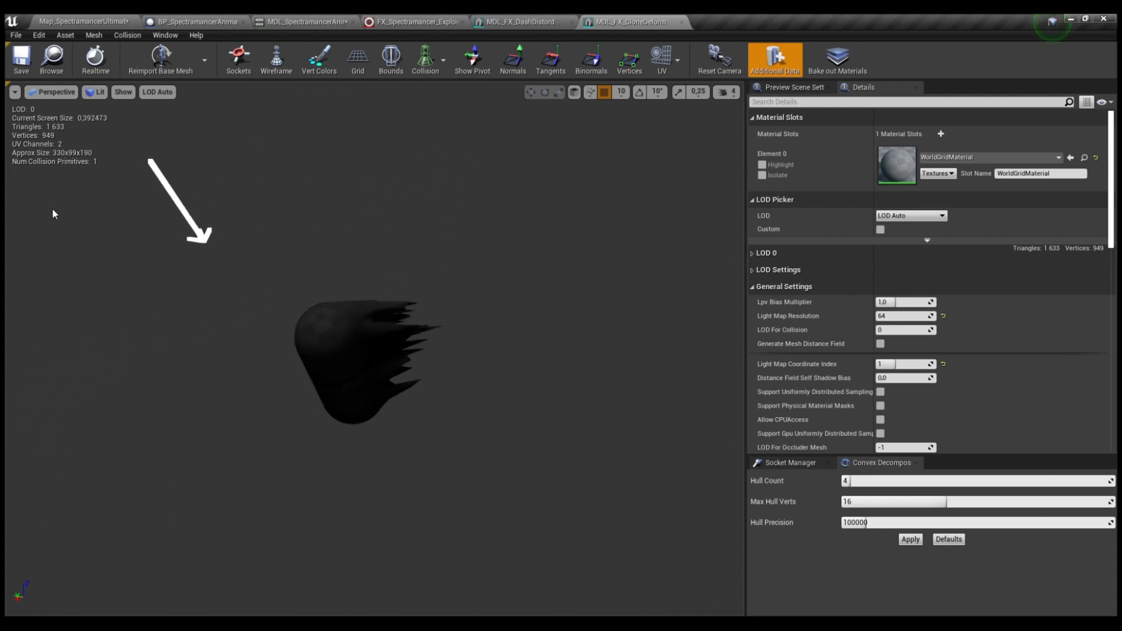
# Display the UV channel 0 layout of the MDL_FX_CloneDeform mesh and return to FX_CloneDash
pyautogui.click(666, 64)
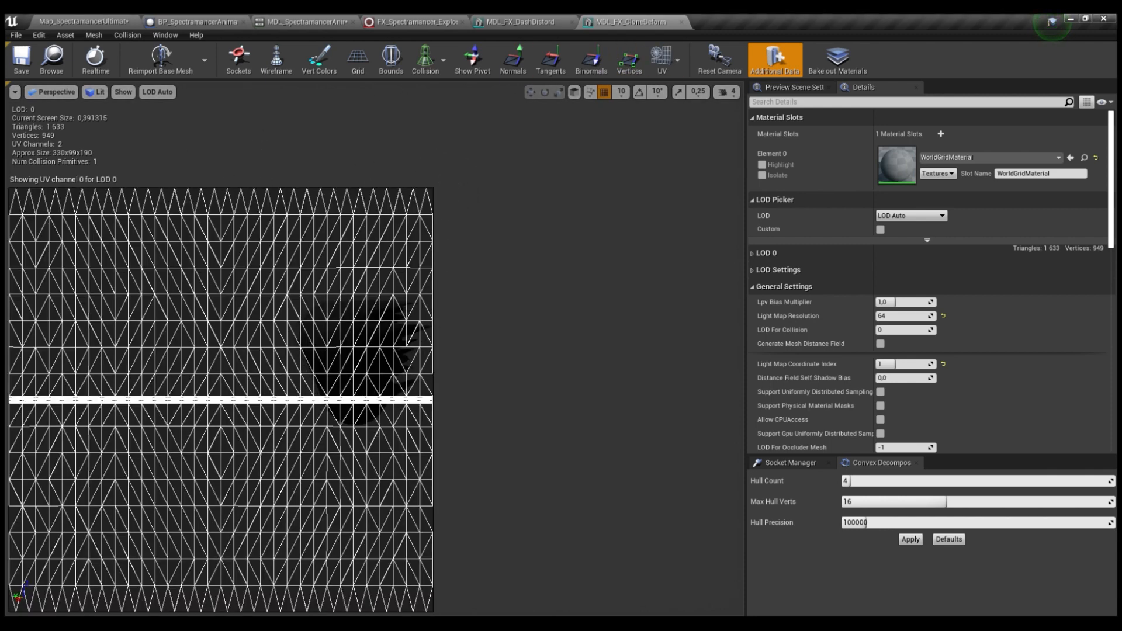
pyautogui.click(677, 58)
pyautogui.moveTo(425, 220); pyautogui.dragTo(374, 221)
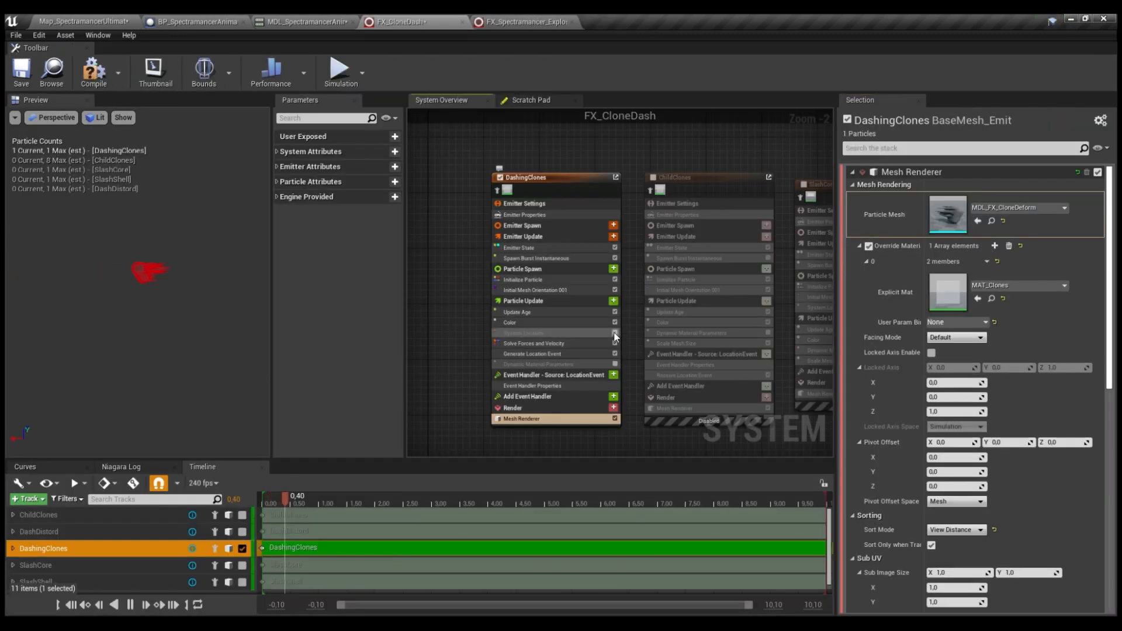
# With System Location disabled on DashingClones, widen the preview to view the clone and check its MAT_Clones material
pyautogui.click(552, 333)
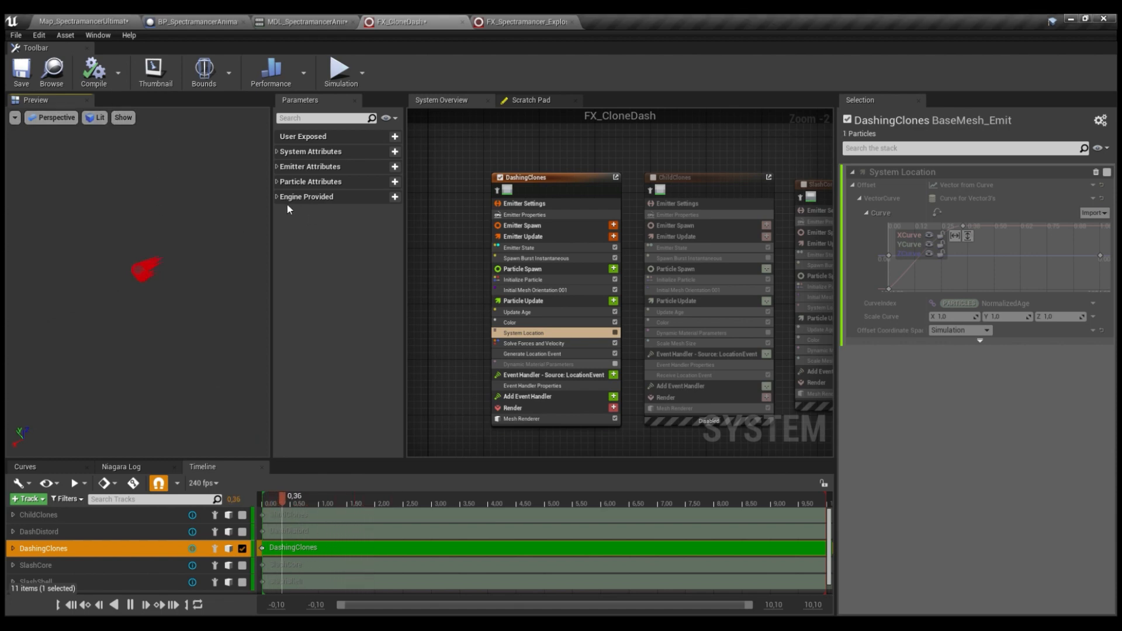
pyautogui.moveTo(272, 203); pyautogui.dragTo(340, 218)
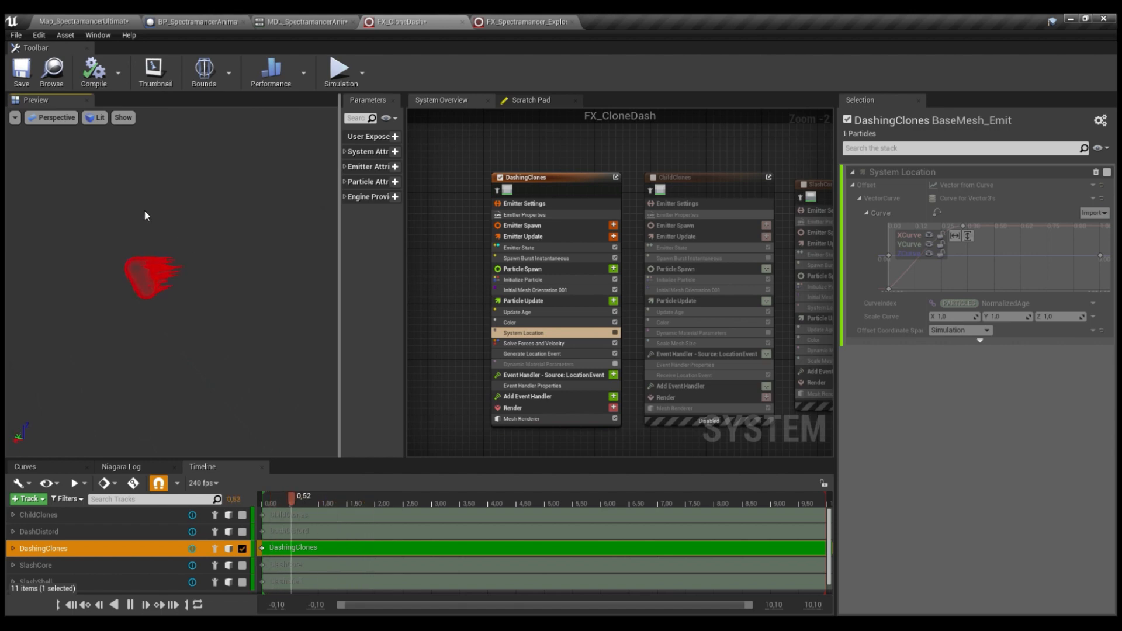
pyautogui.click(531, 421)
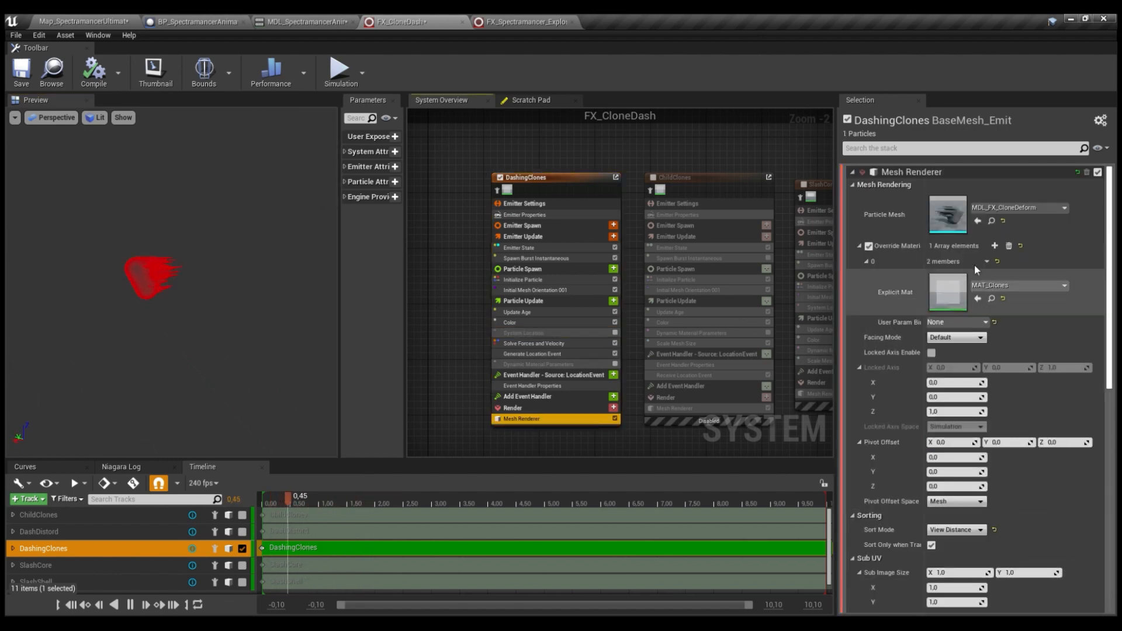
pyautogui.click(949, 299)
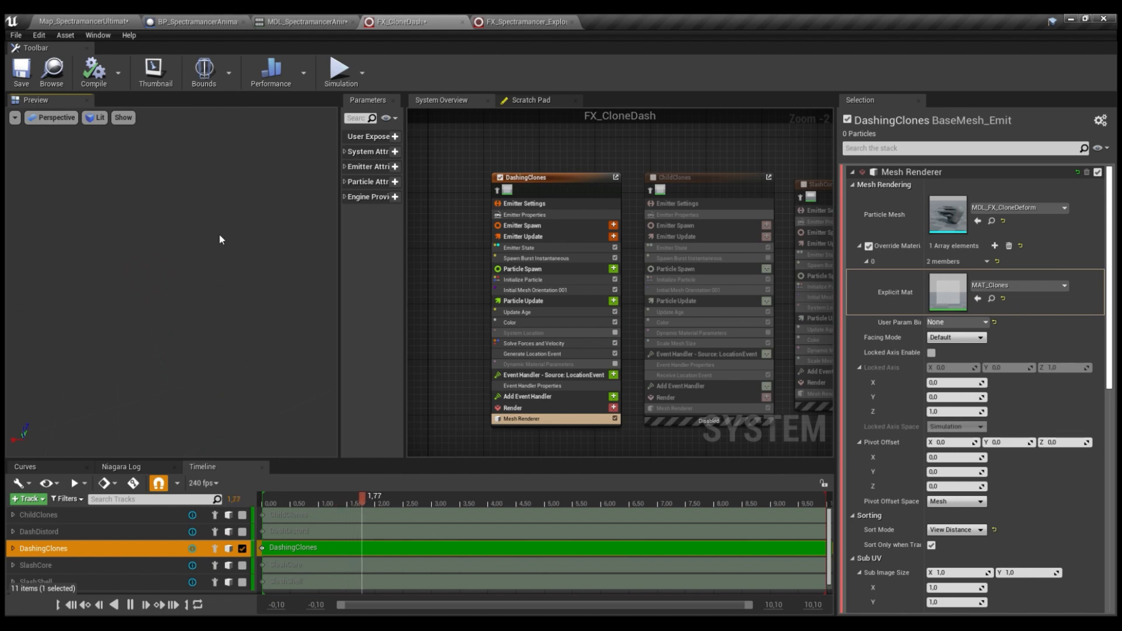
# Re-enable the System Location module in the DashingClones emitter
pyautogui.moveTo(615, 237); pyautogui.dragTo(620, 222, button='right')
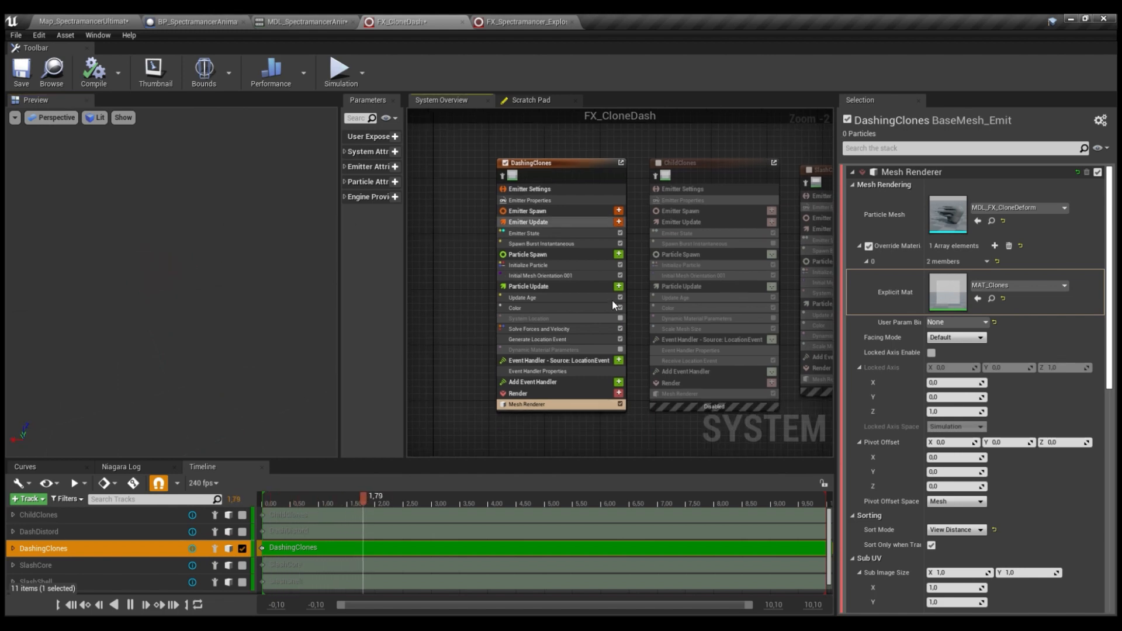
pyautogui.click(536, 317)
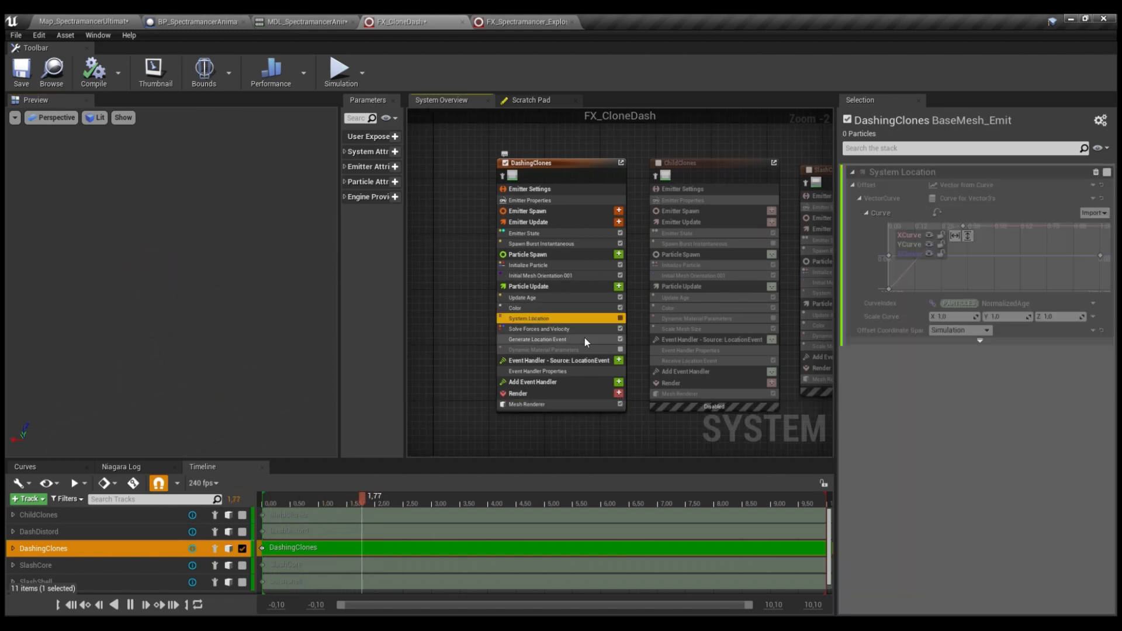
pyautogui.click(187, 277)
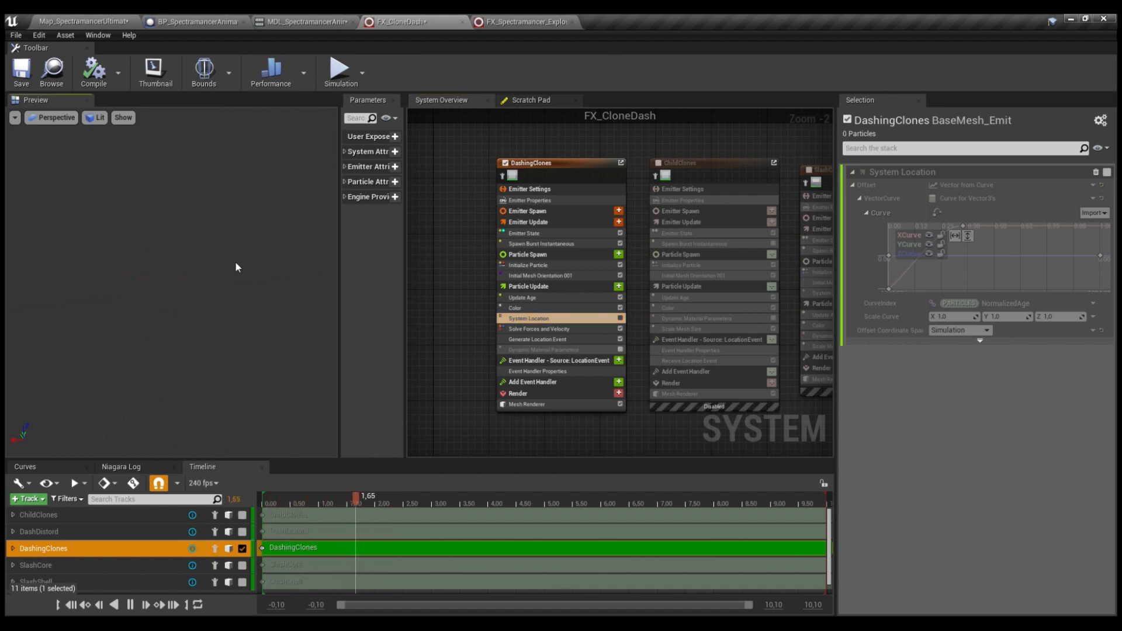
pyautogui.click(527, 320)
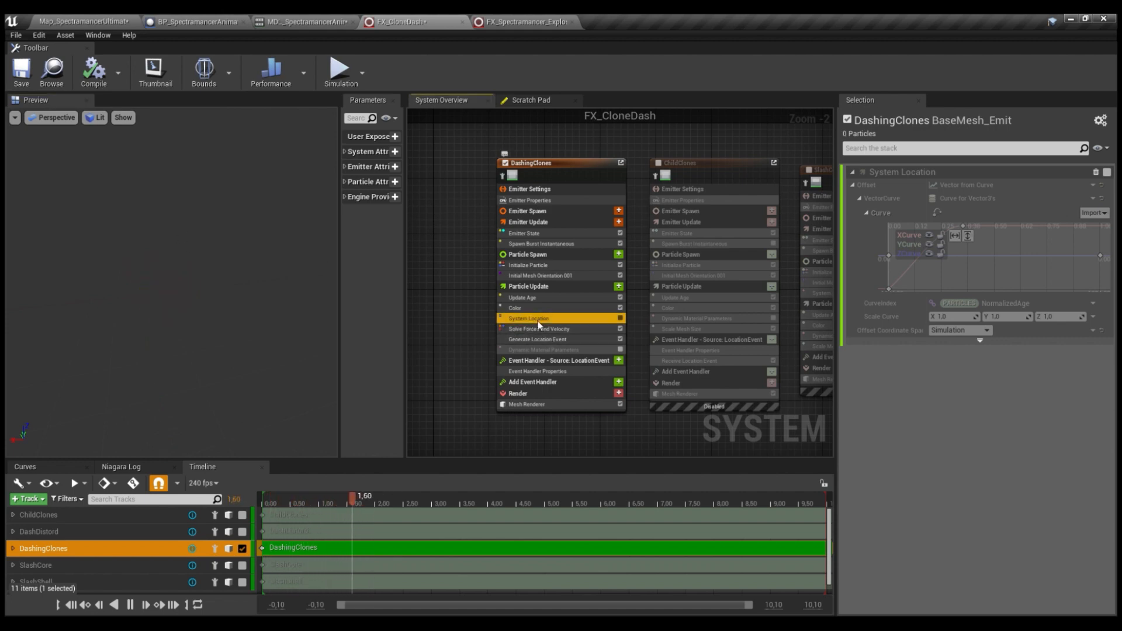
pyautogui.click(618, 318)
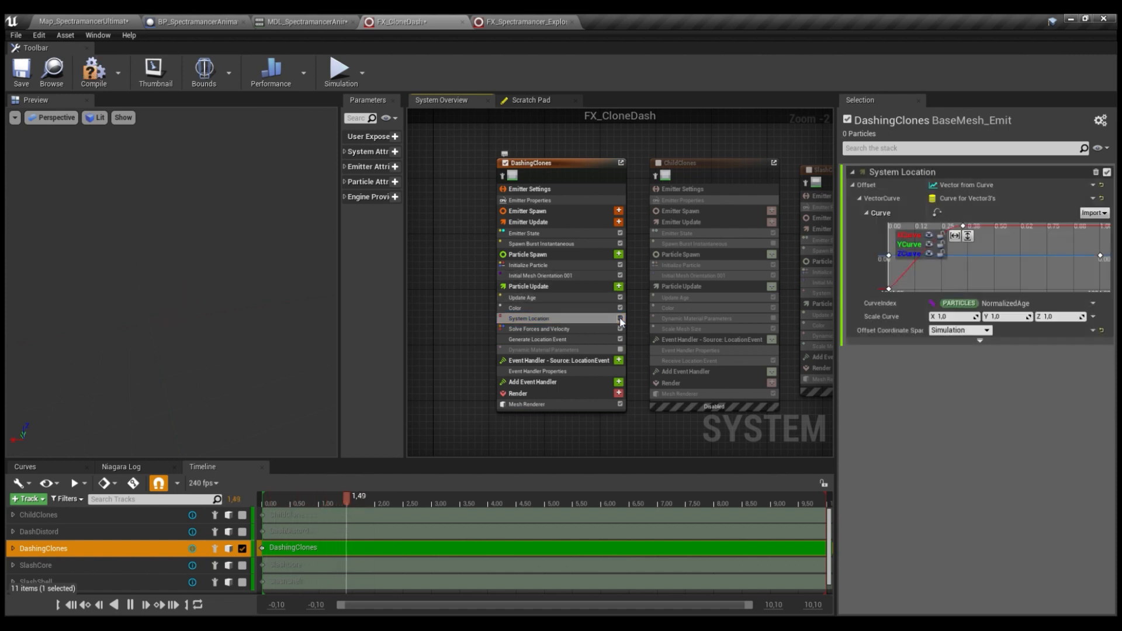
# Examine the System Location offset curve of DashingClones, including the X curve key at time 0.35
pyautogui.scroll(-2, 1008, 248)
pyautogui.moveTo(1006, 248); pyautogui.dragTo(1031, 254, button='right')
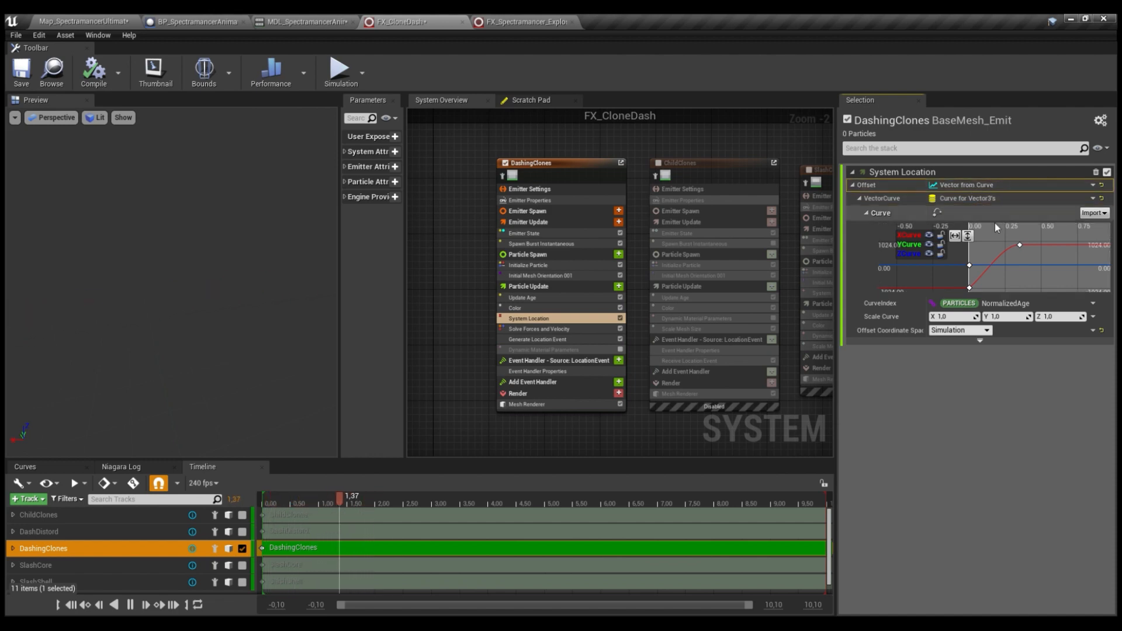
pyautogui.moveTo(998, 262)
pyautogui.mouseDown(button='right')
pyautogui.moveTo(993, 254)
pyautogui.moveTo(1018, 272)
pyautogui.mouseUp(button='right')
pyautogui.click(1011, 245)
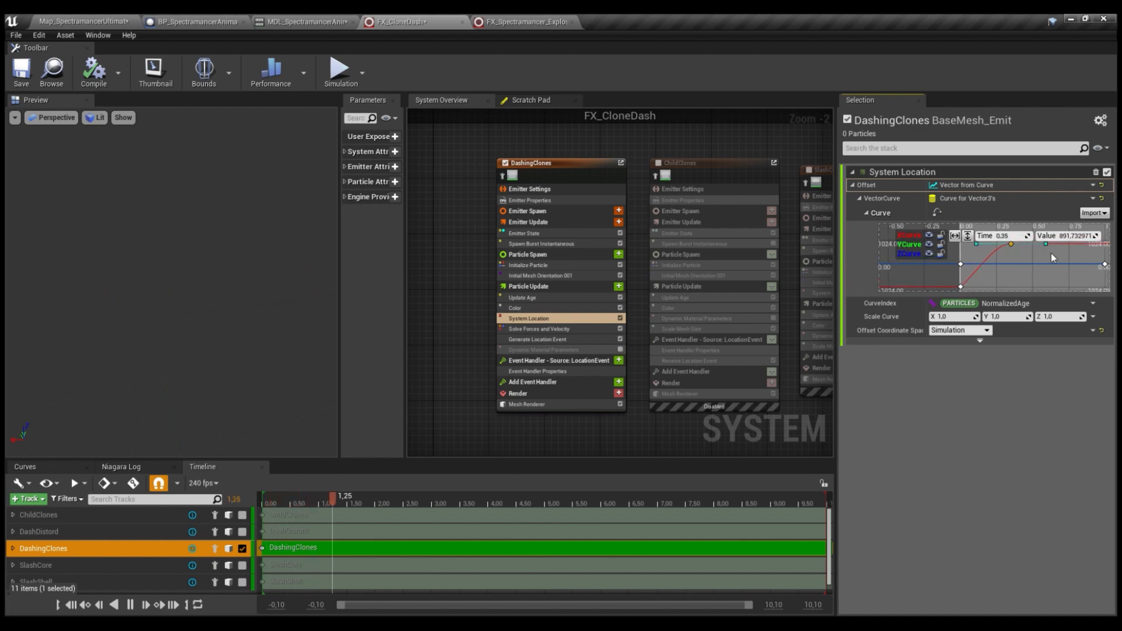
pyautogui.moveTo(1055, 251); pyautogui.dragTo(1033, 264, button='right')
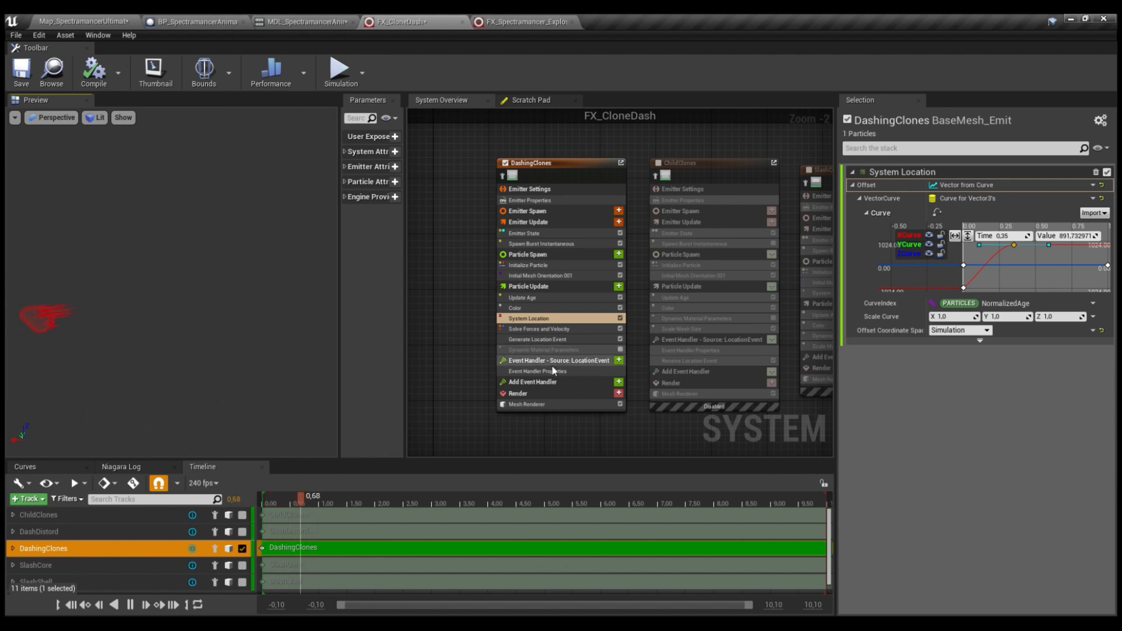
# Select the ChildClones emitter in FX_CloneDash and review its settings
pyautogui.moveTo(460, 351)
pyautogui.mouseDown(button='right')
pyautogui.moveTo(444, 327)
pyautogui.moveTo(479, 347)
pyautogui.moveTo(476, 366)
pyautogui.mouseUp(button='right')
pyautogui.moveTo(617, 209); pyautogui.dragTo(546, 188, button='right')
pyautogui.click(615, 166)
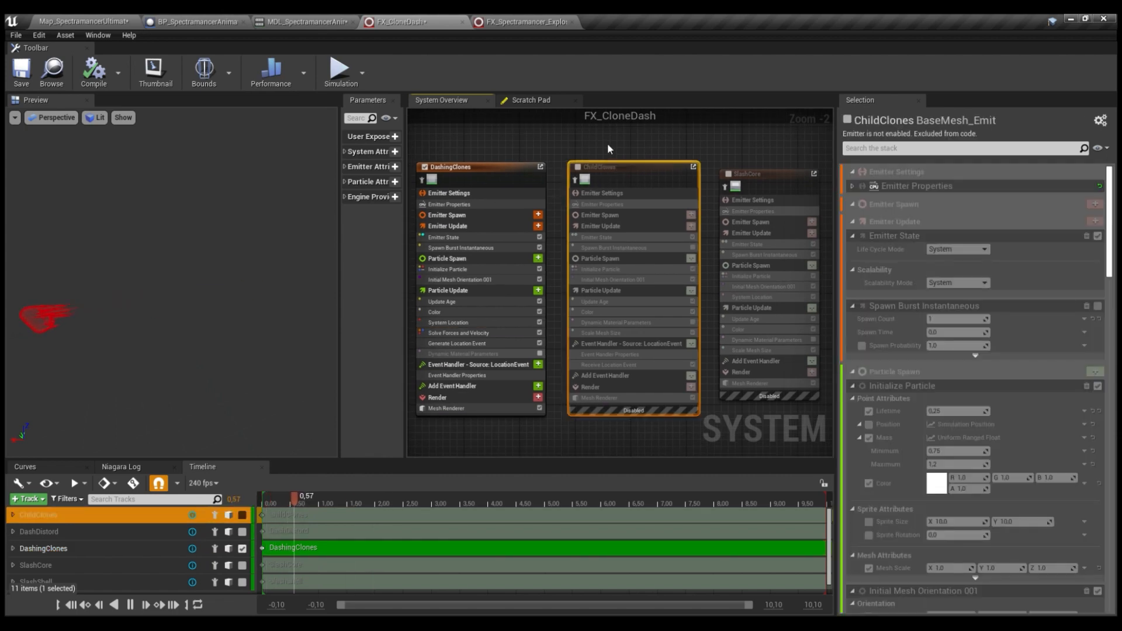
pyautogui.moveTo(608, 142); pyautogui.dragTo(610, 173, button='right')
# Enable the SlashCore emitter in FX_CloneDash and review its Mesh Renderer, Color and Scale Mesh Size modules
pyautogui.click(607, 170)
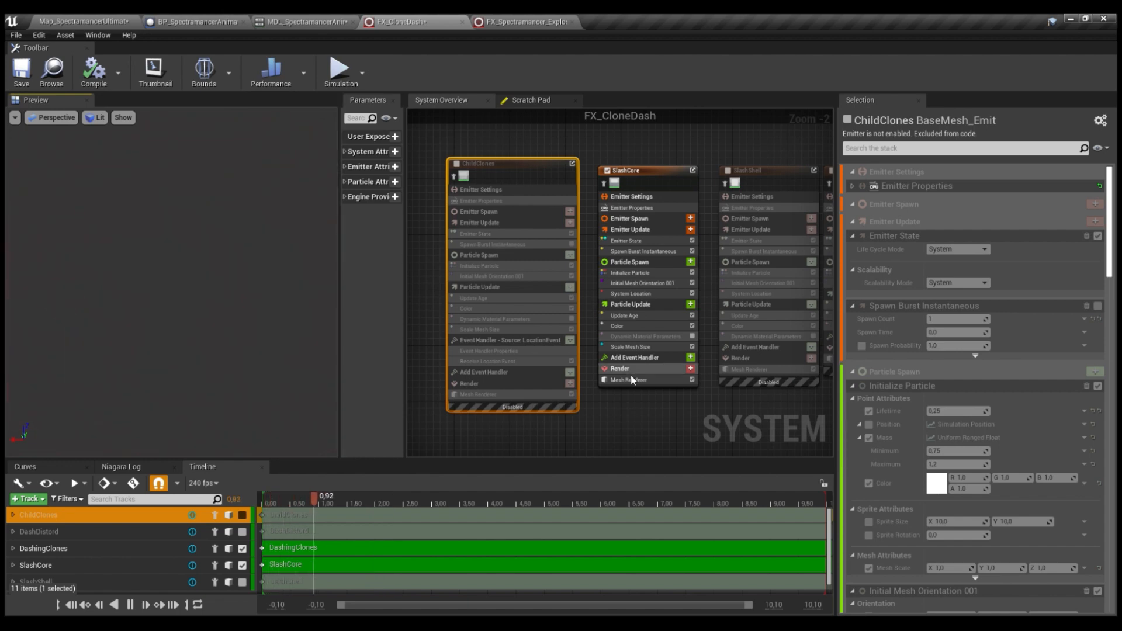
pyautogui.click(628, 379)
pyautogui.click(953, 222)
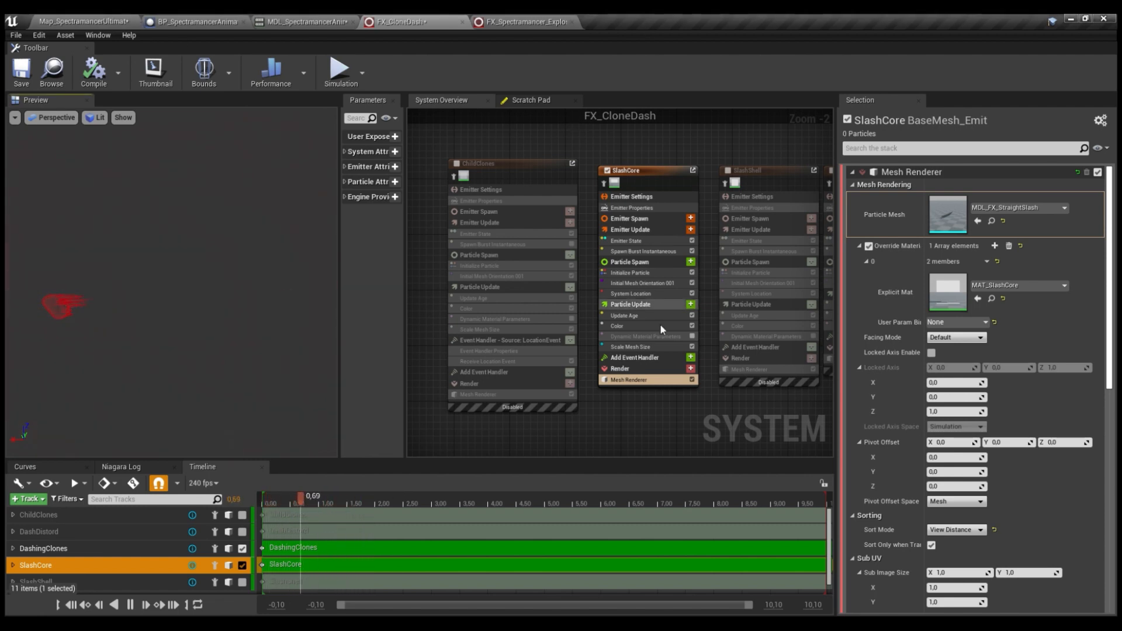
pyautogui.click(643, 326)
pyautogui.click(919, 280)
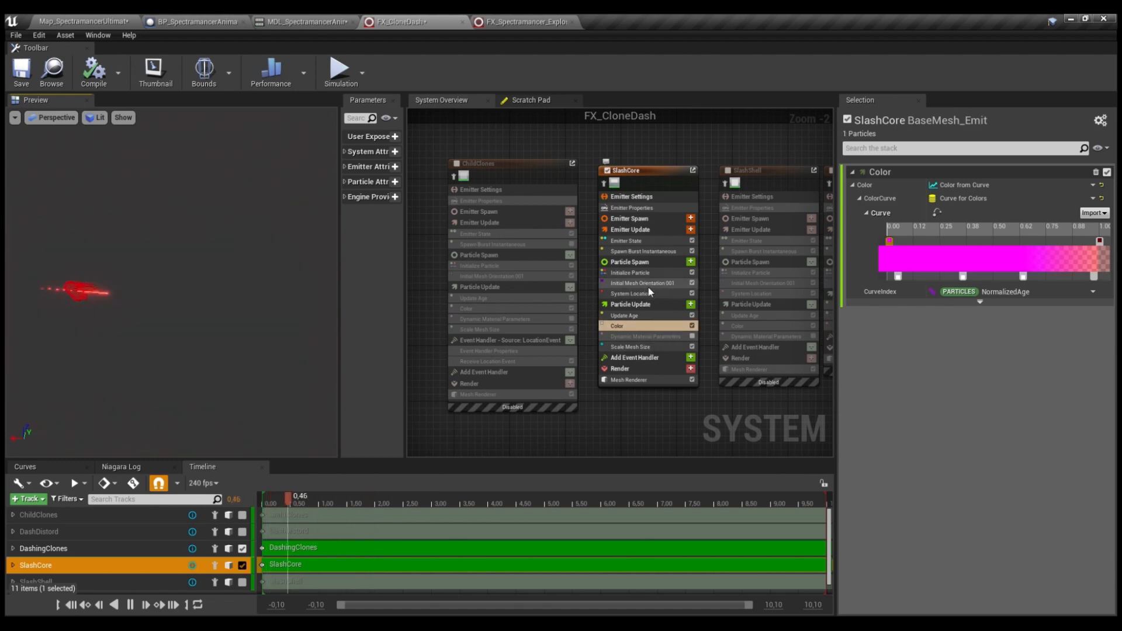
pyautogui.click(645, 348)
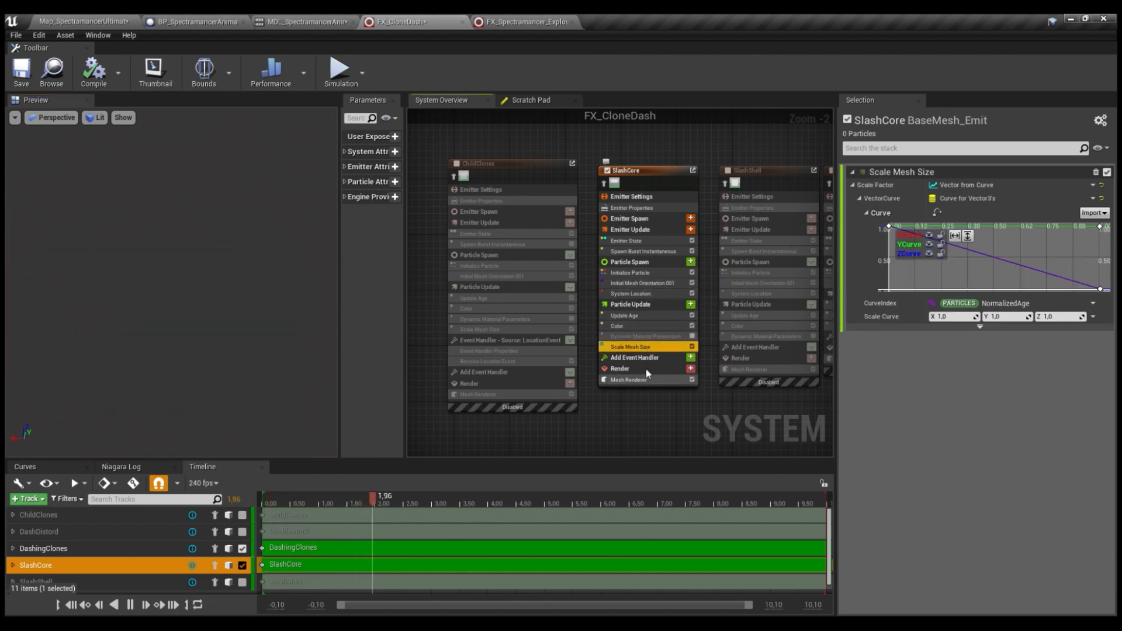
# Review SlashCore's Initial Mesh Orientation 001, Scale Mesh Size and Dynamic Material Parameters modules
pyautogui.click(637, 336)
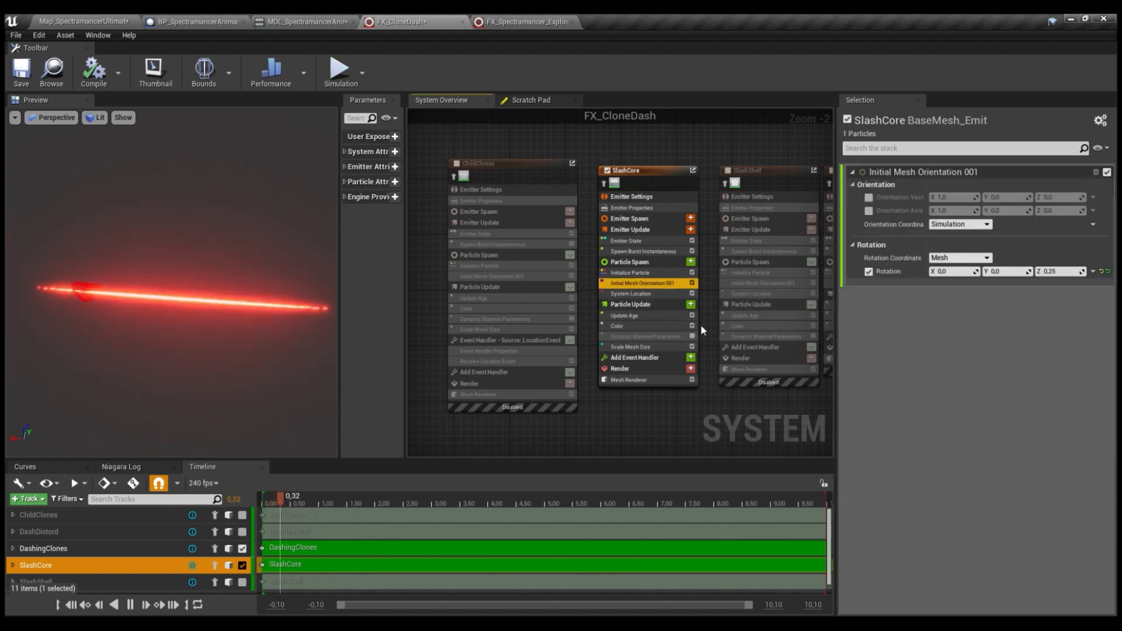
pyautogui.click(648, 347)
pyautogui.moveTo(681, 144); pyautogui.dragTo(617, 138, button='right')
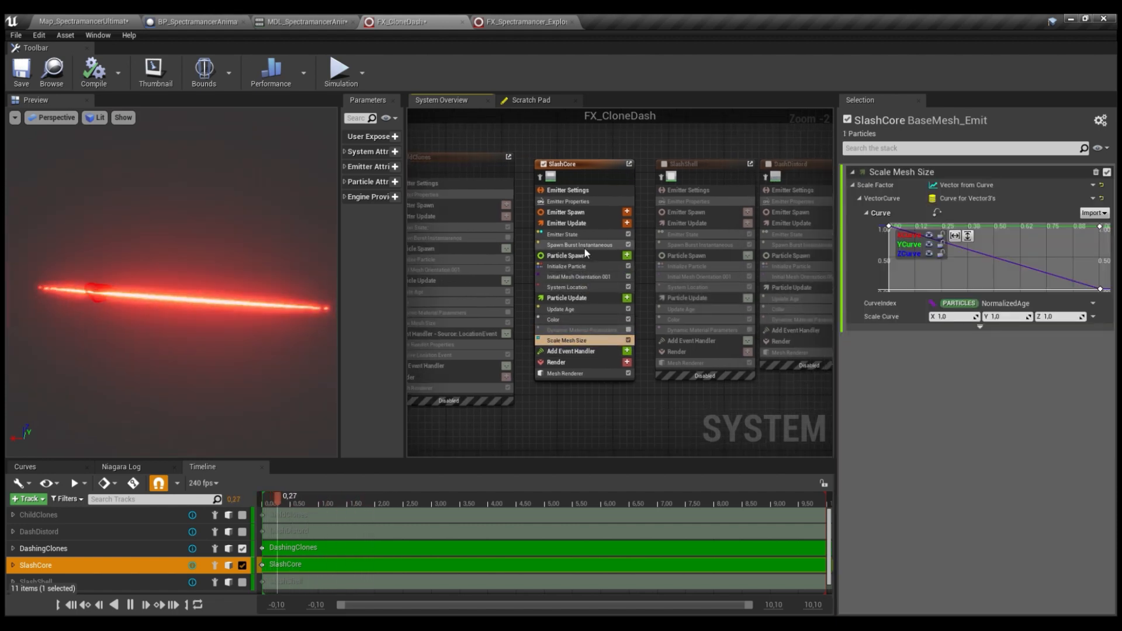
pyautogui.click(627, 331)
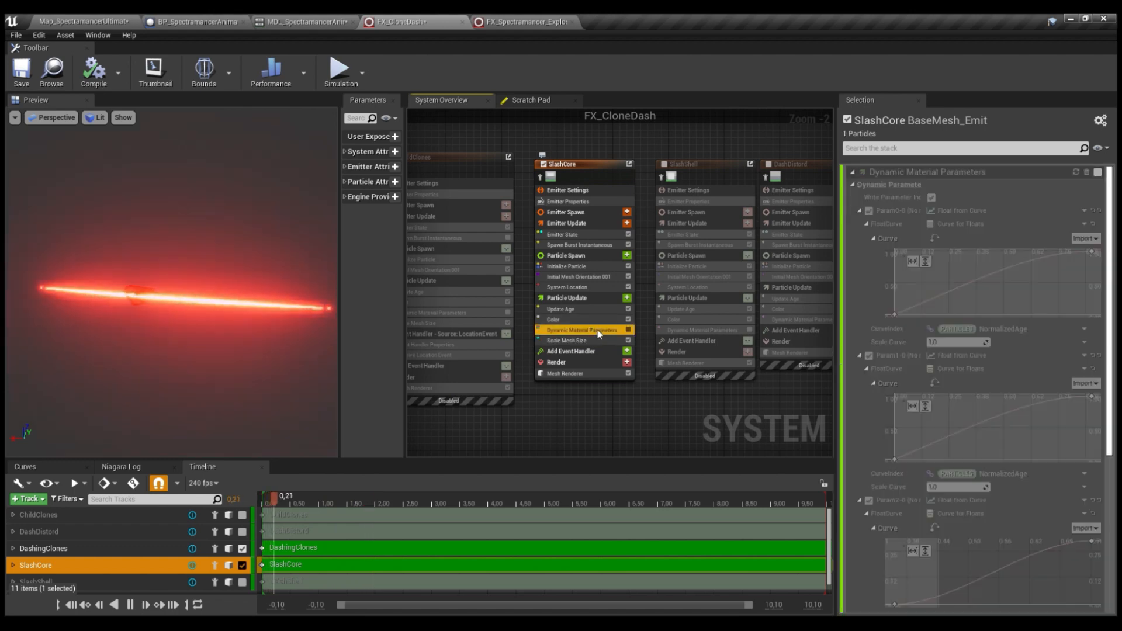
# Examine the opacity keys along SlashCore's Color curve, deleting the stray key placed near 0.75
pyautogui.click(585, 321)
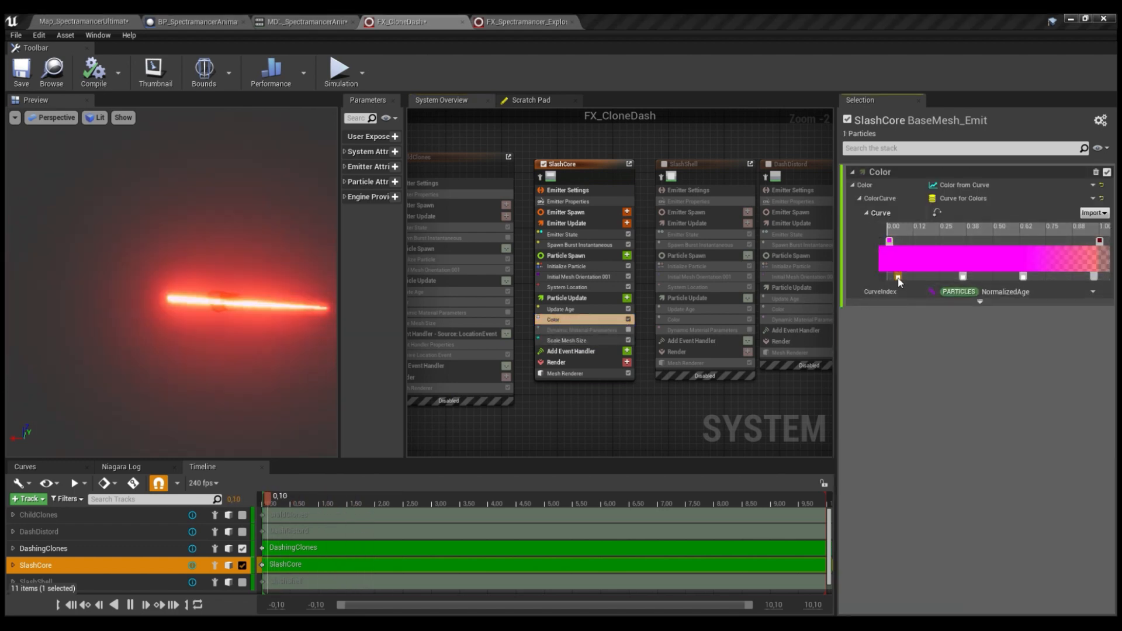
pyautogui.click(963, 277)
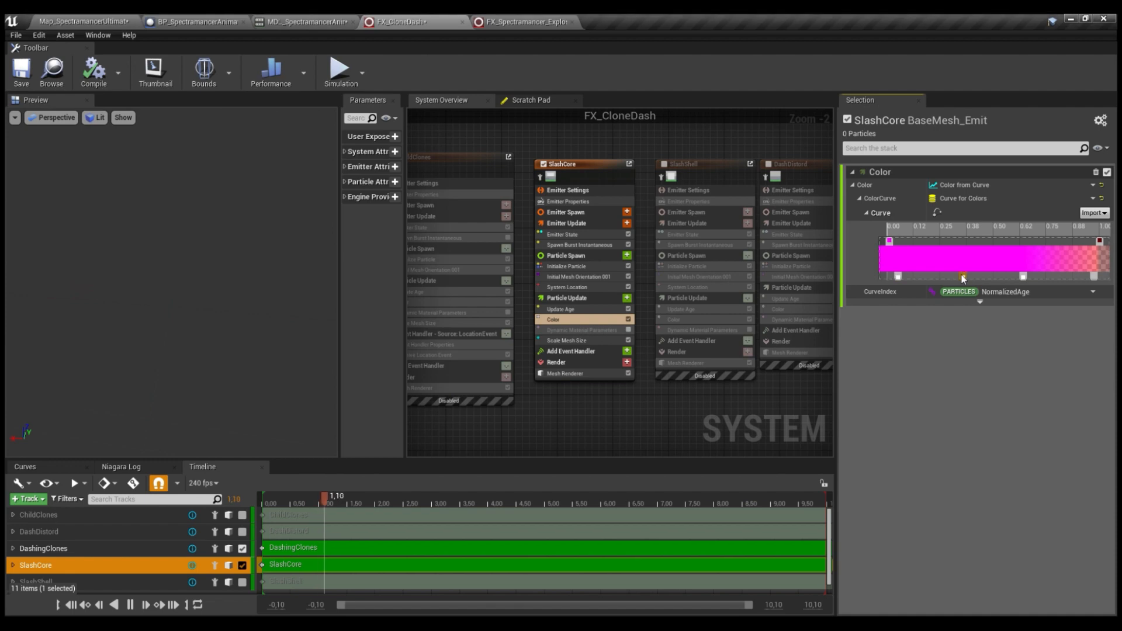
pyautogui.click(1022, 276)
pyautogui.click(1053, 277)
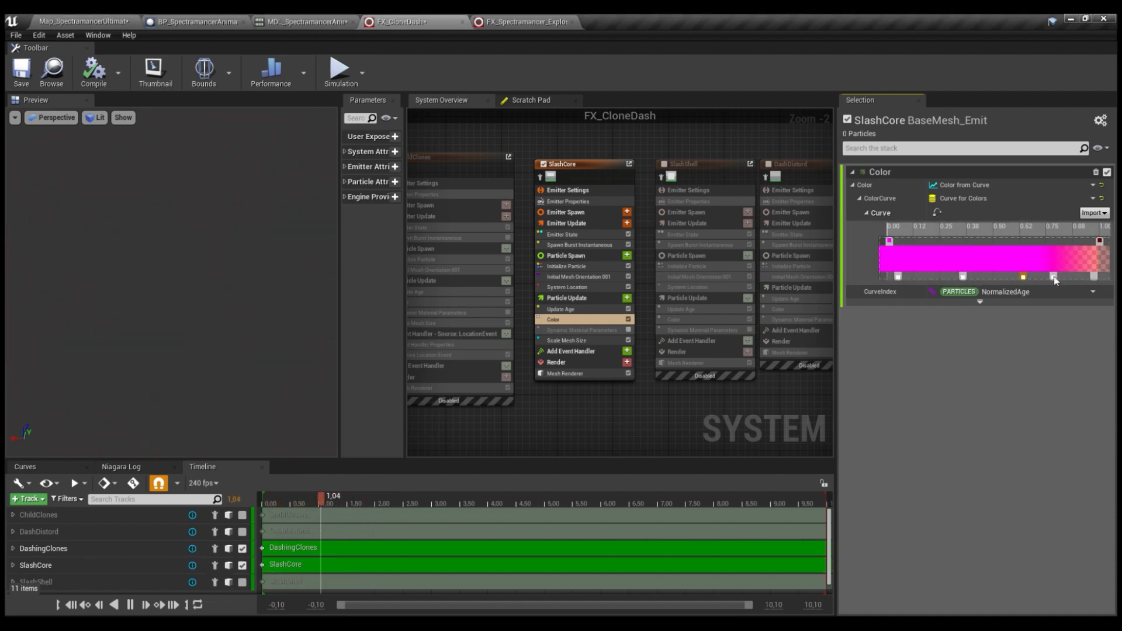
pyautogui.press('Delete')
pyautogui.click(1023, 279)
pyautogui.click(1094, 276)
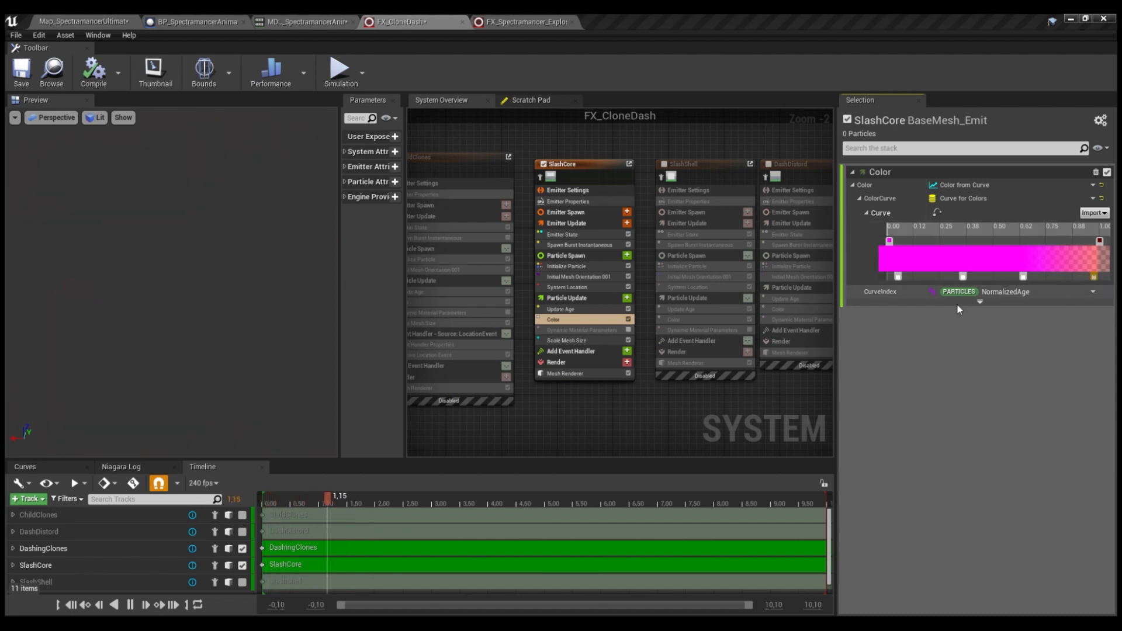
# Examine the MAT_SlashCore material override in SlashCore's Mesh Renderer
pyautogui.click(564, 374)
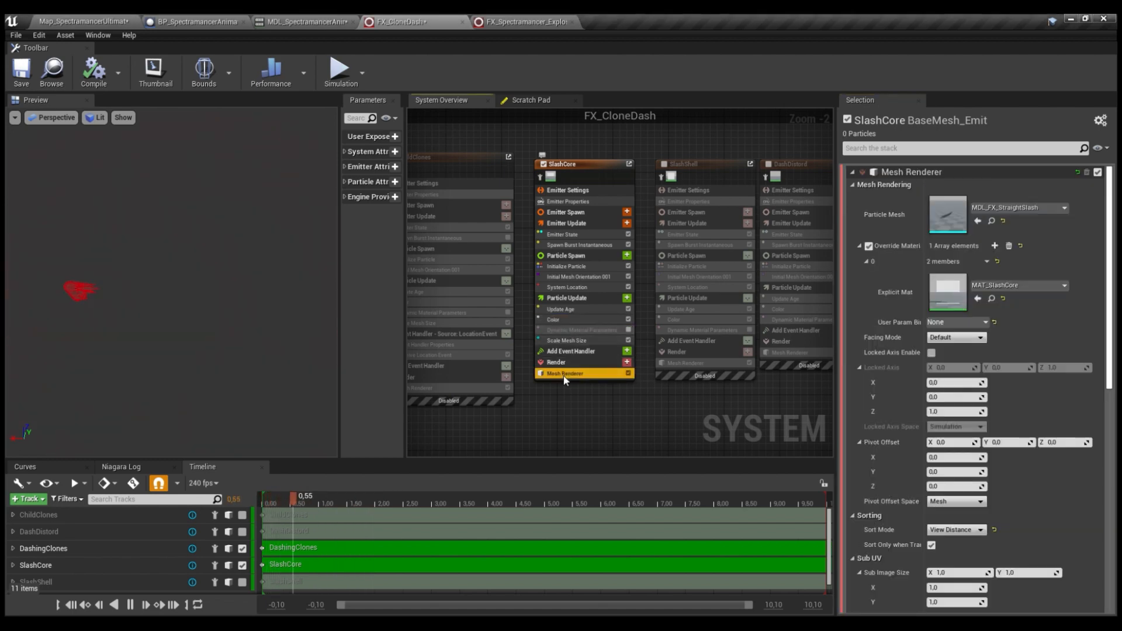
pyautogui.click(956, 299)
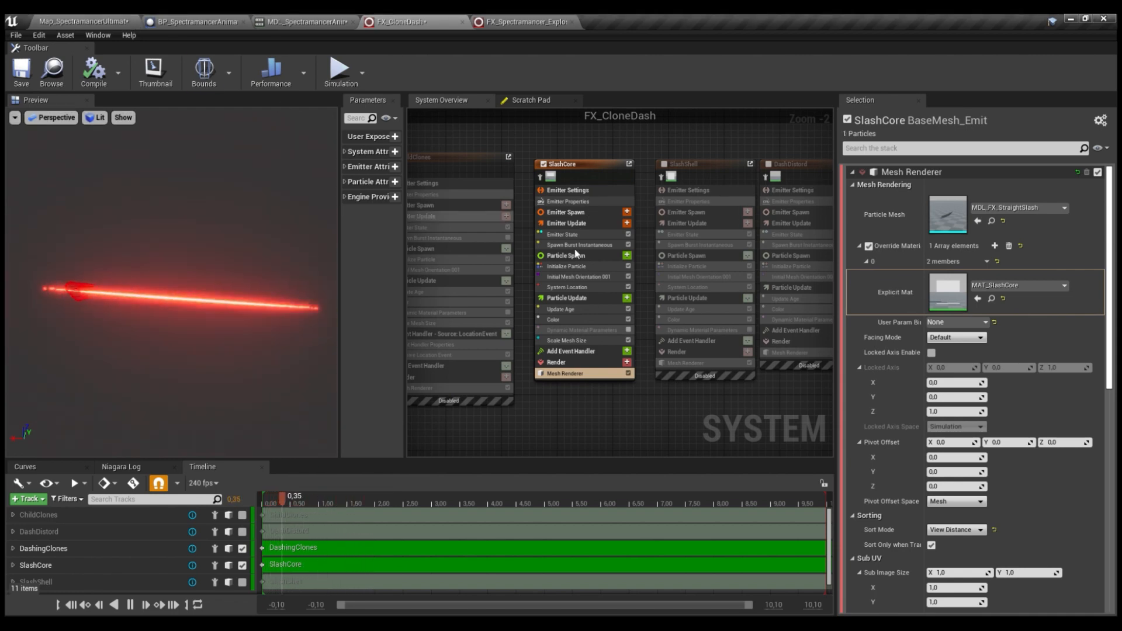
# Enable the SlashShell and DashDistord emitters in FX_CloneDash and display SlashShell's settings
pyautogui.moveTo(618, 430); pyautogui.dragTo(605, 437, button='right')
pyautogui.moveTo(596, 128); pyautogui.dragTo(550, 128, button='right')
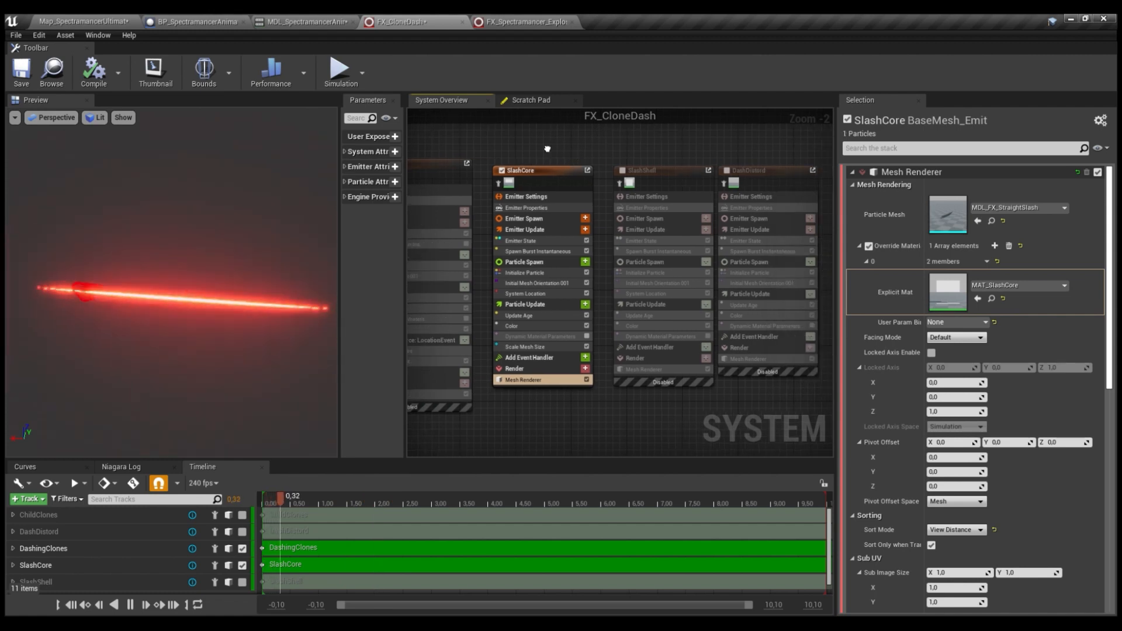
pyautogui.click(606, 171)
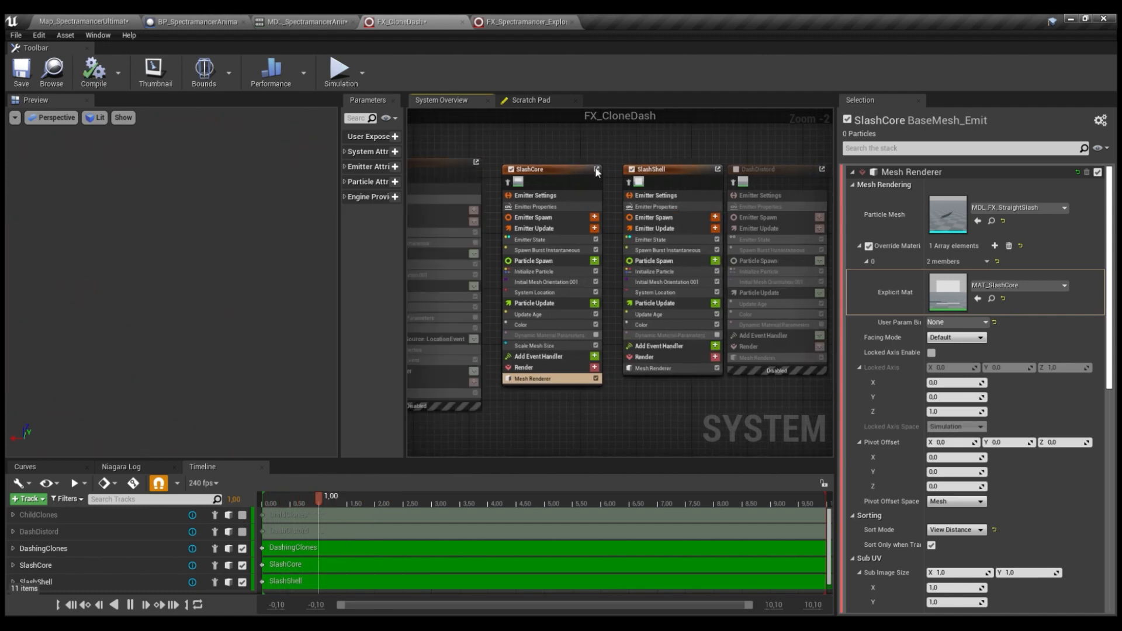
pyautogui.click(659, 170)
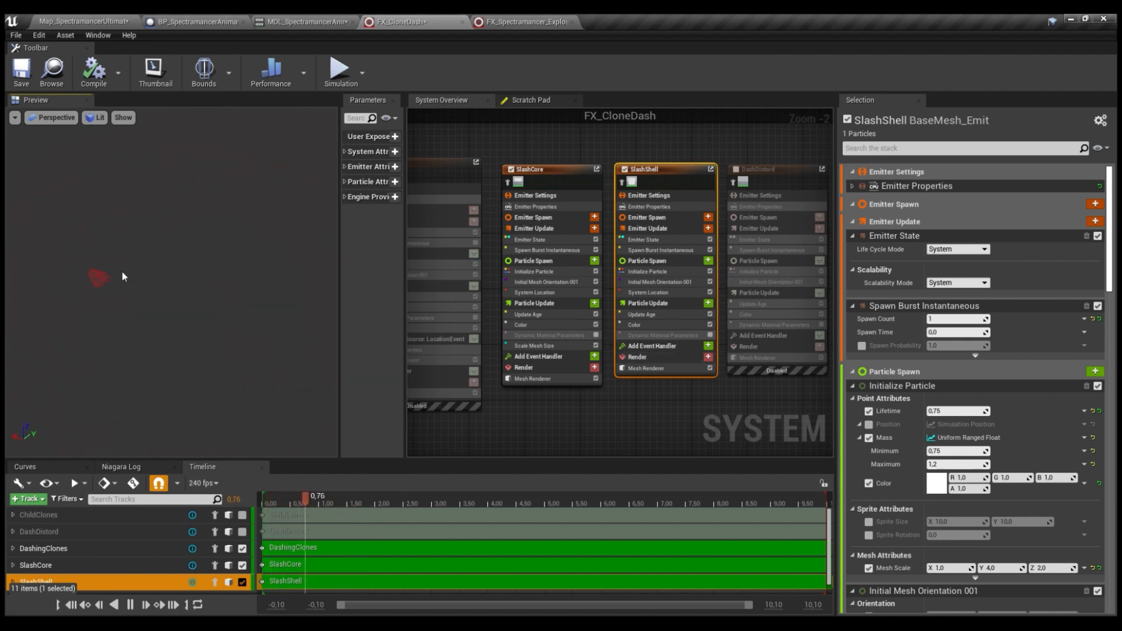
pyautogui.moveTo(638, 155); pyautogui.dragTo(522, 134, button='right')
pyautogui.click(621, 149)
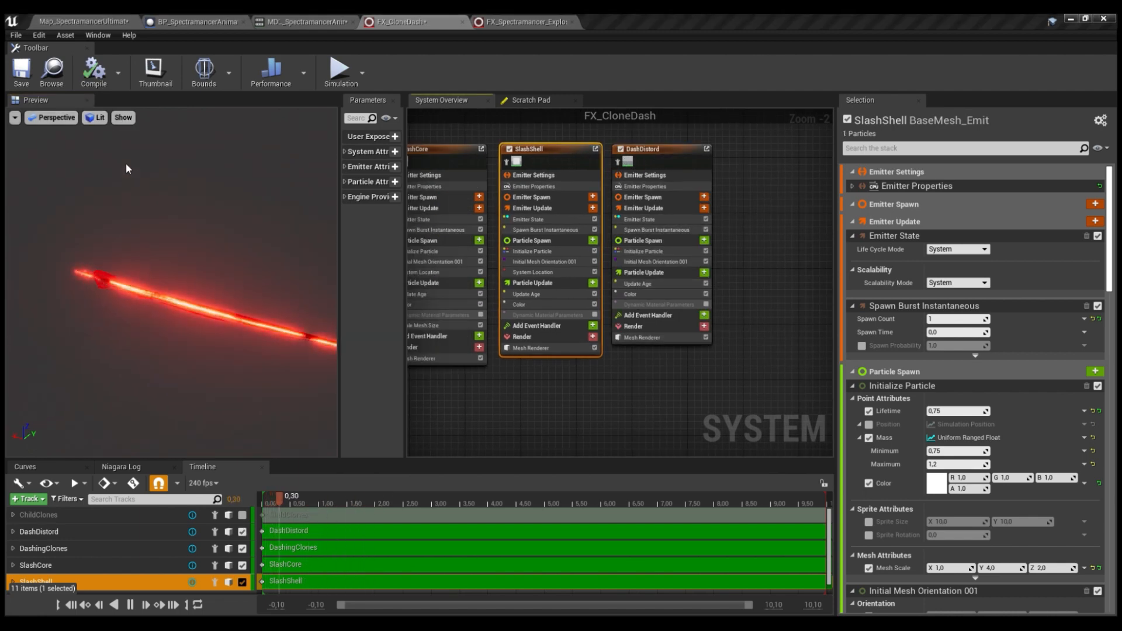
# Open the particle mesh from DashDistord's Mesh Renderer and inspect its shape from the opposite side and in wireframe
pyautogui.click(642, 337)
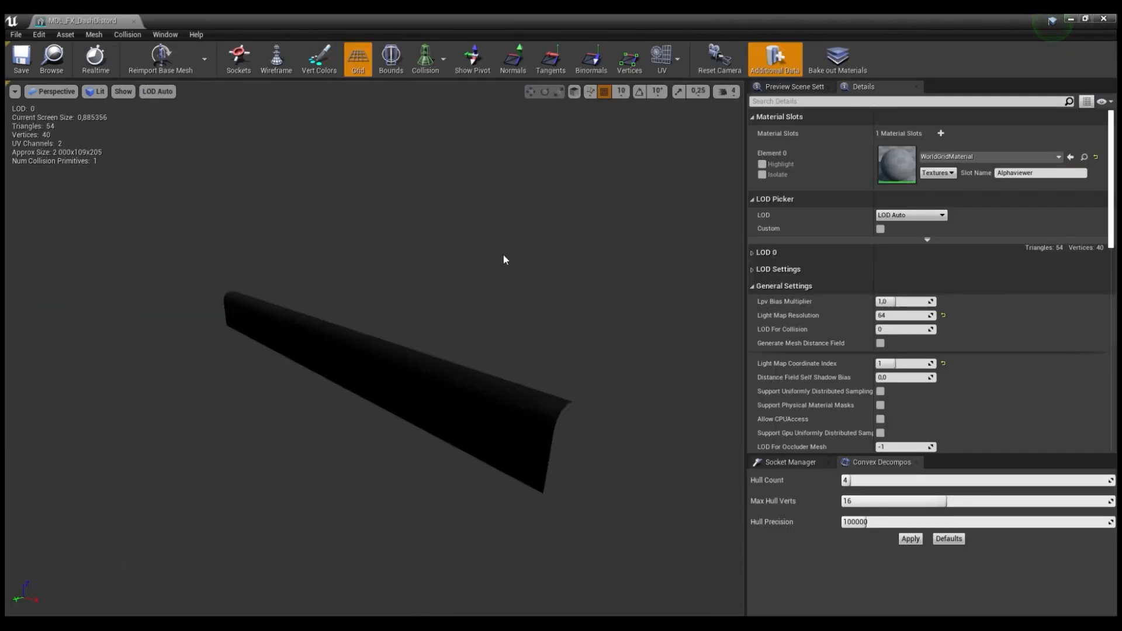
pyautogui.keyDown('alt'); pyautogui.moveTo(565, 283); pyautogui.dragTo(56, 286); pyautogui.keyUp('alt')
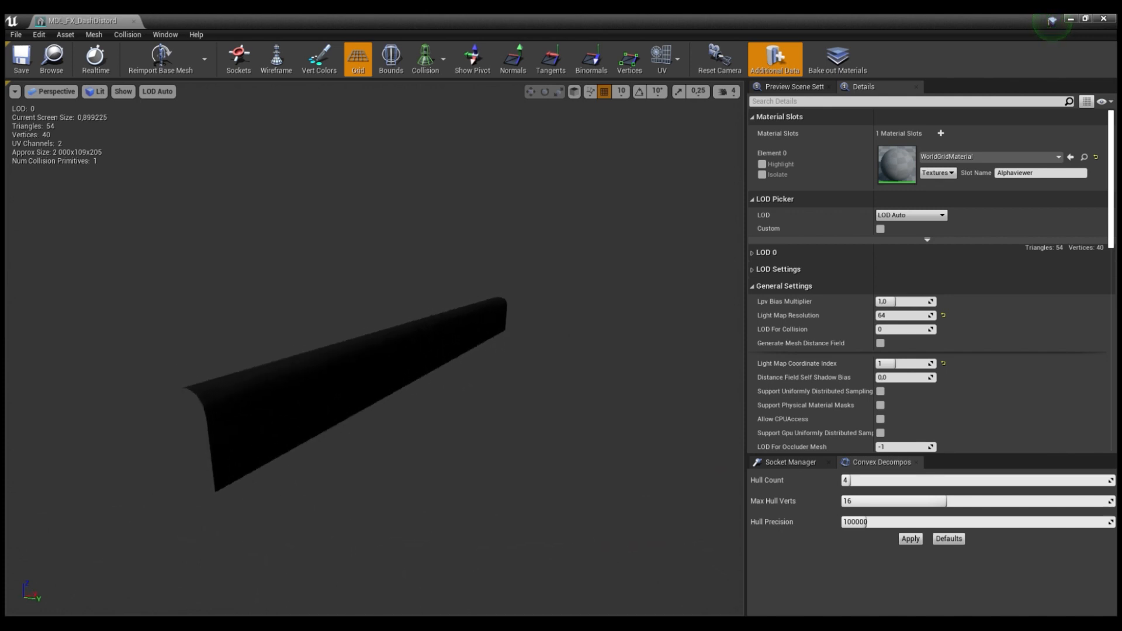
pyautogui.moveTo(728, 301)
pyautogui.mouseDown()
pyautogui.moveTo(166, 302)
pyautogui.moveTo(741, 340)
pyautogui.moveTo(483, 358)
pyautogui.moveTo(610, 198)
pyautogui.mouseUp()
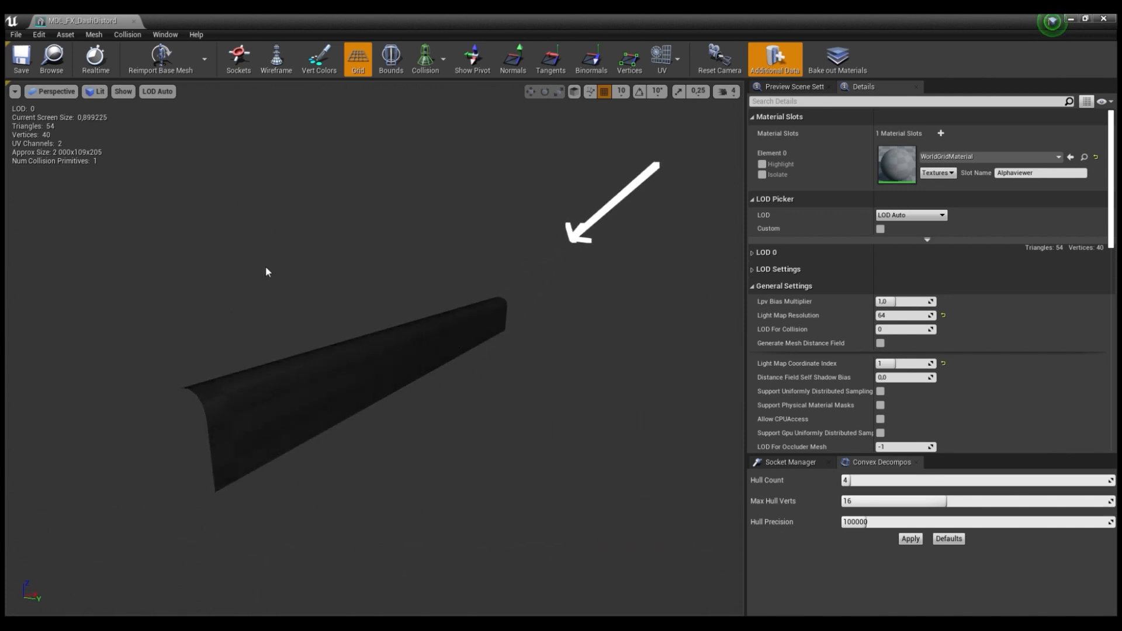
pyautogui.click(277, 59)
pyautogui.moveTo(314, 225); pyautogui.dragTo(629, 160)
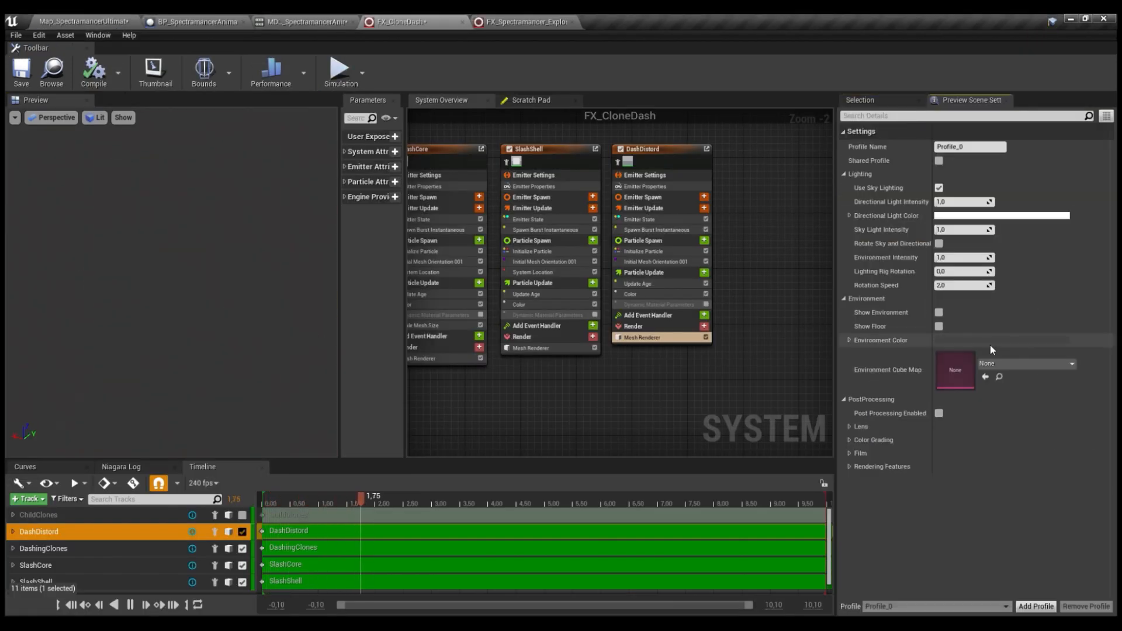
# Show the environment in the preview scene and temporarily isolate the DashDistord emitter to check its distortion
pyautogui.click(939, 313)
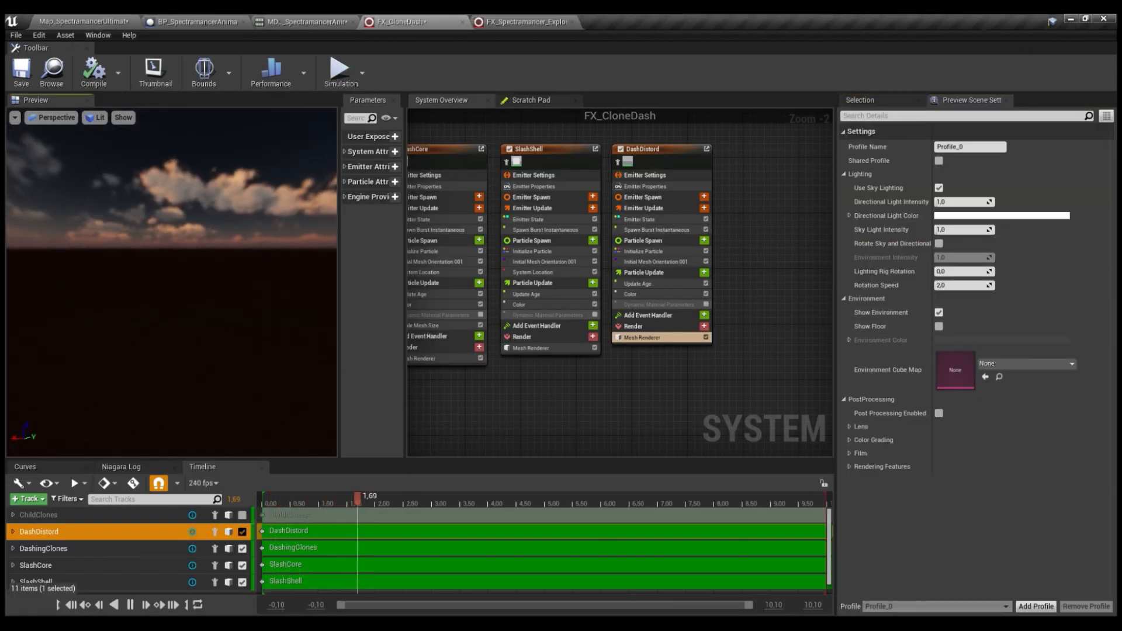
pyautogui.moveTo(239, 240); pyautogui.dragTo(212, 232)
pyautogui.press('/')
pyautogui.scroll(-1, 241, 242)
pyautogui.press('/')
pyautogui.click(617, 162)
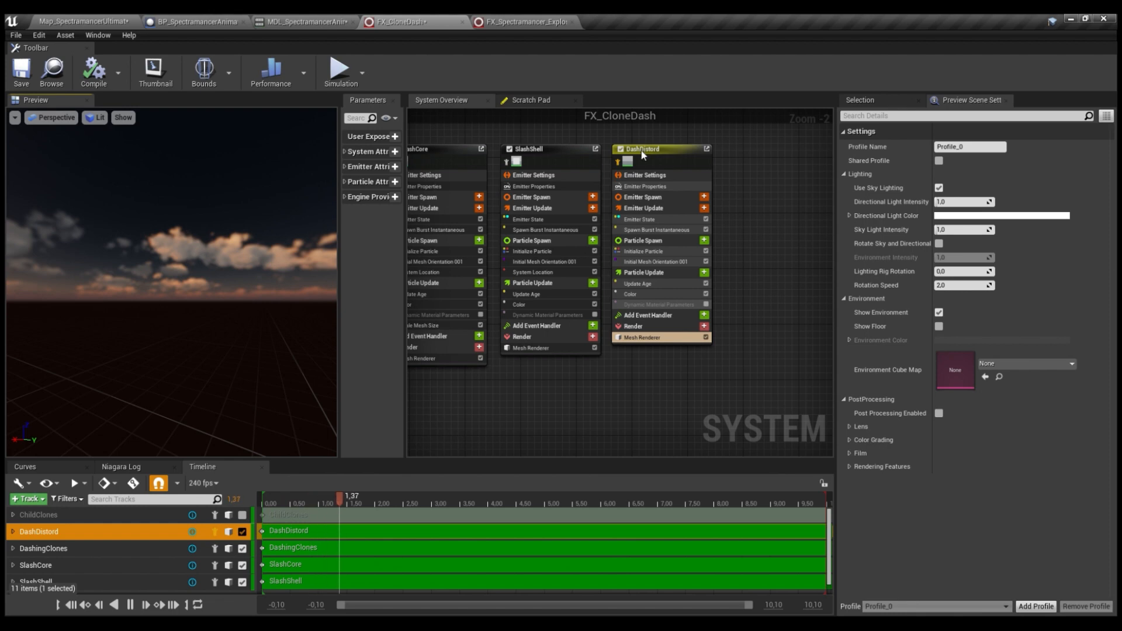
pyautogui.click(617, 161)
# Enable the ChildClones emitter and check the combined clone dash effect in the preview
pyautogui.moveTo(578, 135); pyautogui.dragTo(647, 164, button='right')
pyautogui.scroll(-2, 747, 154)
pyautogui.scroll(2, 614, 153)
pyautogui.click(643, 196)
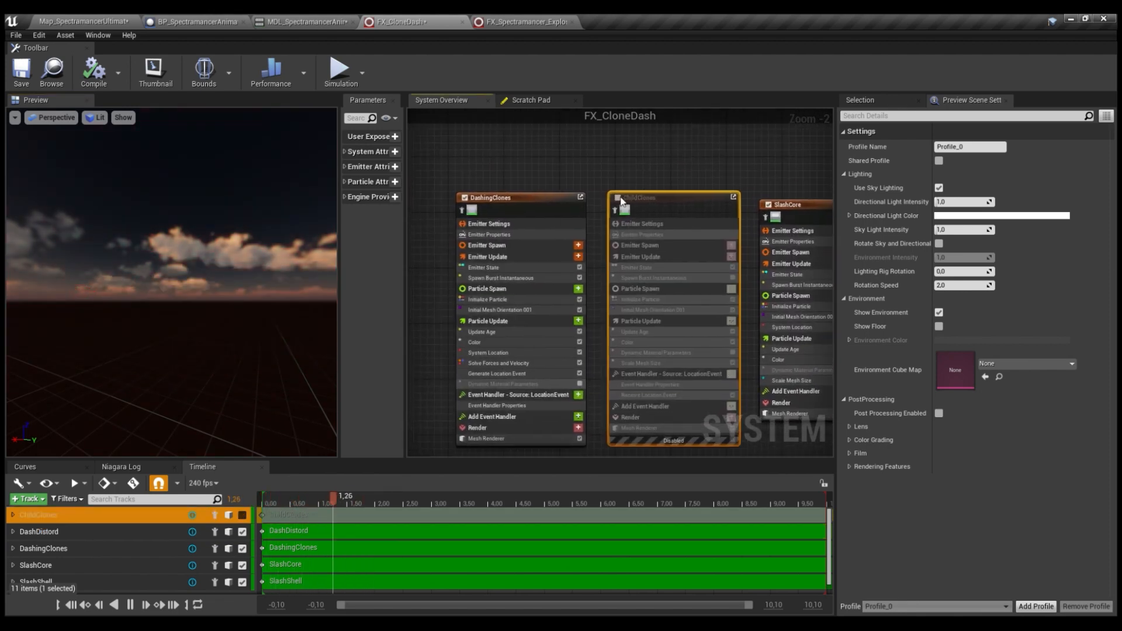
pyautogui.click(617, 198)
pyautogui.moveTo(202, 247); pyautogui.dragTo(168, 323)
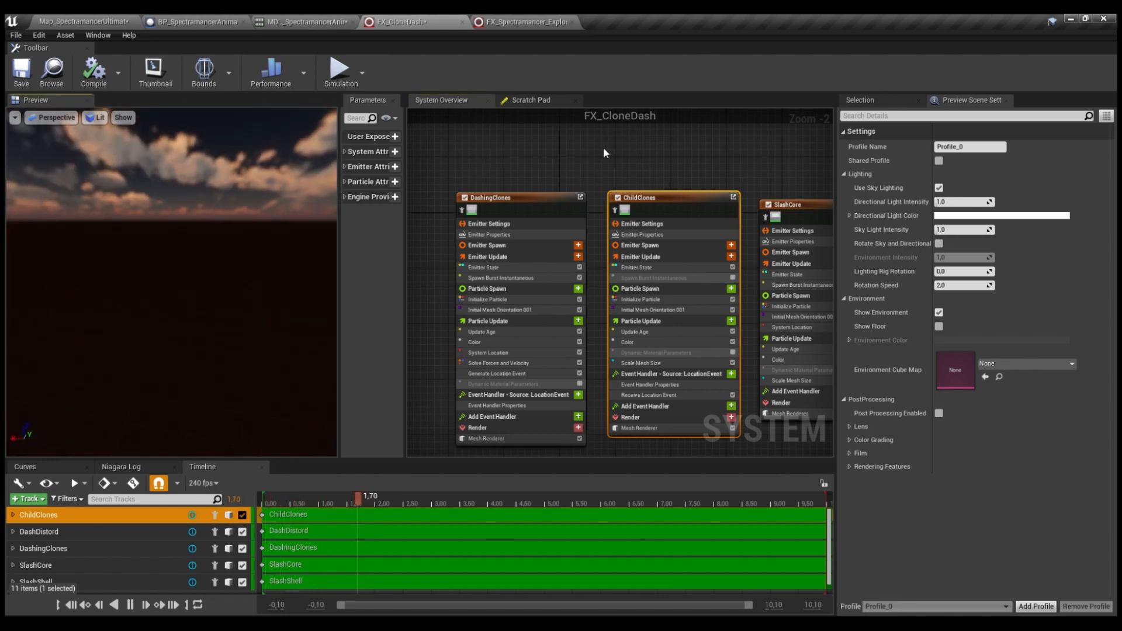
# Hide the environment in the Niagara preview scene
pyautogui.moveTo(602, 150); pyautogui.dragTo(549, 141, button='right')
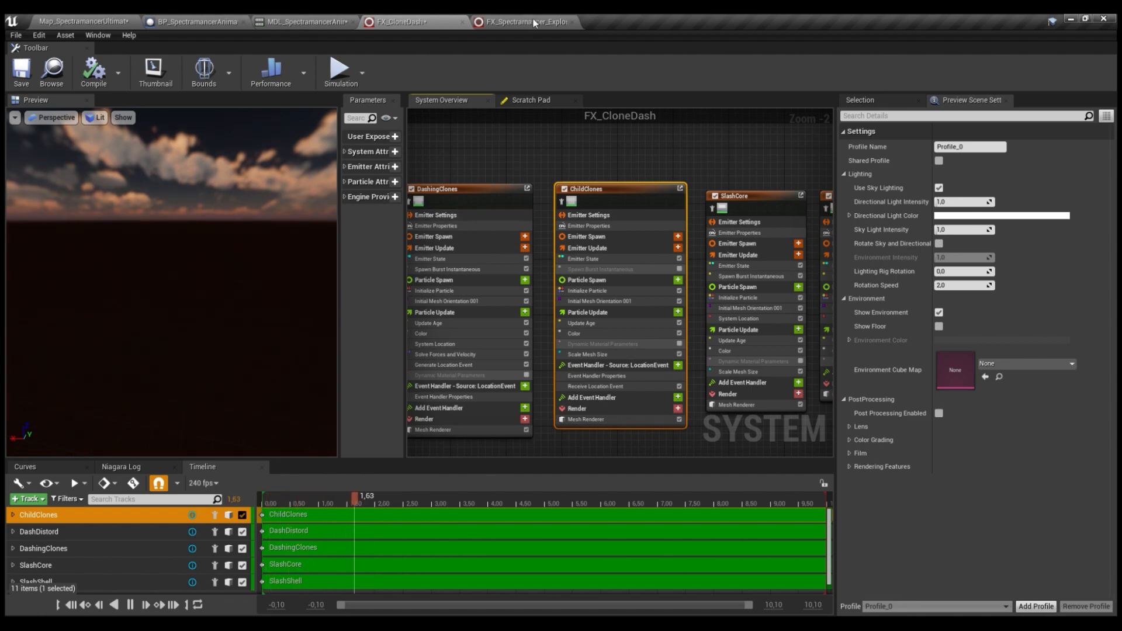
pyautogui.moveTo(654, 142); pyautogui.dragTo(610, 142, button='right')
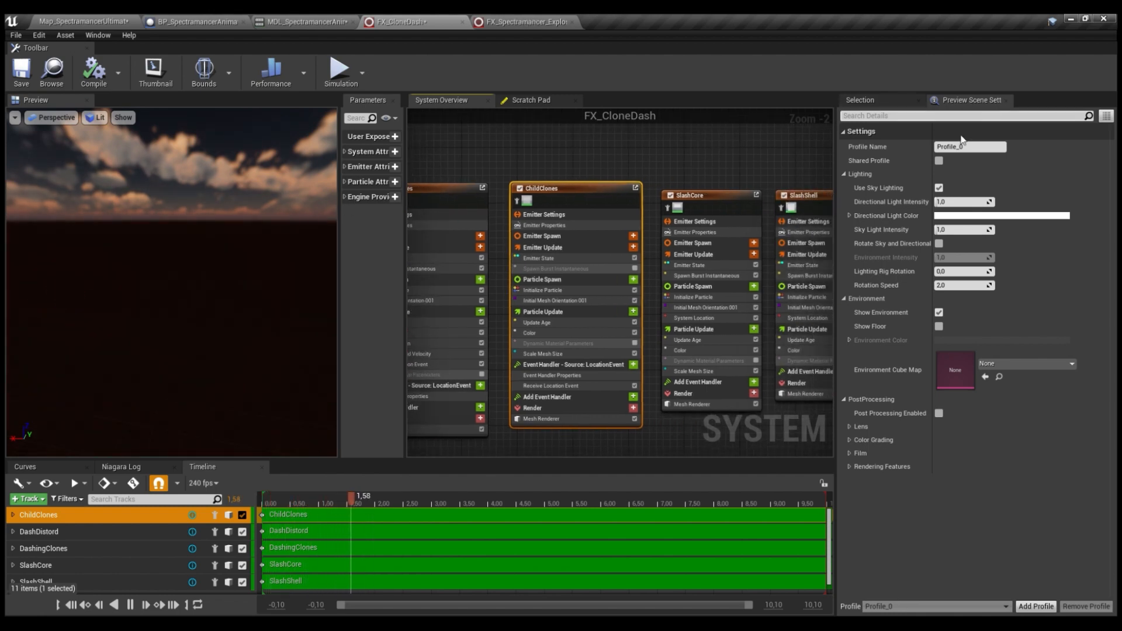
pyautogui.click(938, 312)
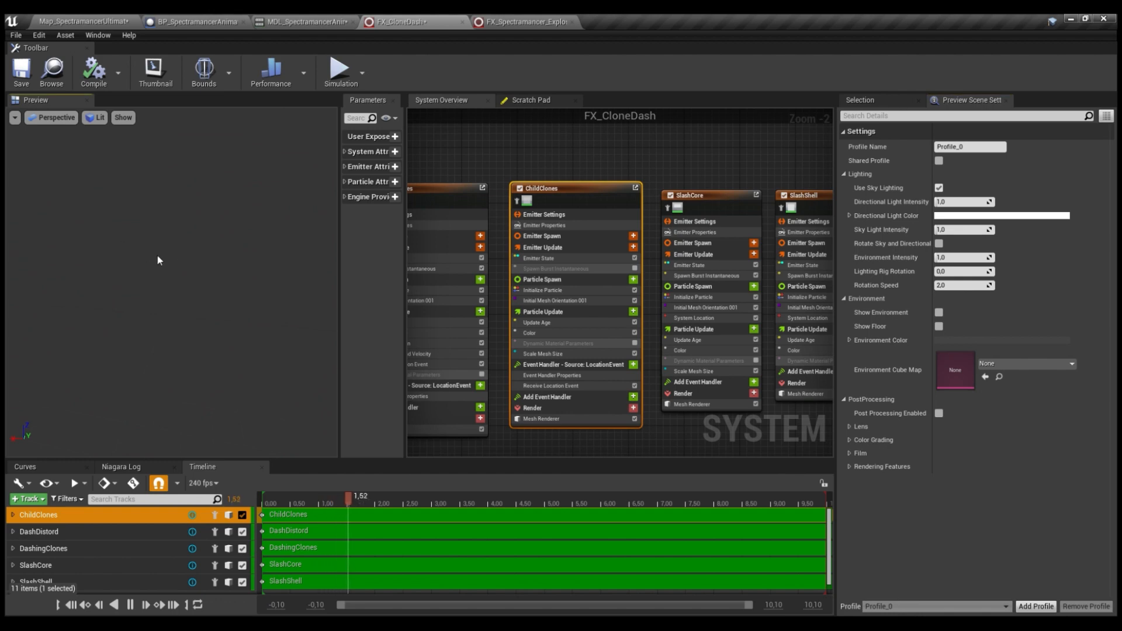
# Disable the ChildClones emitter and select the LocationEvent handler stage of DashingClones
pyautogui.moveTo(499, 177); pyautogui.dragTo(549, 140, button='right')
pyautogui.click(631, 344)
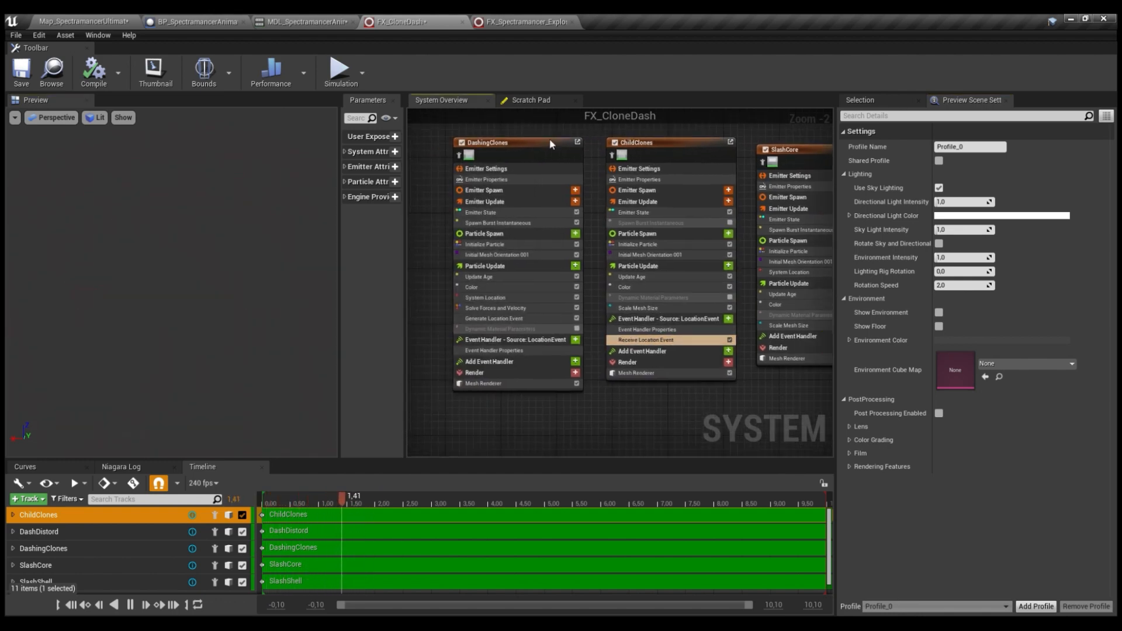
pyautogui.click(514, 142)
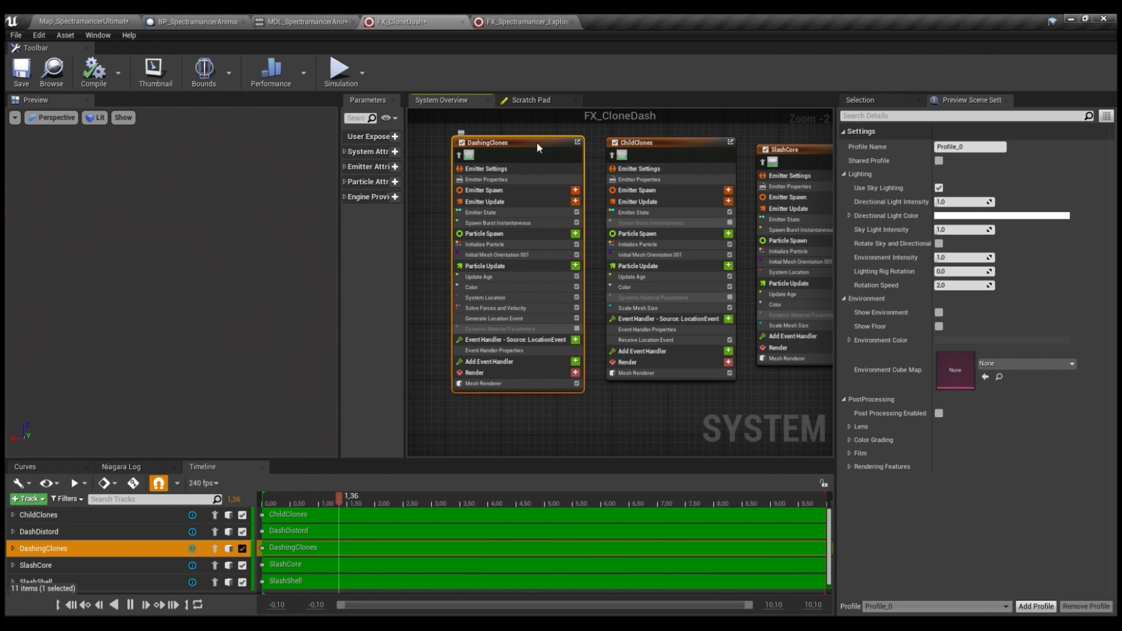
pyautogui.click(615, 143)
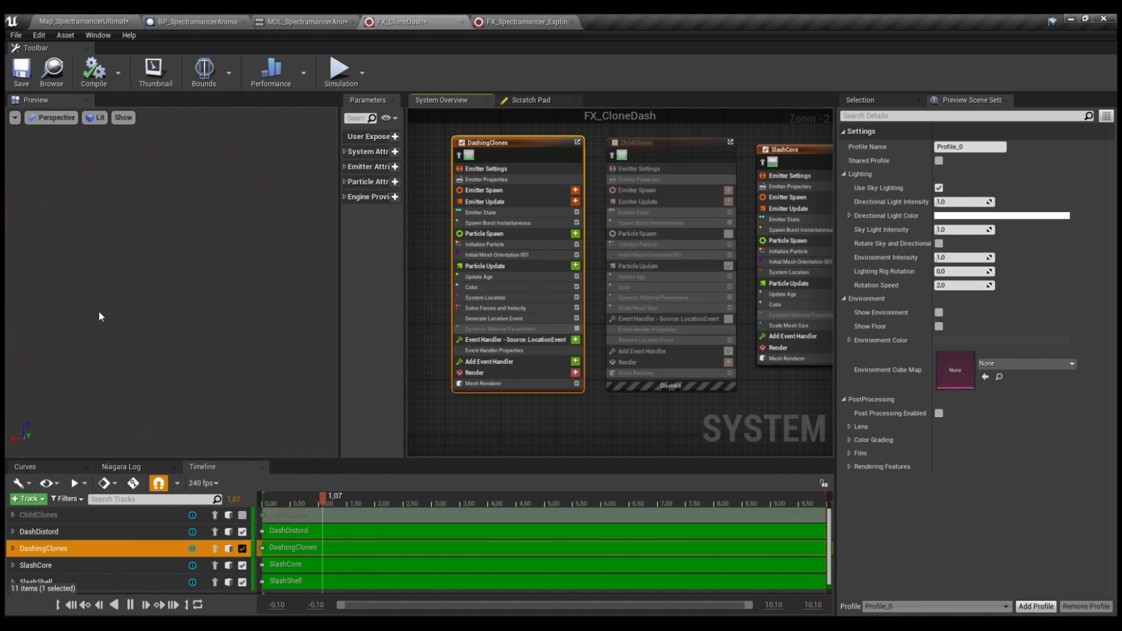
pyautogui.click(717, 134)
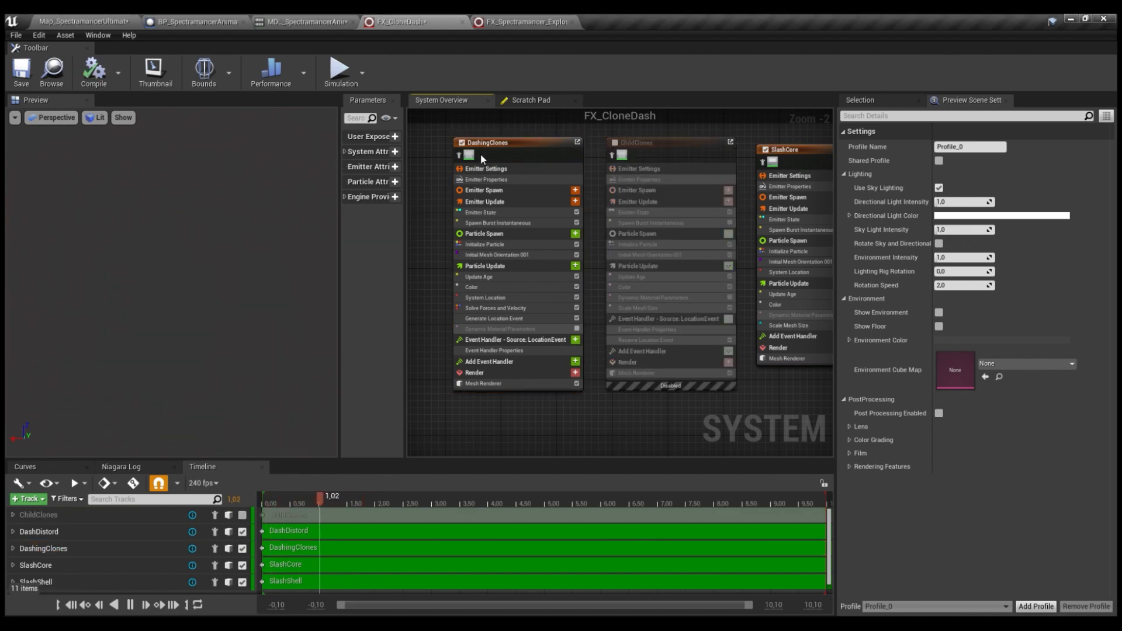
pyautogui.click(493, 339)
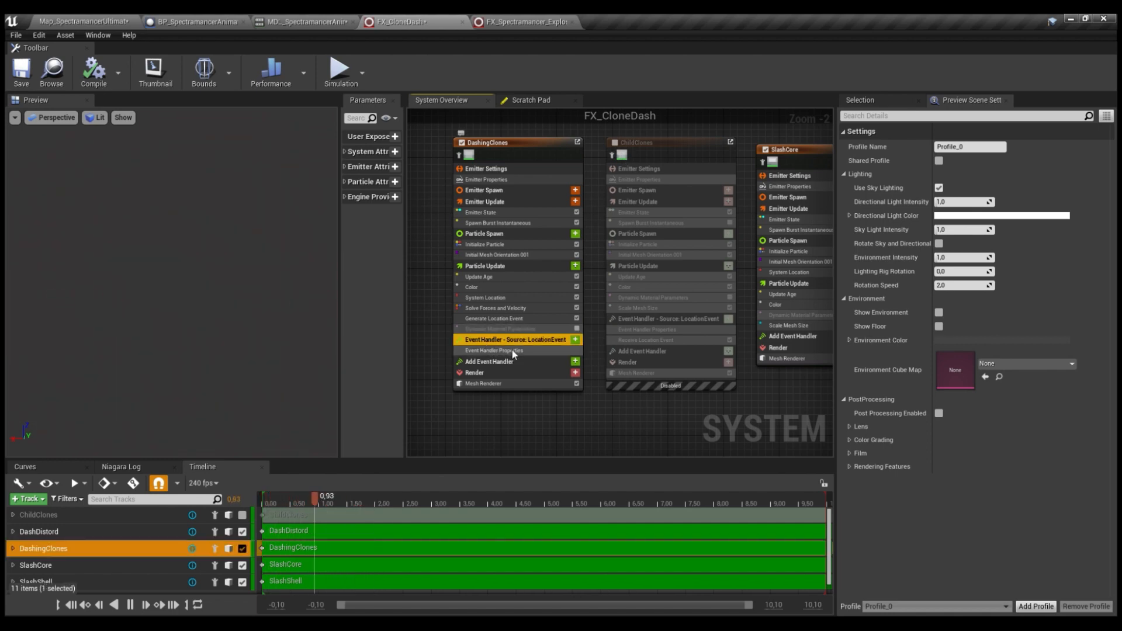
# Add an event handler to the SlashCore emitter and review its Event Handler Properties
pyautogui.moveTo(769, 383); pyautogui.dragTo(632, 374, button='right')
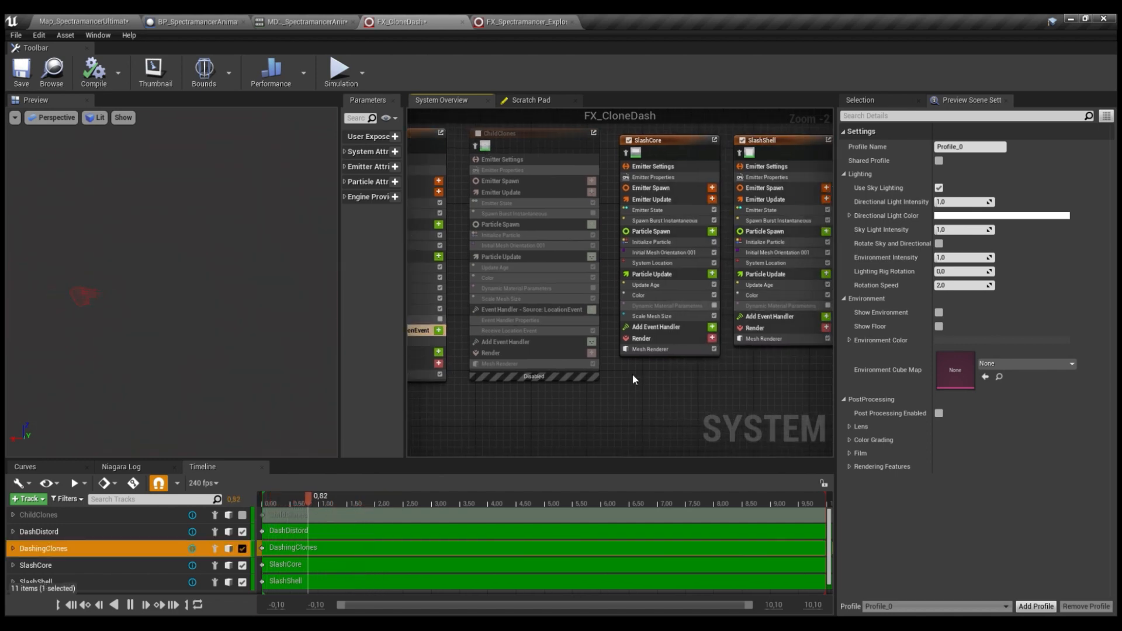
pyautogui.click(711, 328)
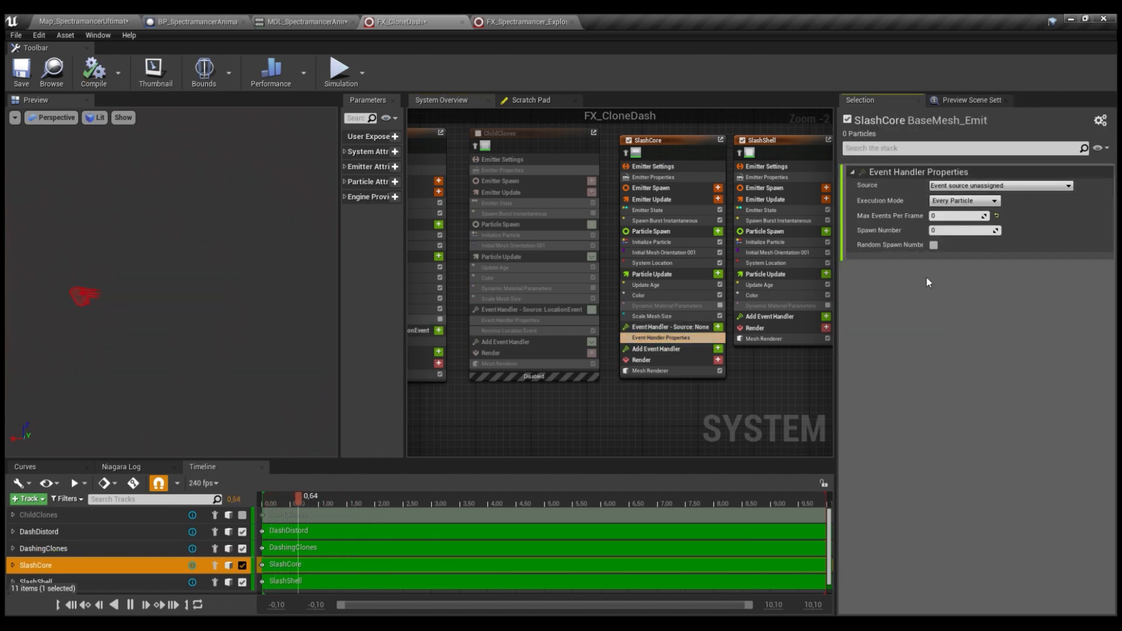
pyautogui.moveTo(664, 421); pyautogui.dragTo(750, 400, button='right')
pyautogui.click(753, 306)
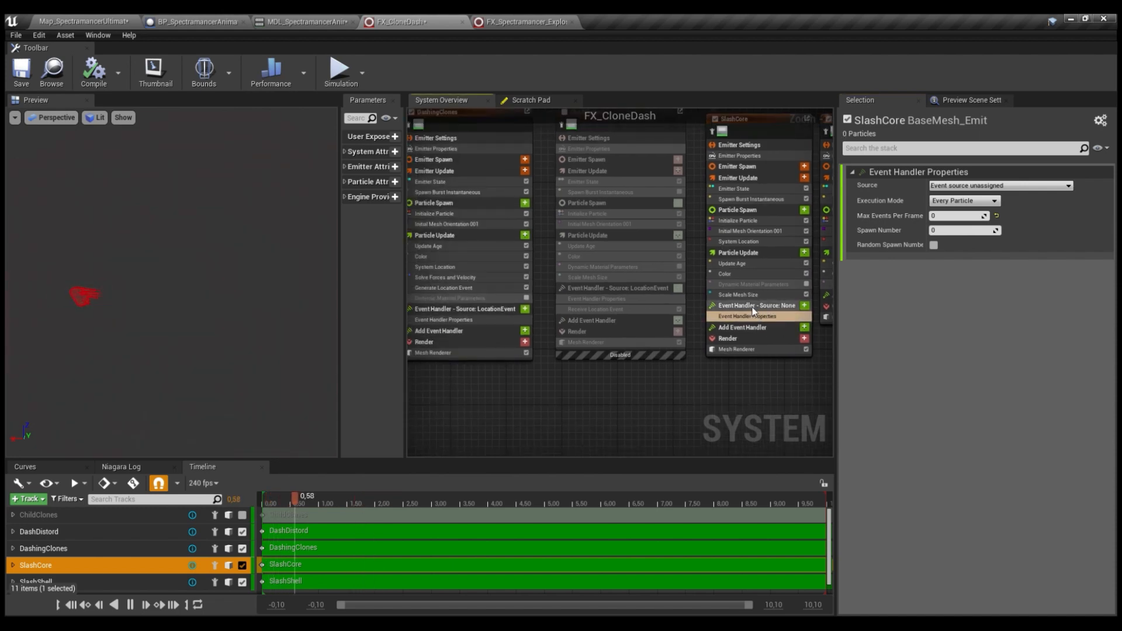
pyautogui.click(748, 316)
# Delete the unassigned event handler from the SlashCore emitter
pyautogui.moveTo(759, 320); pyautogui.dragTo(688, 328, button='right')
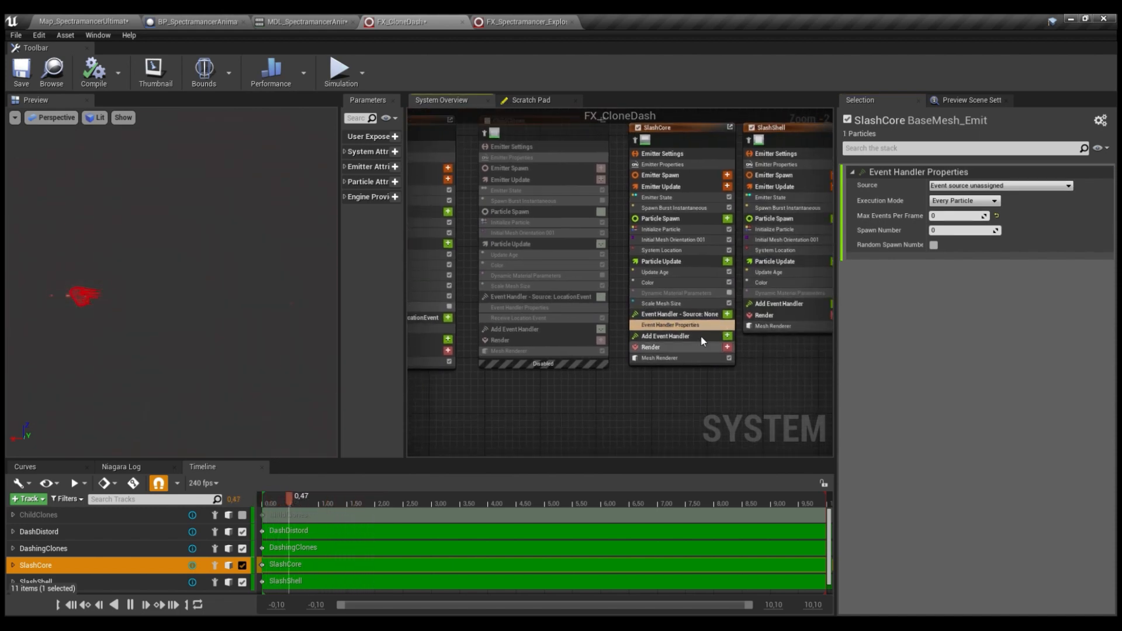
pyautogui.click(693, 316)
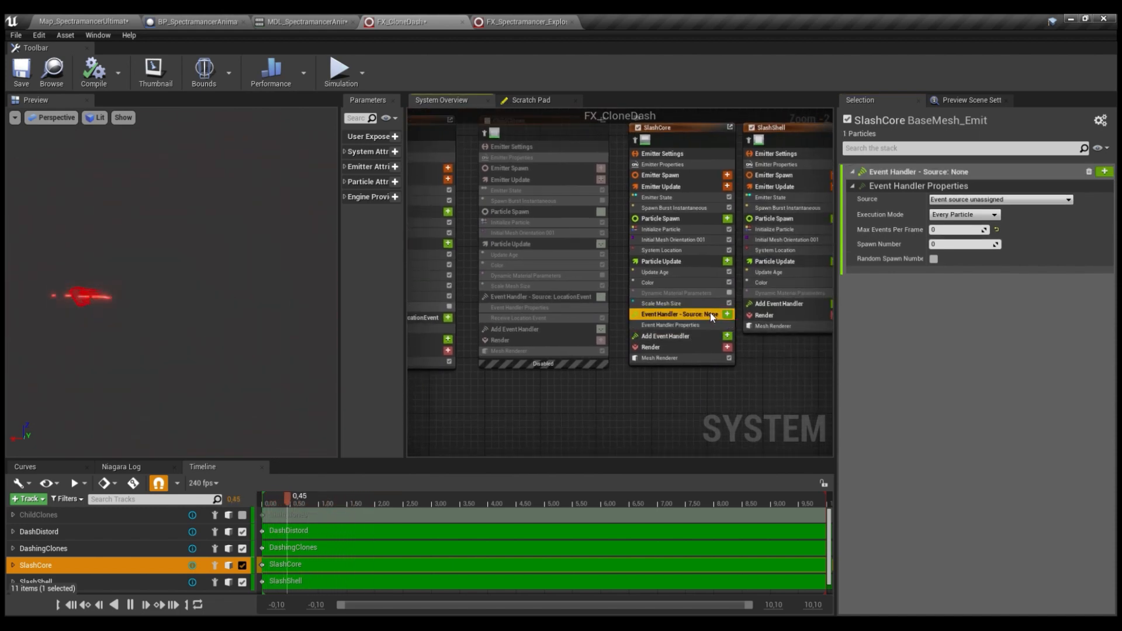
pyautogui.press('Delete')
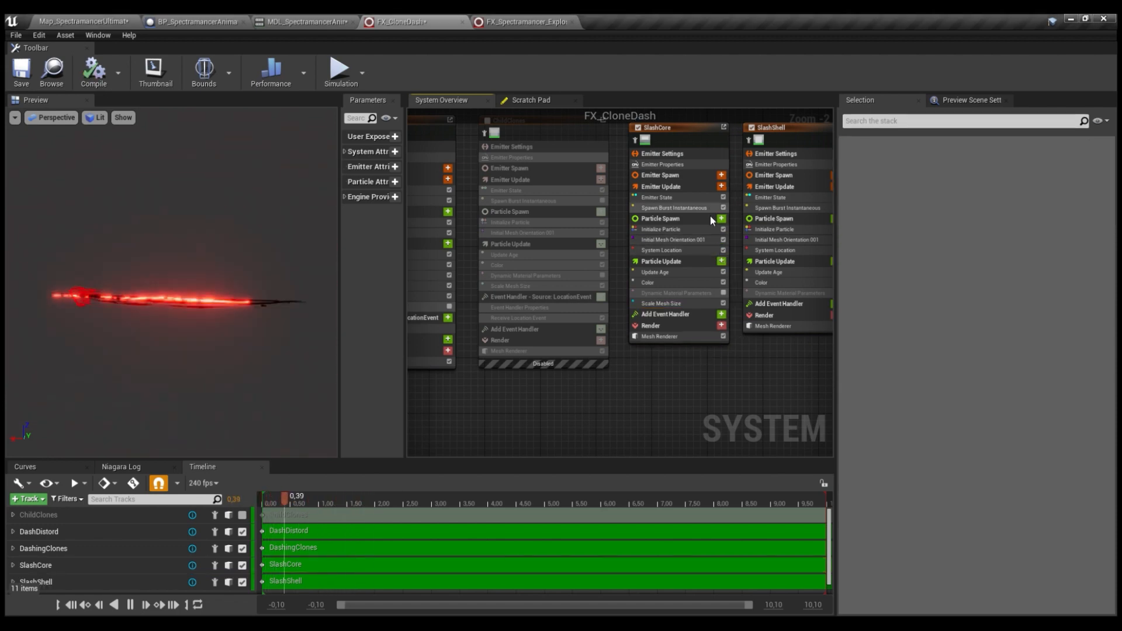
# Review the Generate Location Event module and the Event Handler Properties of the DashingClones emitter
pyautogui.moveTo(426, 257); pyautogui.dragTo(581, 268, button='right')
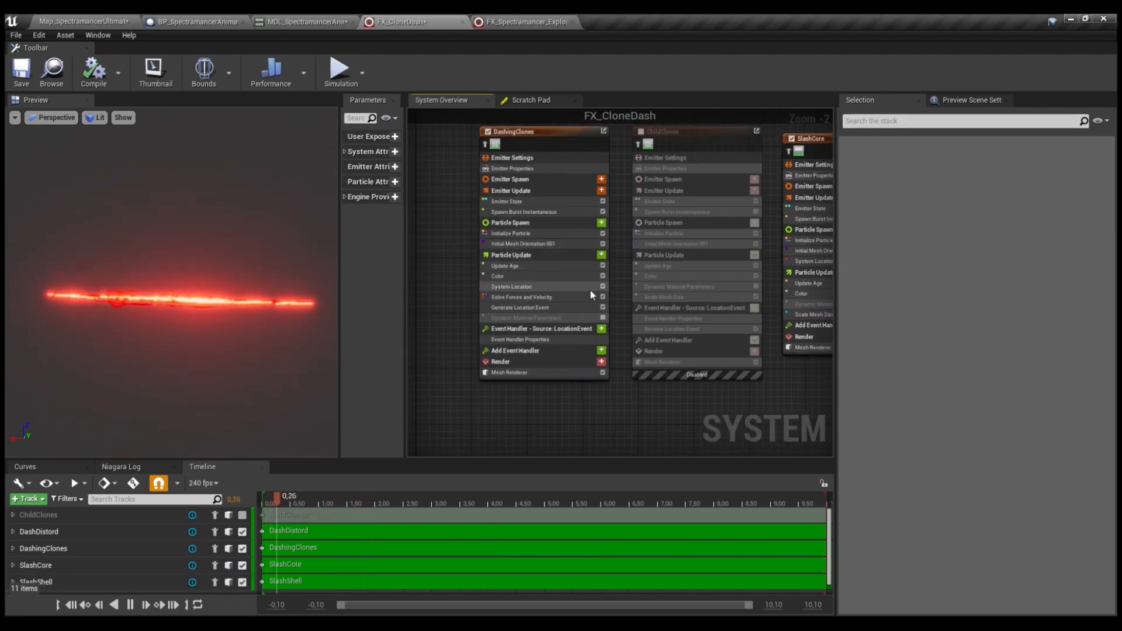
pyautogui.click(533, 309)
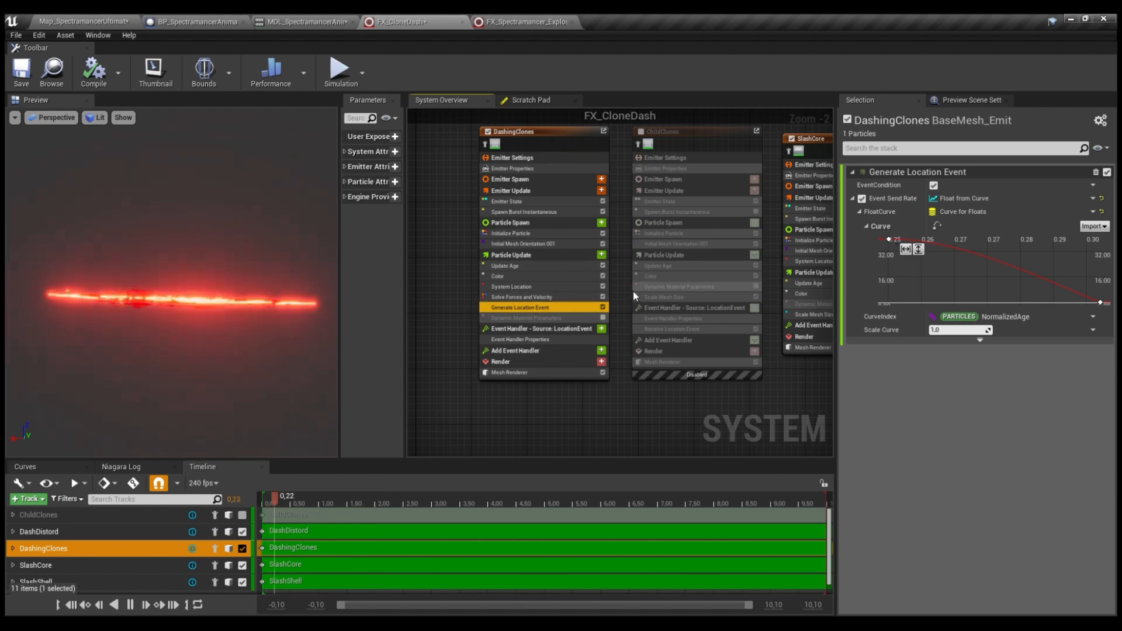
pyautogui.moveTo(613, 276); pyautogui.dragTo(595, 276, button='right')
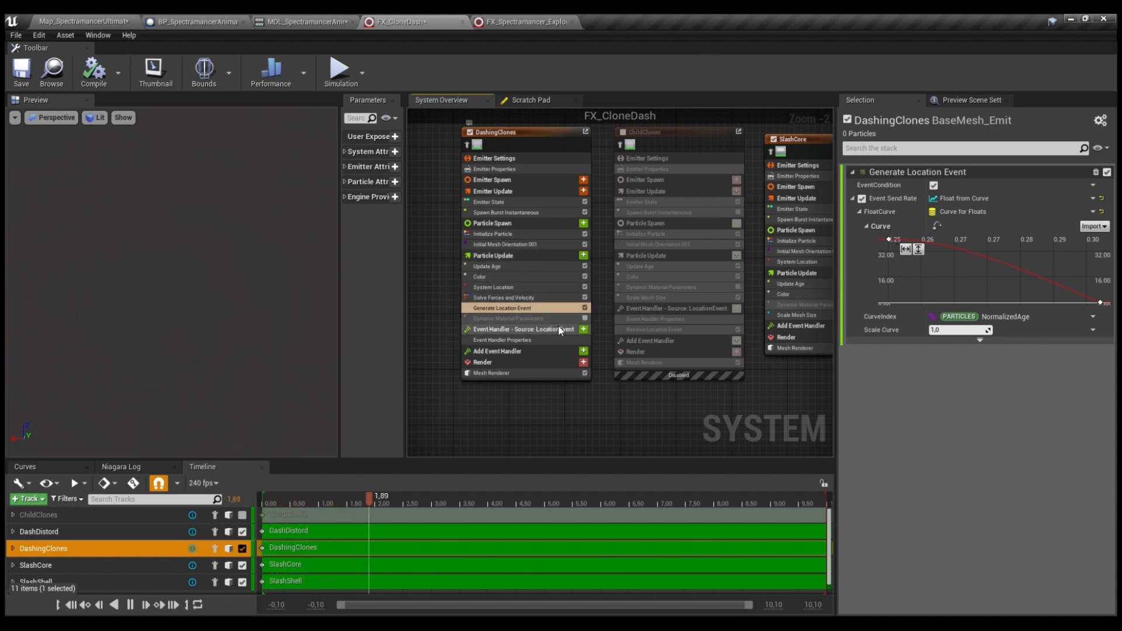
pyautogui.moveTo(559, 326); pyautogui.dragTo(497, 304, button='right')
pyautogui.moveTo(562, 322)
pyautogui.mouseDown(button='right')
pyautogui.moveTo(536, 314)
pyautogui.moveTo(573, 306)
pyautogui.moveTo(557, 323)
pyautogui.mouseUp(button='right')
pyautogui.click(503, 310)
pyautogui.moveTo(592, 133); pyautogui.dragTo(586, 174, button='right')
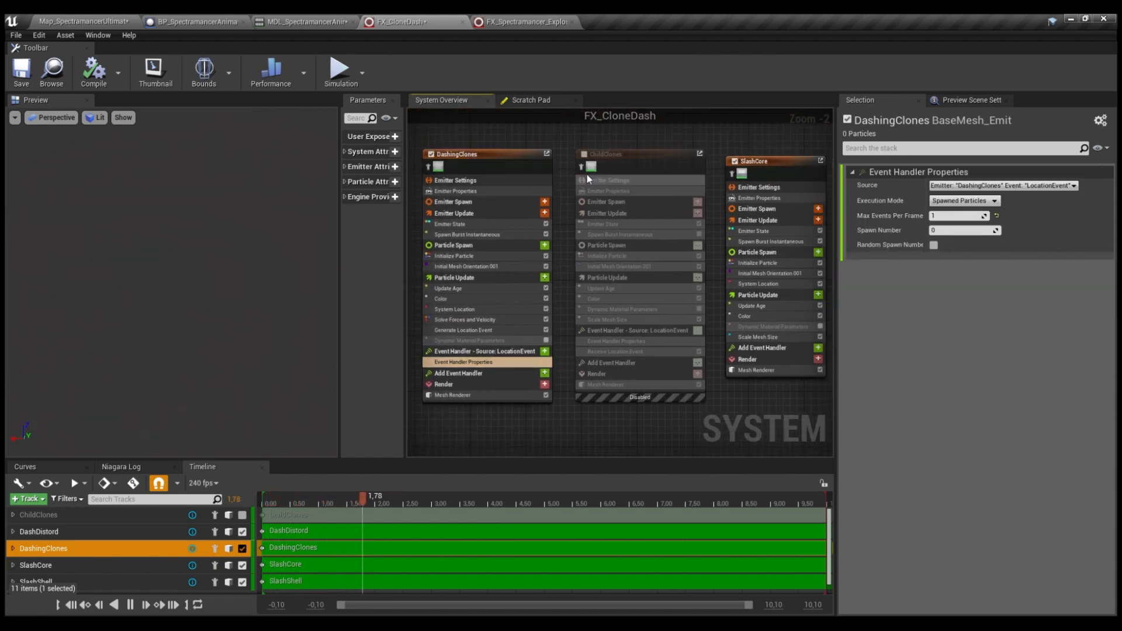
# Enable the ChildClones emitter and select its LocationEvent event handler stage
pyautogui.click(583, 154)
pyautogui.moveTo(605, 347); pyautogui.dragTo(608, 313, button='right')
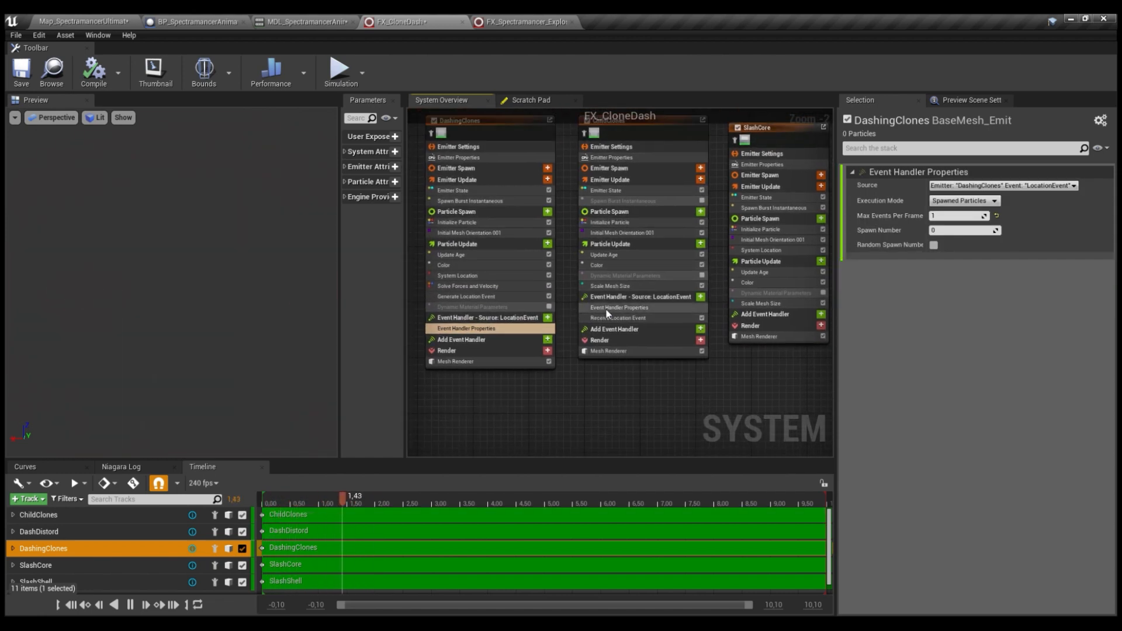
pyautogui.click(607, 308)
pyautogui.click(644, 296)
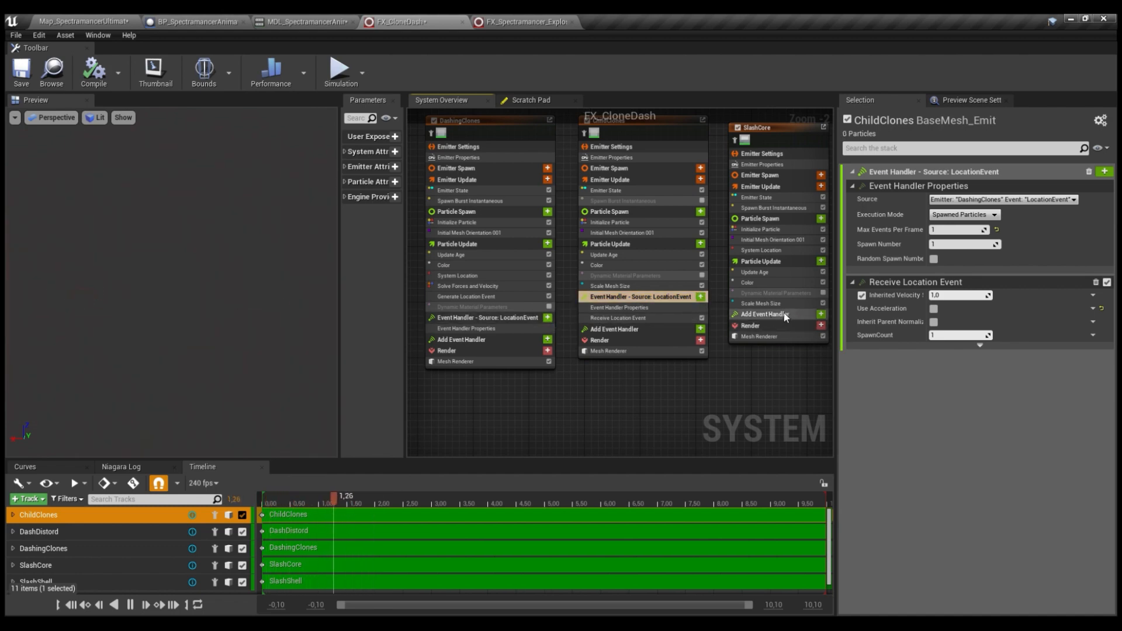
# Examine the ChildClones handler's Event Handler Properties and its Receive Location Event module separately
pyautogui.click(625, 309)
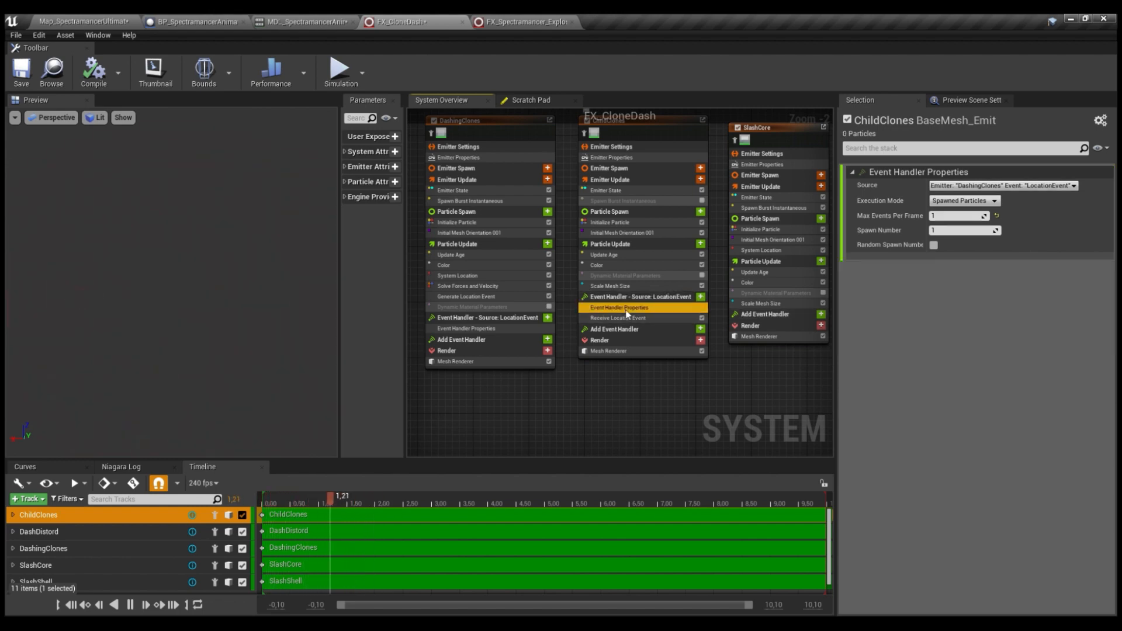
pyautogui.click(628, 317)
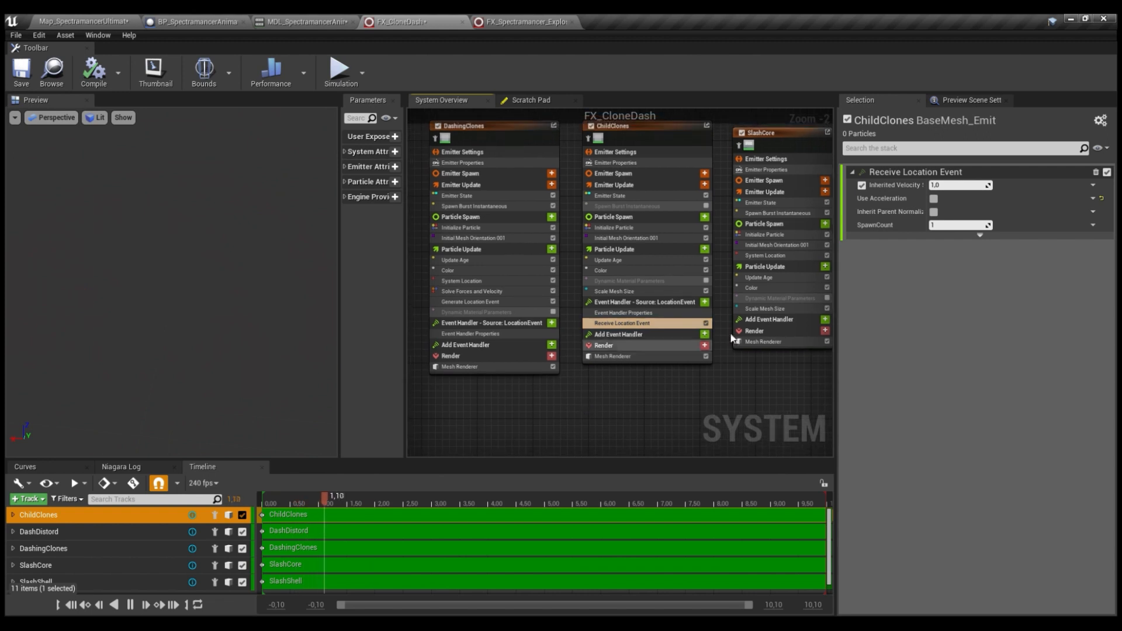
pyautogui.click(638, 313)
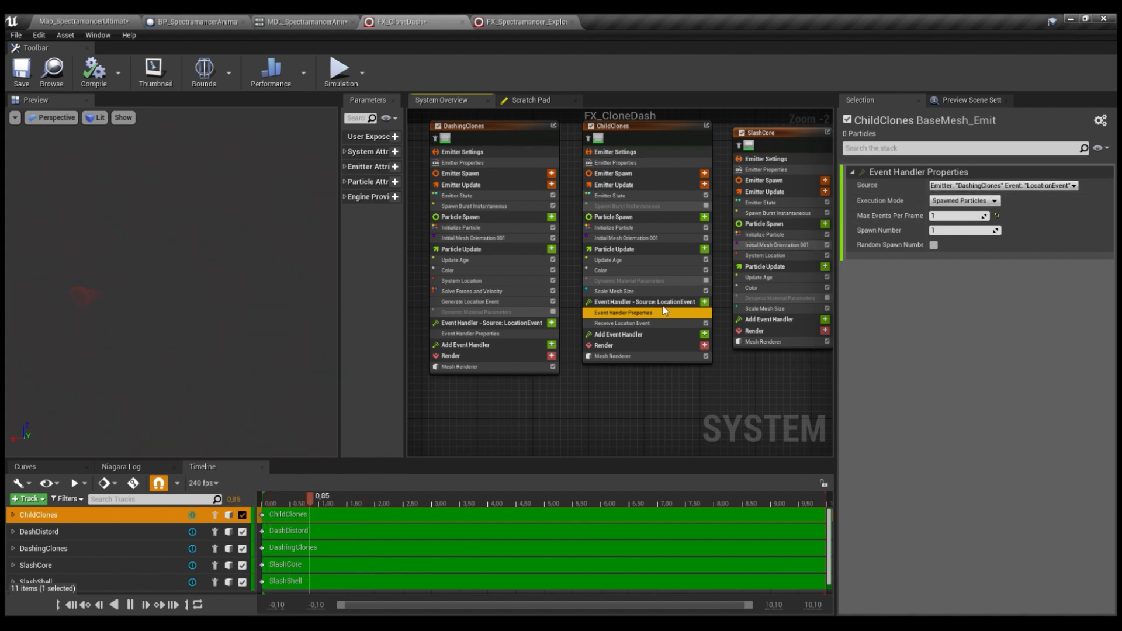
pyautogui.moveTo(657, 360); pyautogui.dragTo(652, 375, button='right')
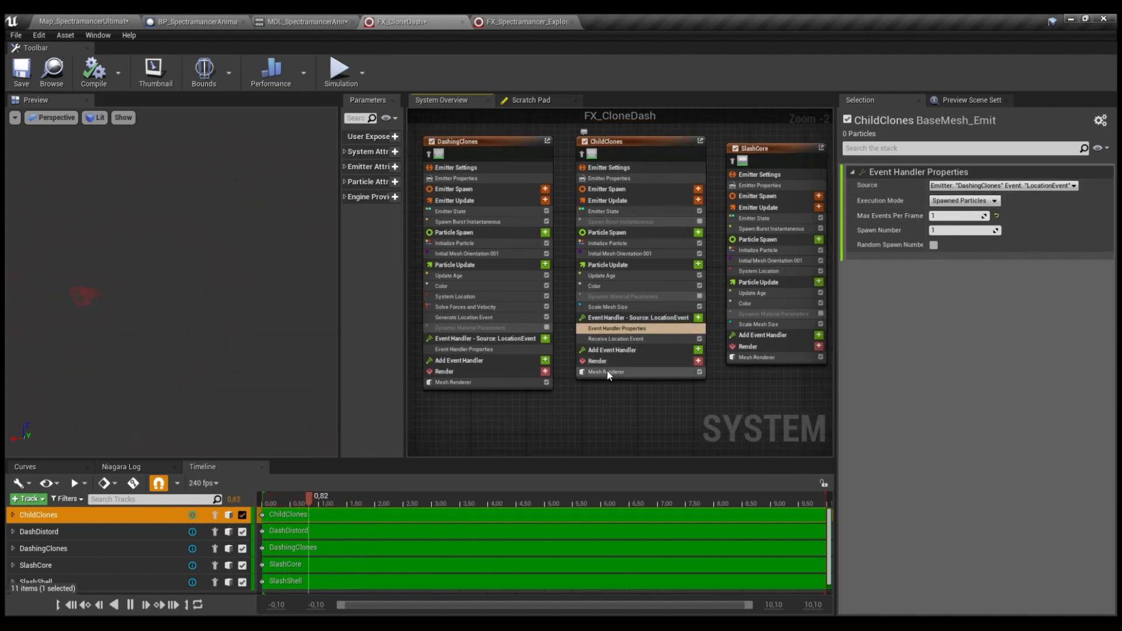
pyautogui.click(621, 340)
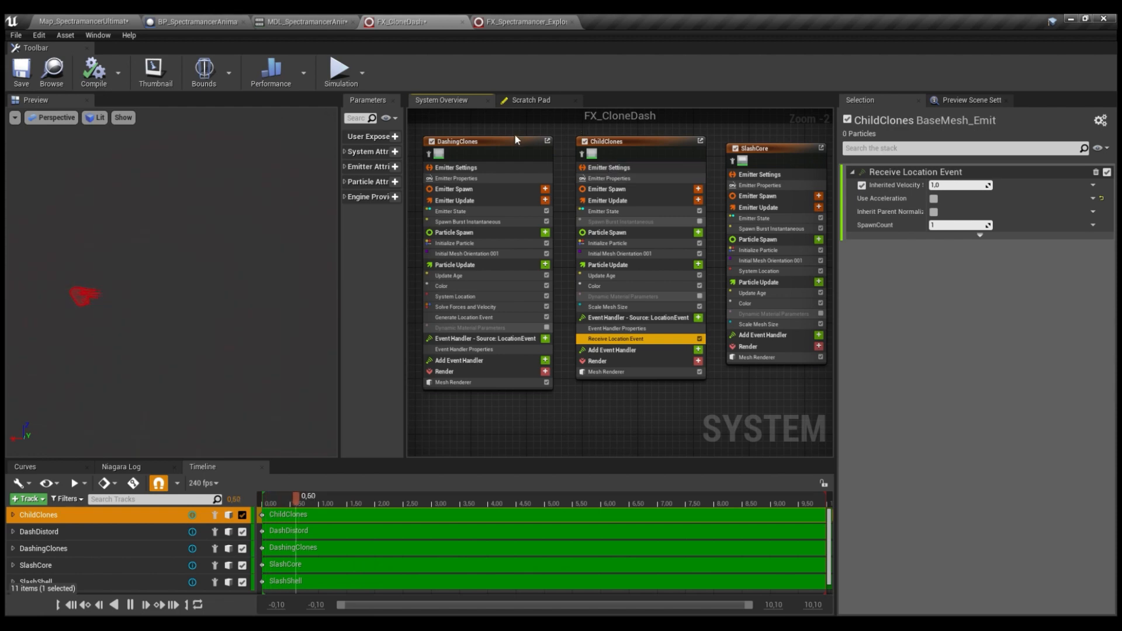
pyautogui.moveTo(444, 143); pyautogui.dragTo(497, 150, button='right')
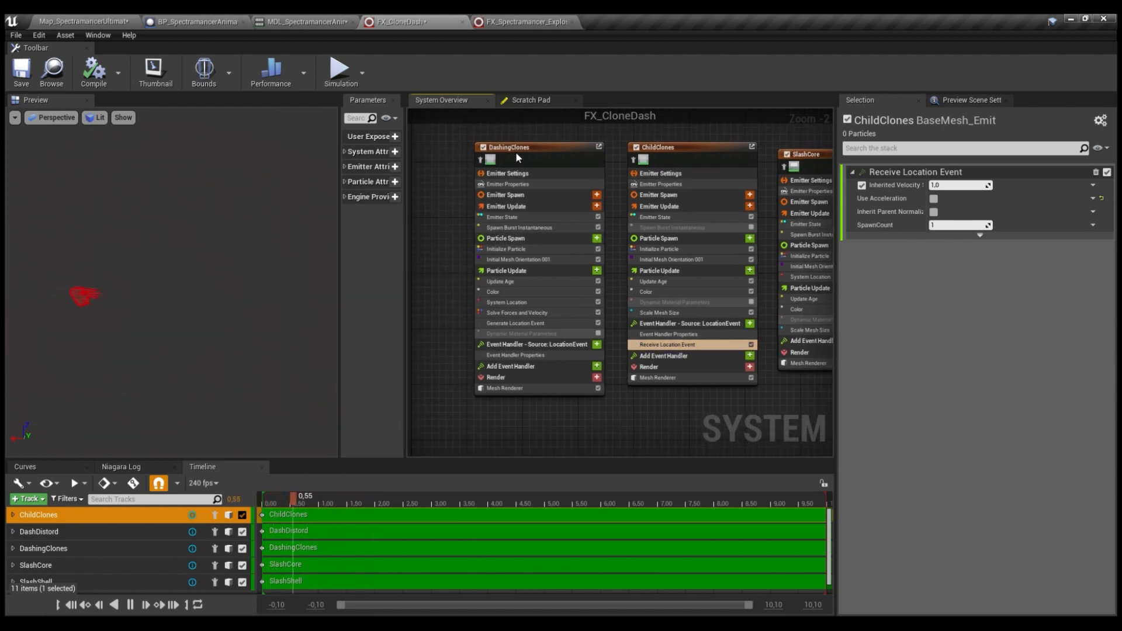
pyautogui.moveTo(602, 166); pyautogui.dragTo(603, 170, button='right')
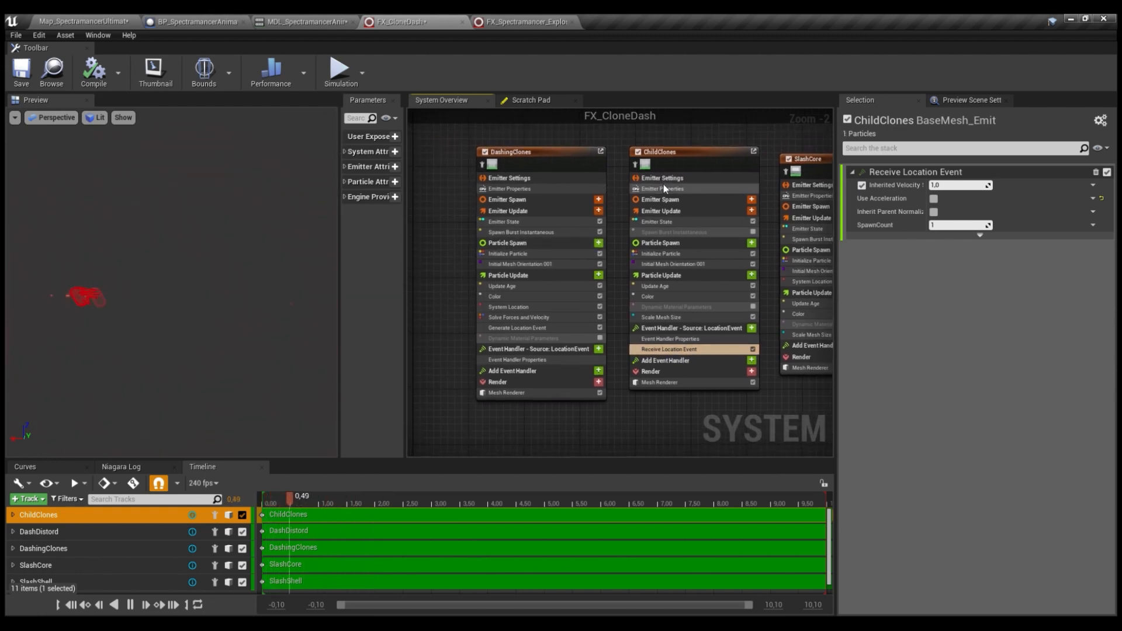
# Open the Emitter Properties of the ChildClones emitter and check its Requires Persistent IDs option
pyautogui.click(684, 163)
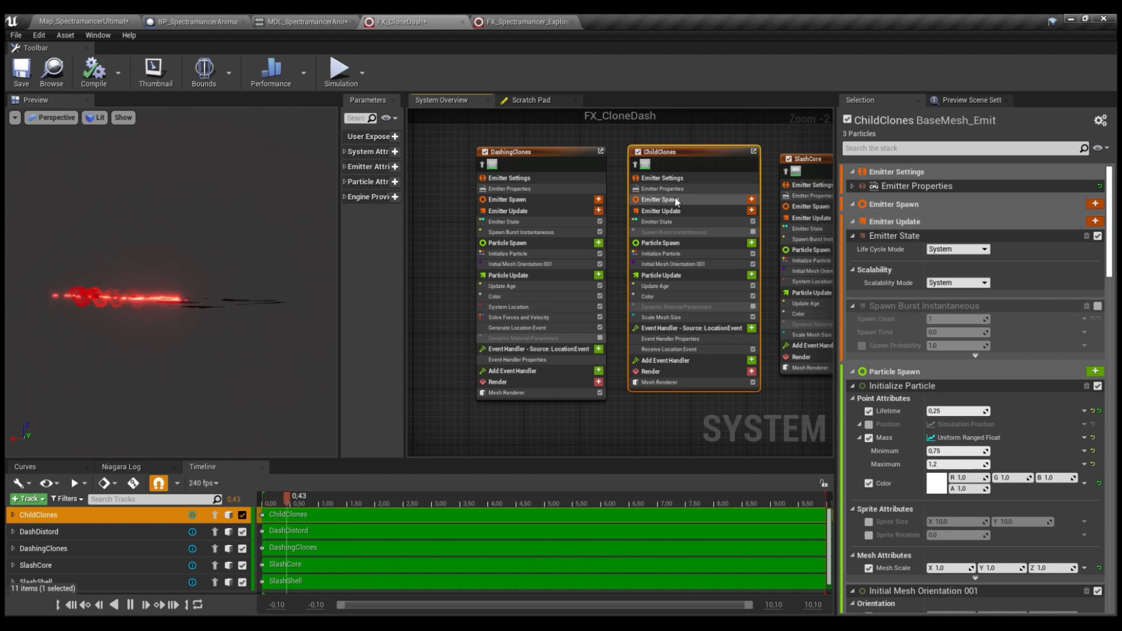
pyautogui.click(896, 172)
pyautogui.click(916, 186)
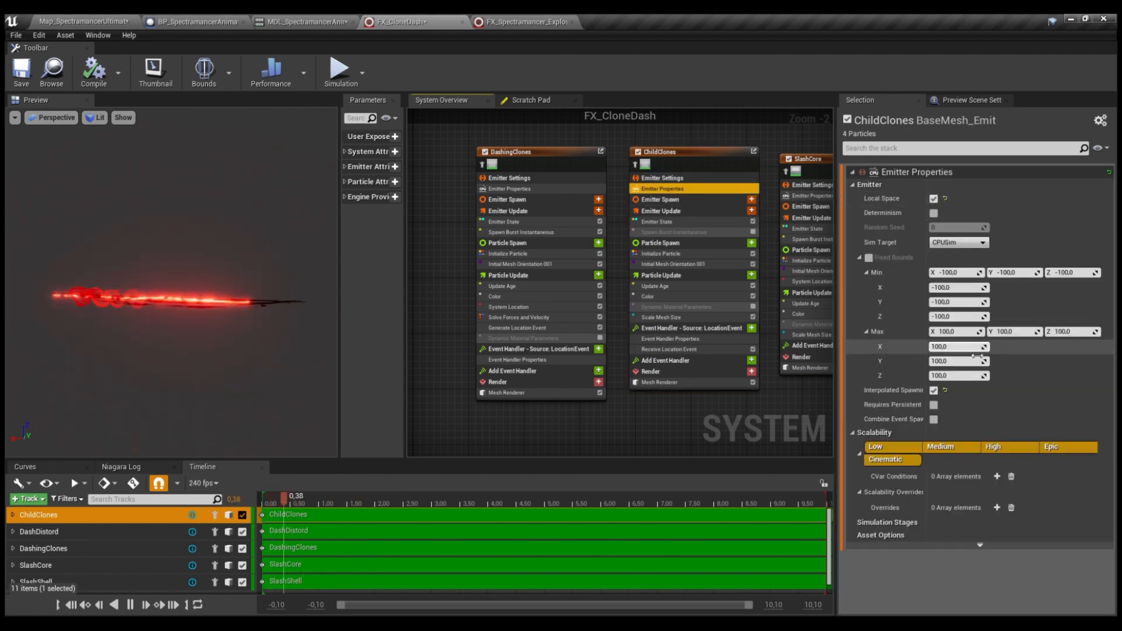
pyautogui.click(933, 405)
# Check the Requires Persistent IDs option in the DashingClones Emitter Properties, widening the name column to show its full label
pyautogui.click(525, 188)
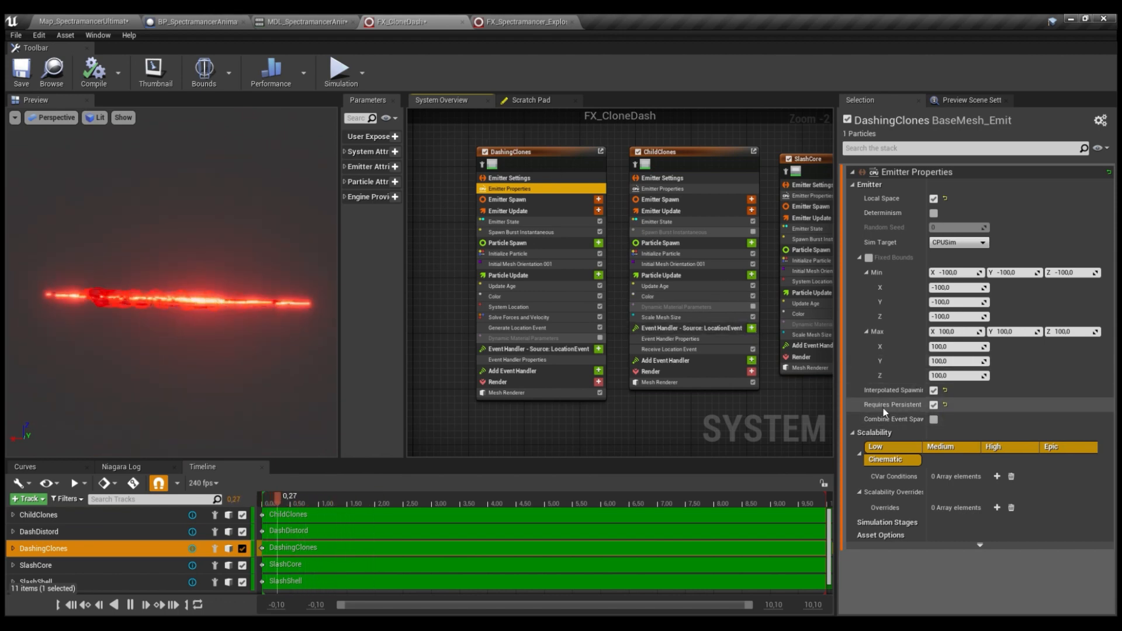
pyautogui.click(934, 404)
pyautogui.moveTo(944, 404); pyautogui.dragTo(936, 406)
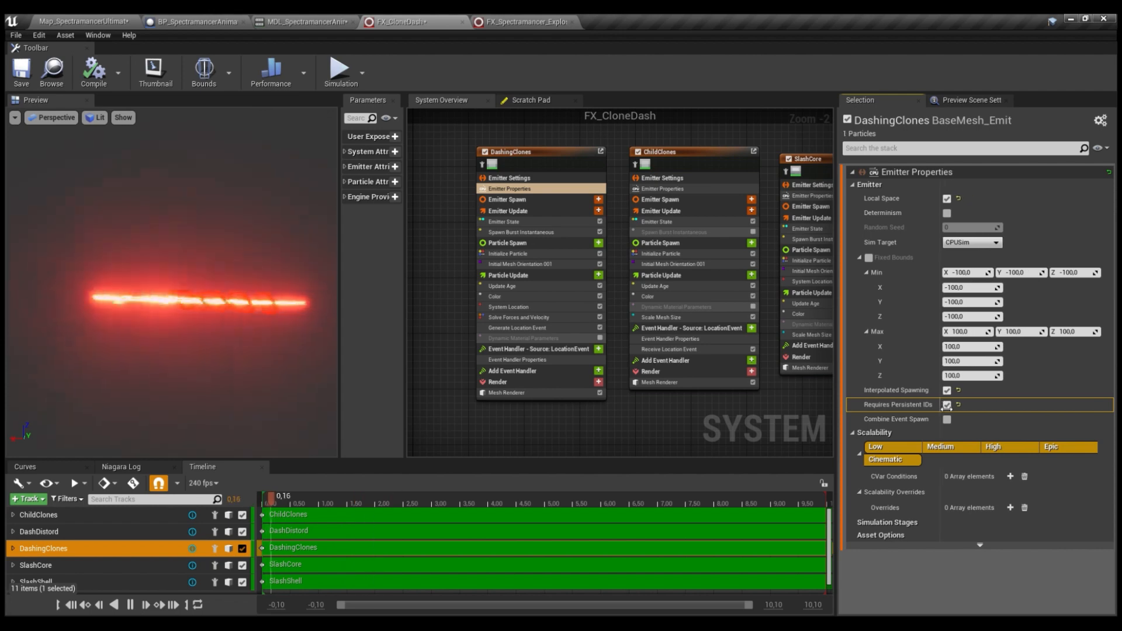
pyautogui.moveTo(486, 260); pyautogui.dragTo(440, 256, button='right')
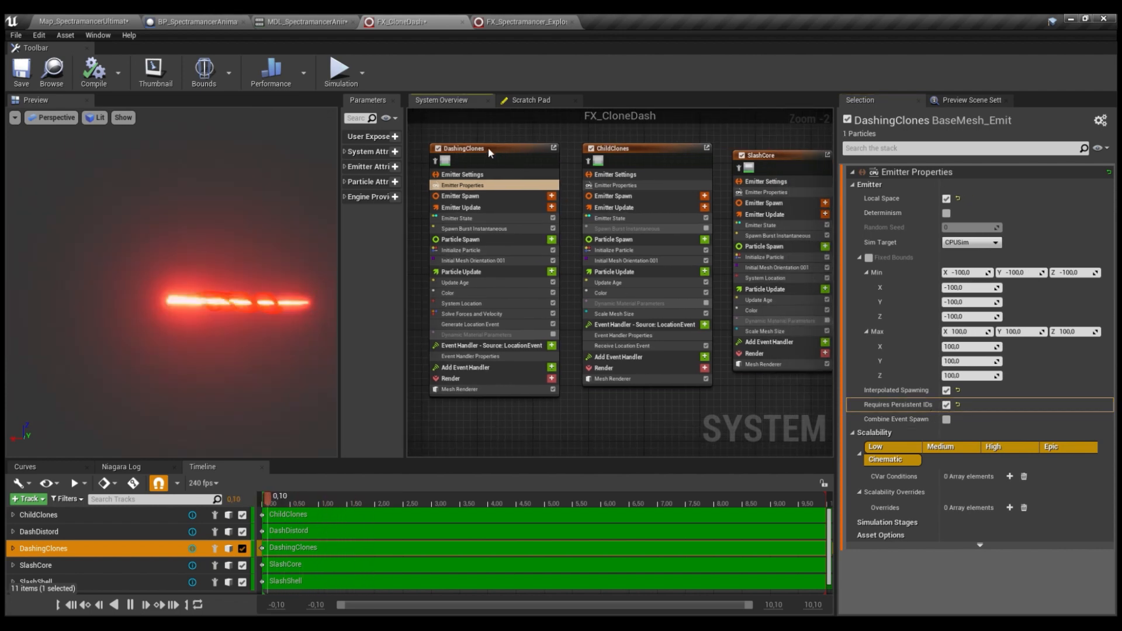
# Save and close the FX_CloneDash system, and bring up the FX_Spectramancer_Explosion system
pyautogui.moveTo(498, 136); pyautogui.dragTo(458, 145, button='right')
pyautogui.scroll(-1, 703, 142)
pyautogui.moveTo(703, 142); pyautogui.dragTo(538, 143, button='right')
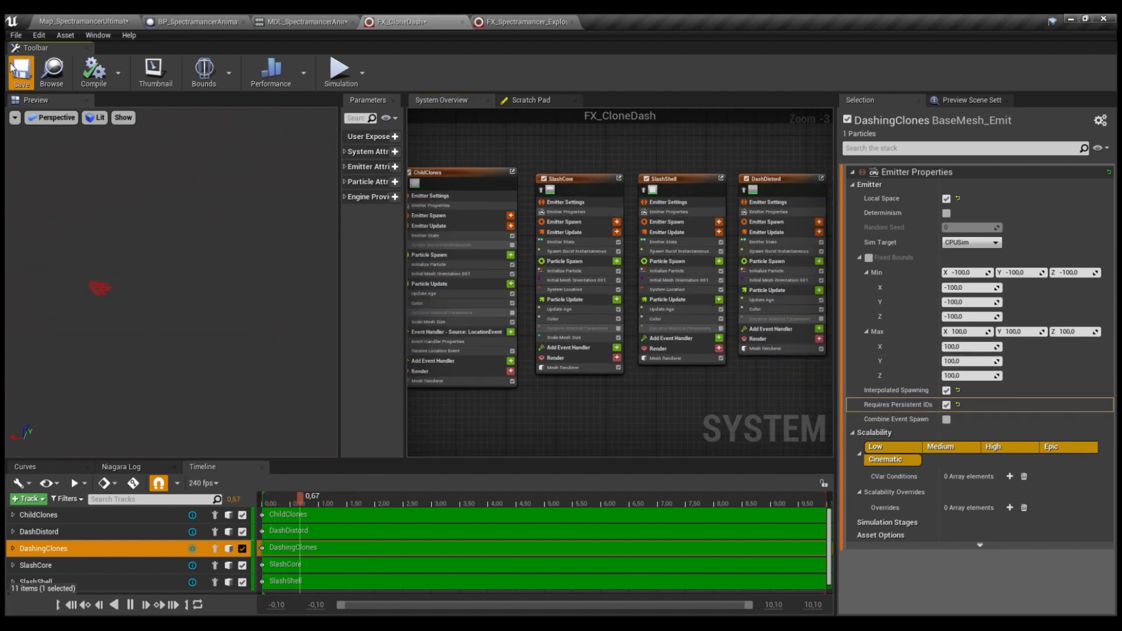
pyautogui.click(107, 22)
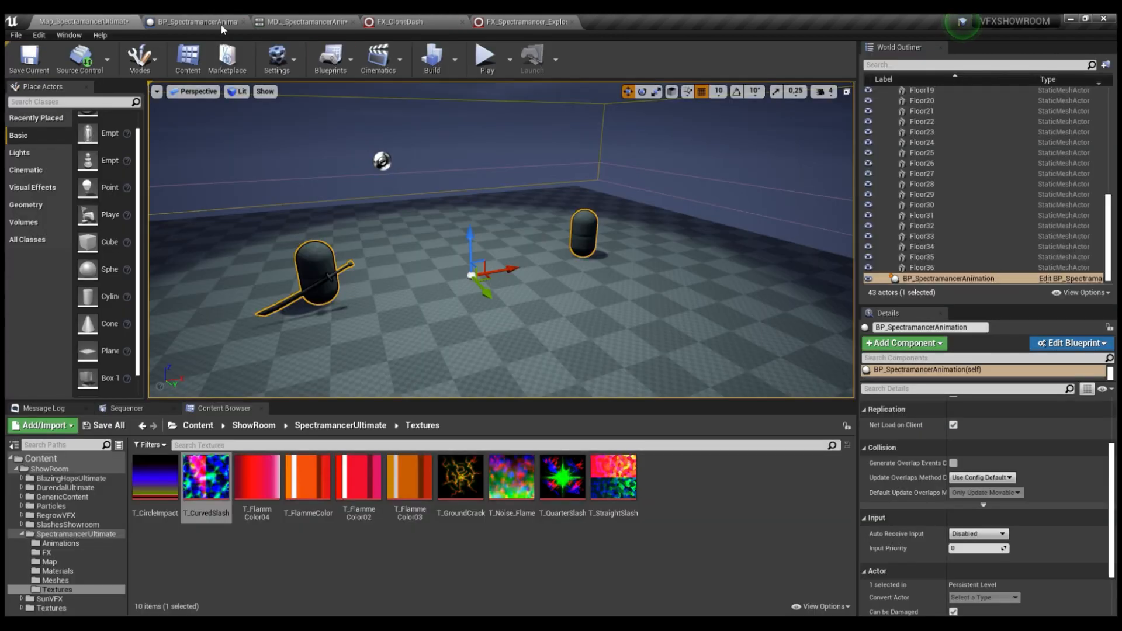
pyautogui.click(298, 23)
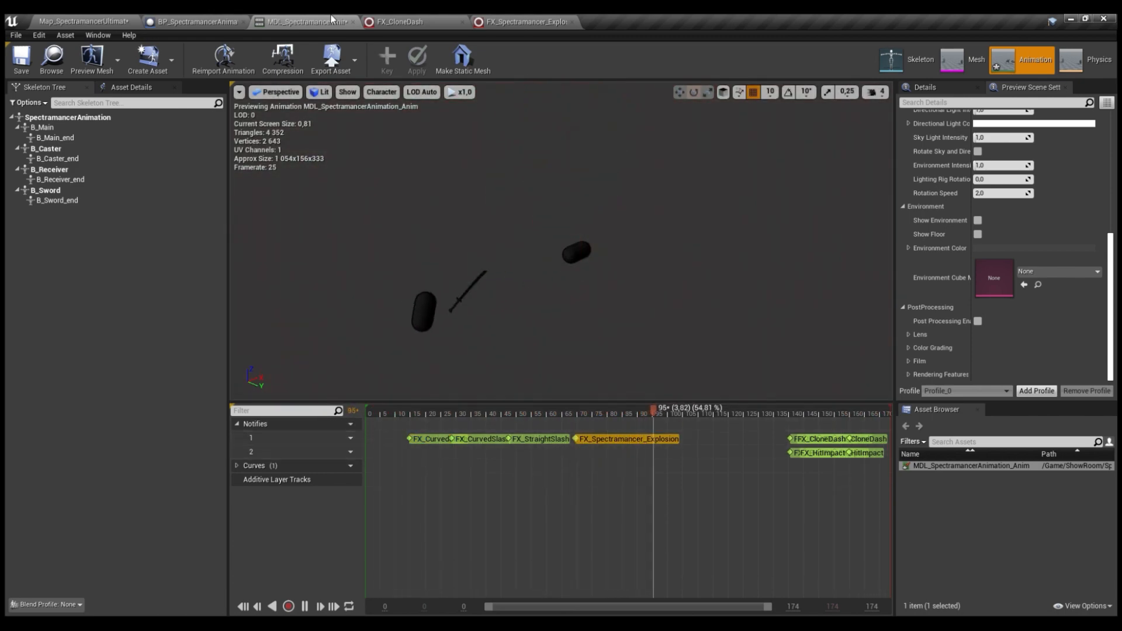
pyautogui.click(543, 22)
pyautogui.click(467, 25)
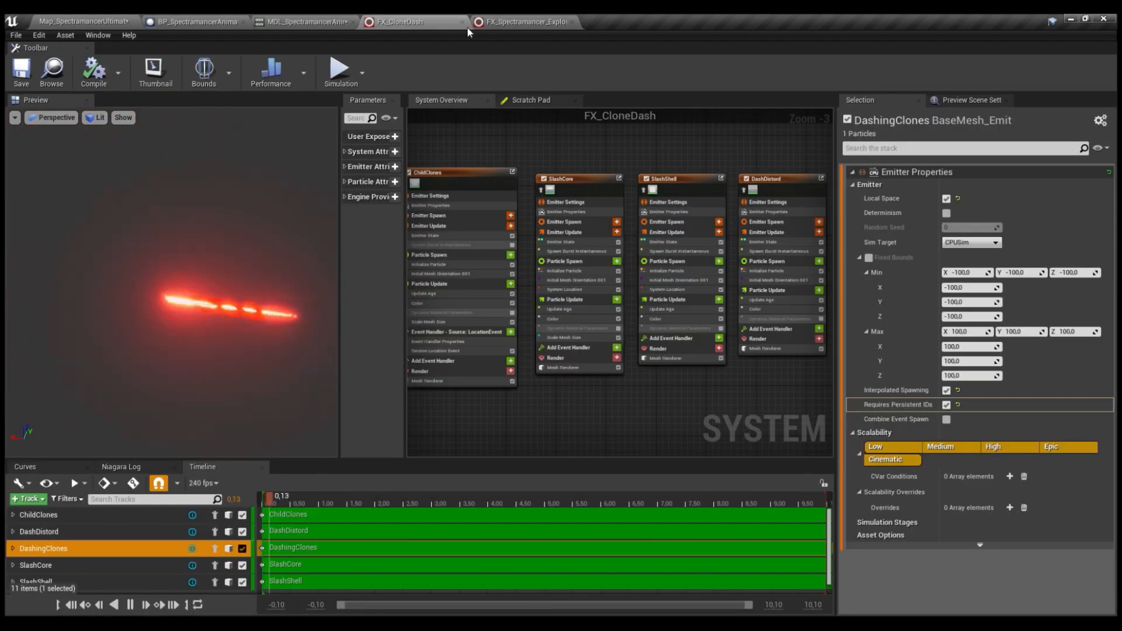
pyautogui.click(462, 22)
pyautogui.click(450, 22)
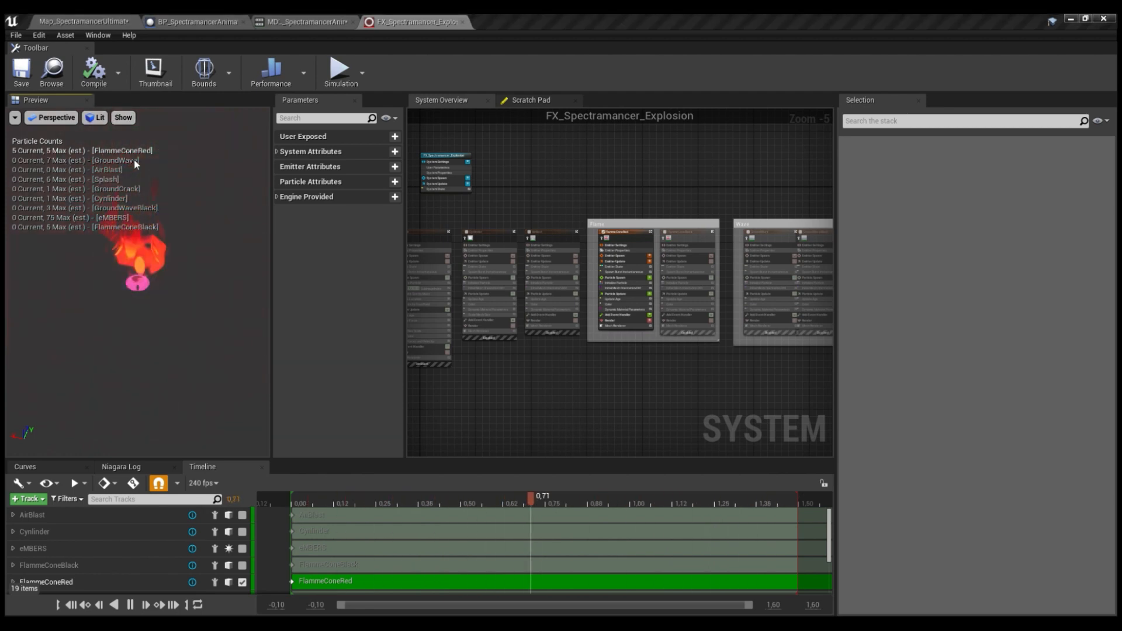
# Widen the effect preview and bring the Flame group with the FlammeConeRed emitter into view in the system overview
pyautogui.moveTo(272, 167); pyautogui.dragTo(338, 167)
pyautogui.scroll(3, 678, 195)
pyautogui.moveTo(576, 130); pyautogui.dragTo(671, 210, button='right')
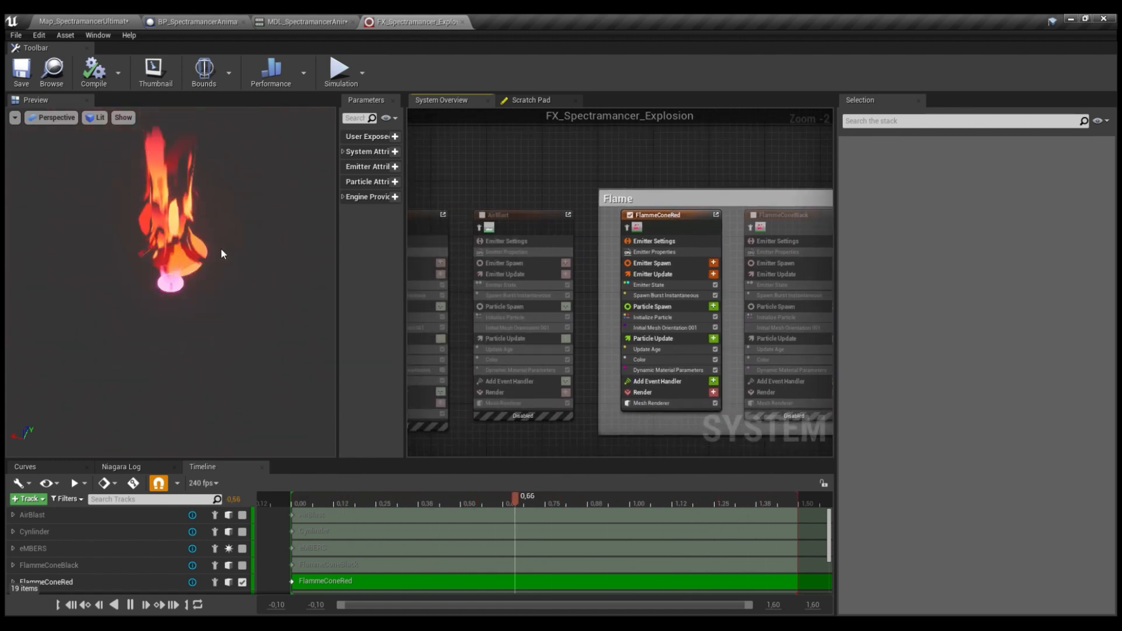
pyautogui.moveTo(735, 153); pyautogui.dragTo(669, 142, button='right')
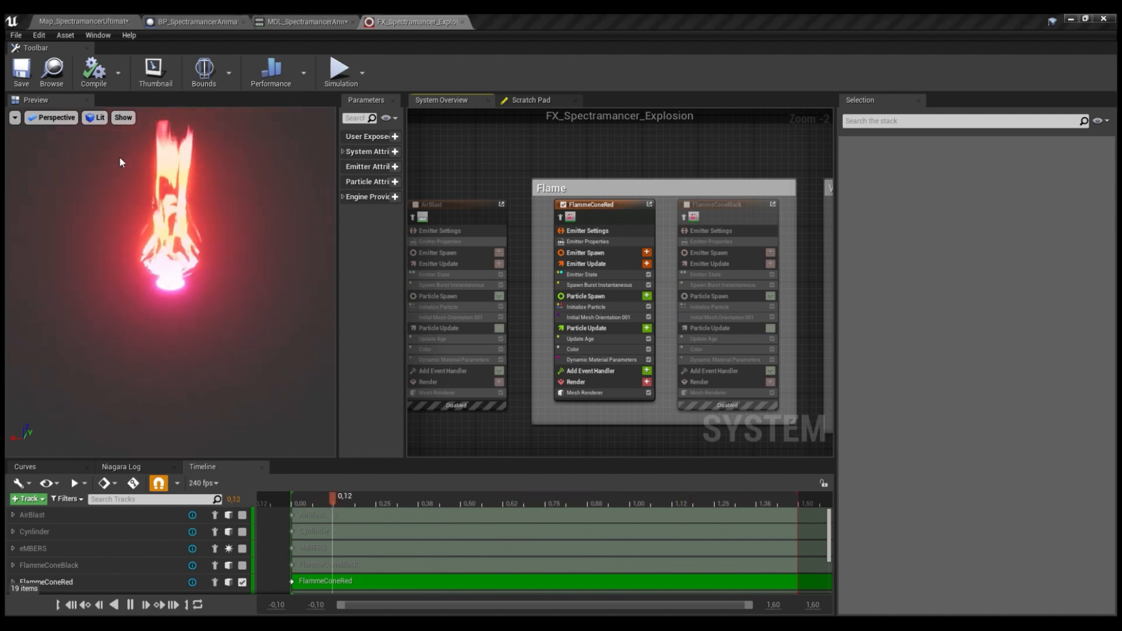
# Compare the FlammeConeRed preview in the Lit and Brush Wireframe view modes, finishing in Brush Wireframe
pyautogui.hotkey('alt', '2')
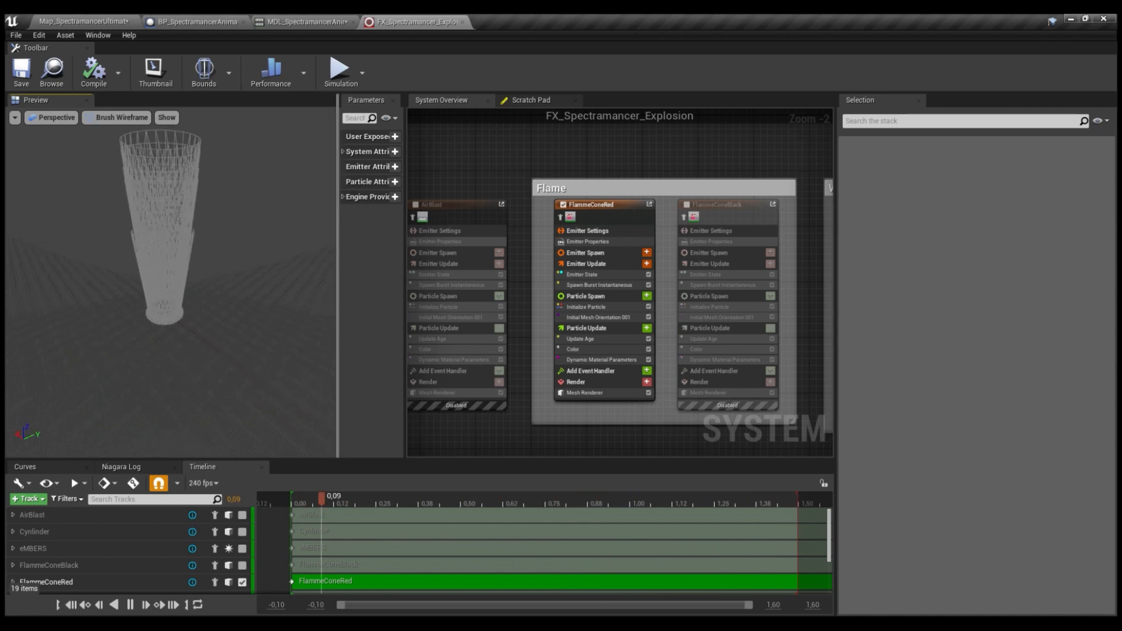
pyautogui.click(126, 126)
pyautogui.click(129, 142)
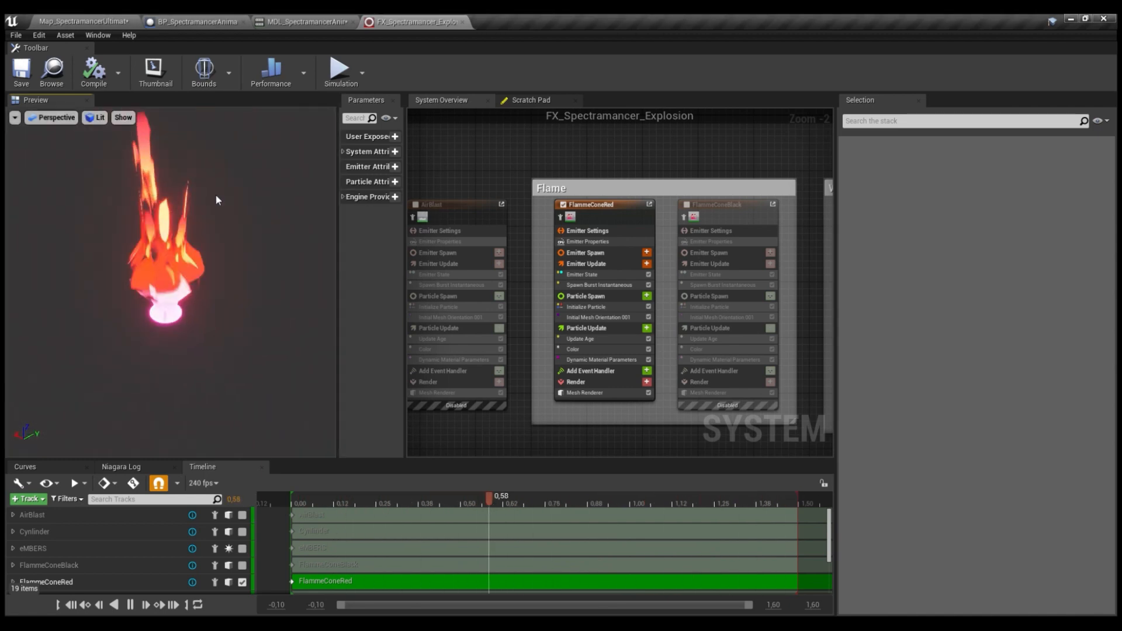
pyautogui.click(95, 117)
pyautogui.click(125, 170)
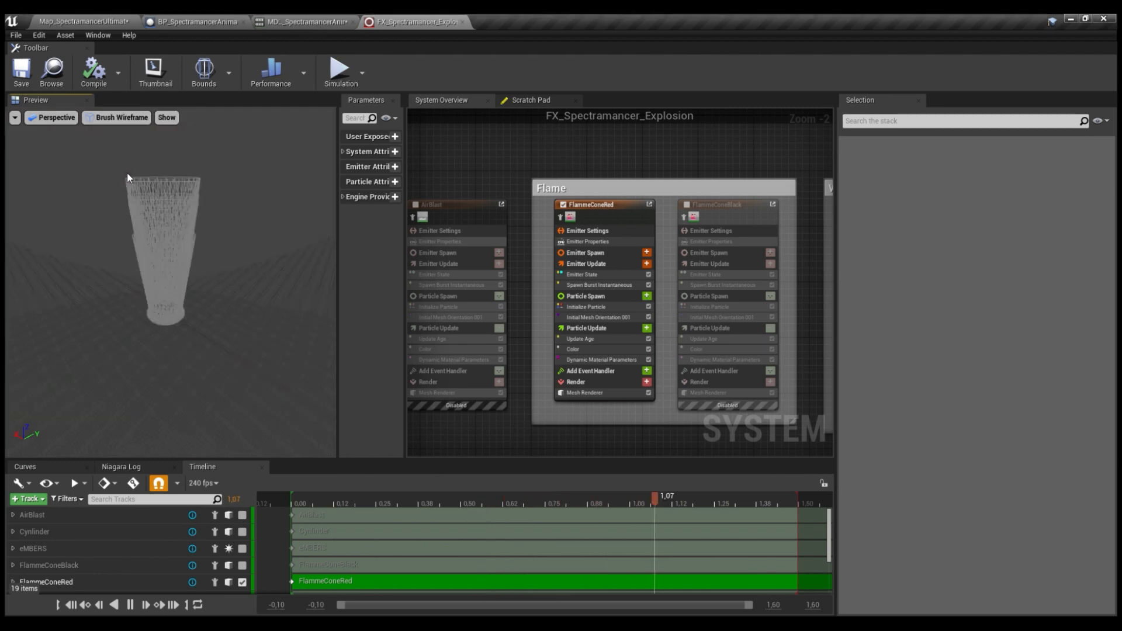
# Show FlammeConeRed's Mesh Renderer settings, and disable the emitter's Dynamic Material Parameters and Color modules
pyautogui.click(616, 391)
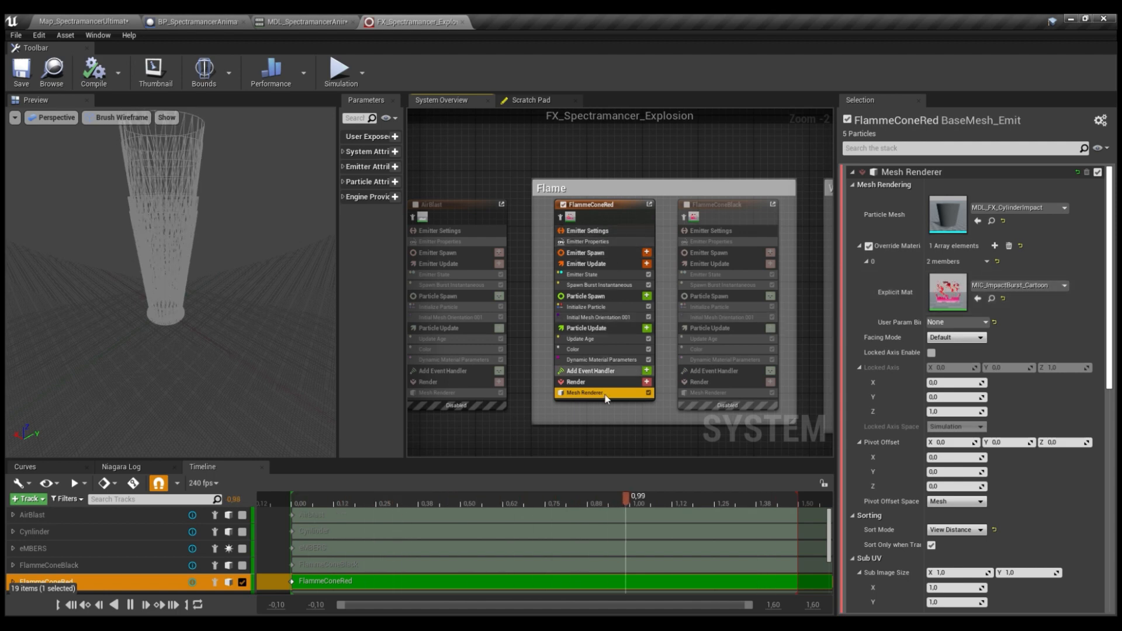
pyautogui.scroll(2, 597, 353)
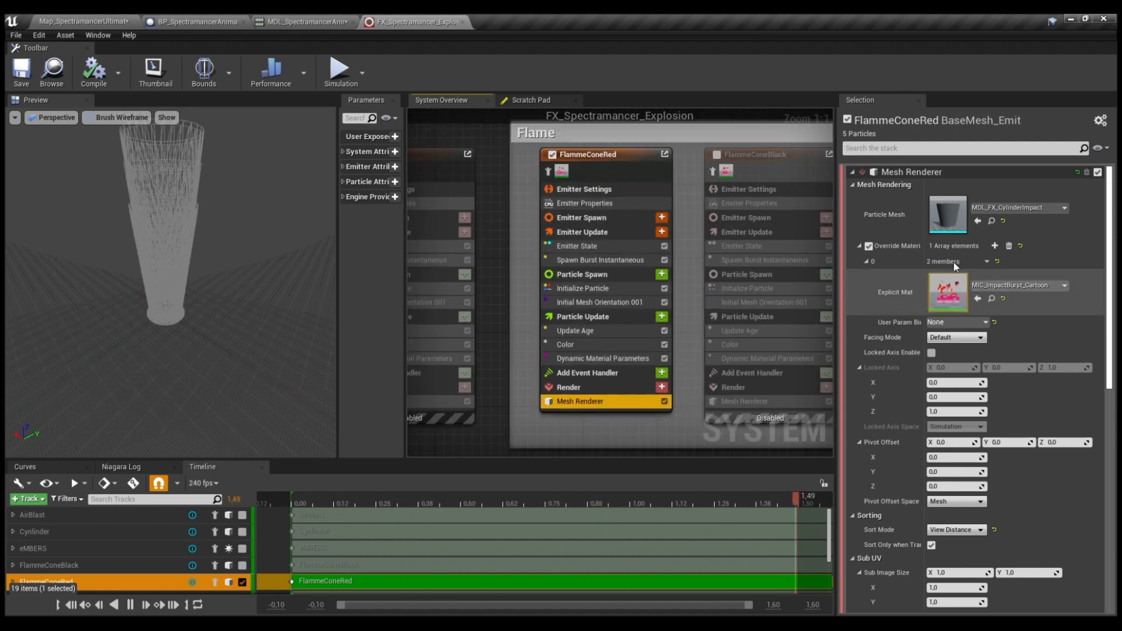
pyautogui.click(664, 358)
pyautogui.click(584, 345)
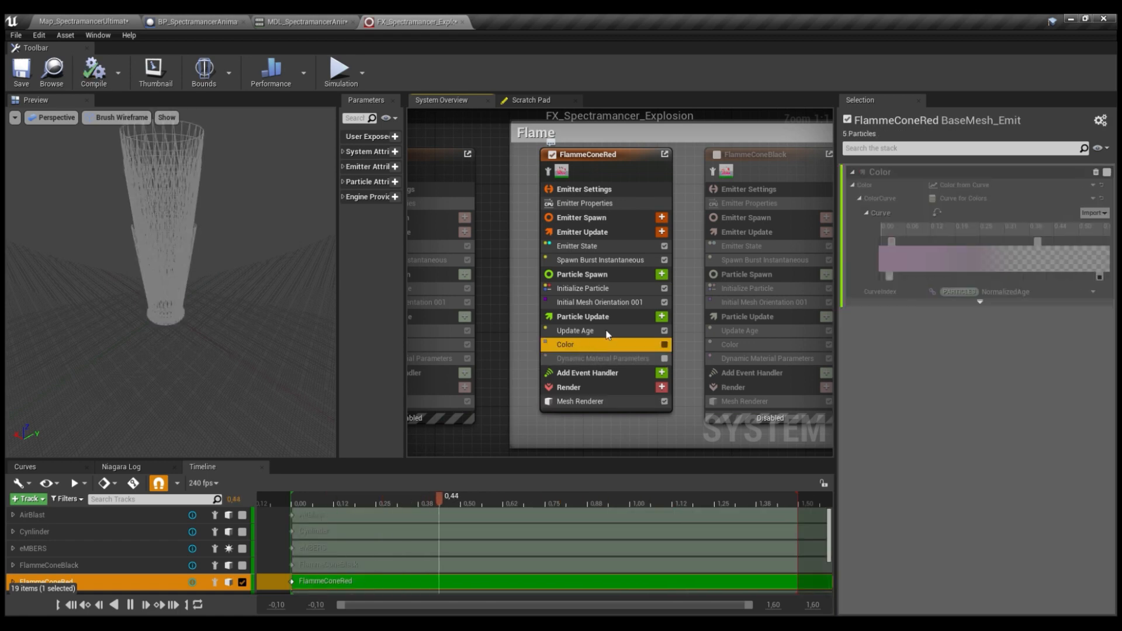
# Show FlammeConeRed's Initial Mesh Orientation 001 settings and return the effect preview to Lit mode
pyautogui.click(613, 301)
pyautogui.click(123, 119)
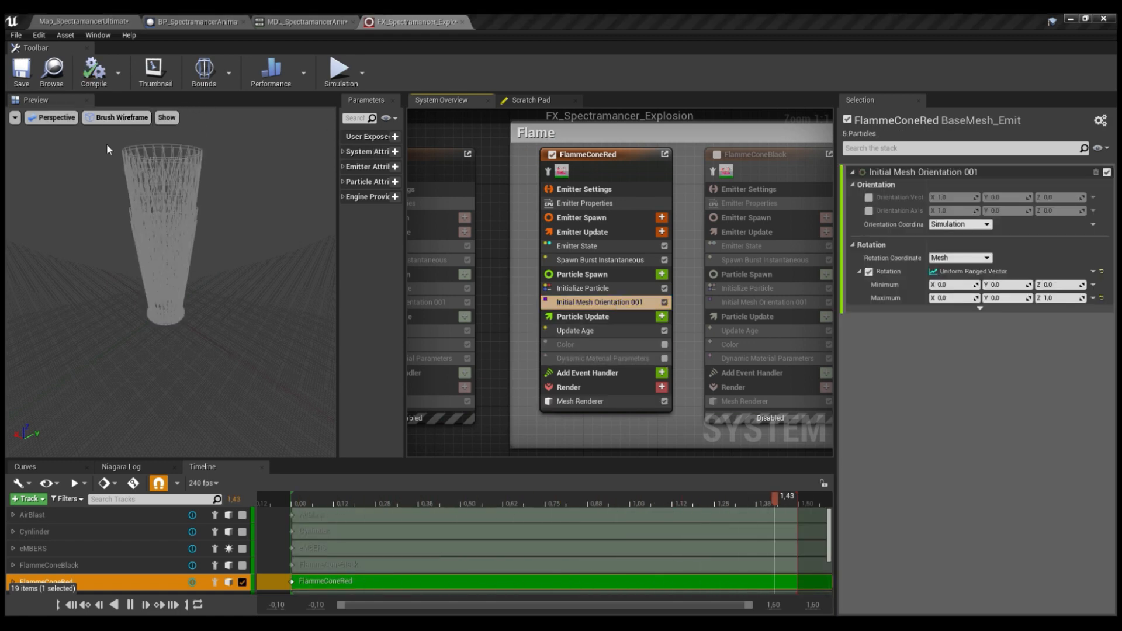
pyautogui.hotkey('alt', '4')
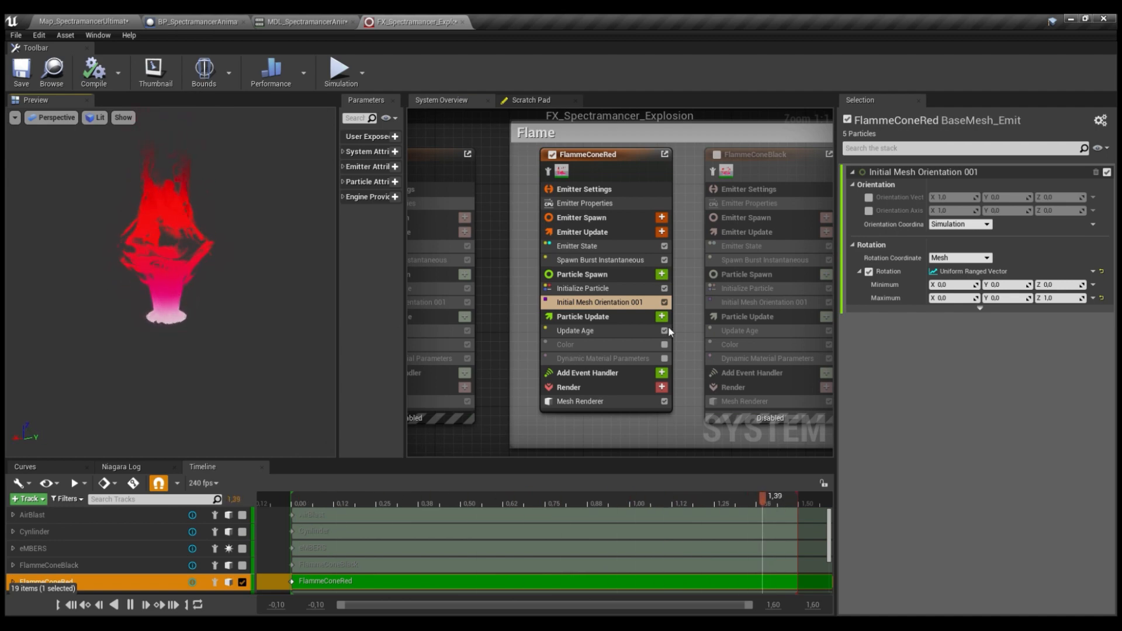
# Open the Mesh Renderer's MIC_ImpactBurst_Cartoon material, and keep FlammeConeRed's Color and Dynamic Material Parameters modules disabled
pyautogui.click(580, 401)
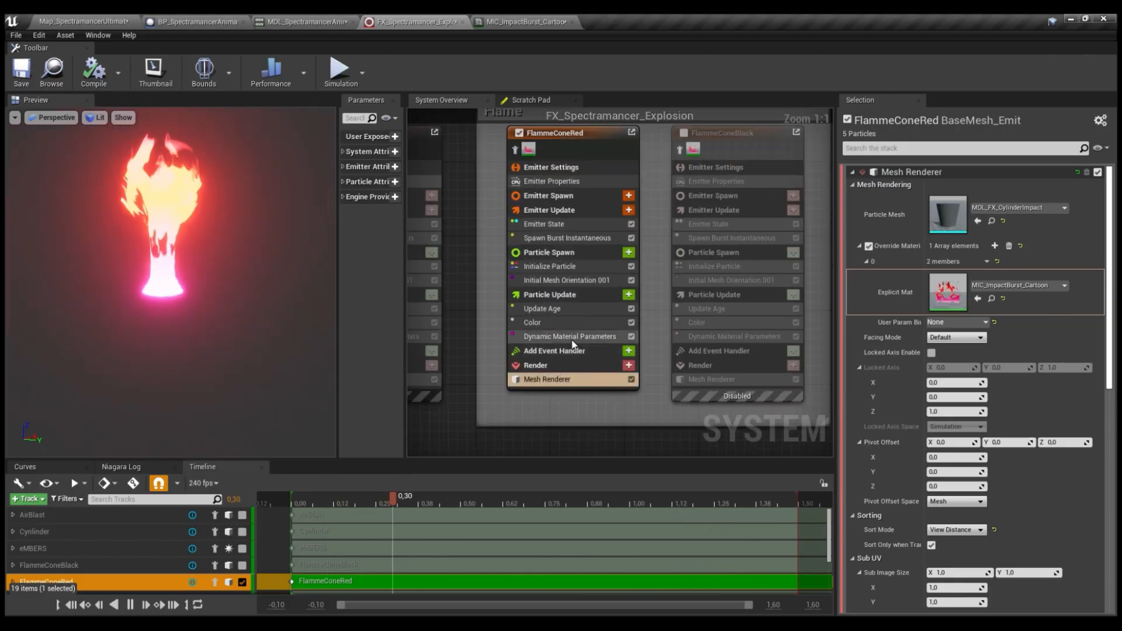
pyautogui.click(632, 336)
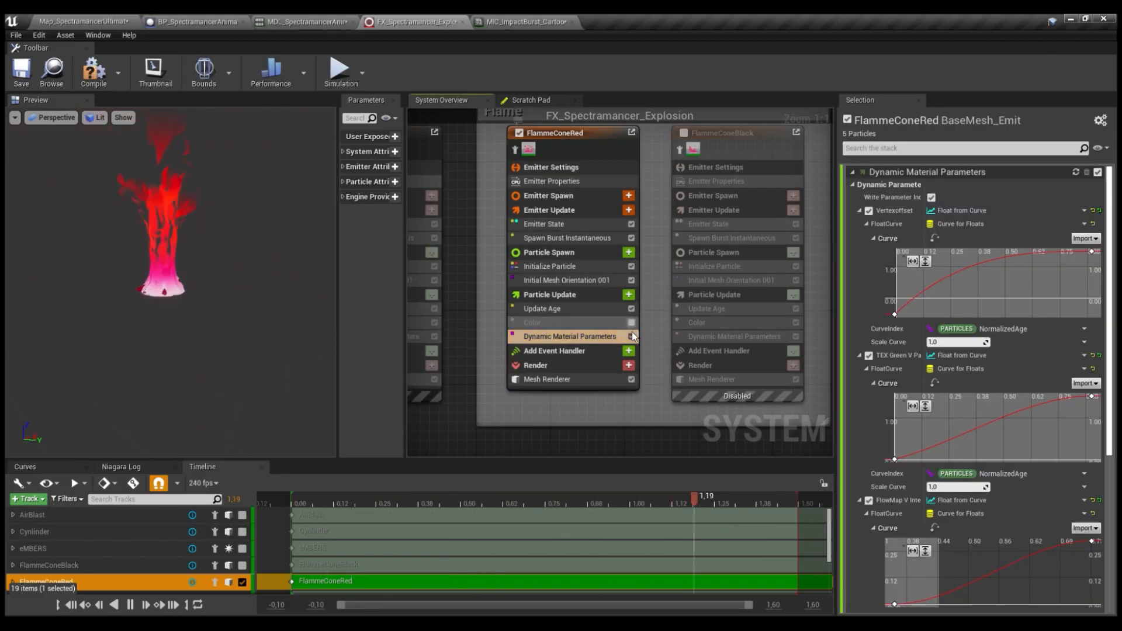
pyautogui.click(631, 336)
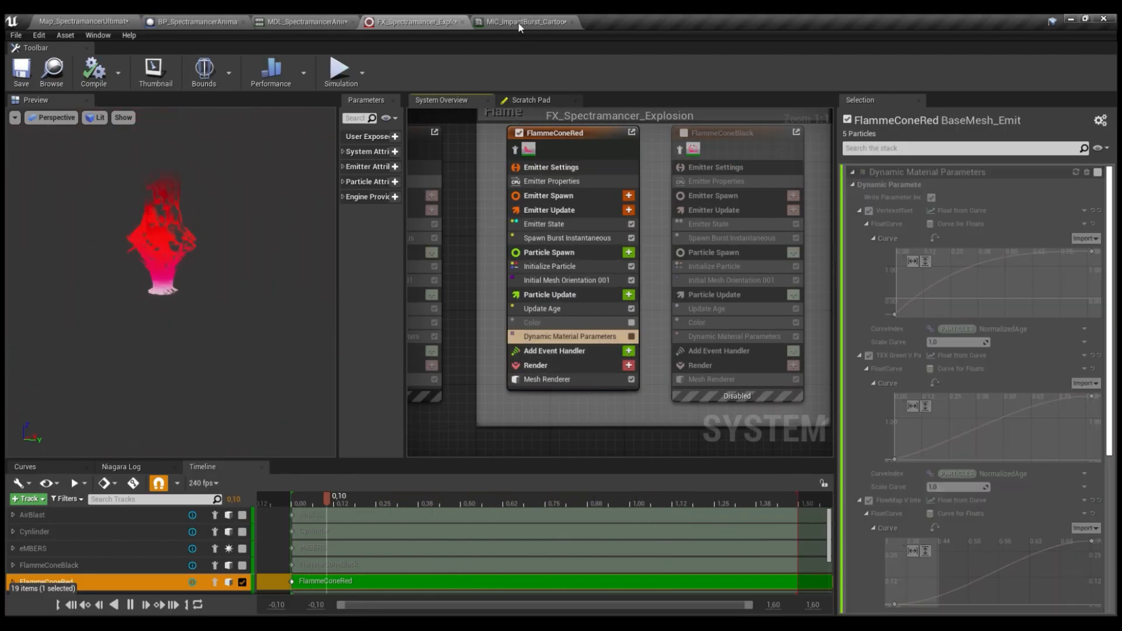
# In the MIC_ImpactBurst_Cartoon material instance, expand Vertexoffset and set its R and G values to 1
pyautogui.click(517, 22)
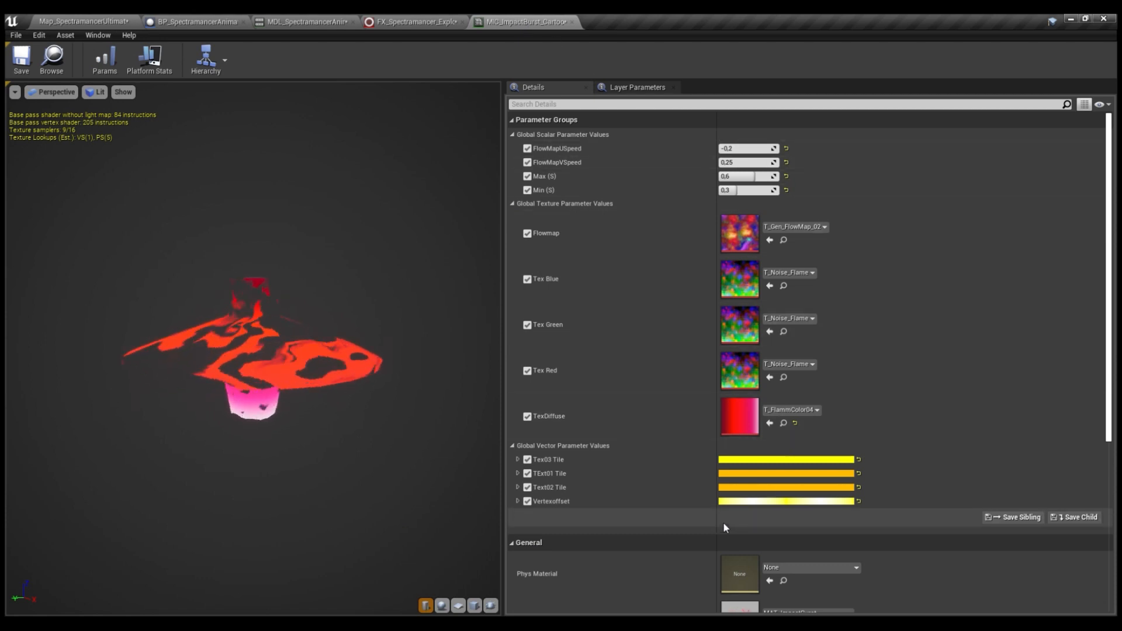
pyautogui.click(518, 501)
pyautogui.scroll(-1, 746, 472)
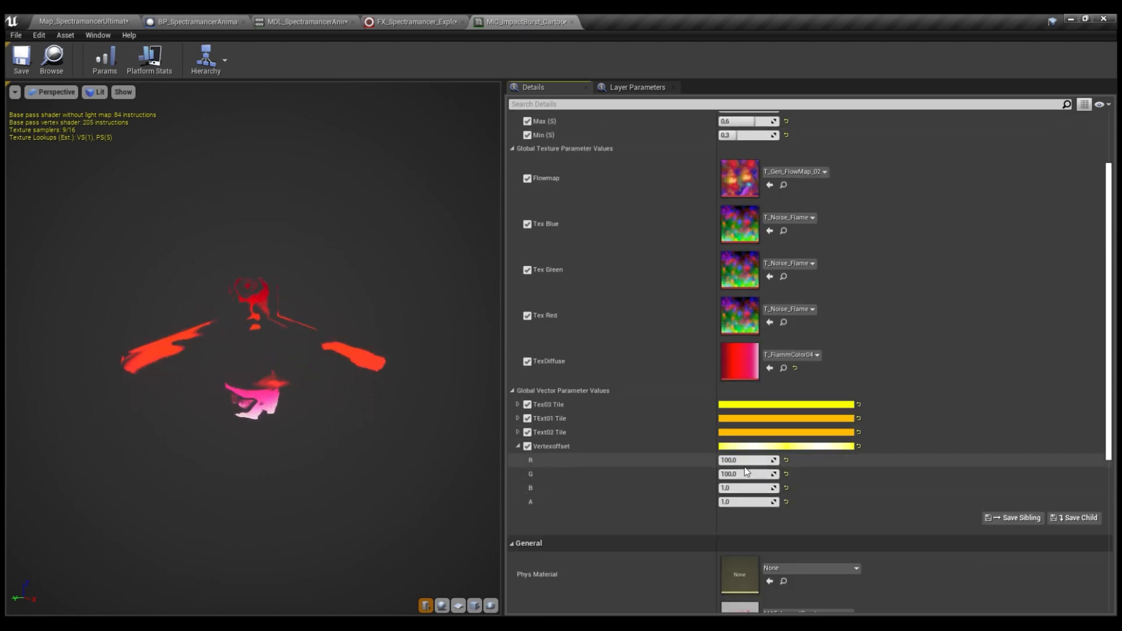
pyautogui.click(737, 460)
pyautogui.write('10')
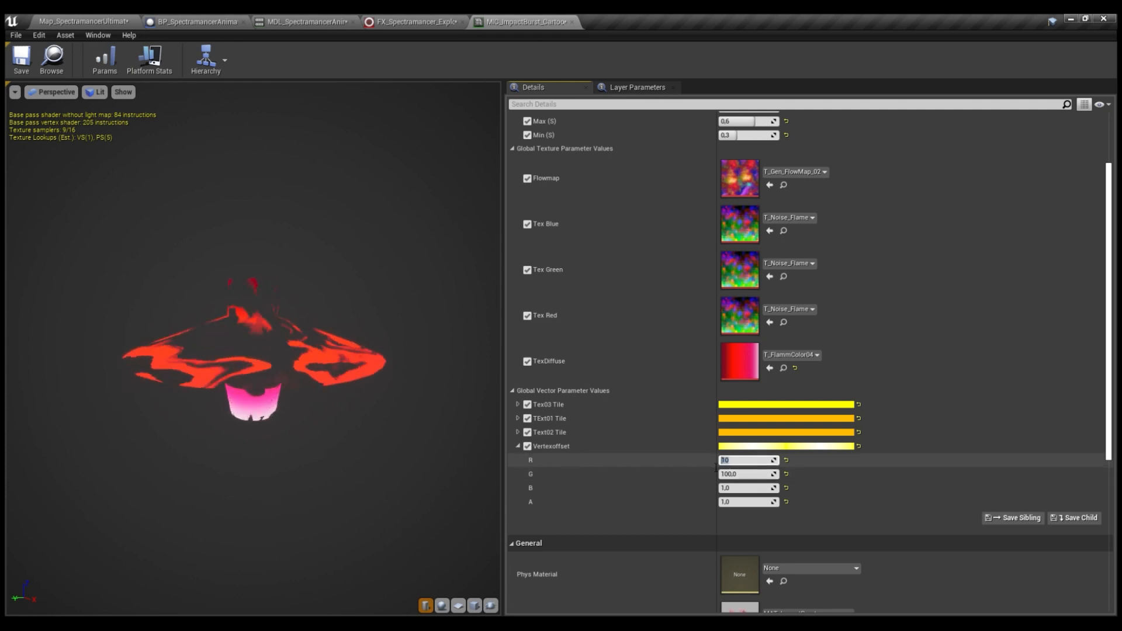
pyautogui.write('1')
pyautogui.click(741, 474)
pyautogui.write('1')
pyautogui.press('Return')
# Set the Vertexoffset R and G values to 0
pyautogui.click(741, 461)
pyautogui.write('0')
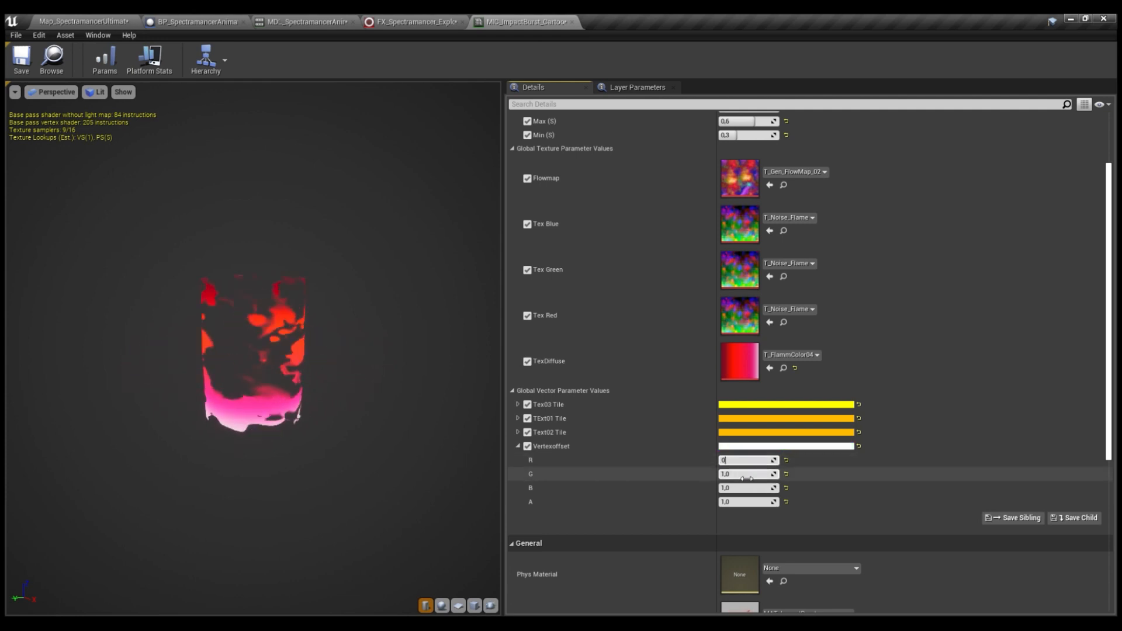
pyautogui.click(746, 477)
pyautogui.write('0')
pyautogui.press('Return')
# Check the explosion system's flame mesh in wireframe and in Lit mode with the vertex offset removed
pyautogui.click(416, 25)
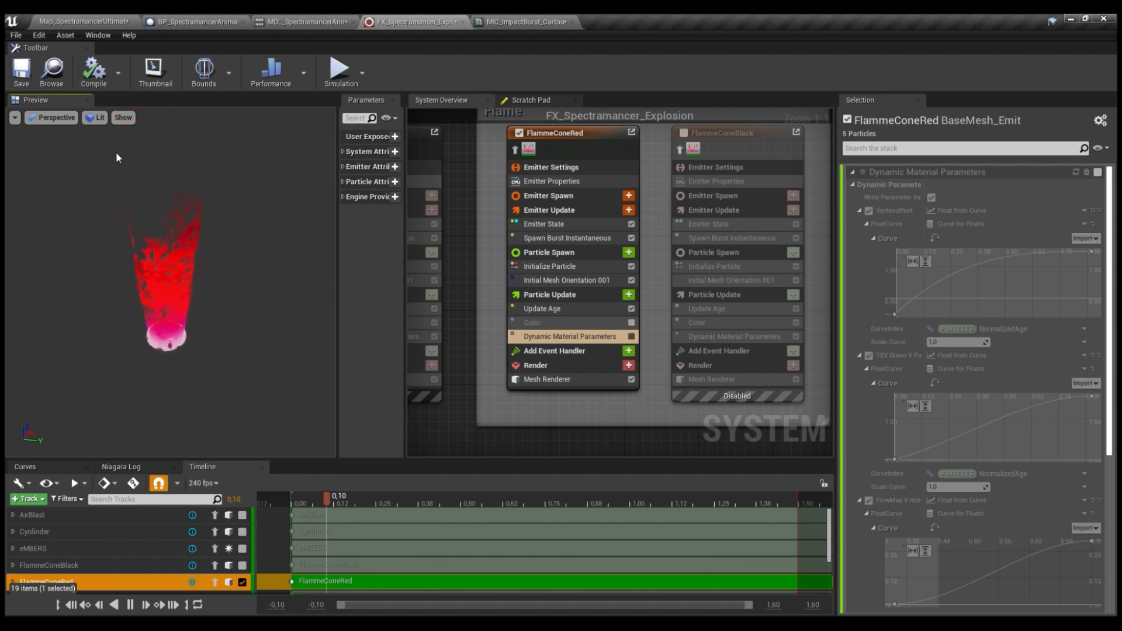
pyautogui.hotkey('alt', '2')
pyautogui.moveTo(198, 248); pyautogui.dragTo(234, 247)
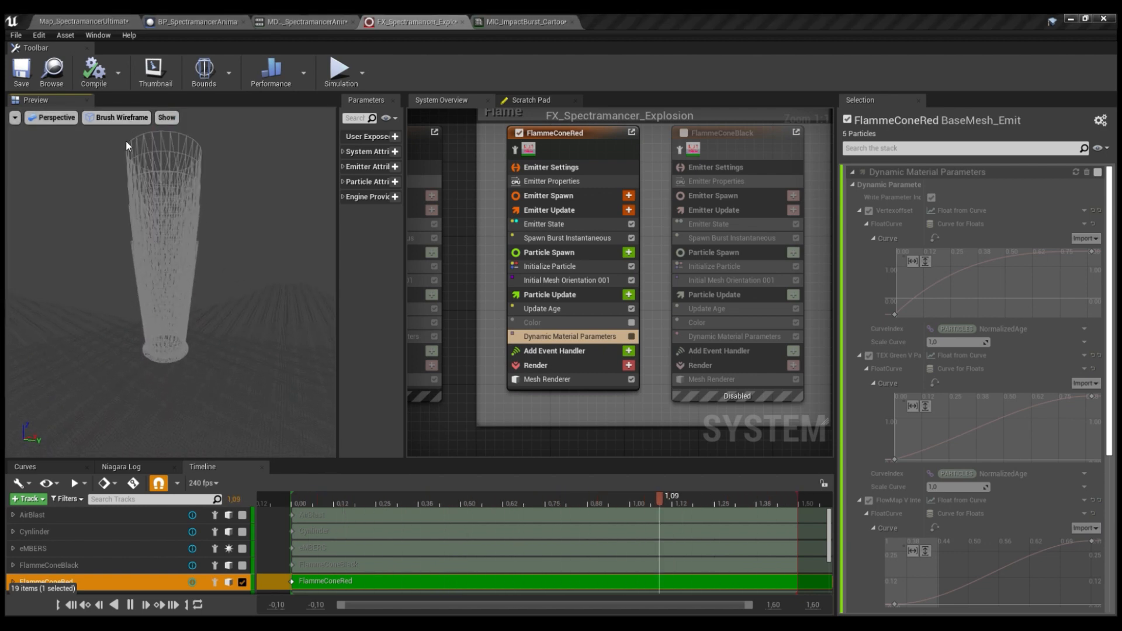
pyautogui.hotkey('alt', '4')
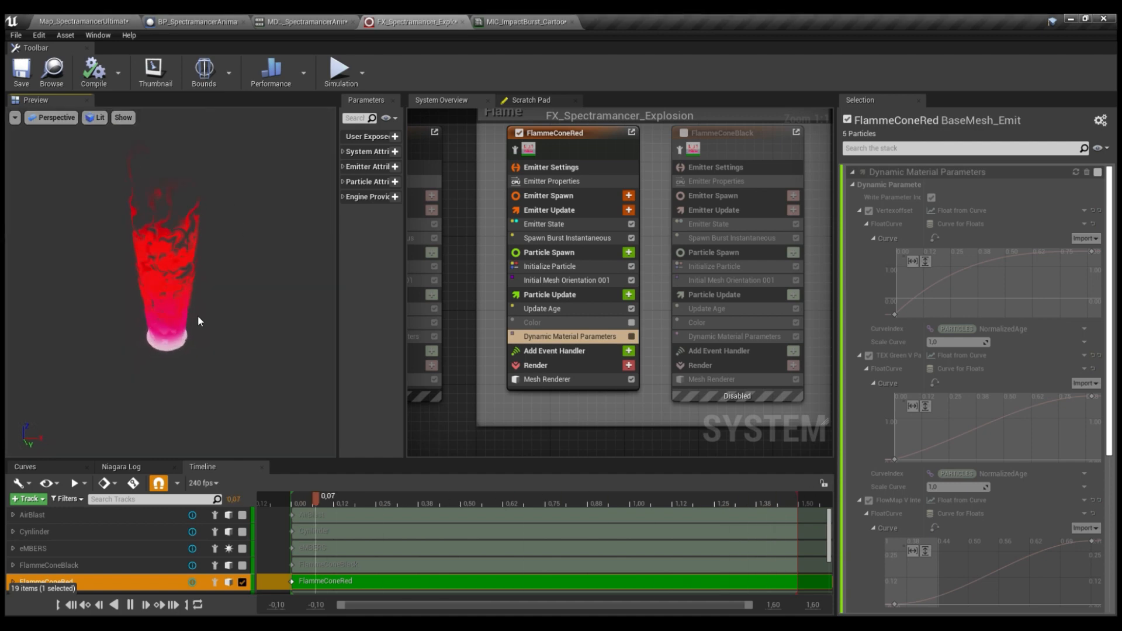
# Set the Flowmap texture of MIC_ImpactBurst_Cartoon to T_Black and inspect the material on the preview cylinder
pyautogui.click(510, 21)
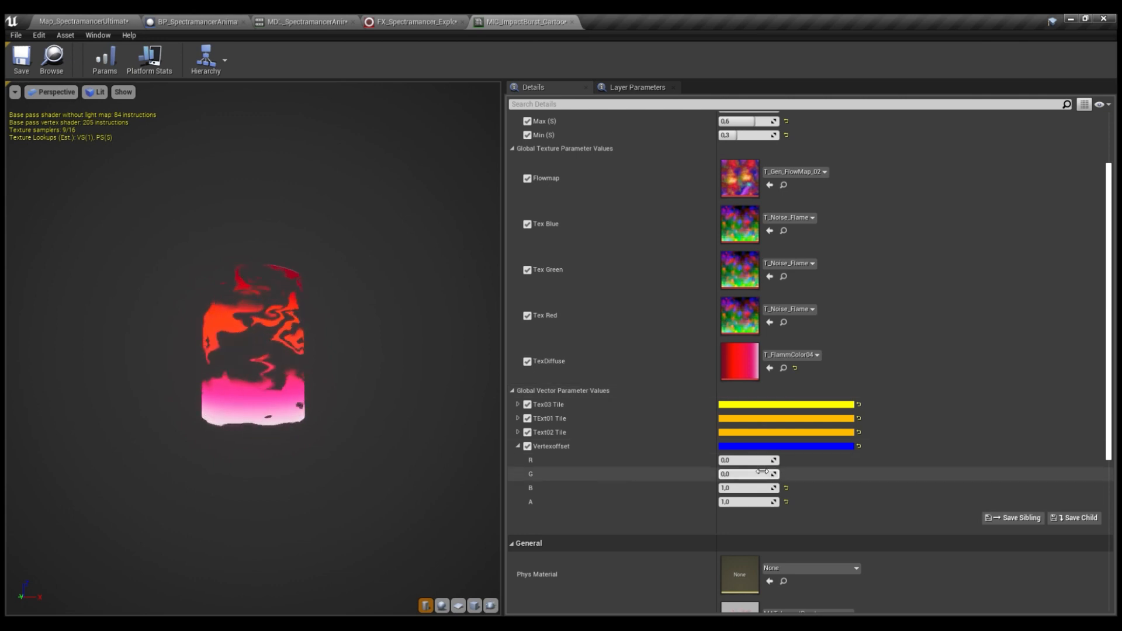
pyautogui.scroll(3, 840, 247)
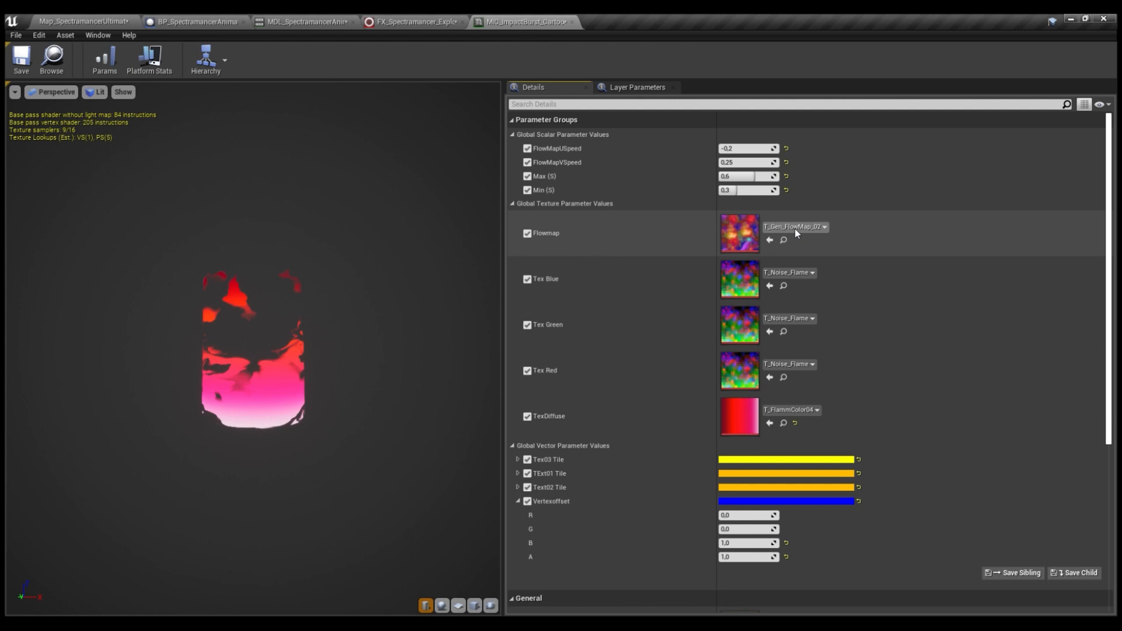
pyautogui.click(857, 479)
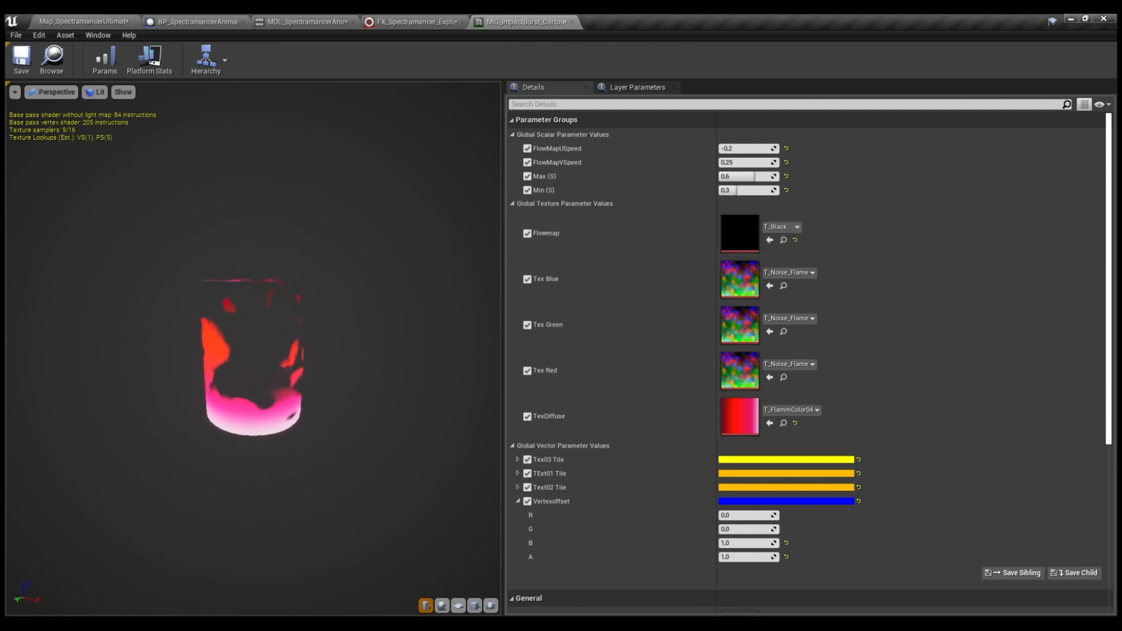
pyautogui.scroll(3, 325, 335)
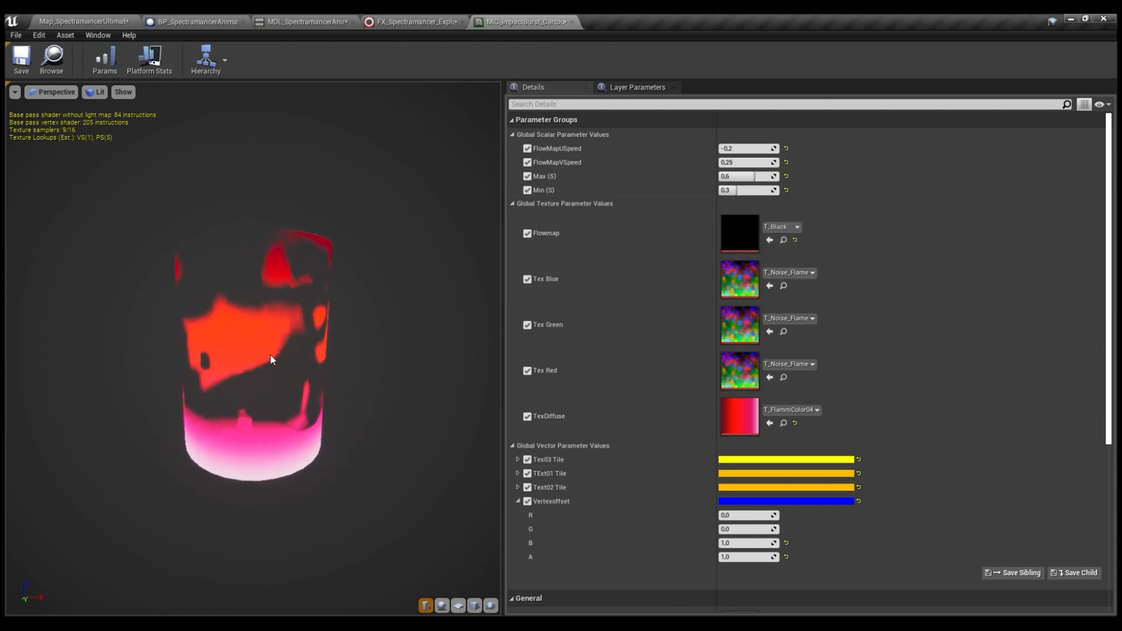
pyautogui.moveTo(272, 359)
pyautogui.mouseDown()
pyautogui.moveTo(291, 403)
pyautogui.moveTo(284, 364)
pyautogui.mouseUp()
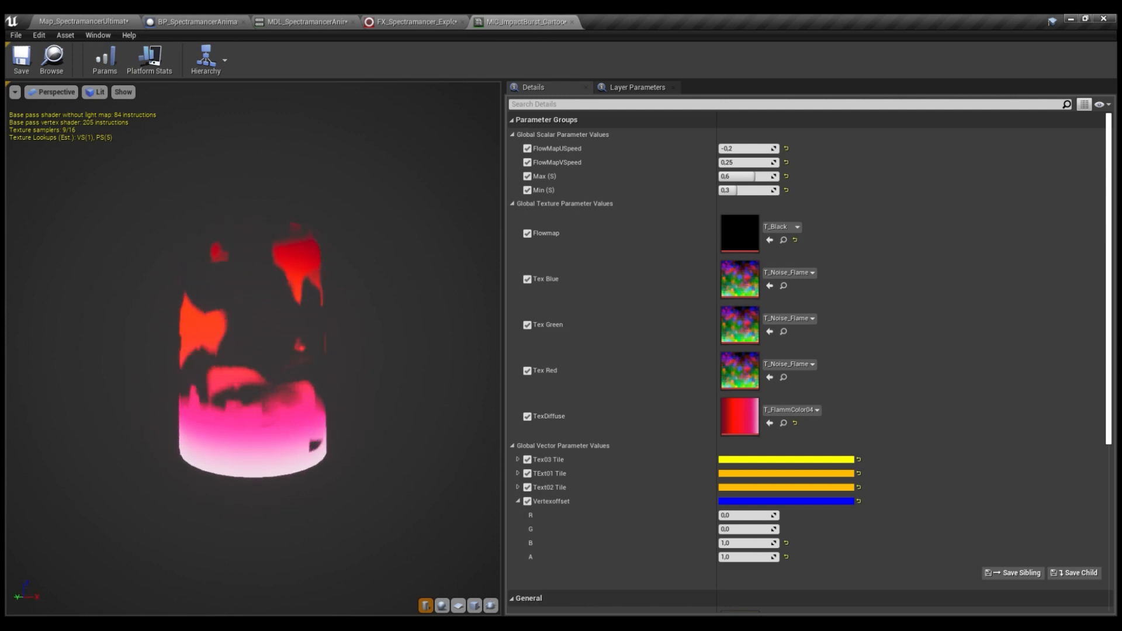
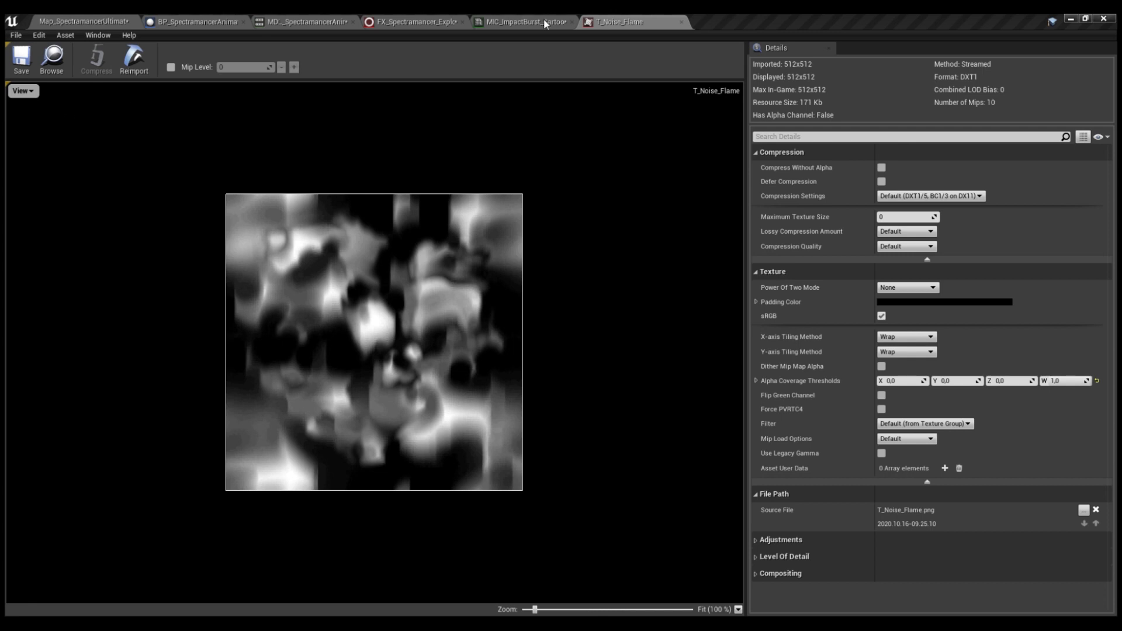
# Return from T_Noise_Flame to the material instance, switch its preview shape to the cube and view the flame pattern from different angles
pyautogui.click(544, 23)
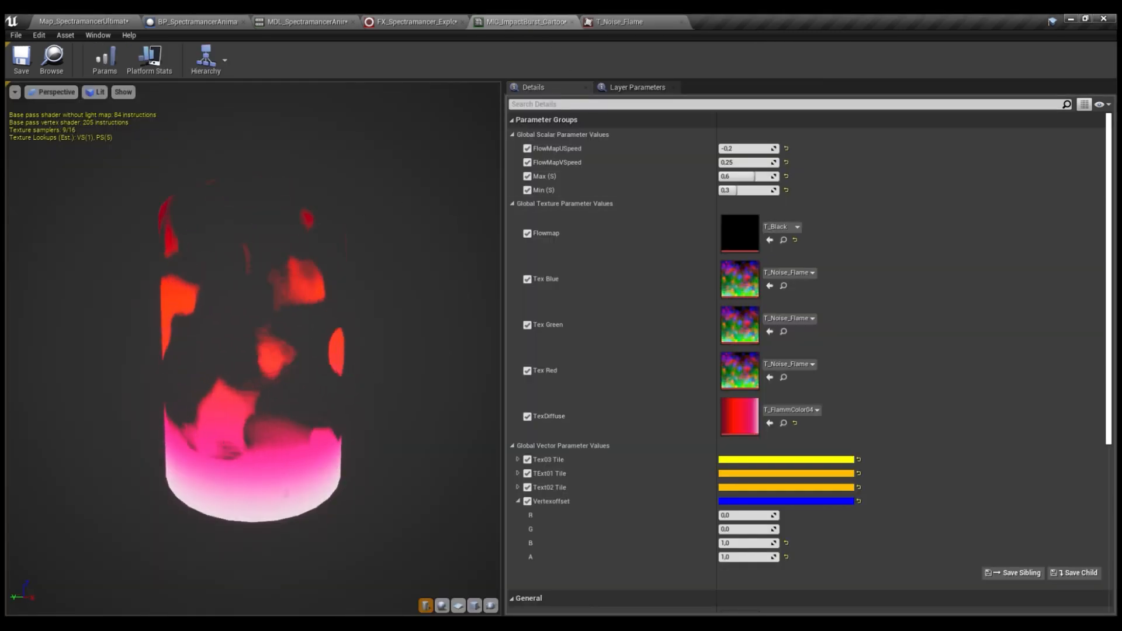
pyautogui.click(475, 606)
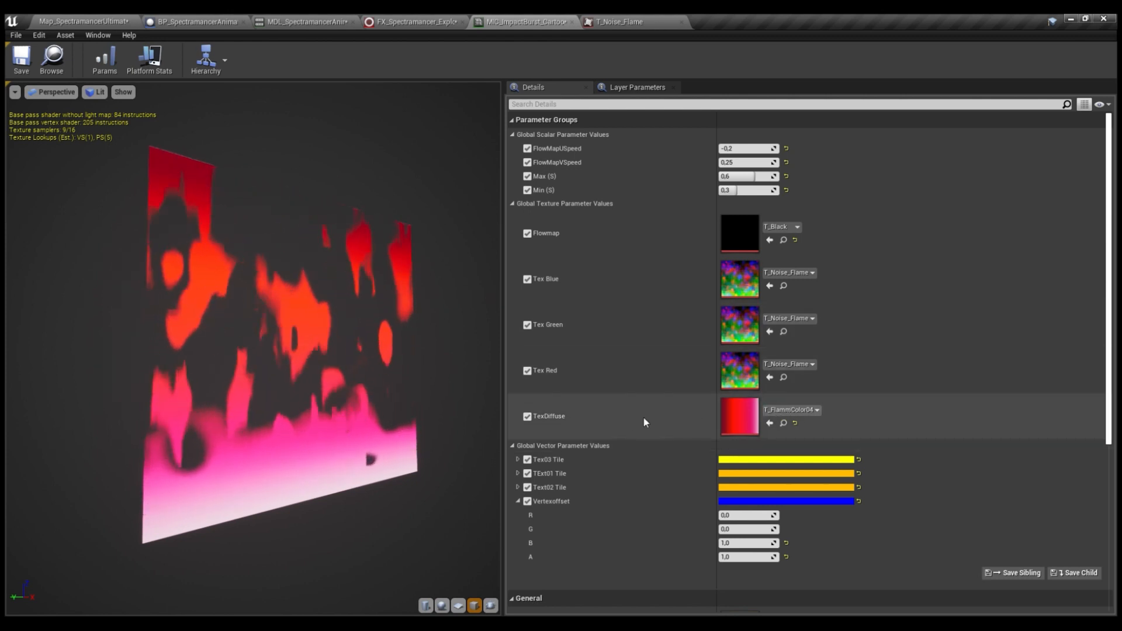
pyautogui.moveTo(438, 509); pyautogui.dragTo(395, 519)
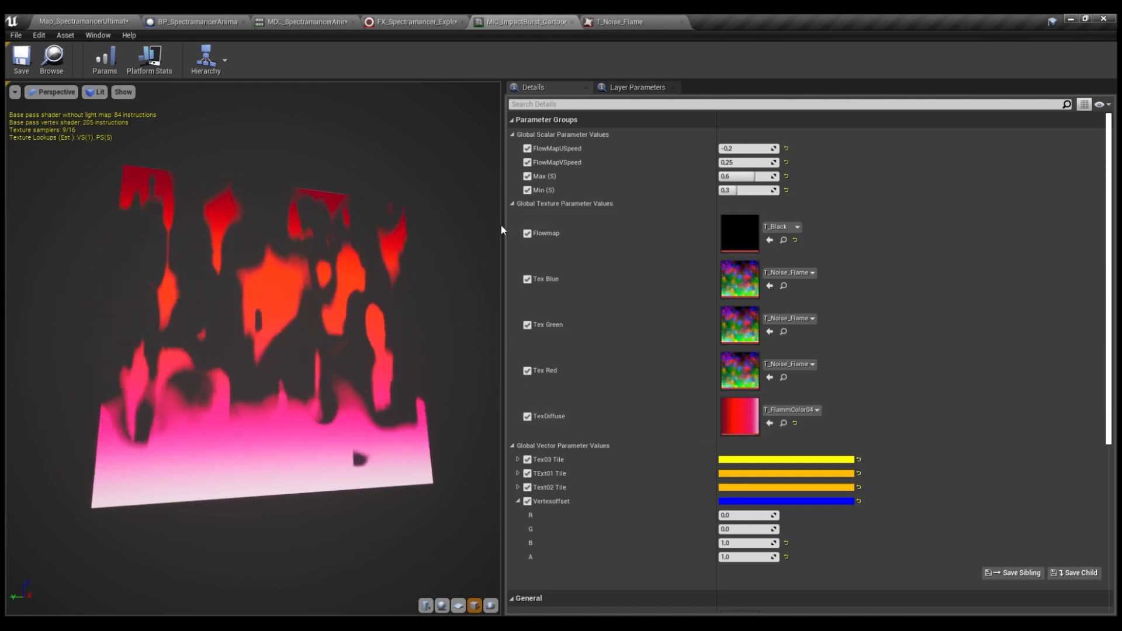
pyautogui.moveTo(430, 488); pyautogui.dragTo(408, 478)
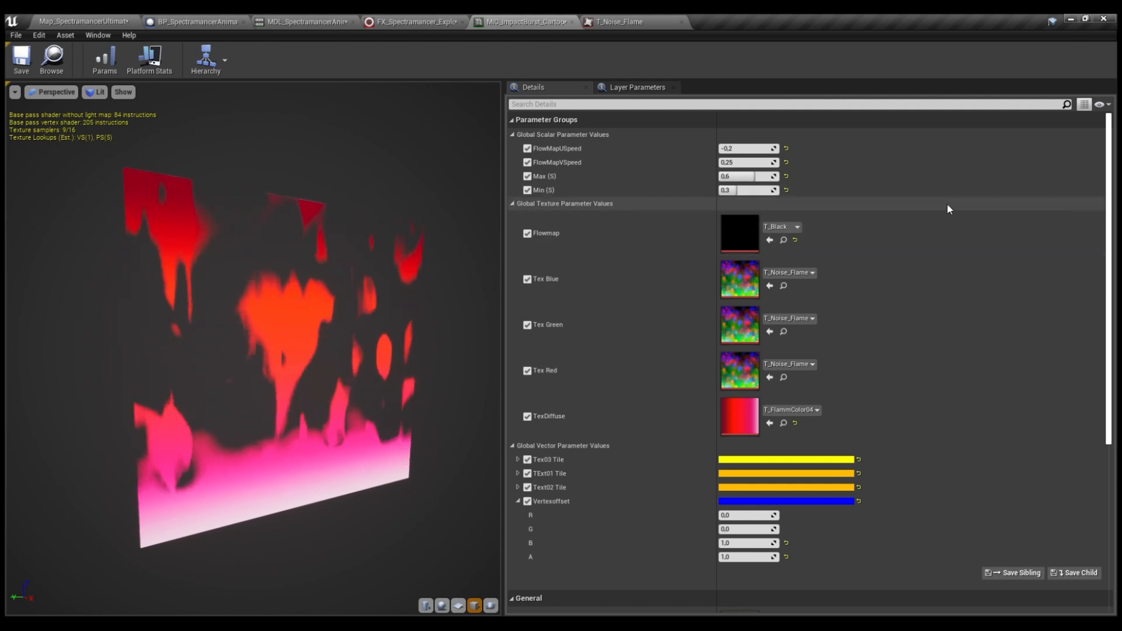
# Set the Vertexoffset R and G values of the material instance to 100
pyautogui.click(742, 515)
pyautogui.write('100')
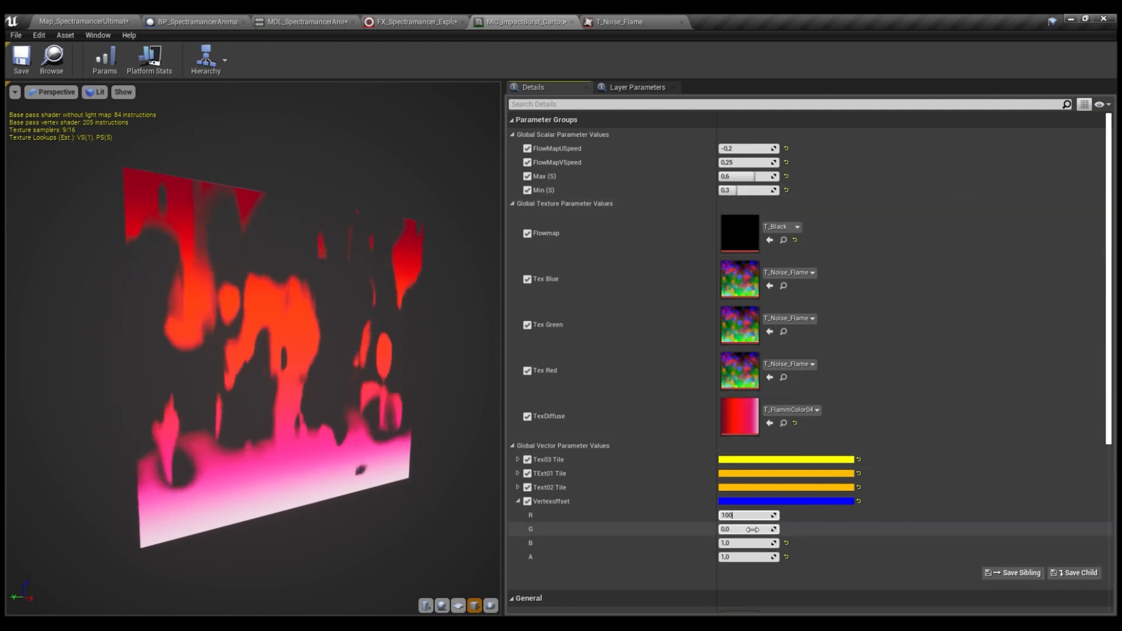
pyautogui.click(753, 529)
pyautogui.write('100')
pyautogui.press('Return')
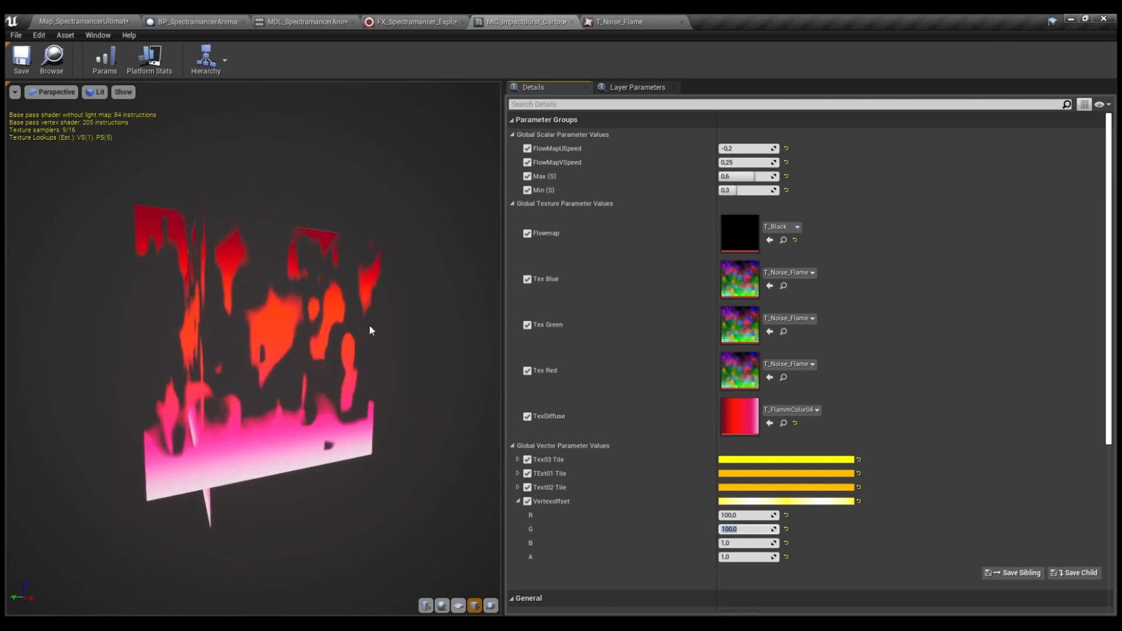
# Check the deformed flame in the explosion system, then look at the T_Noise_Flame texture for comparison
pyautogui.click(403, 21)
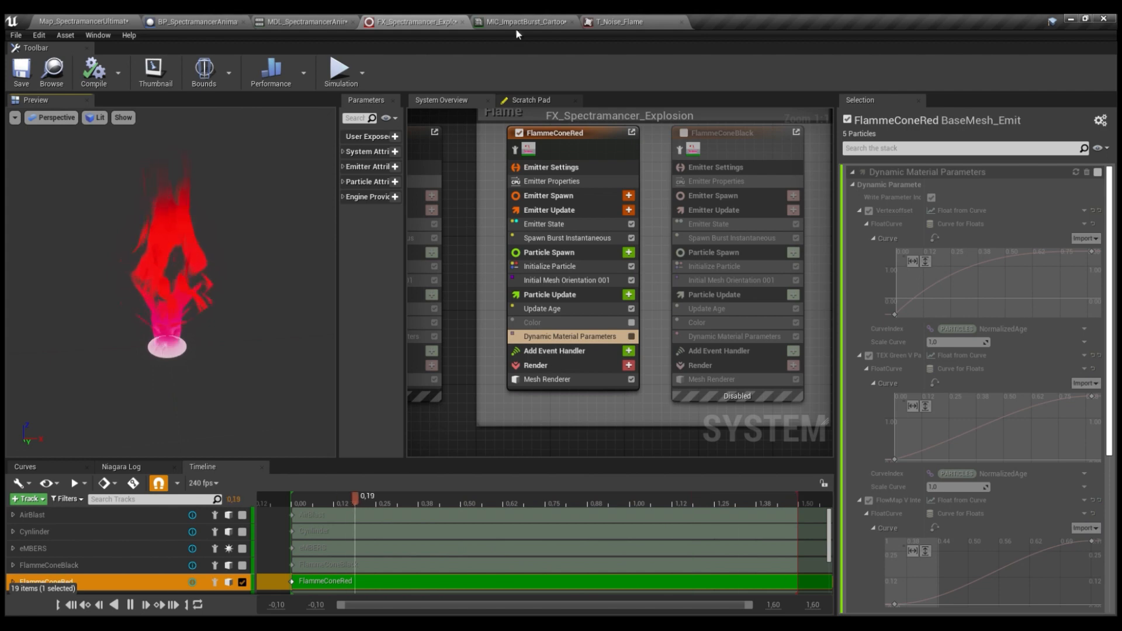
pyautogui.click(621, 22)
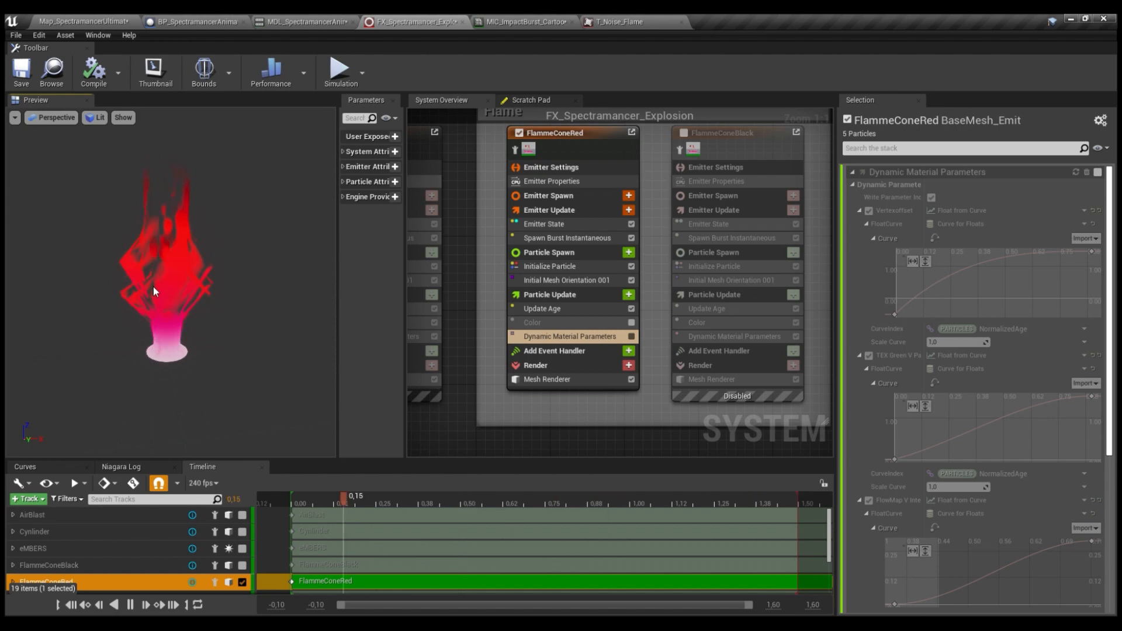
pyautogui.click(608, 22)
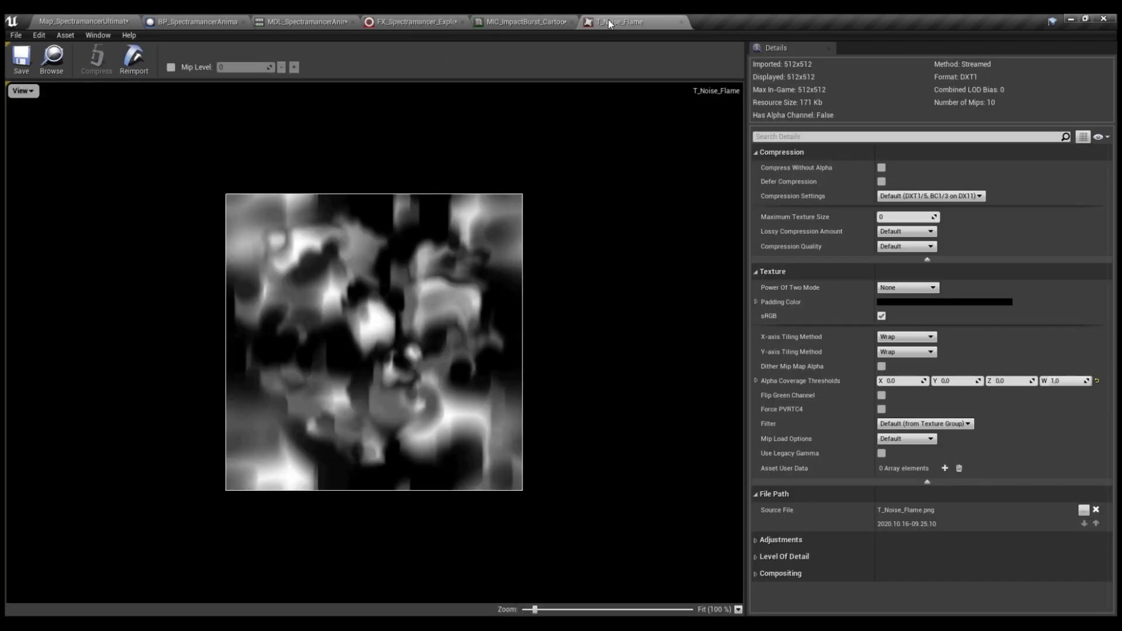
# Close T_Noise_Flame, restore the Flowmap texture to T_Gen_FlowMap_02 and check the flame in the explosion system
pyautogui.click(681, 23)
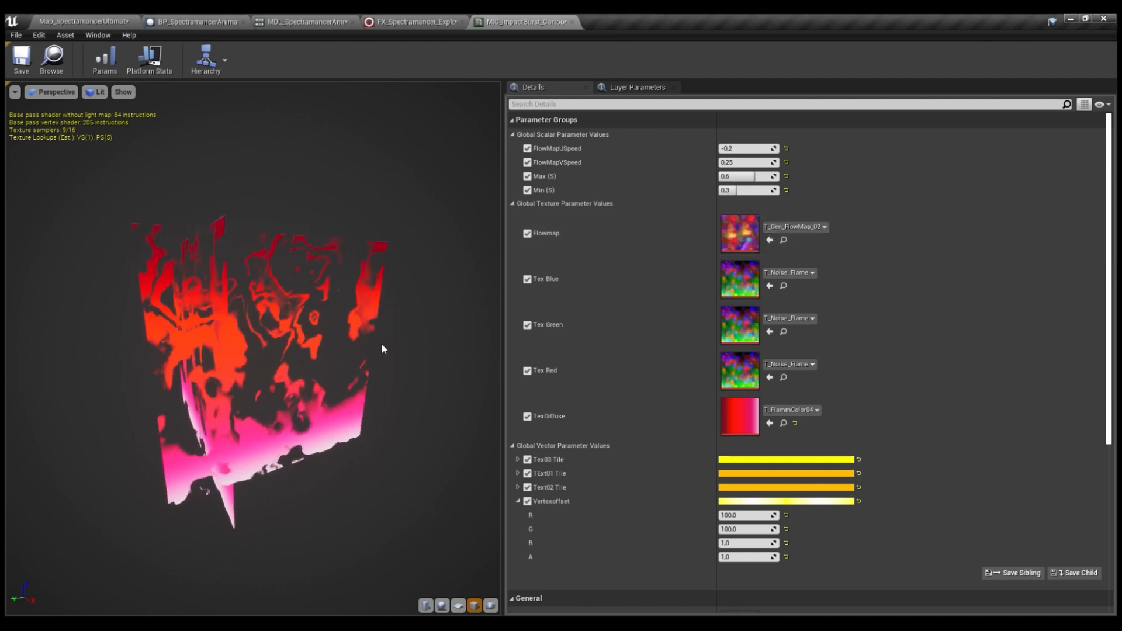
pyautogui.moveTo(383, 348); pyautogui.dragTo(361, 206)
pyautogui.click(406, 21)
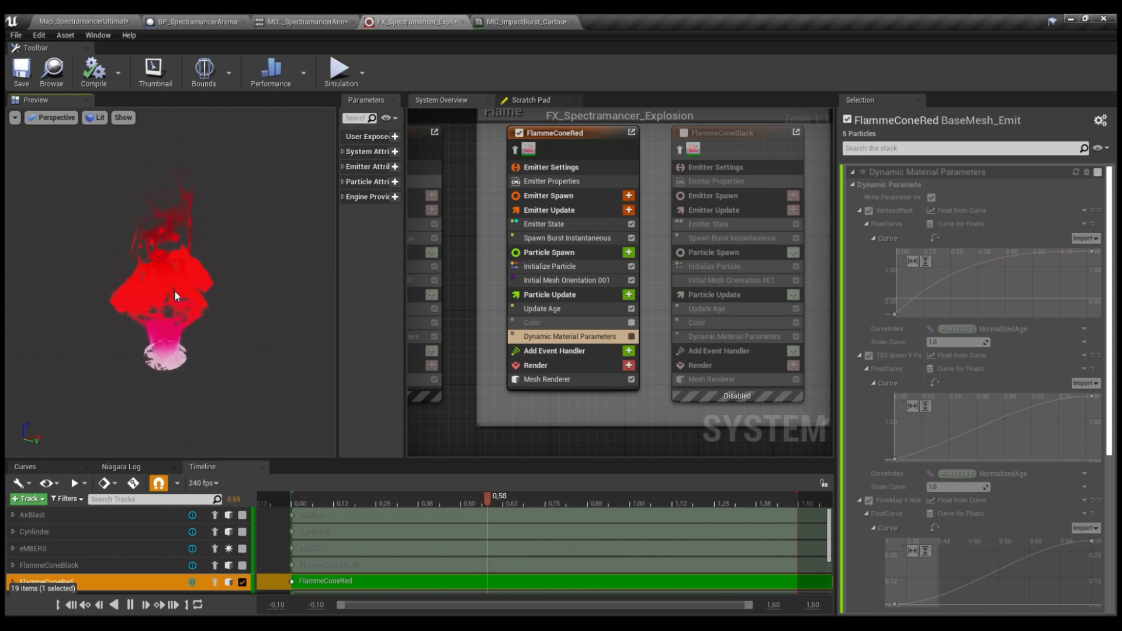
# Open the parent material MAT_ImpactBurst from the material instance and preview it on the MDL_FX_CylinderImpact mesh
pyautogui.click(497, 22)
pyautogui.scroll(-3, 835, 479)
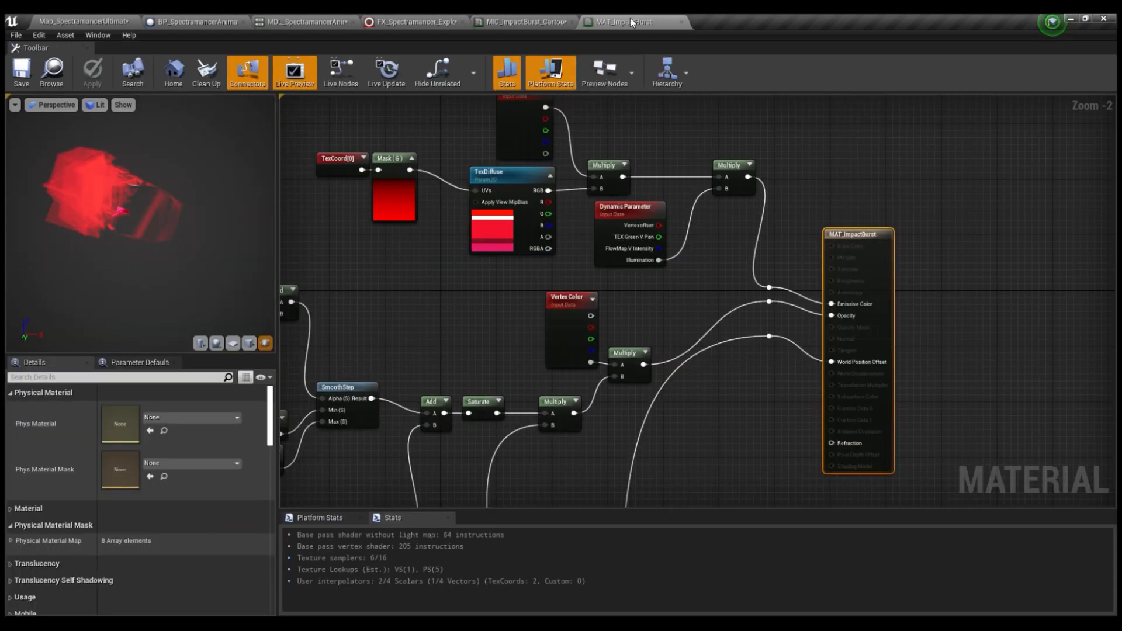
pyautogui.click(105, 23)
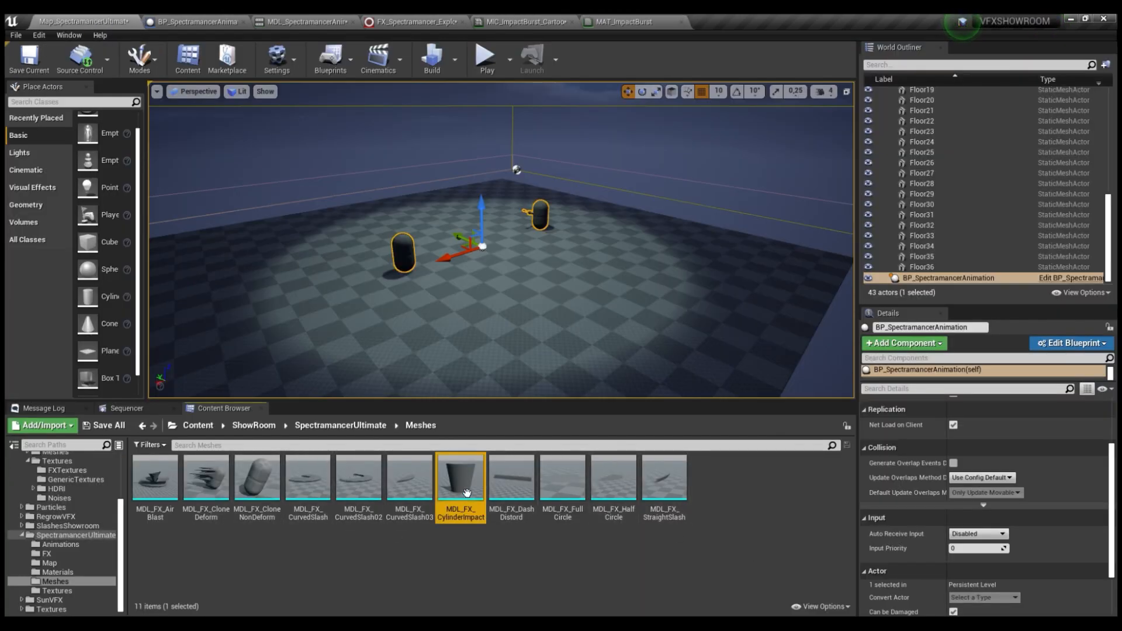
pyautogui.click(631, 25)
pyautogui.click(266, 344)
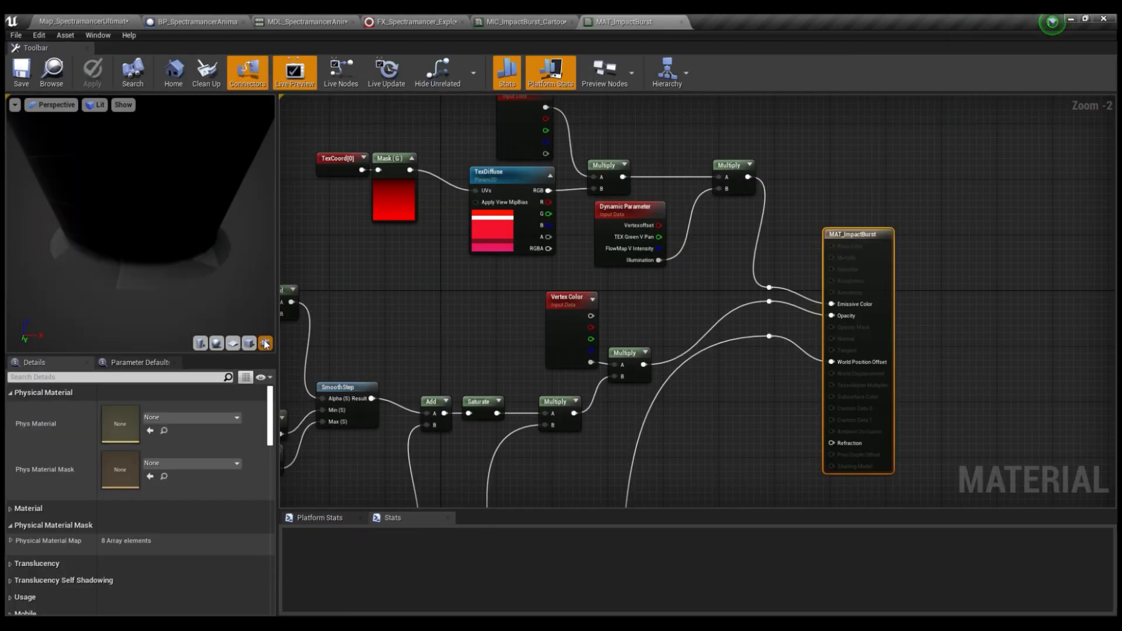
pyautogui.scroll(-5, 211, 190)
pyautogui.moveTo(136, 182); pyautogui.dragTo(201, 159)
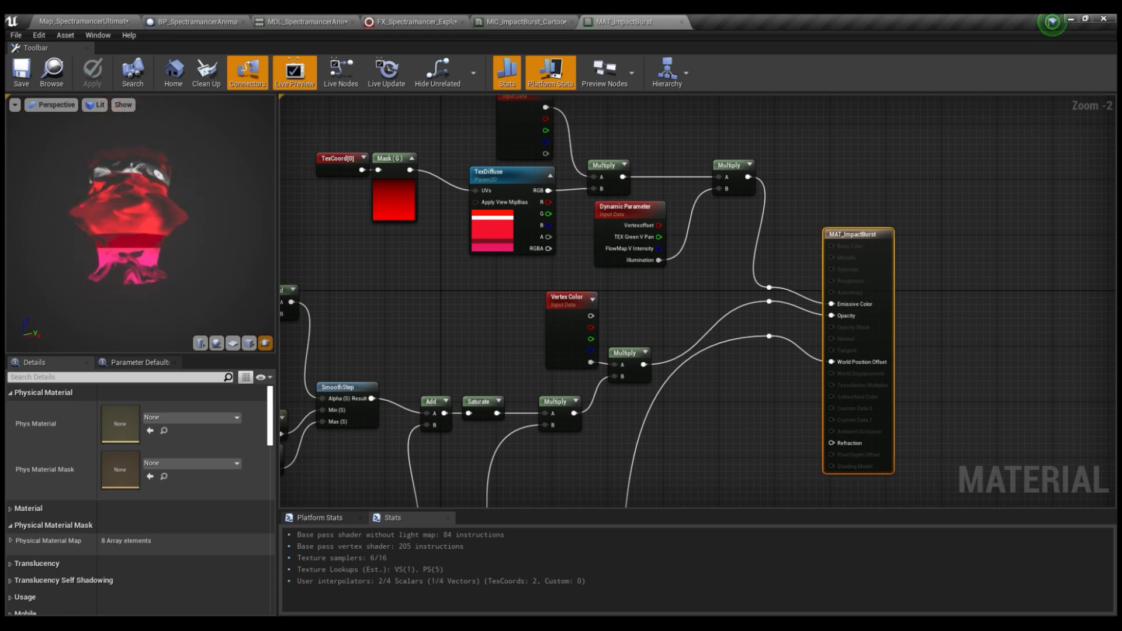
# Assign the T_FlammColor04 texture to the TexDiffuse node in MAT_ImpactBurst
pyautogui.moveTo(414, 248); pyautogui.dragTo(536, 274, button='right')
pyautogui.click(610, 201)
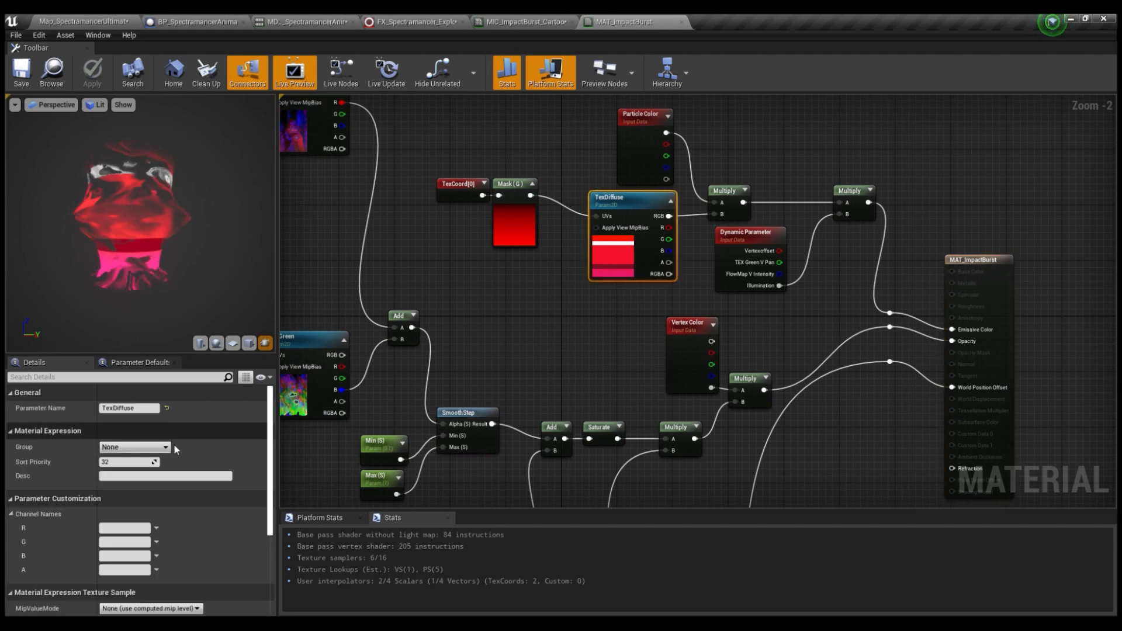
pyautogui.scroll(-3, 174, 496)
pyautogui.scroll(-1, 166, 549)
pyautogui.click(150, 561)
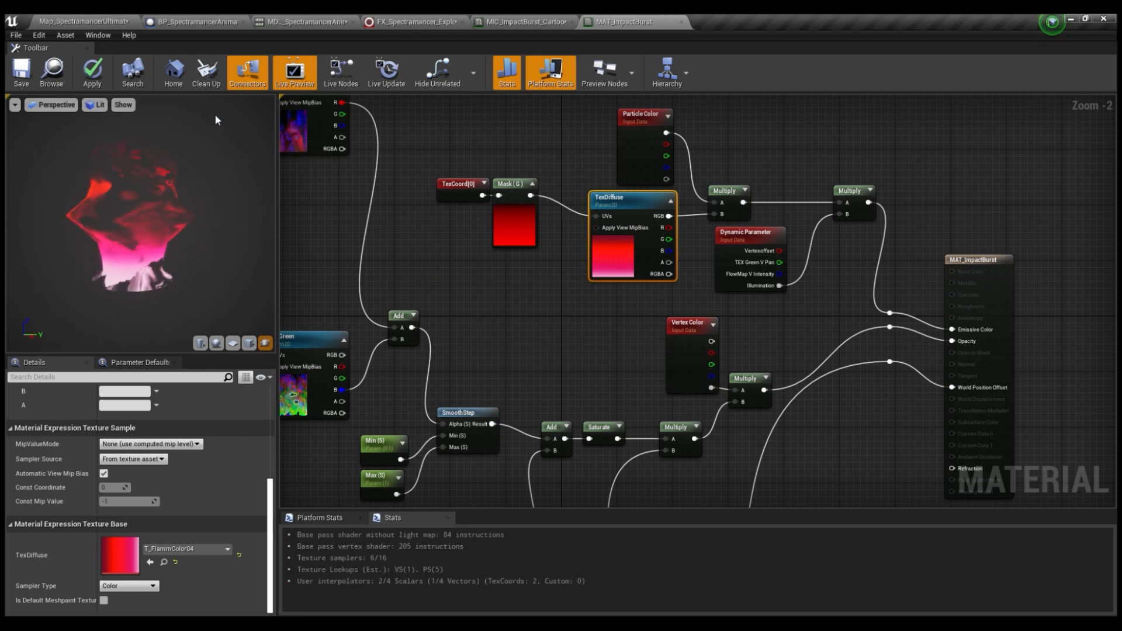
pyautogui.moveTo(577, 118); pyautogui.dragTo(599, 55, button='right')
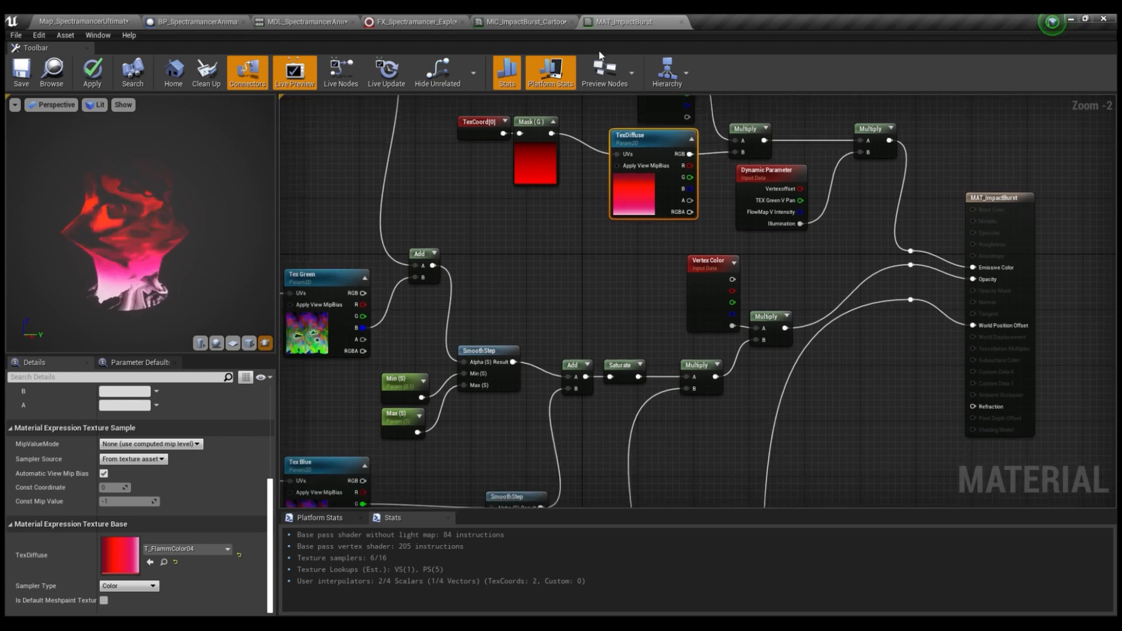
# Set the Vertexoffset R and G values of MIC_ImpactBurst_Cartoon to 0 and check the flame in the explosion system
pyautogui.click(514, 21)
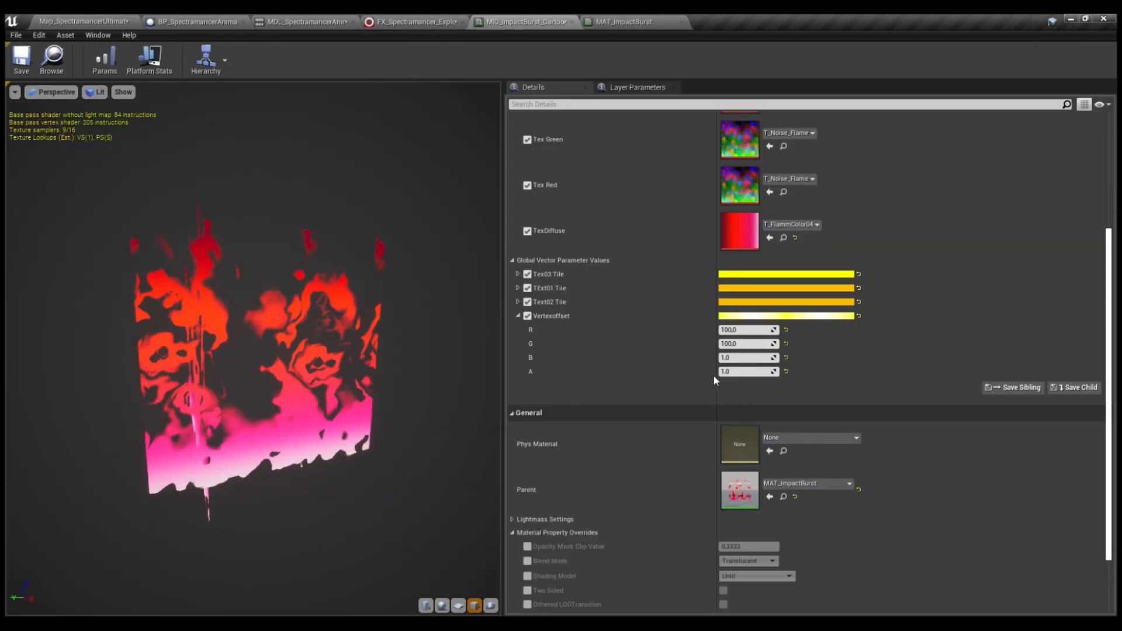
pyautogui.click(745, 330)
pyautogui.write('0')
pyautogui.press('Tab')
pyautogui.write('0')
pyautogui.press('Return')
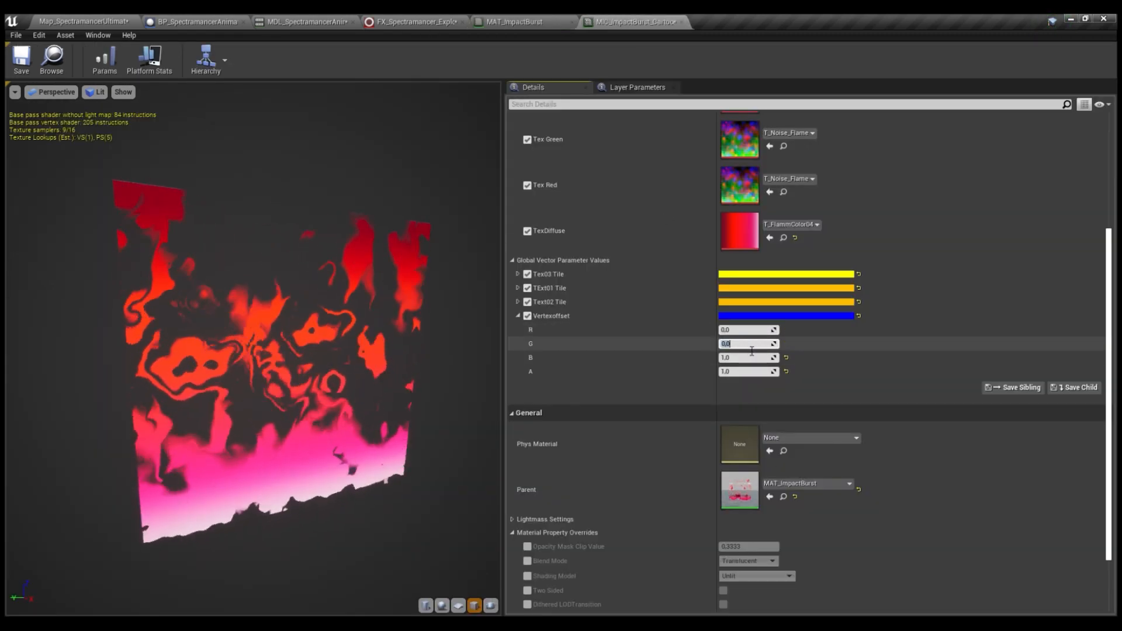
pyautogui.scroll(3, 818, 207)
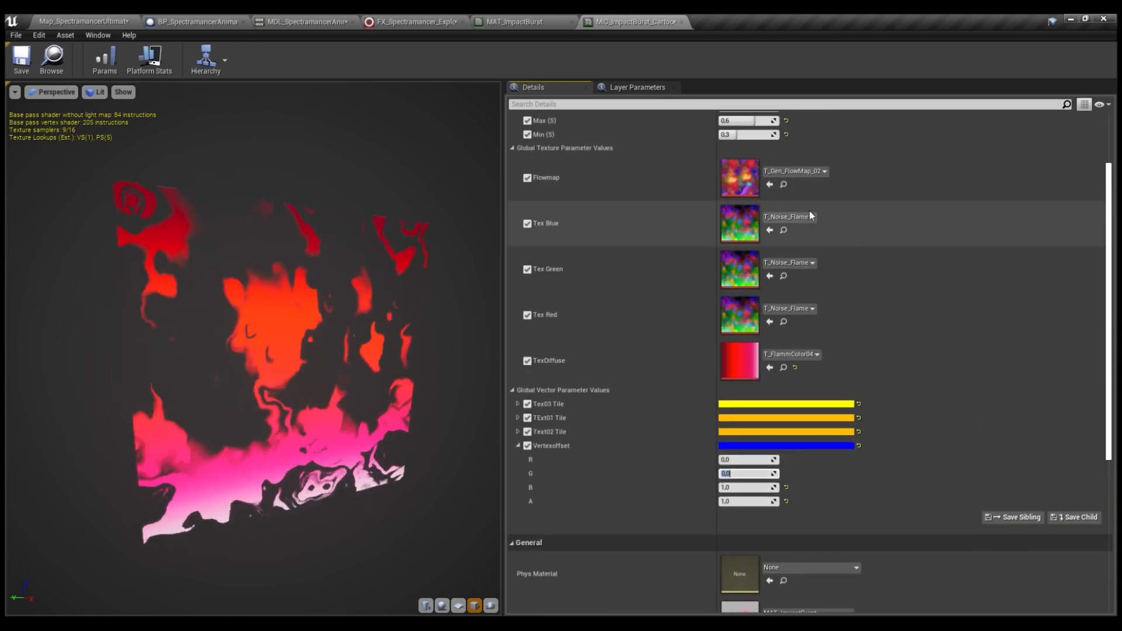
pyautogui.scroll(3, 809, 211)
pyautogui.click(394, 22)
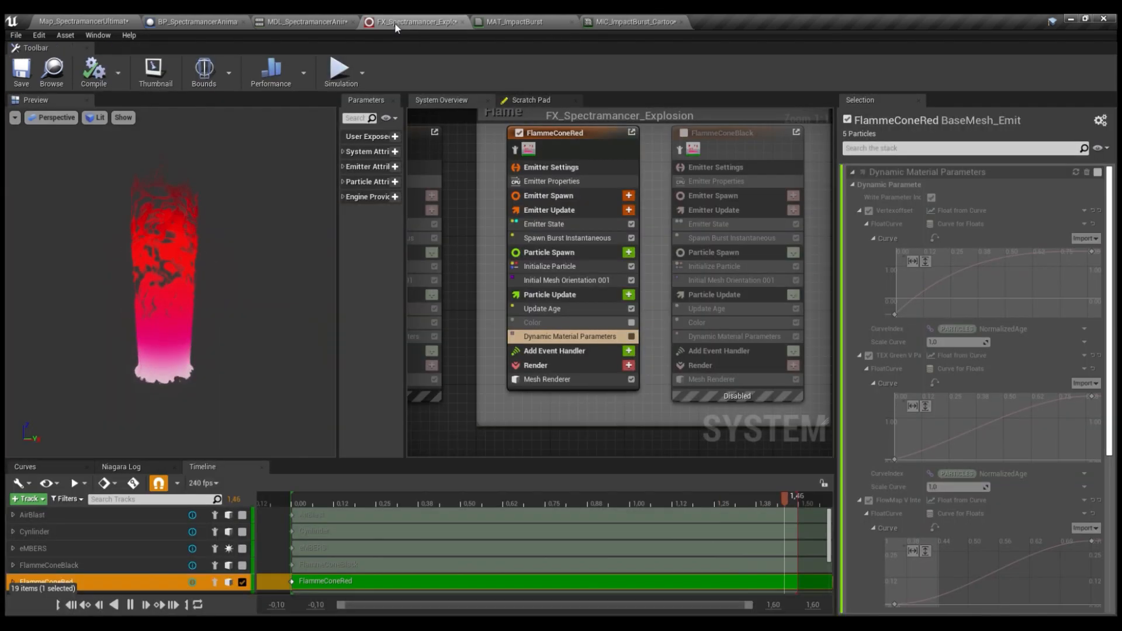
# Return to the material instance and restore its Vertexoffset R and G values to 100
pyautogui.click(506, 22)
pyautogui.click(633, 22)
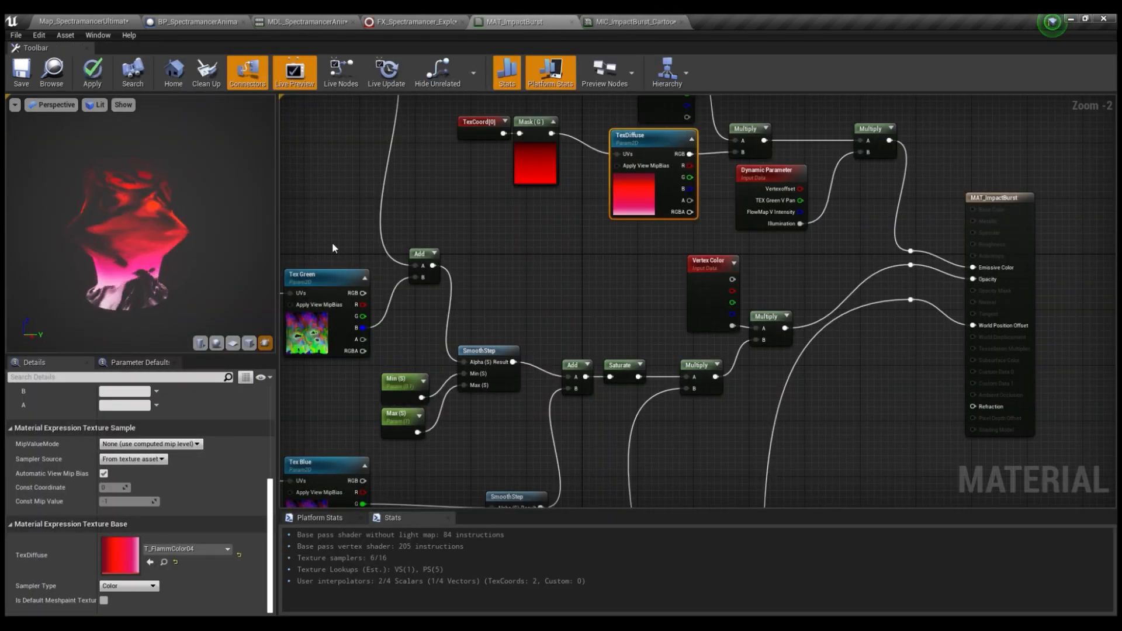
pyautogui.moveTo(333, 249); pyautogui.dragTo(499, 194, button='right')
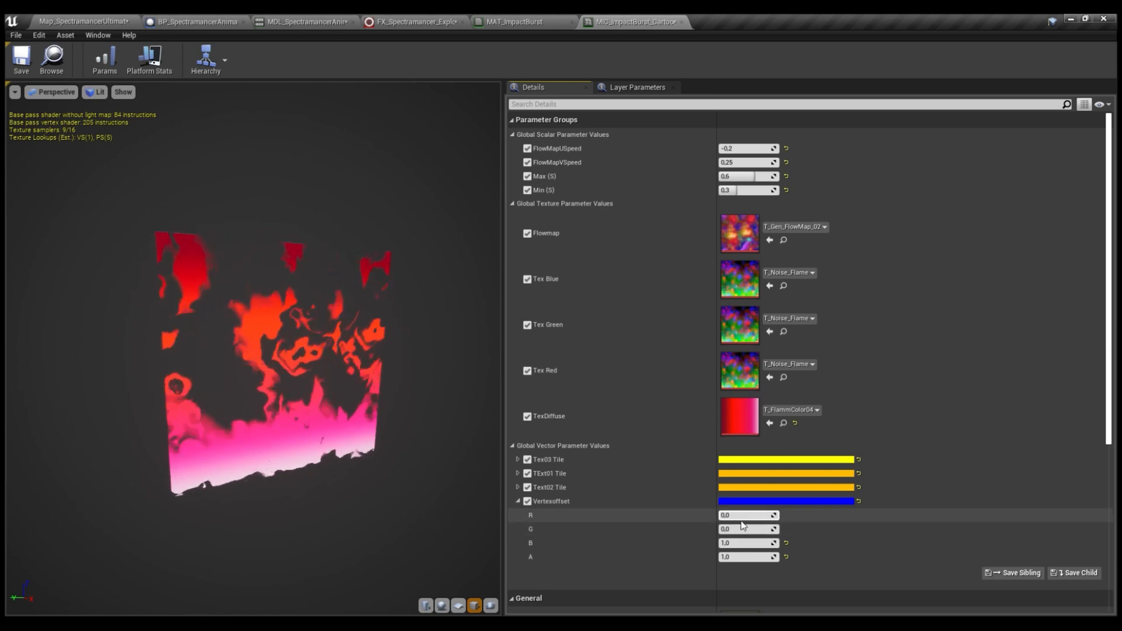
pyautogui.press('Return')
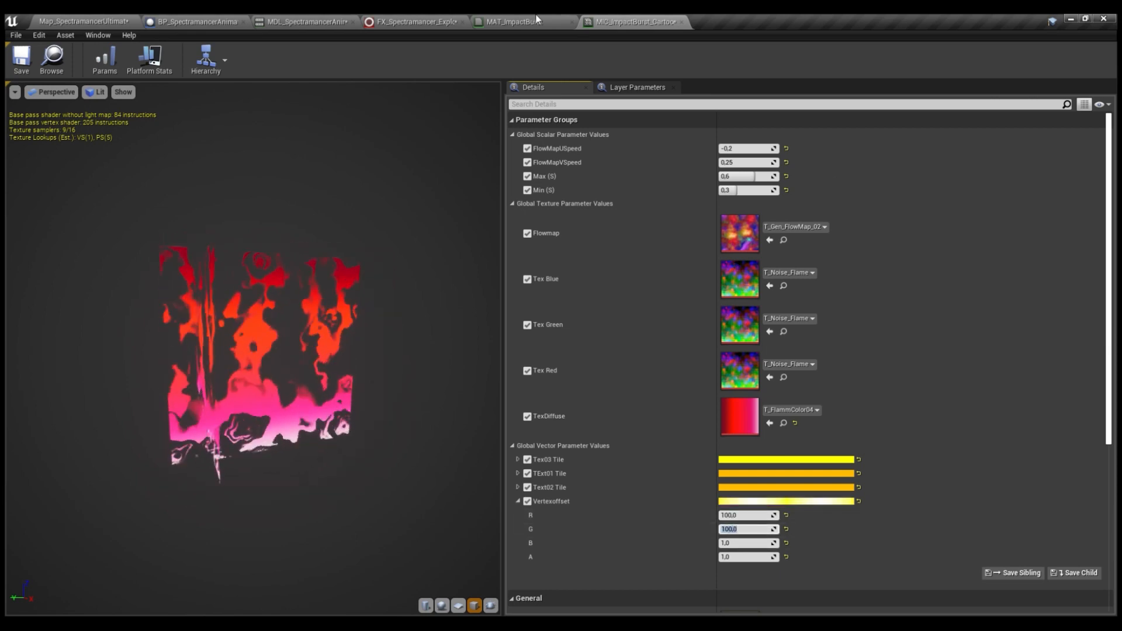
# Frame the MAT_ImpactBurst colour nodes, from TexCoord and TexDiffuse to the last Multiply before Emissive Color, in a comment box
pyautogui.click(538, 25)
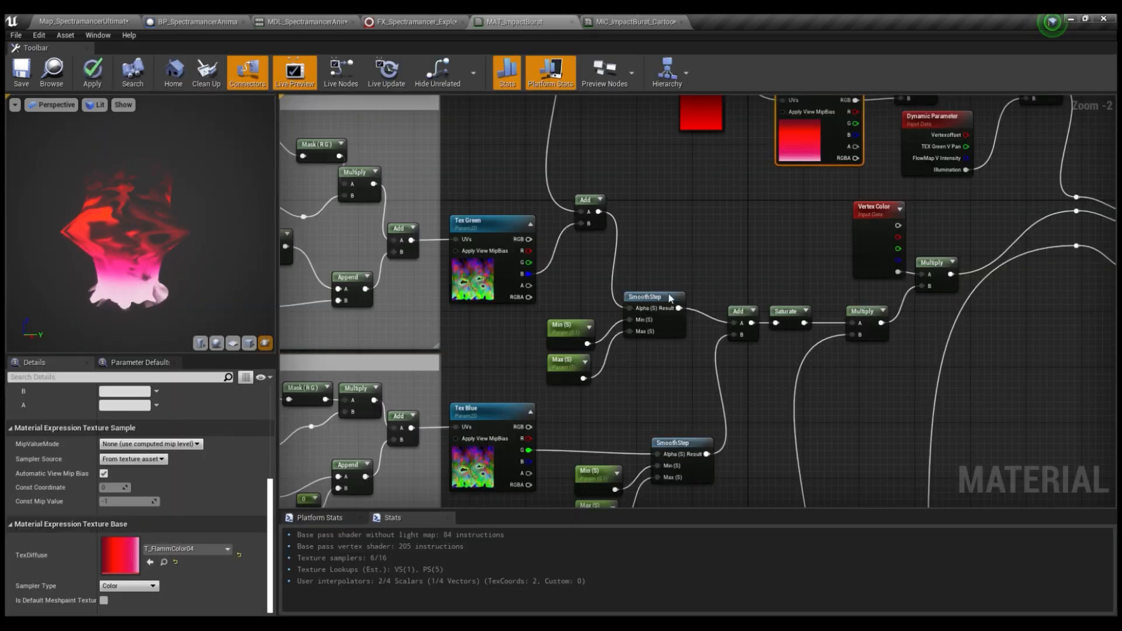
pyautogui.moveTo(671, 298); pyautogui.dragTo(514, 183, button='right')
pyautogui.moveTo(450, 130); pyautogui.dragTo(837, 333)
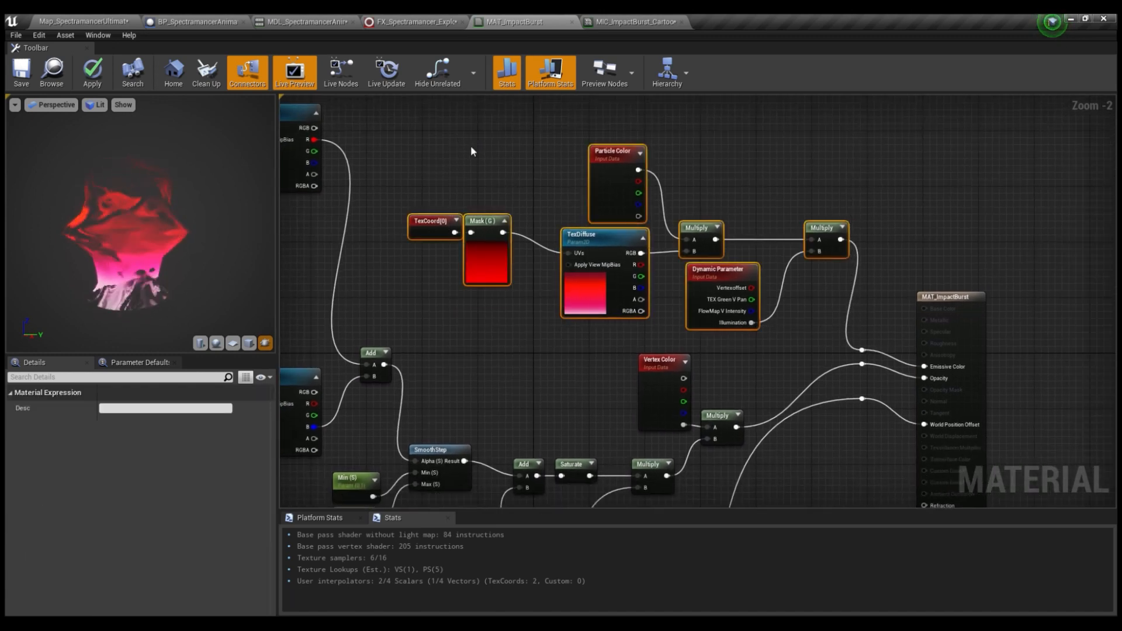
pyautogui.press('c')
pyautogui.moveTo(710, 180); pyautogui.dragTo(721, 130)
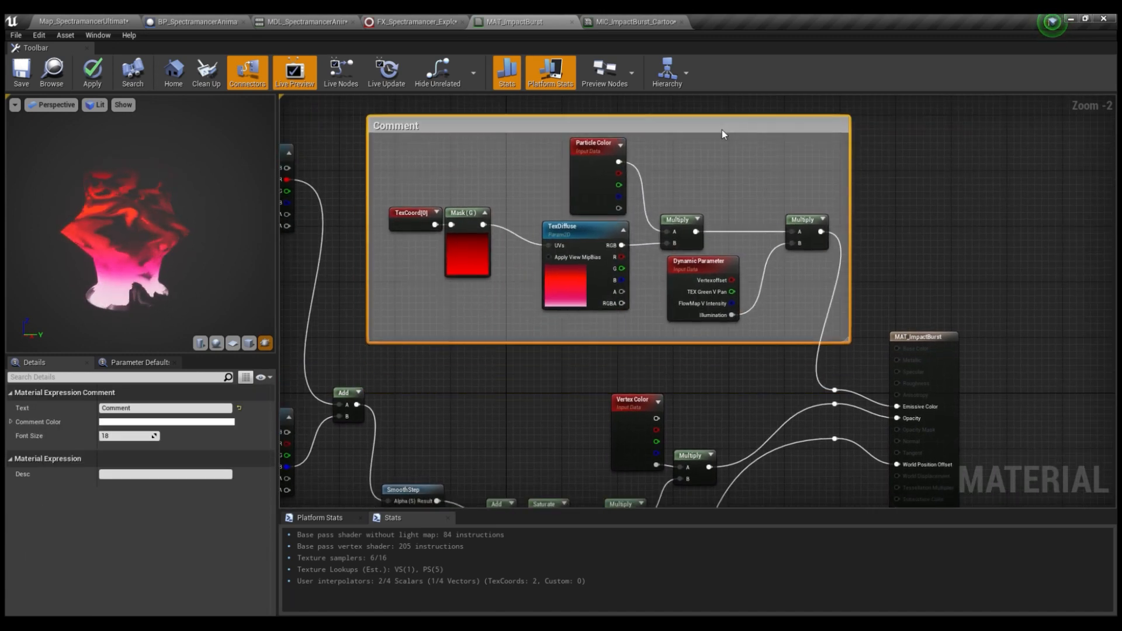
pyautogui.doubleClick(459, 135)
pyautogui.moveTo(458, 138); pyautogui.dragTo(499, 175, button='right')
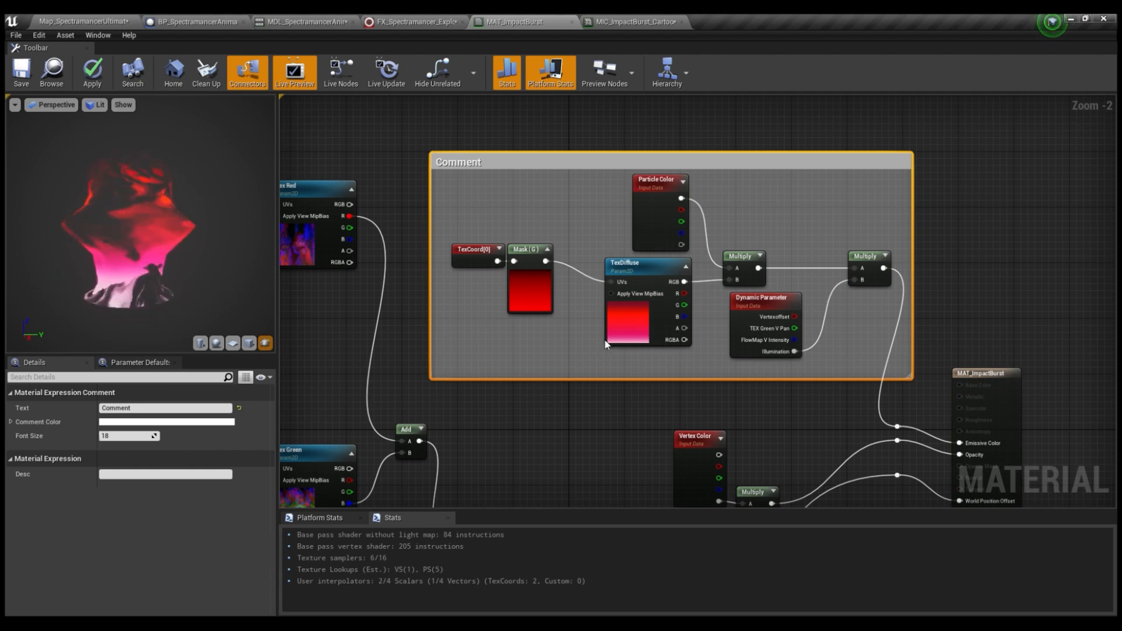
# Open T_FlammColor04 from the project's Textures folder, examine its colour gradient, close it and return to the MAT_ImpactBurst graph
pyautogui.moveTo(626, 336); pyautogui.dragTo(646, 334, button='right')
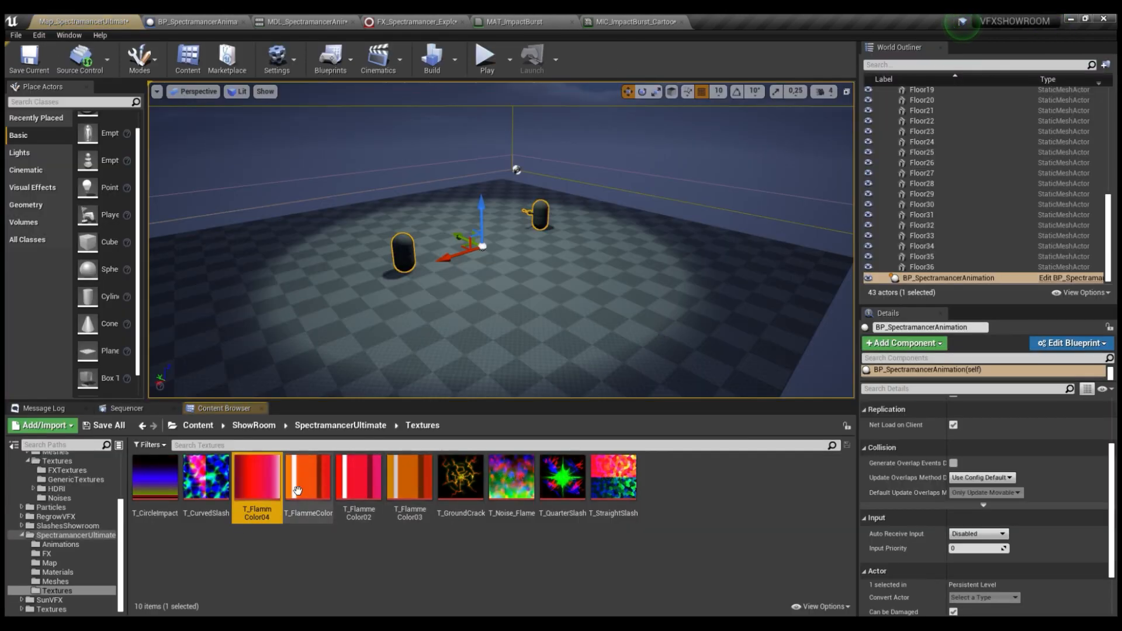
pyautogui.doubleClick(273, 490)
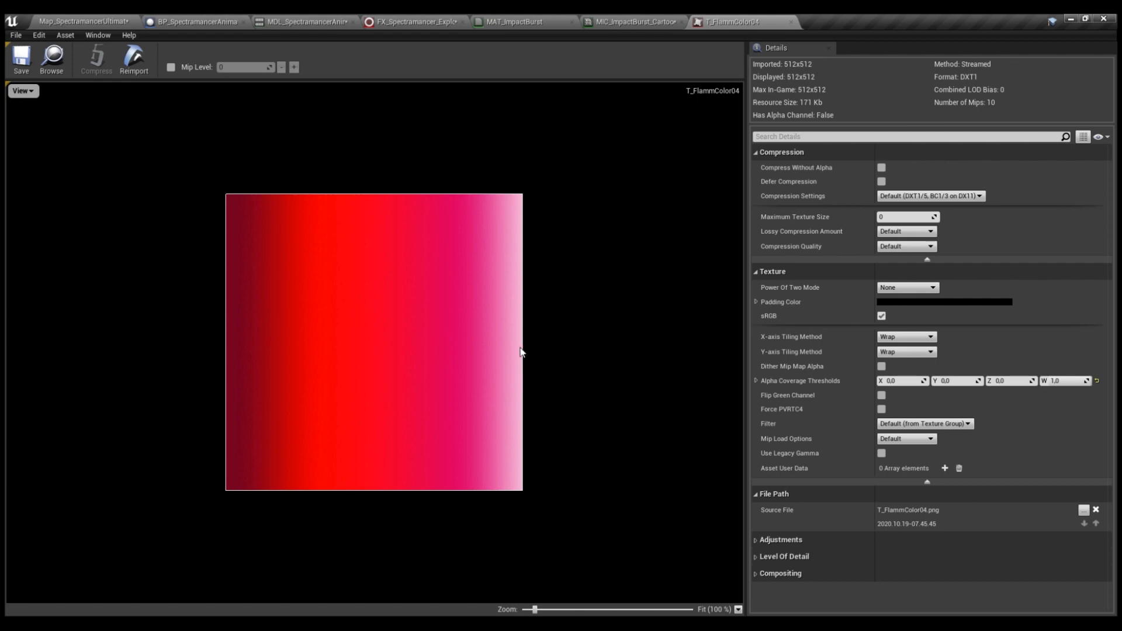
pyautogui.click(790, 23)
pyautogui.click(90, 21)
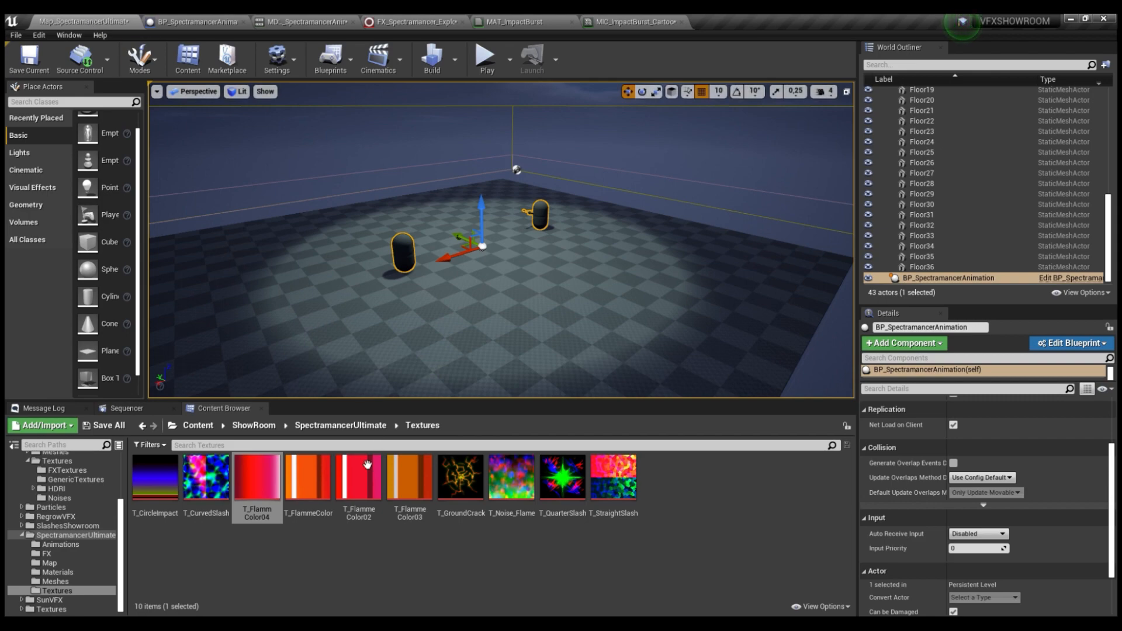
pyautogui.click(542, 22)
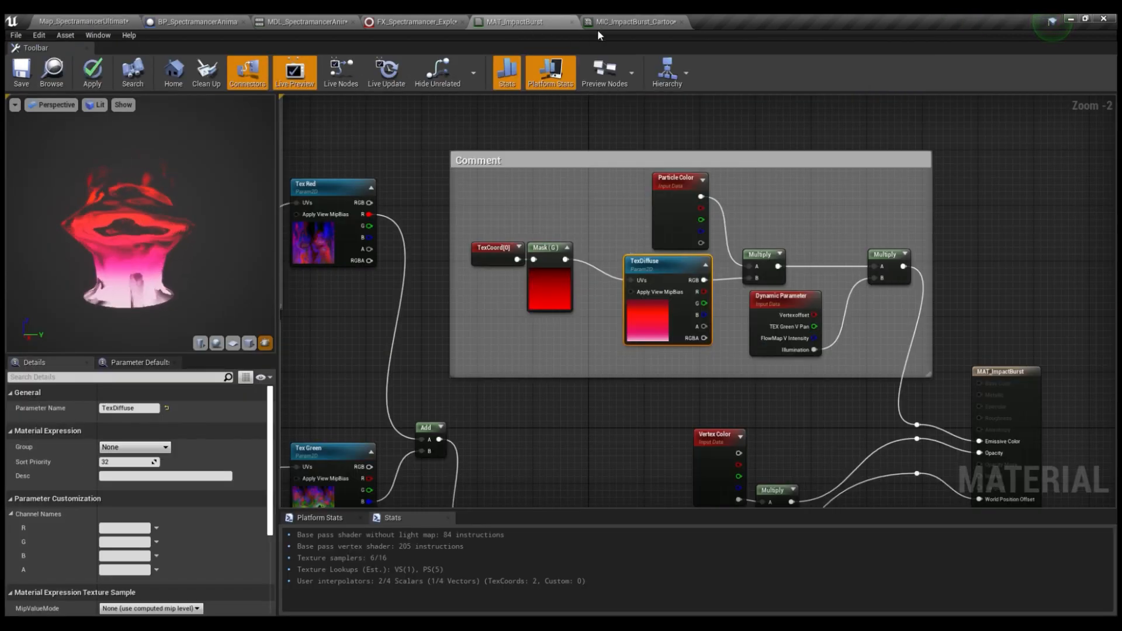
pyautogui.click(628, 22)
pyautogui.click(516, 23)
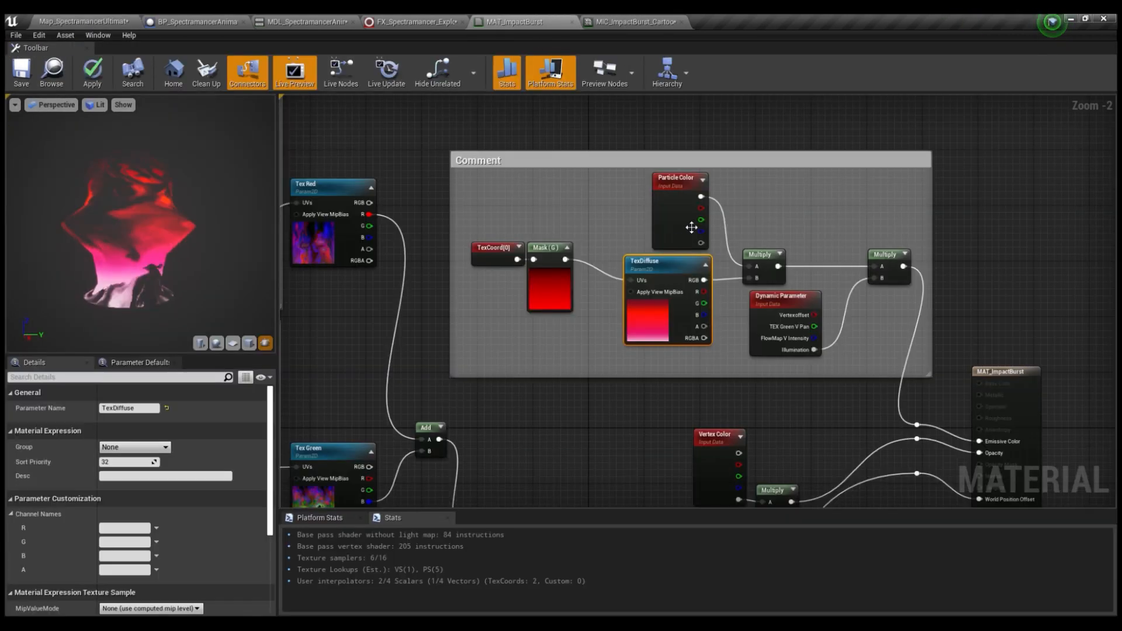
# Examine the overall MAT_ImpactBurst graph, especially how the Flowmap group feeds the three texture groups
pyautogui.moveTo(691, 227); pyautogui.dragTo(671, 192, button='right')
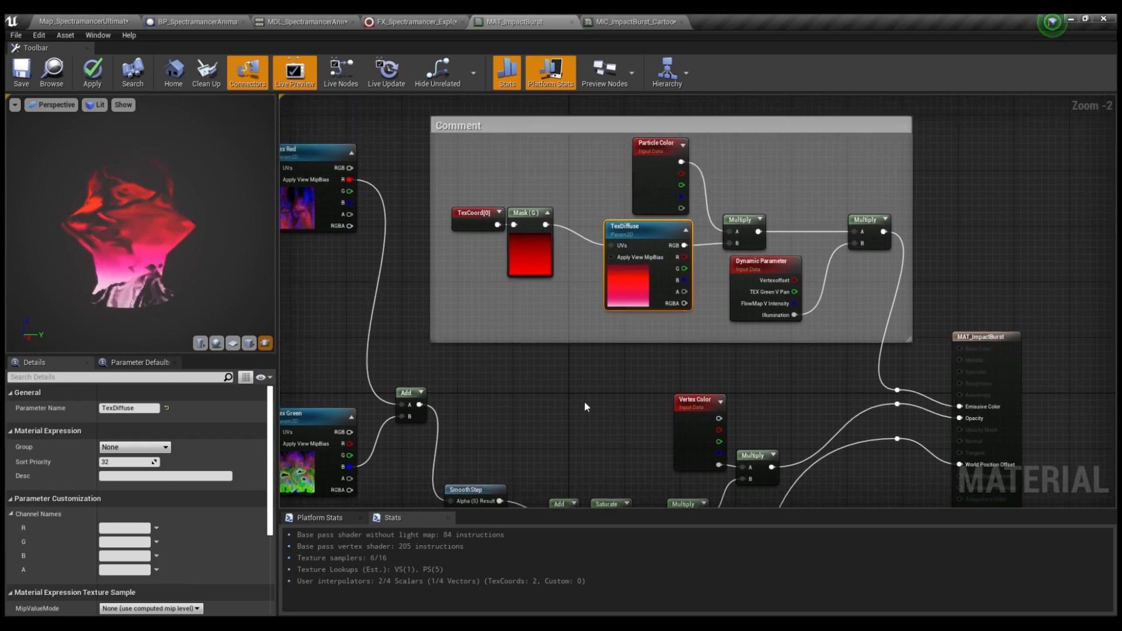
pyautogui.moveTo(585, 407); pyautogui.dragTo(696, 206, button='right')
pyautogui.moveTo(621, 237); pyautogui.dragTo(979, 308, button='right')
pyautogui.moveTo(561, 167); pyautogui.dragTo(729, 263, button='right')
pyautogui.moveTo(637, 231); pyautogui.dragTo(469, 96, button='right')
pyautogui.moveTo(683, 197); pyautogui.dragTo(636, 256, button='right')
pyautogui.scroll(-4, 647, 295)
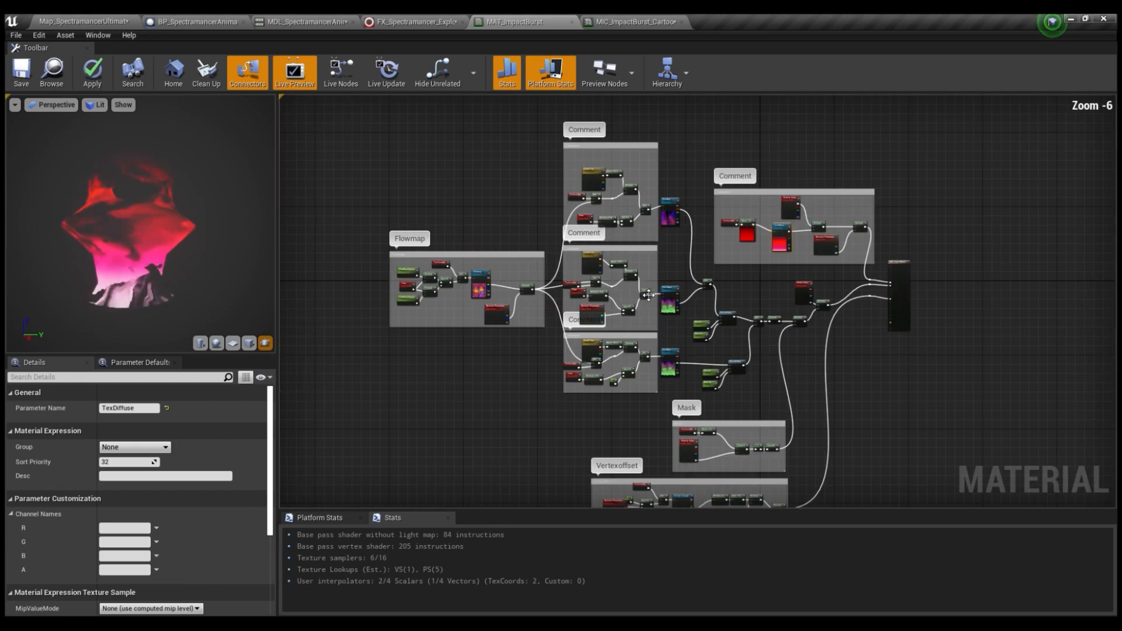
pyautogui.scroll(-1, 648, 295)
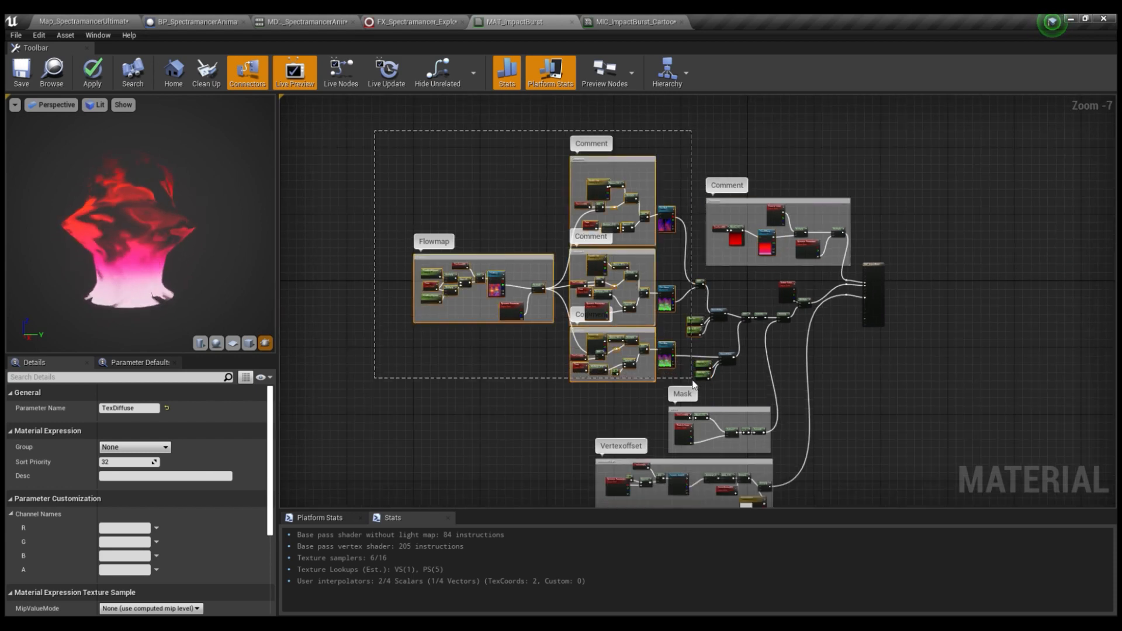
pyautogui.moveTo(693, 384); pyautogui.dragTo(693, 384)
# Move the Mask and Vertexoffset comment groups further down, clear of the texture nodes
pyautogui.moveTo(517, 496); pyautogui.dragTo(497, 392, button='right')
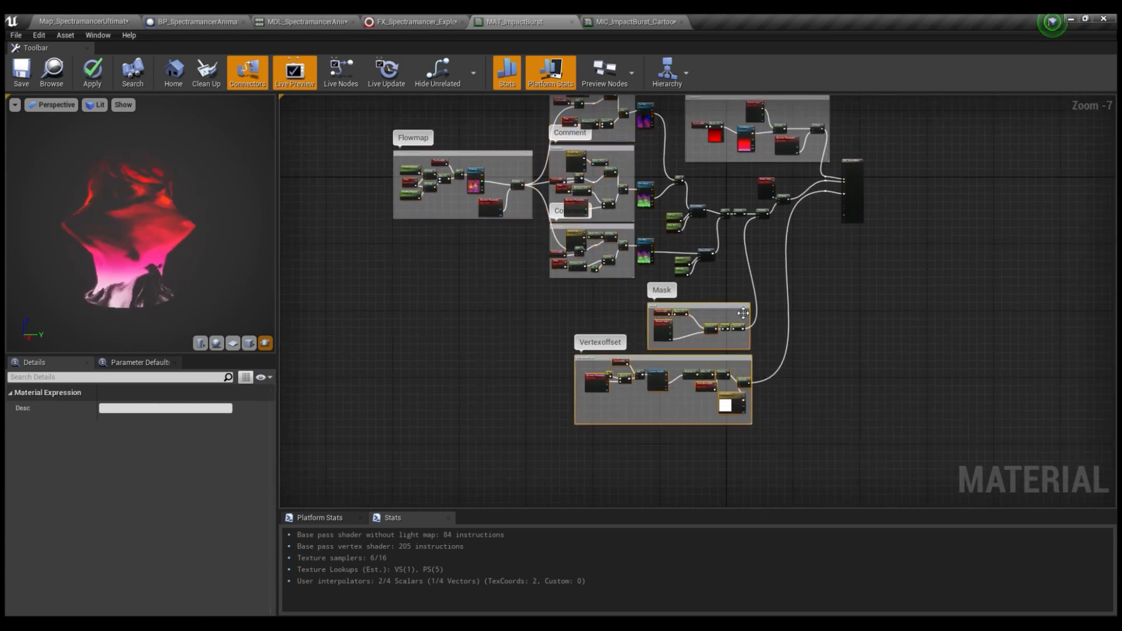
pyautogui.moveTo(742, 313); pyautogui.dragTo(770, 373)
pyautogui.moveTo(709, 275); pyautogui.dragTo(742, 366, button='right')
pyautogui.scroll(1, 716, 364)
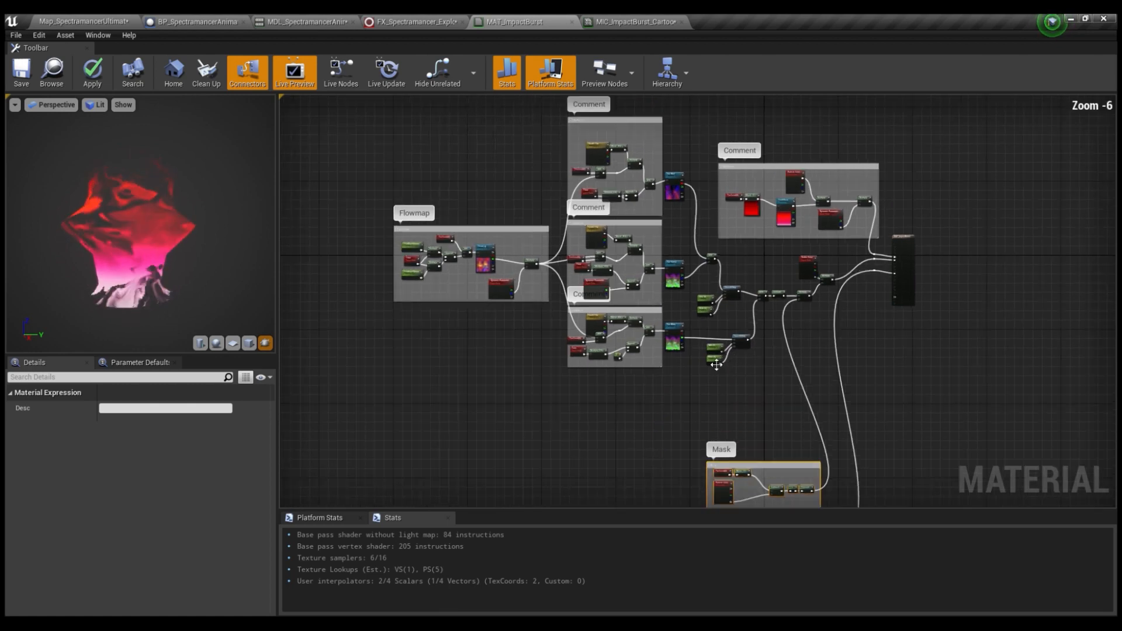
# Move the Flowmap and texture groups further from the material output, then bring the SmoothStep-to-Multiply chain and Vertex Color node closer to them
pyautogui.moveTo(407, 422); pyautogui.dragTo(713, 114)
pyautogui.moveTo(705, 267); pyautogui.dragTo(596, 268)
pyautogui.scroll(3, 657, 301)
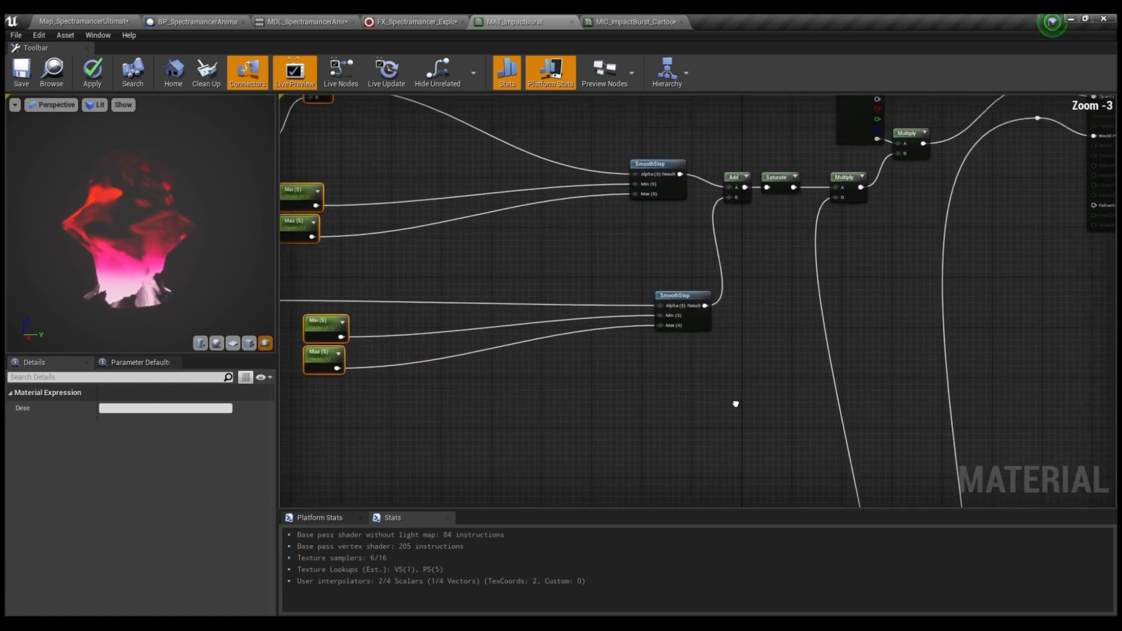
pyautogui.moveTo(735, 401); pyautogui.dragTo(707, 441, button='right')
pyautogui.scroll(-2, 707, 441)
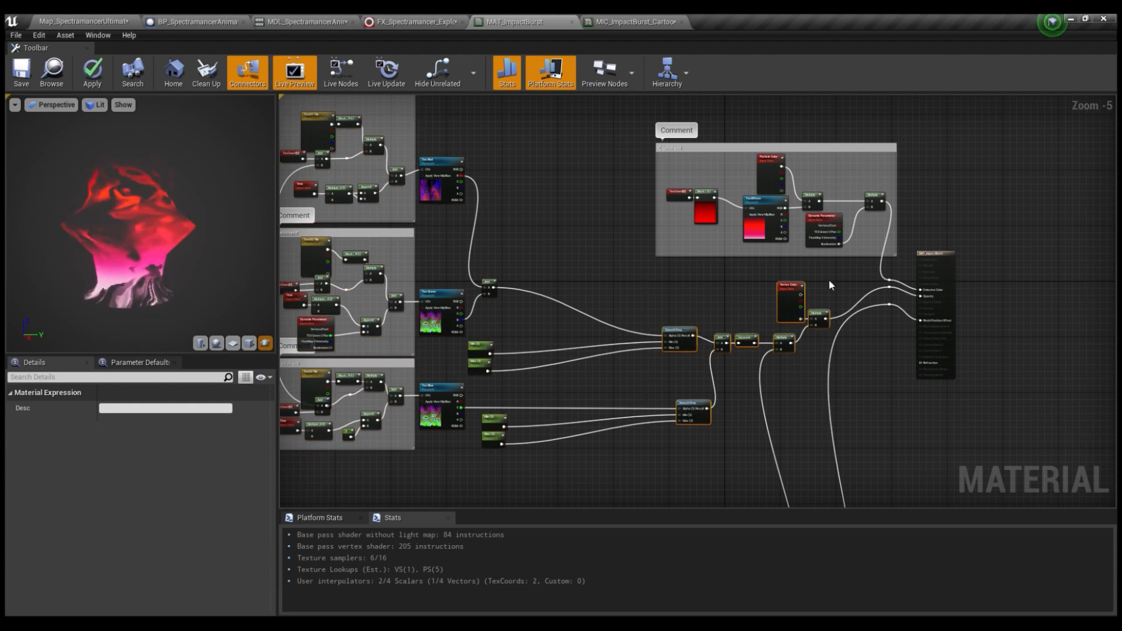
pyautogui.moveTo(817, 314); pyautogui.dragTo(677, 314)
pyautogui.moveTo(707, 384); pyautogui.dragTo(727, 246, button='right')
pyautogui.scroll(-2, 715, 252)
pyautogui.click(650, 278)
# Examine the Tex Red, Tex Green and Tex Blue samplers, checking the texture and the colour channel each one uses
pyautogui.moveTo(644, 274); pyautogui.dragTo(888, 398, button='right')
pyautogui.scroll(3, 773, 276)
pyautogui.moveTo(690, 128); pyautogui.dragTo(679, 213, button='right')
pyautogui.moveTo(645, 179); pyautogui.dragTo(708, 160, button='right')
pyautogui.click(704, 141)
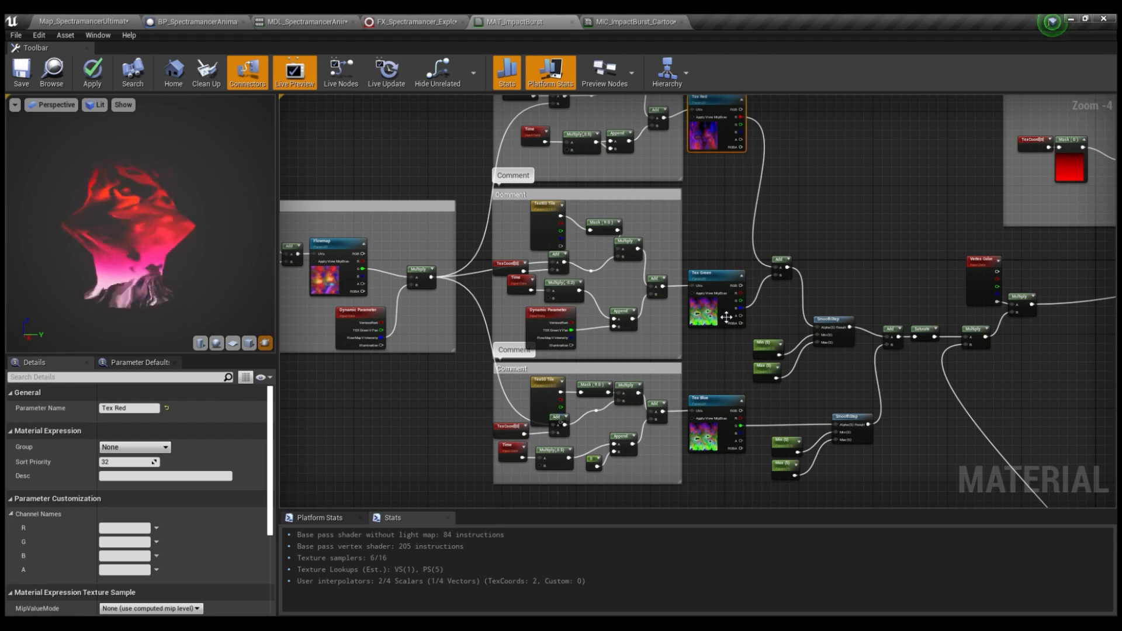
pyautogui.moveTo(695, 354); pyautogui.dragTo(663, 300, button='right')
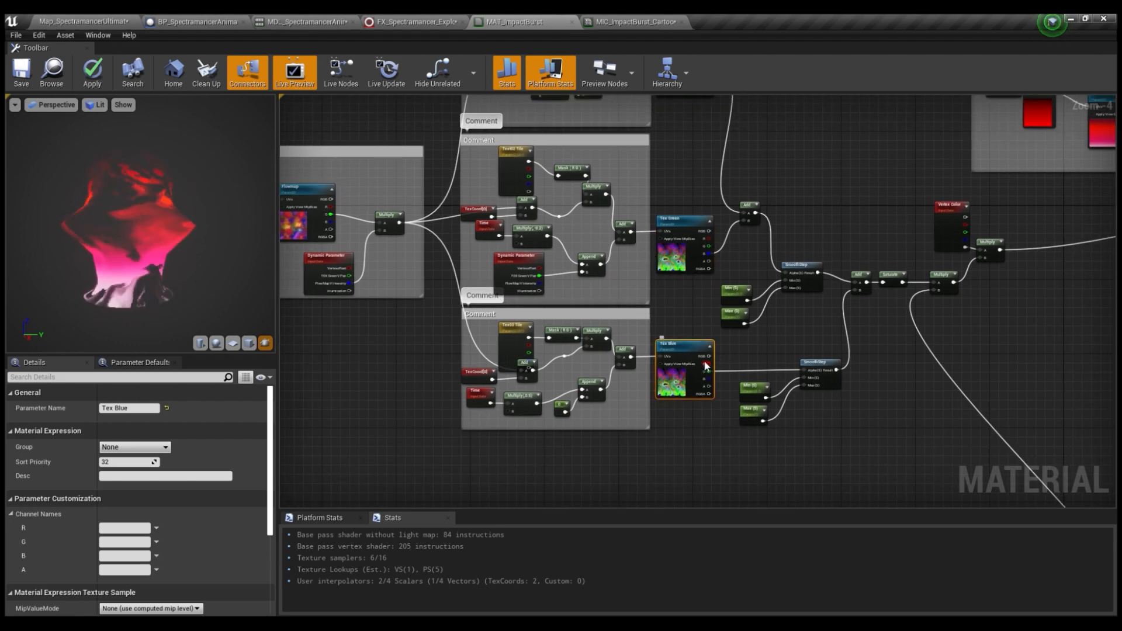
pyautogui.moveTo(706, 366); pyautogui.dragTo(688, 422, button='right')
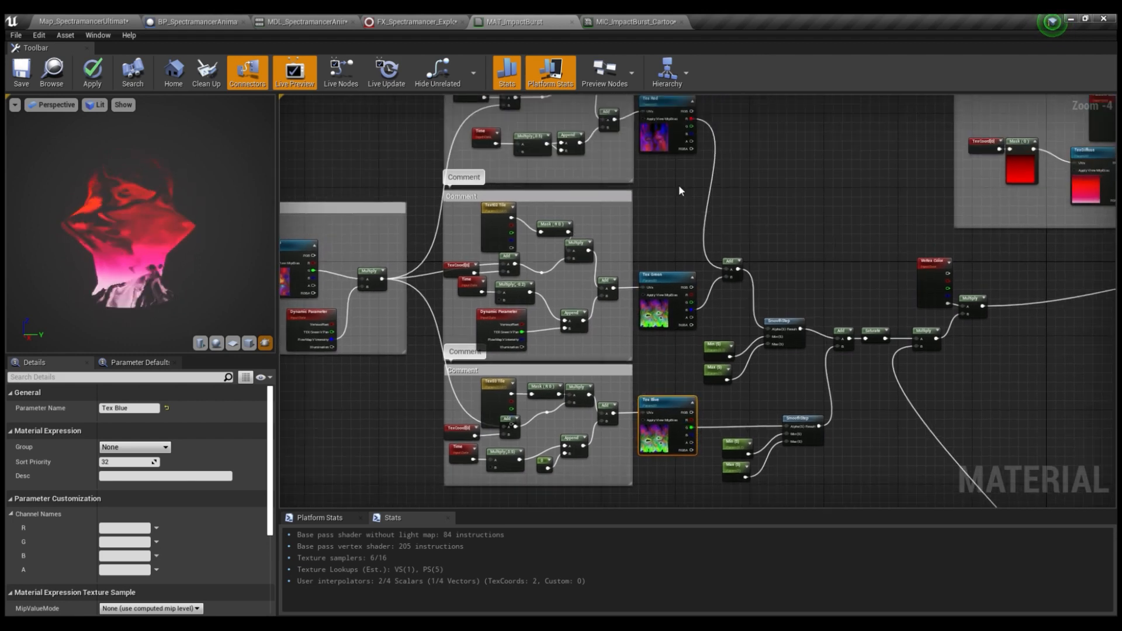
pyautogui.moveTo(726, 309); pyautogui.dragTo(787, 277, button='right')
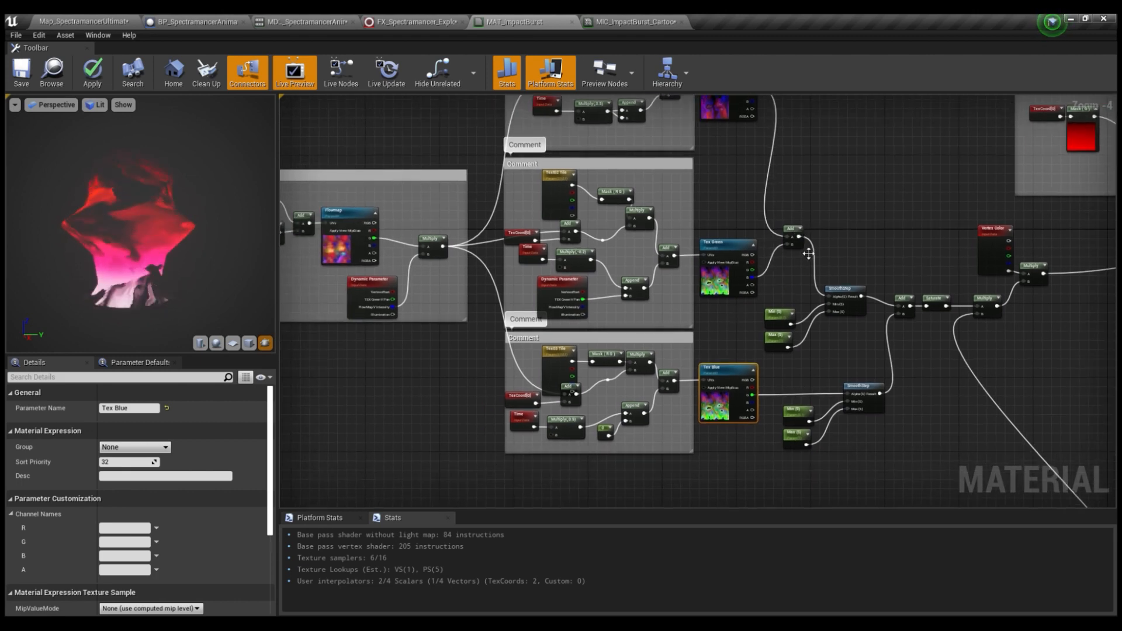
pyautogui.scroll(3, 856, 306)
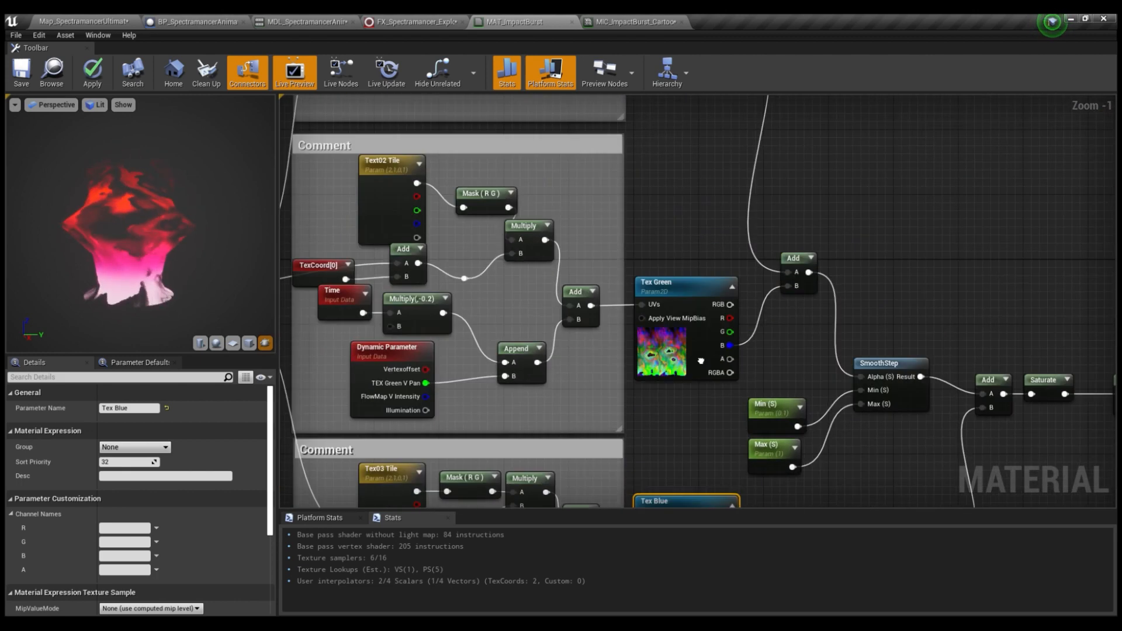
pyautogui.scroll(-4, 148, 591)
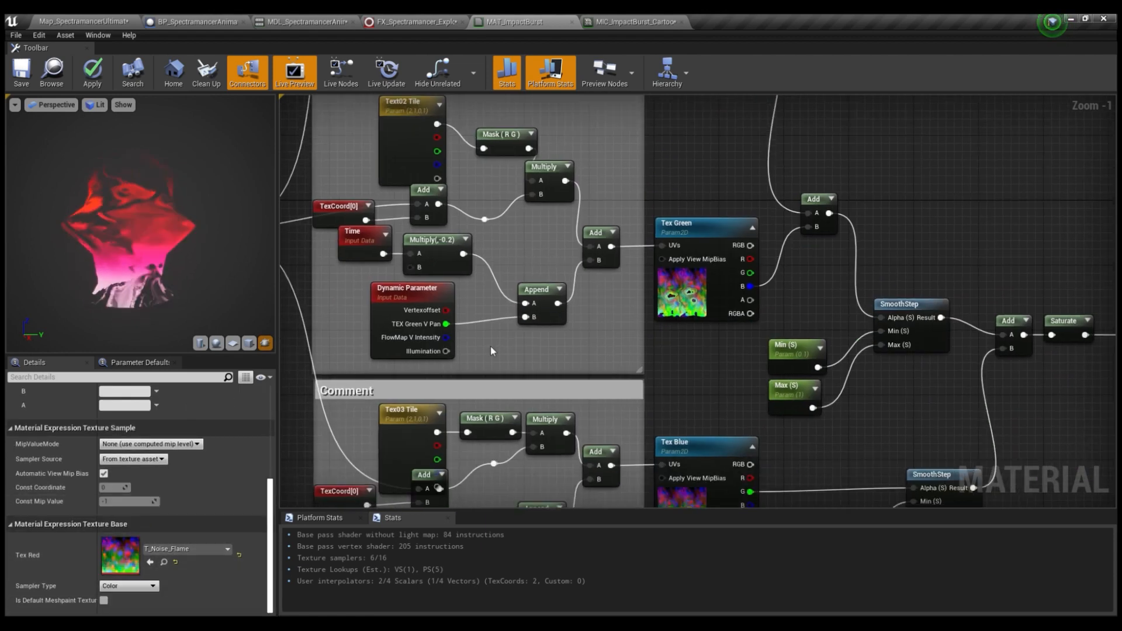
pyautogui.moveTo(705, 398); pyautogui.dragTo(702, 219, button='right')
pyautogui.click(671, 263)
# Examine how the two SmoothStep nodes, with their Min and Max parameters, are combined by Add and fed into Saturate
pyautogui.moveTo(808, 118); pyautogui.dragTo(714, 214, button='right')
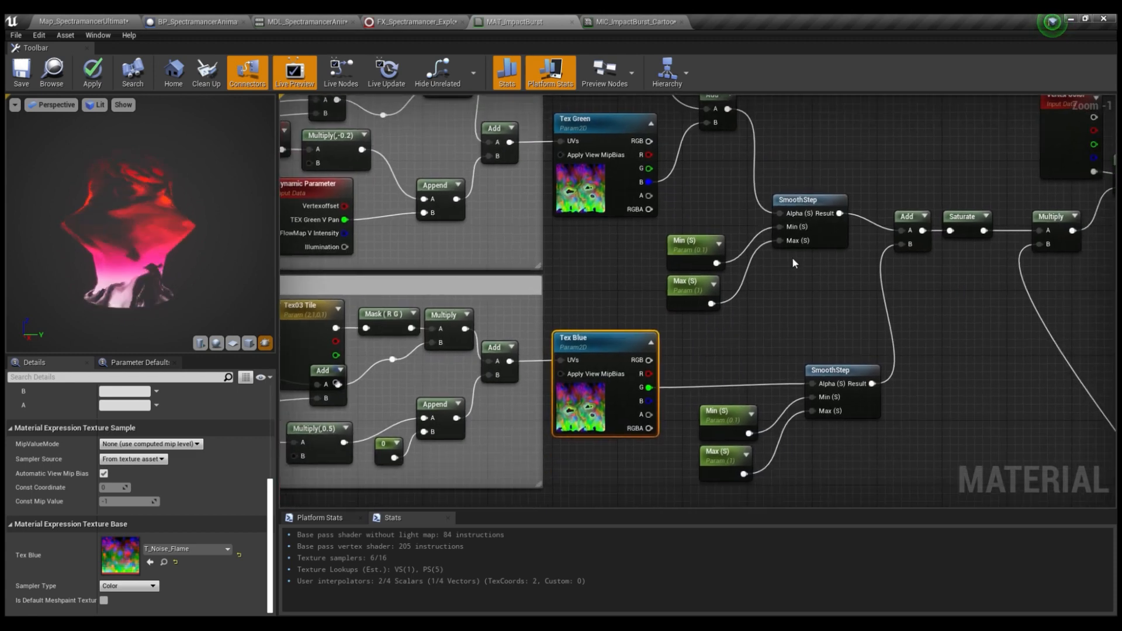
pyautogui.moveTo(792, 316); pyautogui.dragTo(716, 301, button='right')
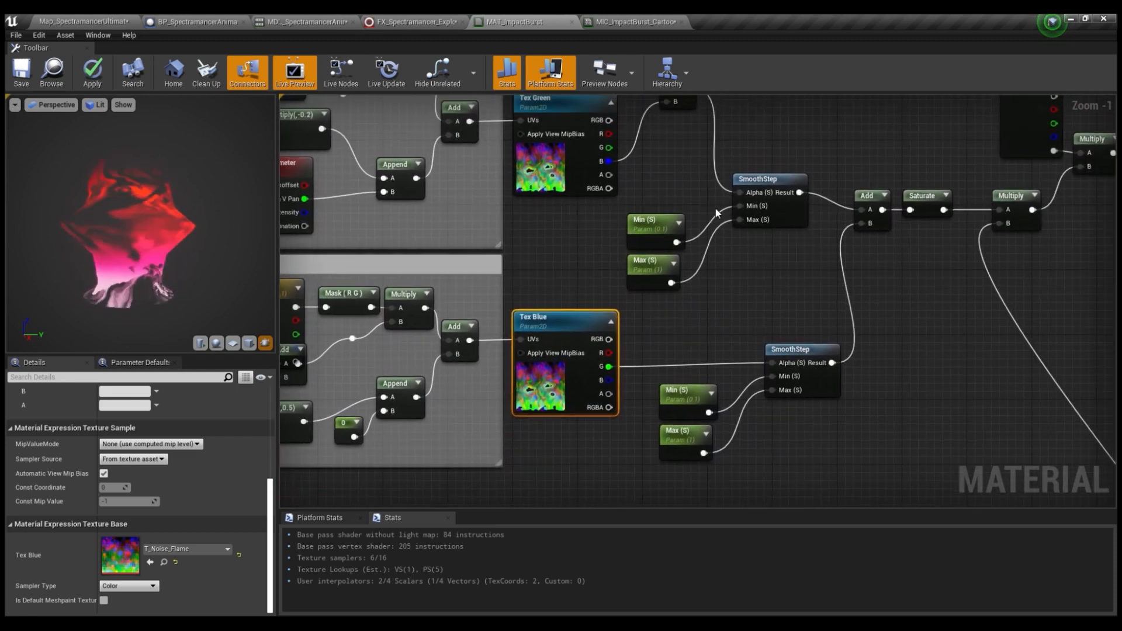
pyautogui.moveTo(619, 191); pyautogui.dragTo(617, 271, button='right')
pyautogui.moveTo(770, 338); pyautogui.dragTo(749, 312, button='right')
pyautogui.moveTo(811, 254); pyautogui.dragTo(809, 230, button='right')
pyautogui.moveTo(920, 226); pyautogui.dragTo(781, 315, button='right')
pyautogui.click(786, 273)
pyautogui.scroll(-2, 782, 315)
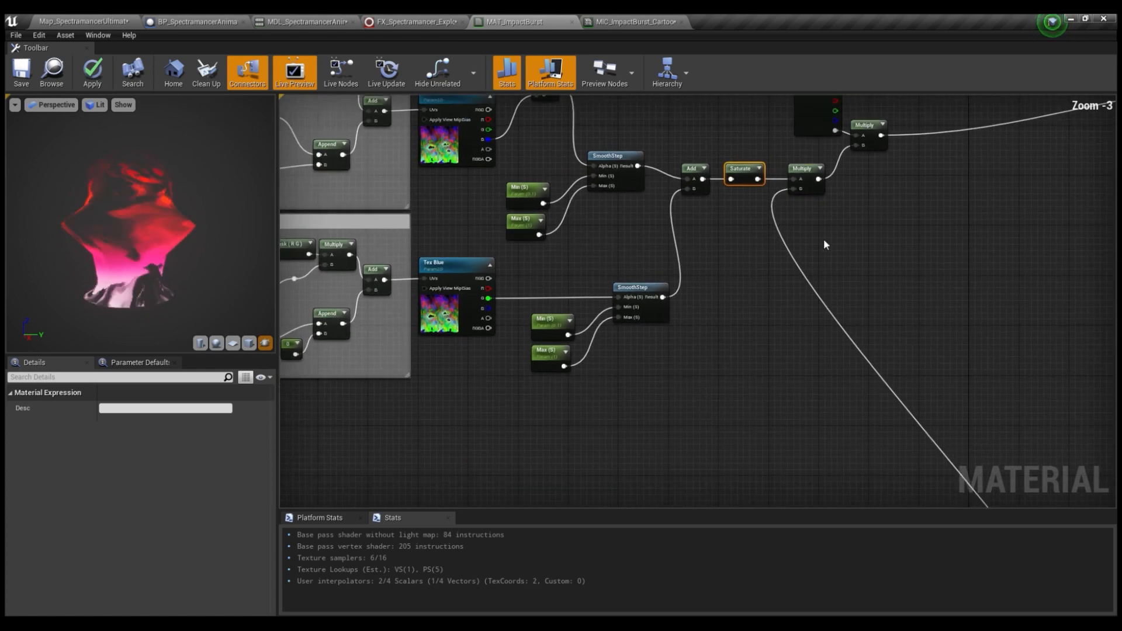
# Preview the Multiply node that follows Saturate on the mesh and orbit the preview to inspect it
pyautogui.click(809, 178)
pyautogui.press('space')
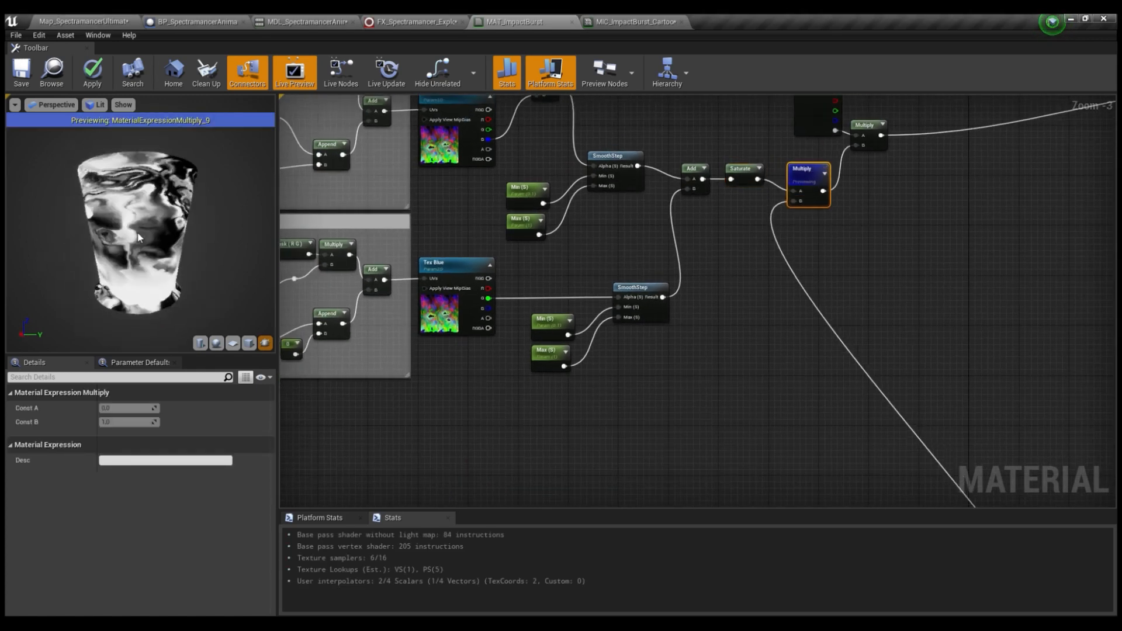
pyautogui.moveTo(147, 246); pyautogui.dragTo(195, 260)
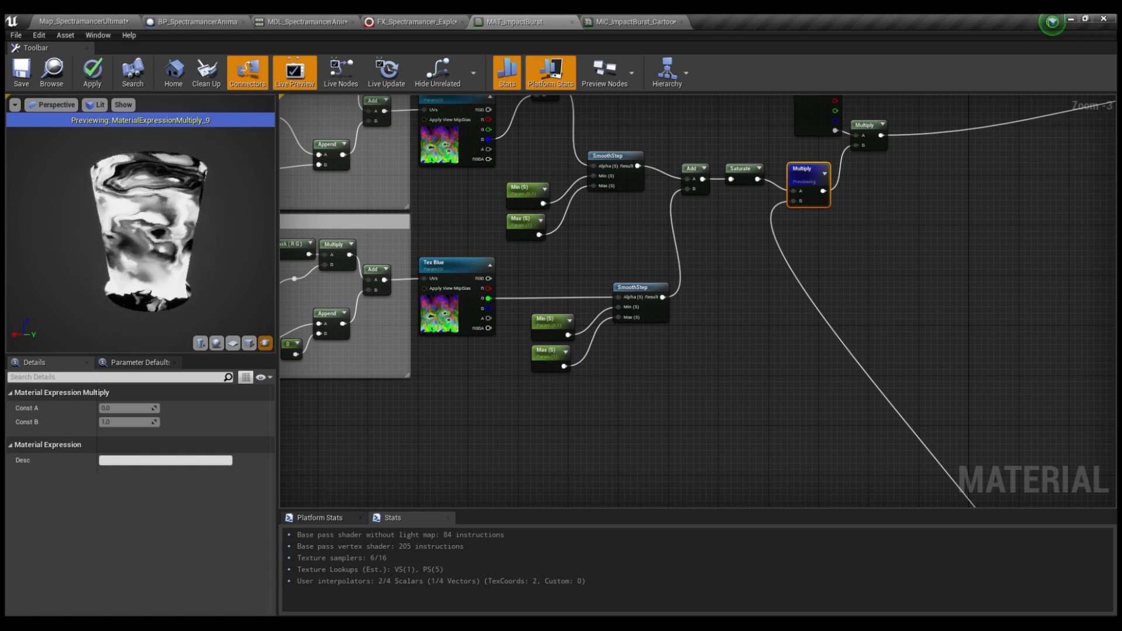
# Trace the colour group and the Vertex Color Multiply to the Emissive Color and Opacity inputs of MAT_ImpactBurst
pyautogui.moveTo(919, 216); pyautogui.dragTo(675, 447, button='right')
pyautogui.moveTo(931, 309); pyautogui.dragTo(841, 318, button='right')
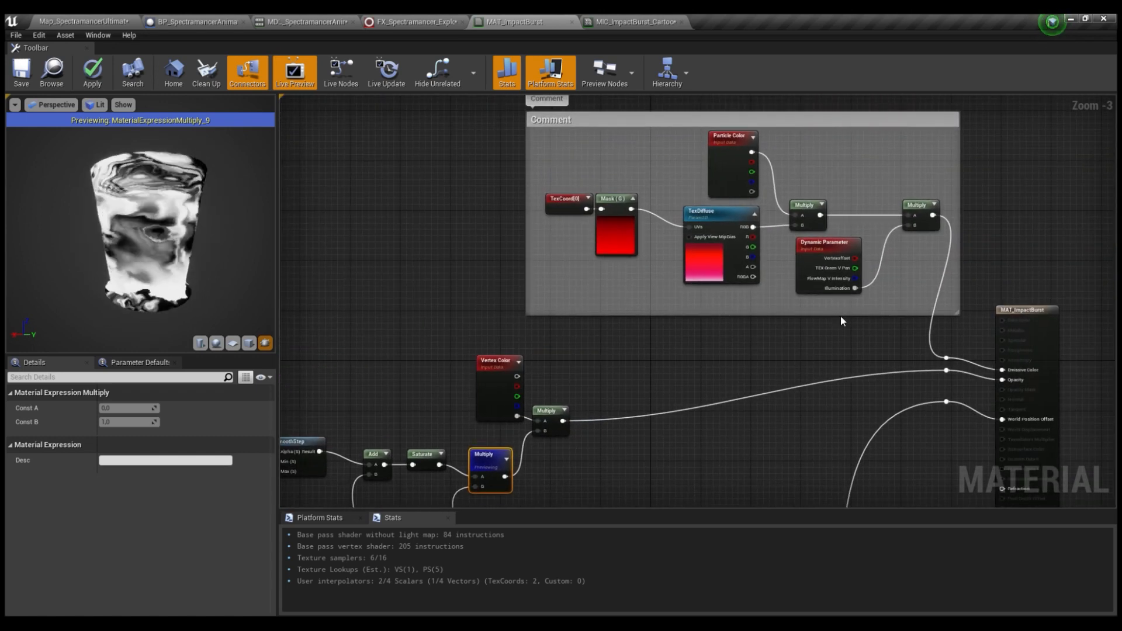
pyautogui.moveTo(824, 424); pyautogui.dragTo(639, 281, button='right')
pyautogui.moveTo(724, 247); pyautogui.dragTo(794, 335, button='right')
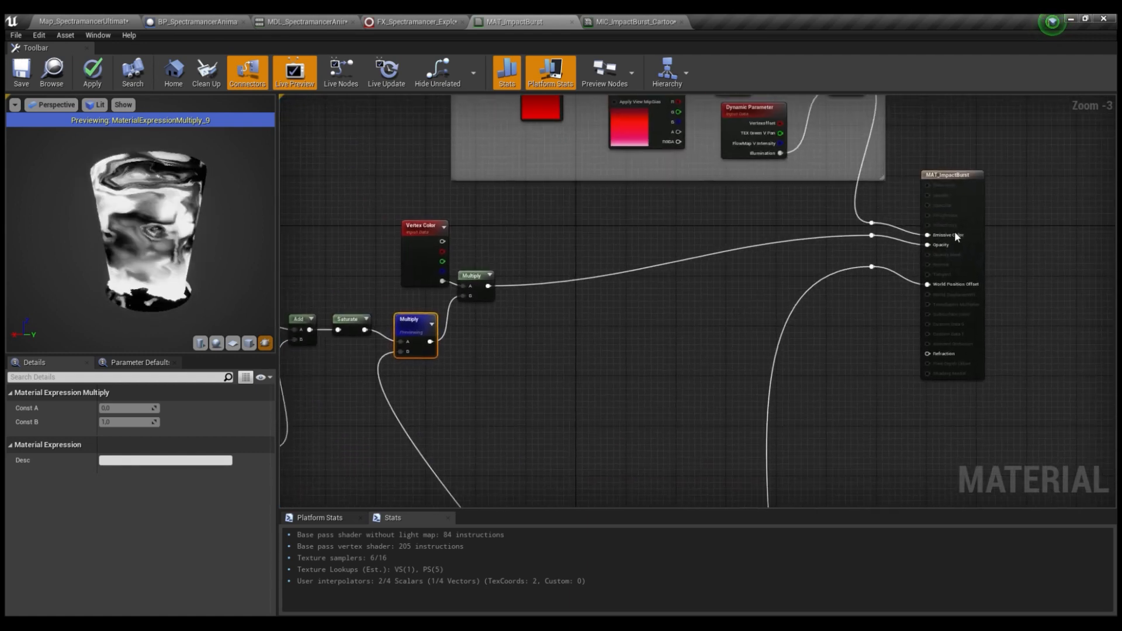
pyautogui.moveTo(897, 251); pyautogui.dragTo(824, 294, button='right')
# Return to the start of the graph and examine the Flowmap comment group and the group feeding Tex Red
pyautogui.moveTo(519, 247); pyautogui.dragTo(845, 152, button='right')
pyautogui.moveTo(405, 180); pyautogui.dragTo(661, 424, button='right')
pyautogui.scroll(-1, 573, 257)
pyautogui.moveTo(572, 256); pyautogui.dragTo(682, 248, button='right')
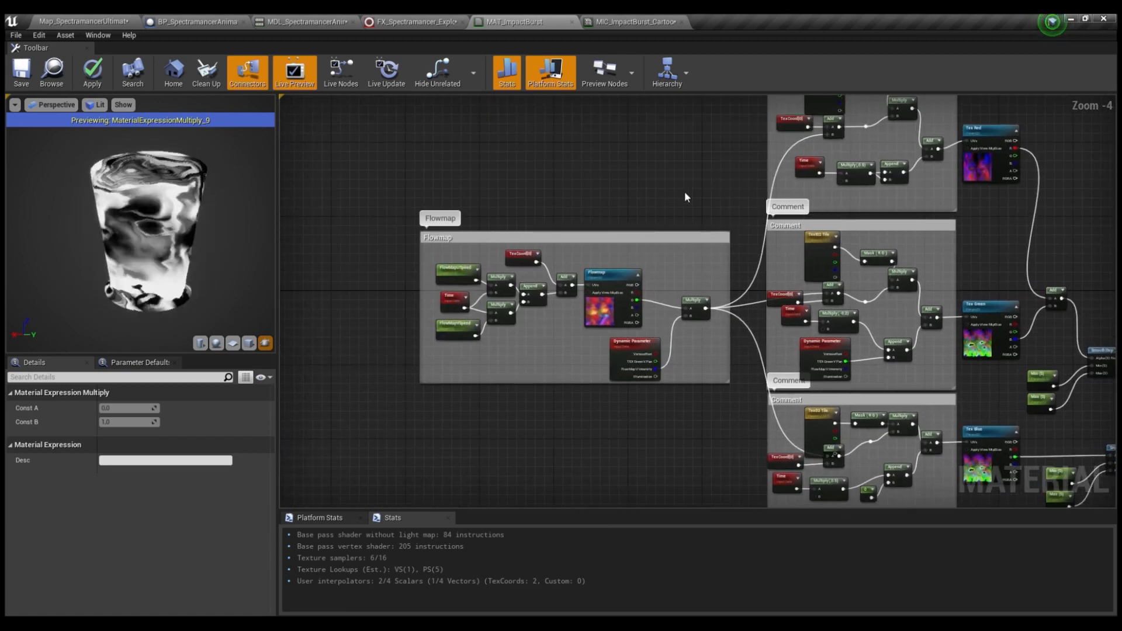
pyautogui.moveTo(423, 441); pyautogui.dragTo(422, 443)
pyautogui.moveTo(592, 442); pyautogui.dragTo(451, 417, button='right')
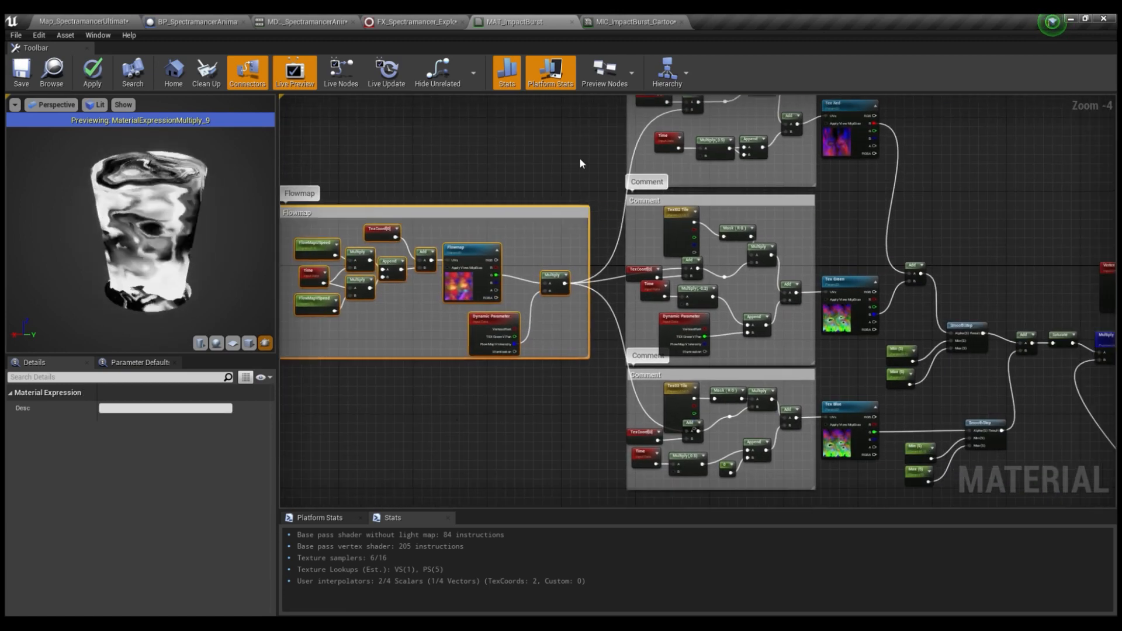
pyautogui.moveTo(579, 159); pyautogui.dragTo(541, 262, button='right')
pyautogui.moveTo(672, 152); pyautogui.dragTo(652, 232, button='right')
pyautogui.click(660, 183)
pyautogui.moveTo(562, 324); pyautogui.dragTo(584, 188, button='right')
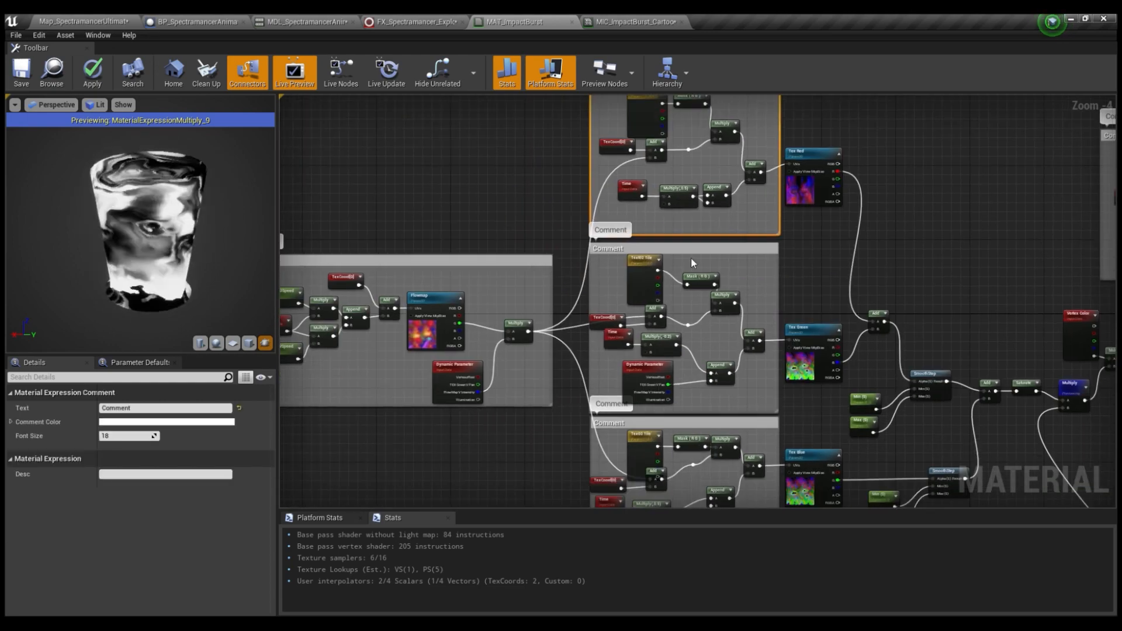
# Examine the group feeding Tex Blue, inspecting the Tex03 Tile parameter and the Multiply constant applied to Time
pyautogui.moveTo(802, 420); pyautogui.dragTo(614, 347, button='right')
pyautogui.click(733, 278)
pyautogui.click(624, 359)
pyautogui.scroll(3, 558, 387)
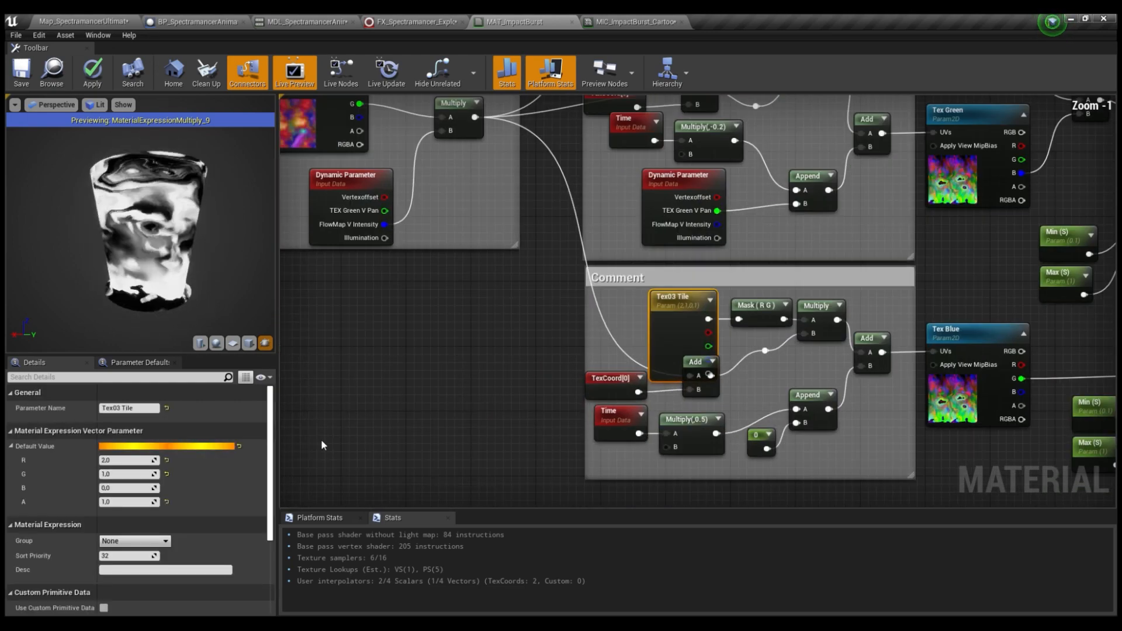
pyautogui.moveTo(498, 354); pyautogui.dragTo(425, 251, button='right')
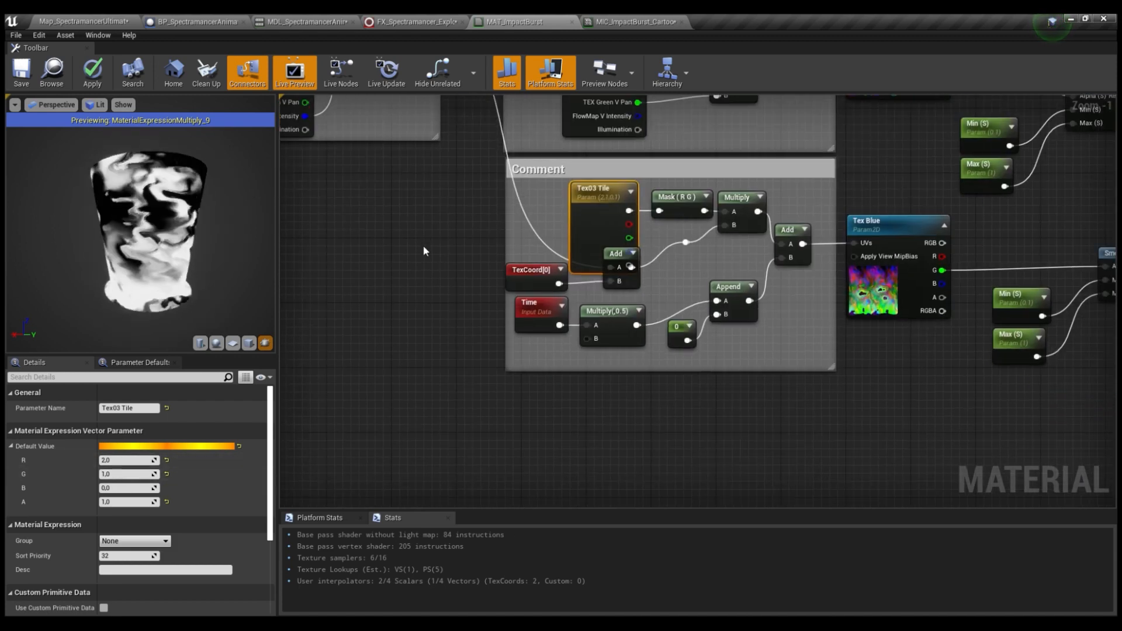
pyautogui.click(536, 322)
pyautogui.moveTo(621, 321); pyautogui.dragTo(562, 433, button='right')
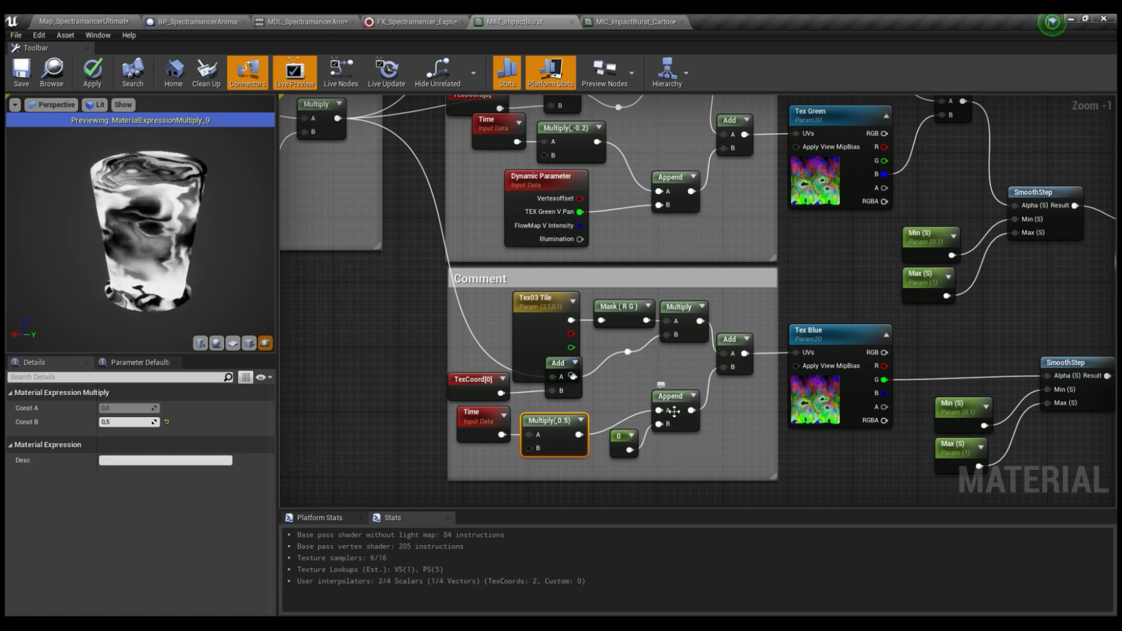
# Review the texture groups and the Flowmap sampler, check the parameters in the MIC_ImpactBurst material instance, and return to MAT_ImpactBurst
pyautogui.moveTo(598, 241); pyautogui.dragTo(656, 198, button='right')
pyautogui.scroll(-2, 619, 314)
pyautogui.moveTo(756, 353); pyautogui.dragTo(665, 256, button='right')
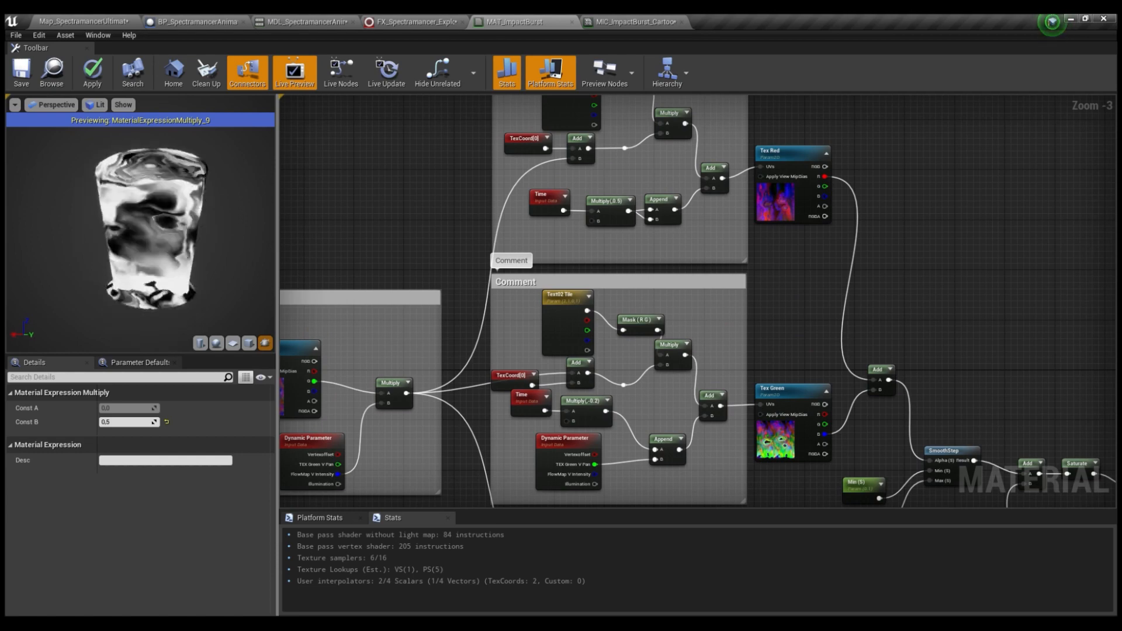
pyautogui.moveTo(940, 386); pyautogui.dragTo(734, 222, button='right')
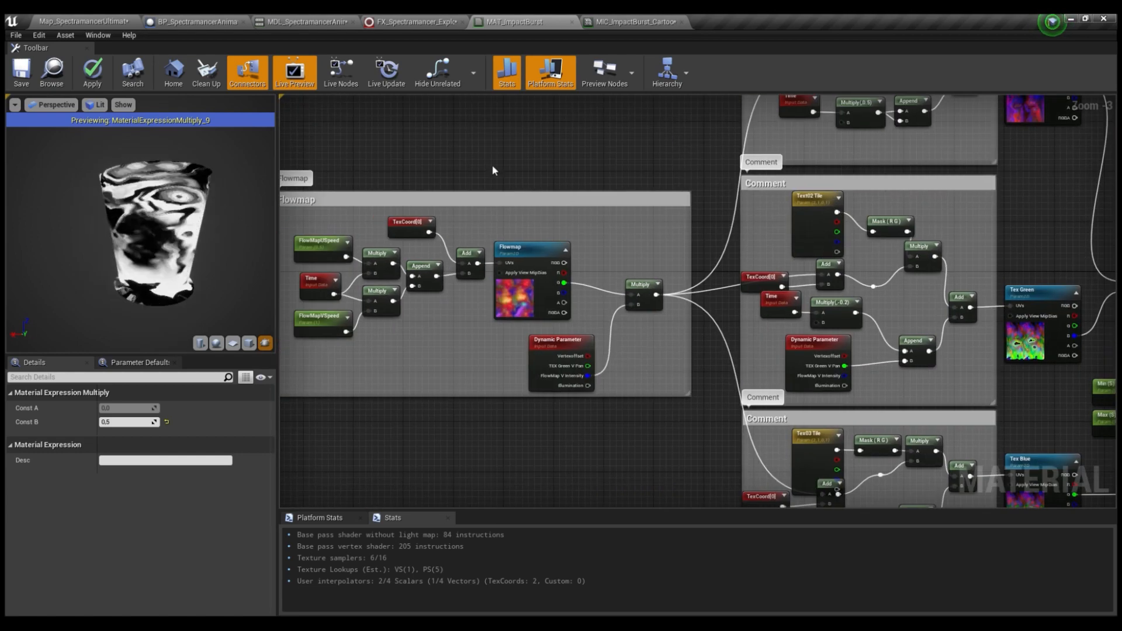
pyautogui.moveTo(492, 170); pyautogui.dragTo(643, 251, button='right')
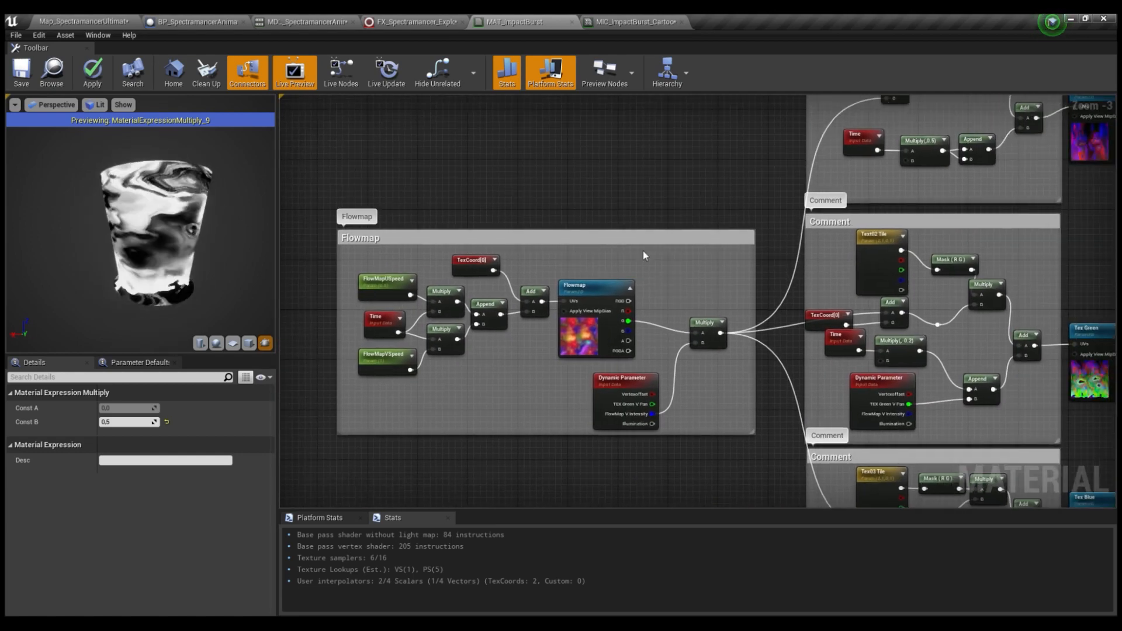
pyautogui.click(584, 322)
pyautogui.click(622, 22)
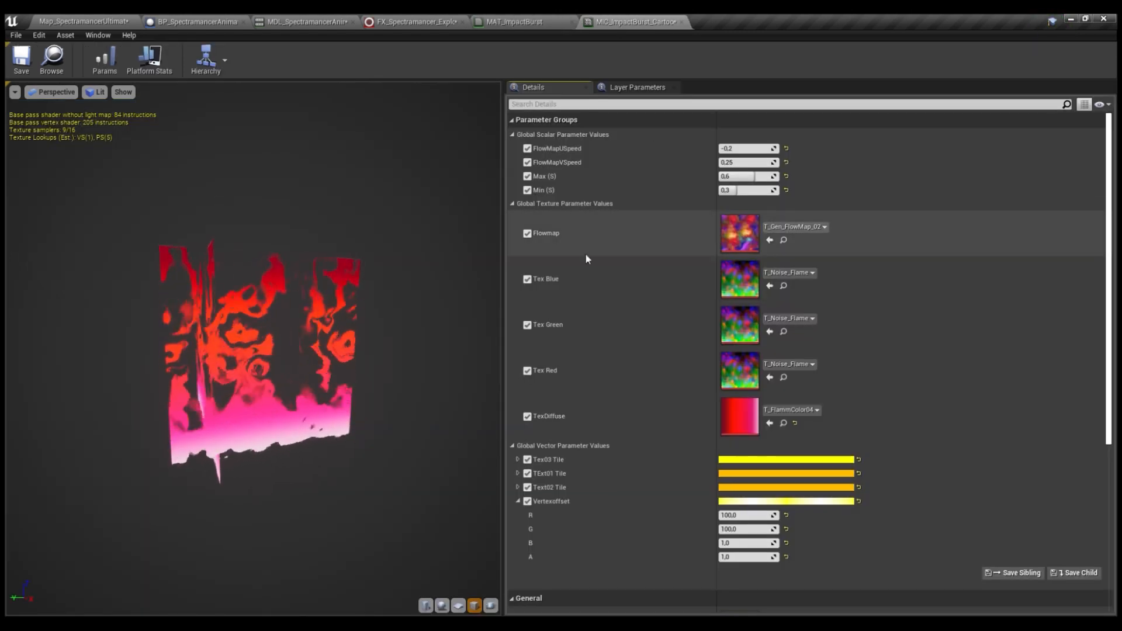
pyautogui.click(517, 22)
# Trace the Flowmap group's Multiply output to the Add node beside TexCoord in each of the three texture groups
pyautogui.moveTo(613, 356); pyautogui.dragTo(491, 487, button='right')
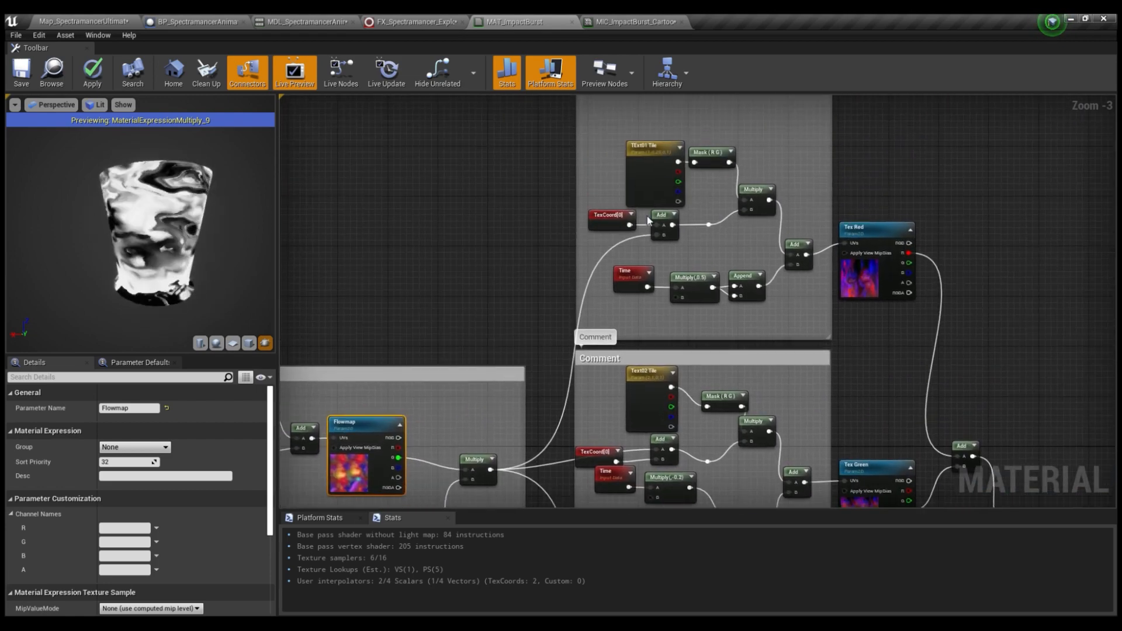
pyautogui.moveTo(622, 219); pyautogui.dragTo(628, 107, button='right')
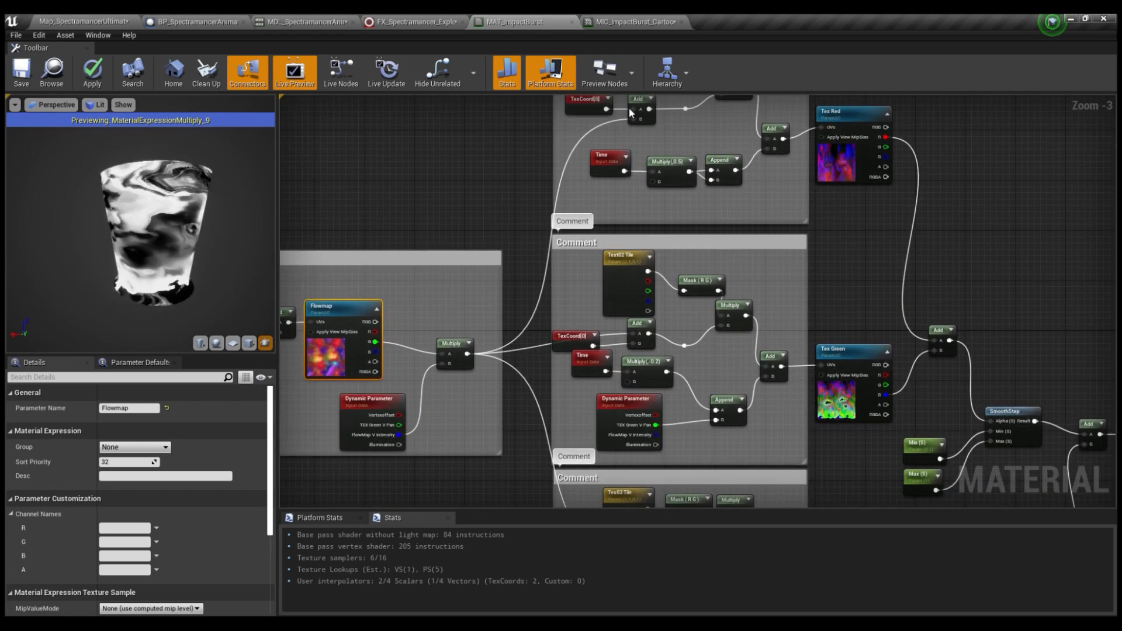
pyautogui.moveTo(608, 344); pyautogui.dragTo(612, 135, button='right')
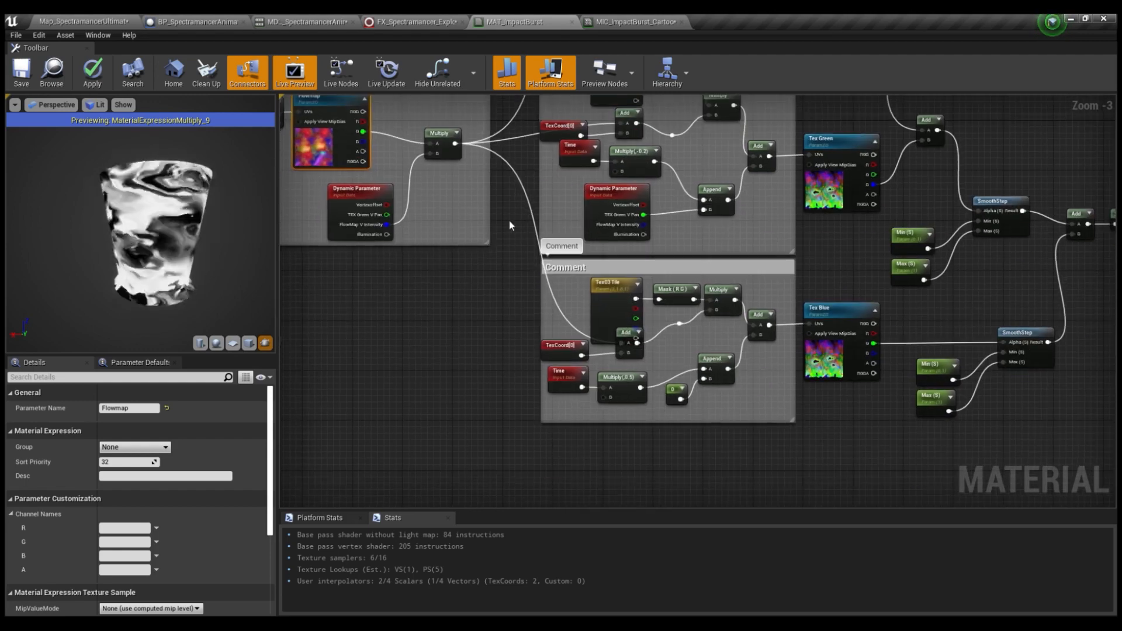
pyautogui.moveTo(543, 252); pyautogui.dragTo(630, 415, button='right')
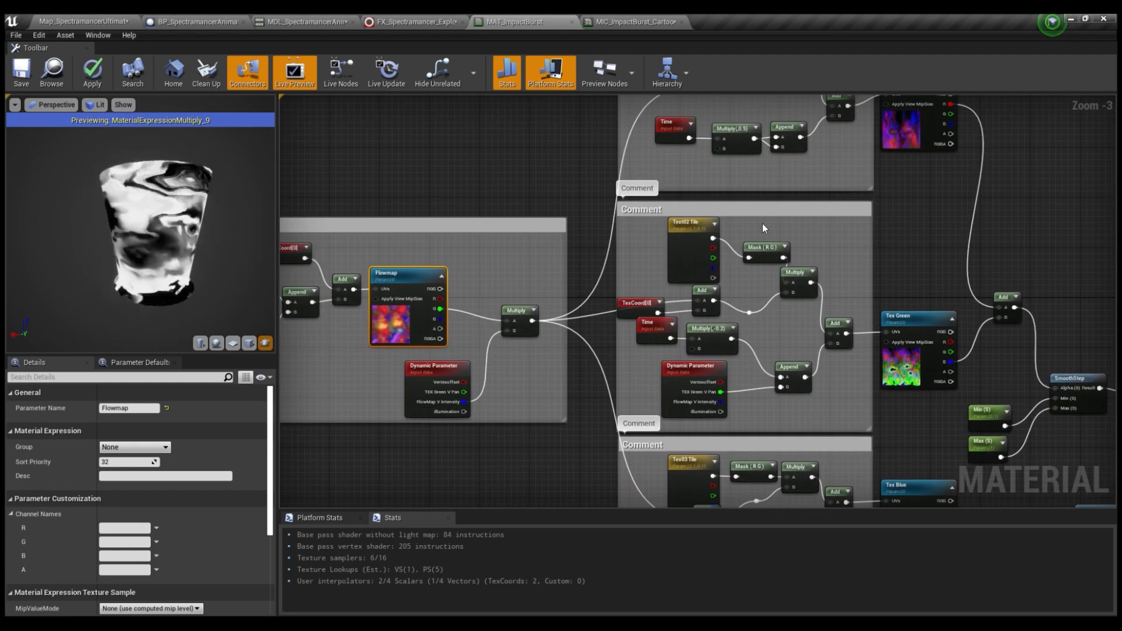
pyautogui.moveTo(572, 278); pyautogui.dragTo(735, 229, button='right')
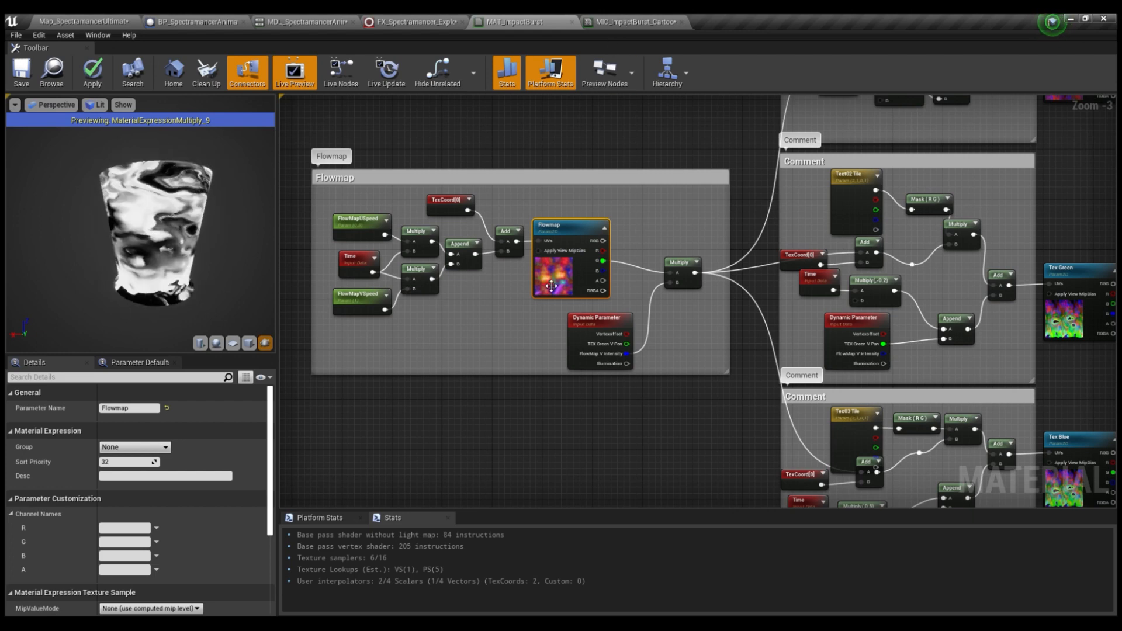
# Try T_Black as the Flowmap sampler's texture, compare the mesh preview, and undo the texture change
pyautogui.scroll(-5, 166, 537)
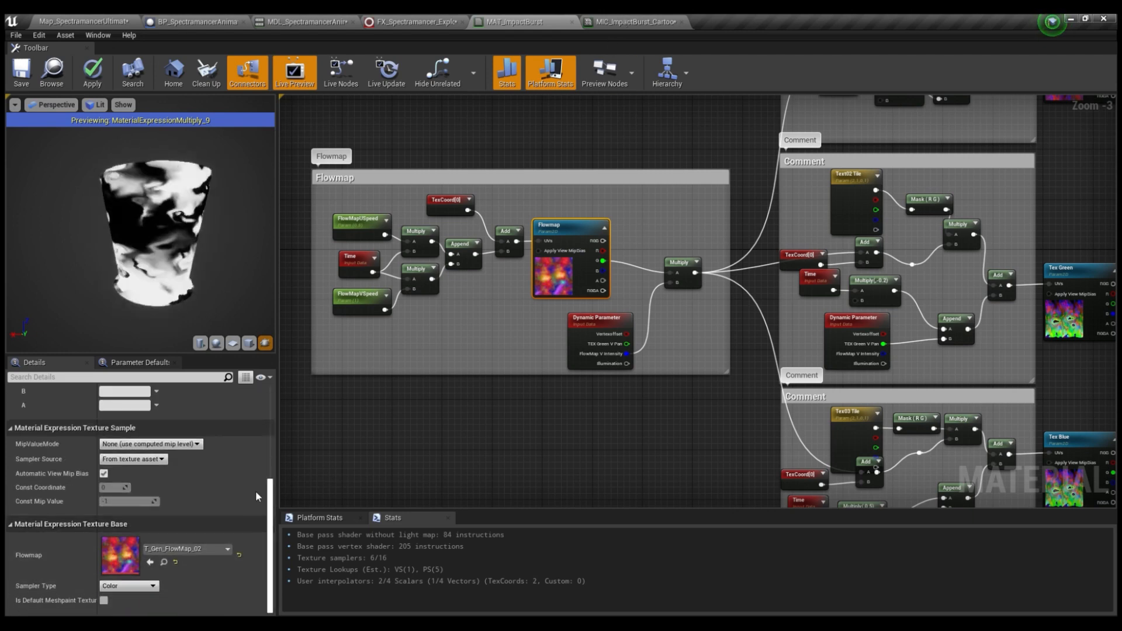
pyautogui.hotkey('ctrl', 'z')
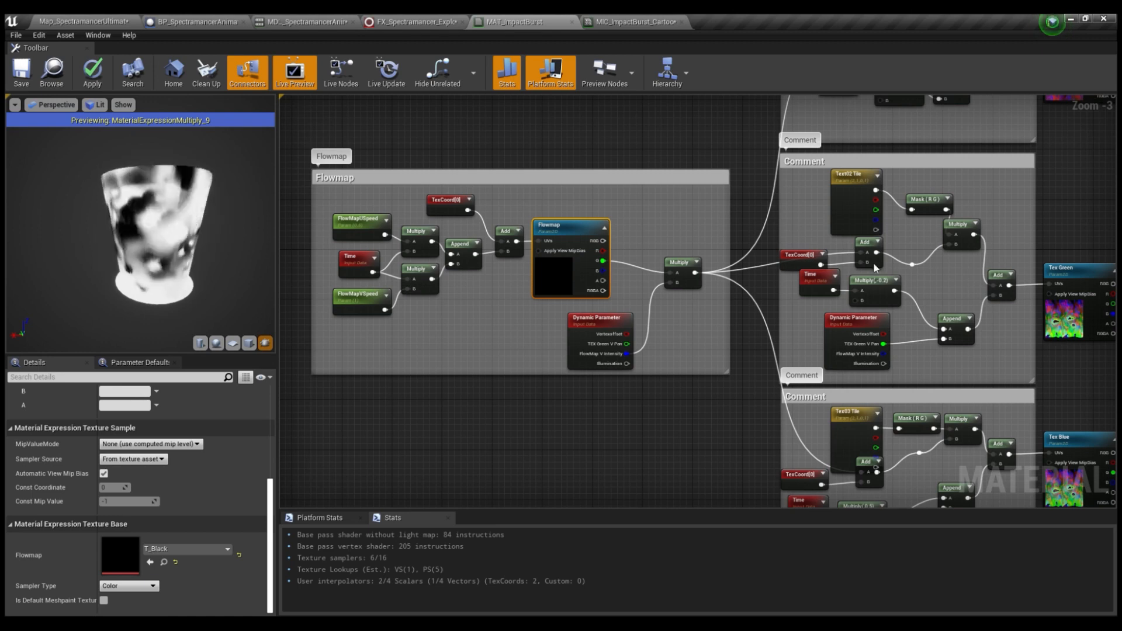
pyautogui.scroll(-3, 917, 263)
pyautogui.moveTo(1024, 272); pyautogui.dragTo(808, 273, button='right')
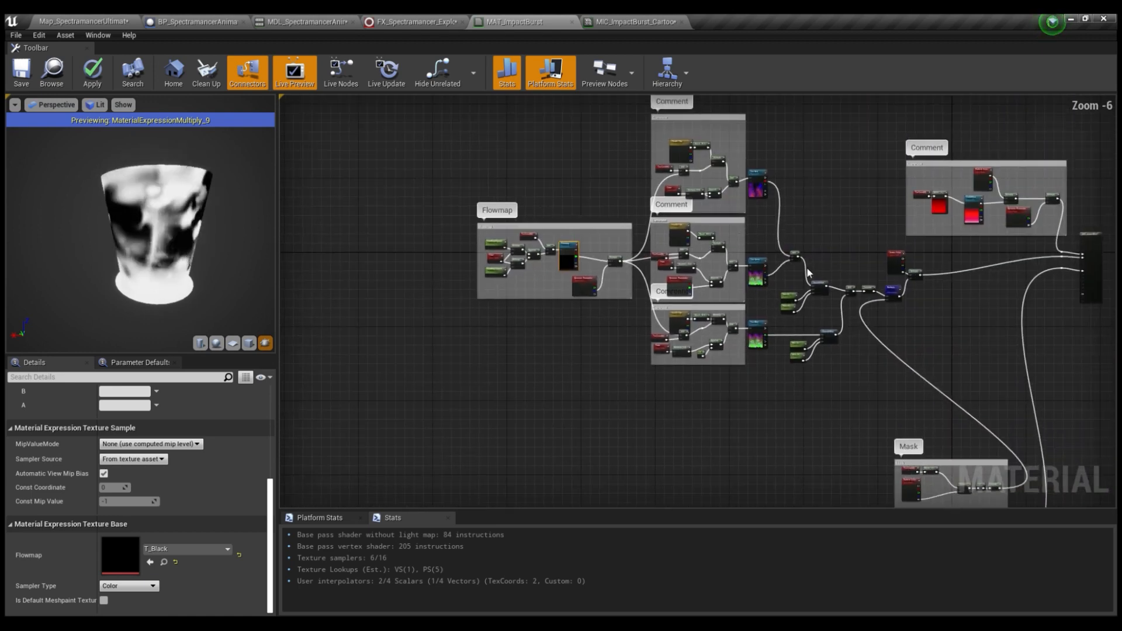
pyautogui.click(210, 227)
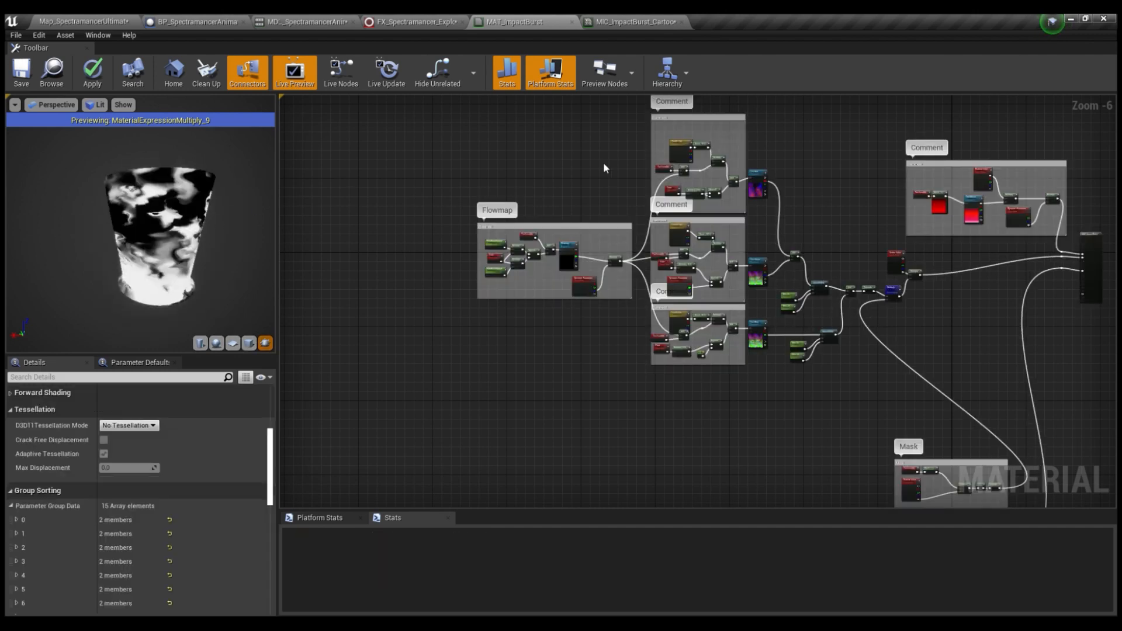
pyautogui.scroll(2, 510, 157)
pyautogui.scroll(3, 510, 156)
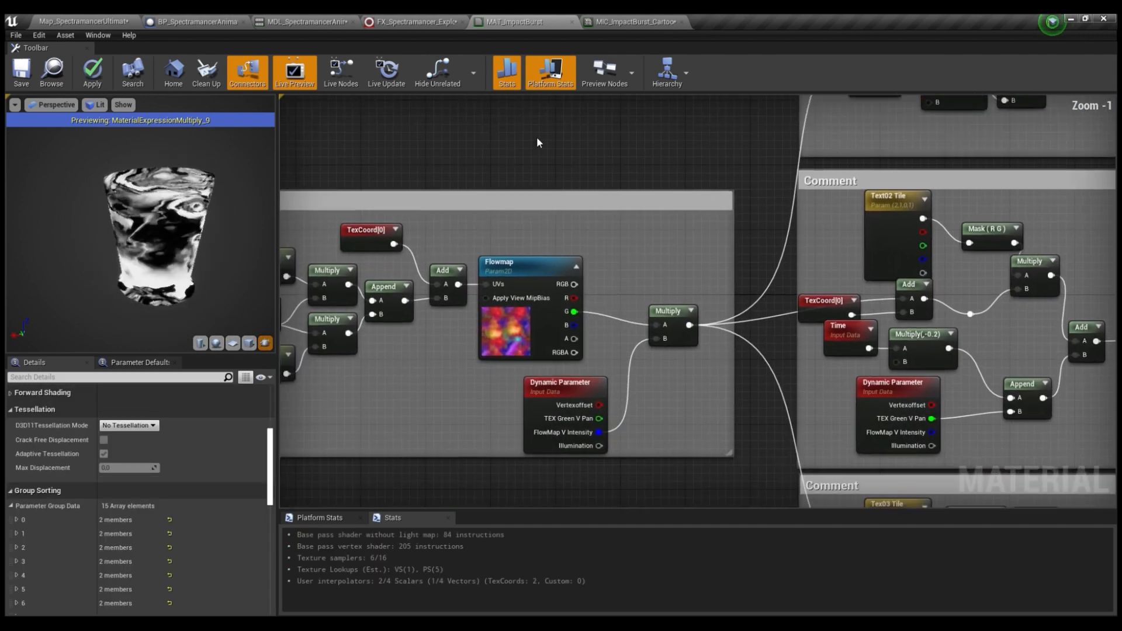
# Try 0 and 0.5 as the Flowmap group's Dynamic Parameter default B, compare the mesh preview, and restore it to 1
pyautogui.click(562, 433)
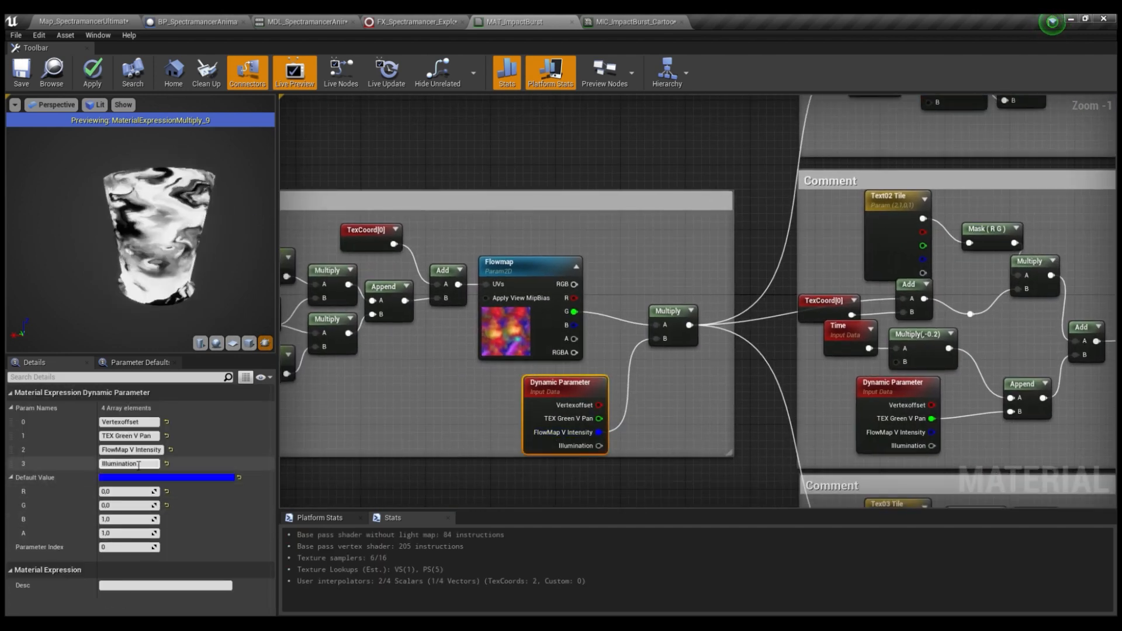
pyautogui.click(117, 519)
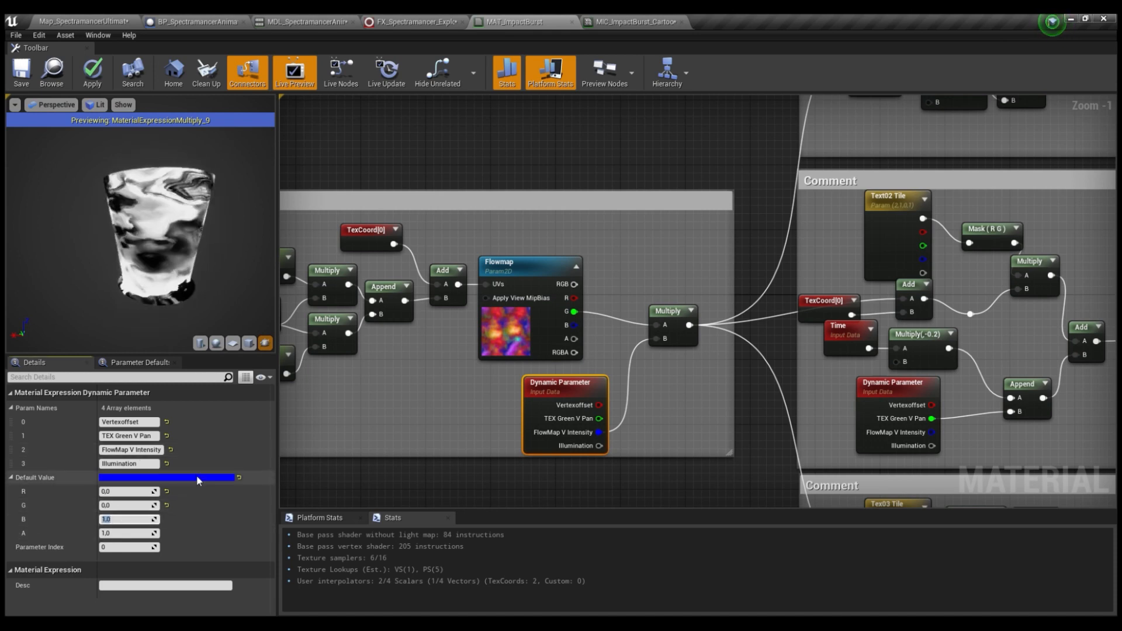
pyautogui.write('0')
pyautogui.press('Return')
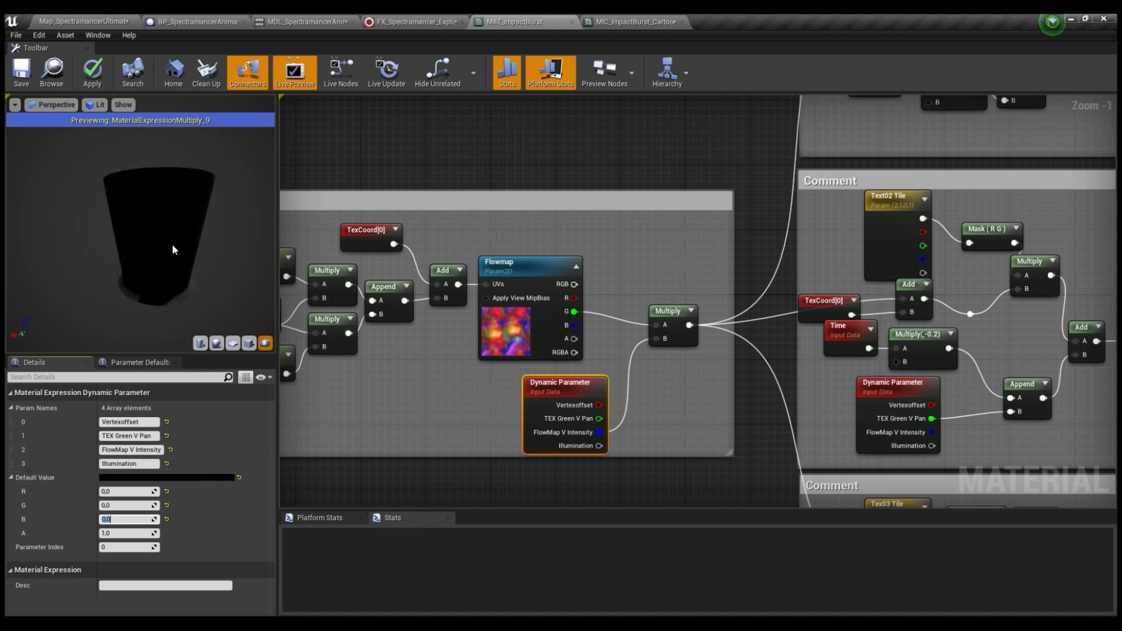
pyautogui.write('.5')
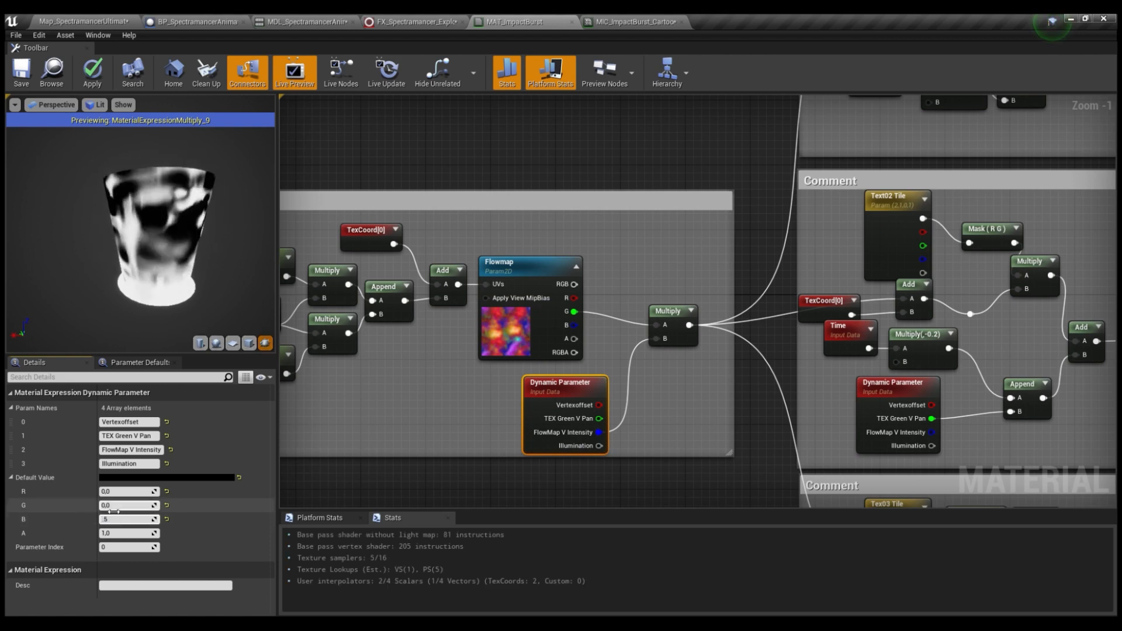
pyautogui.press('Return')
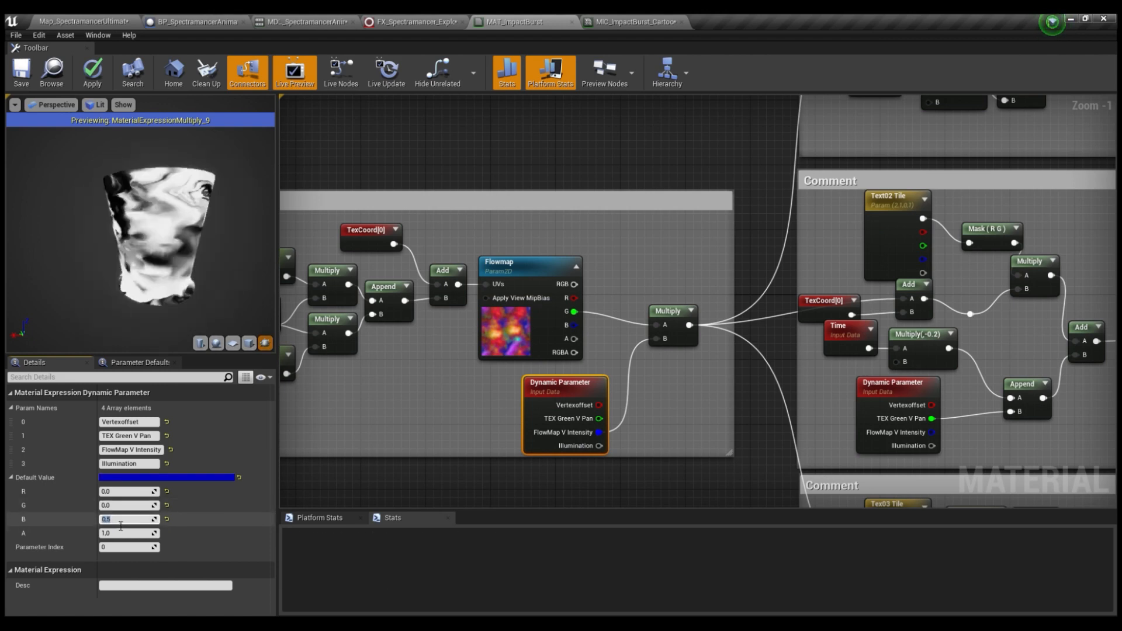
pyautogui.write('1')
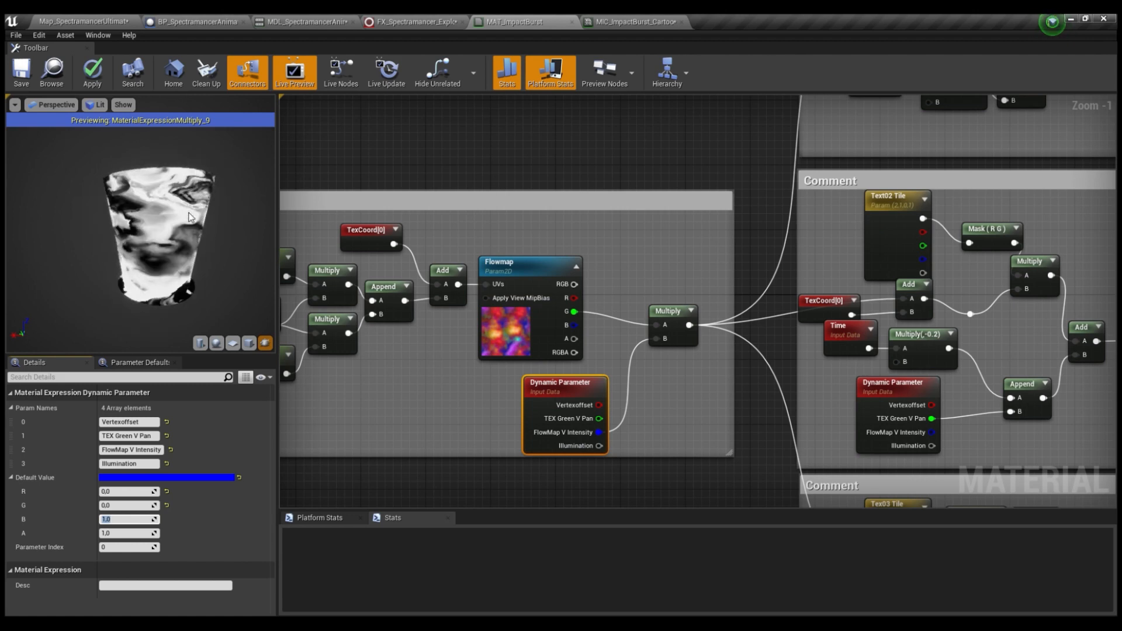
# Trace the Flowmap group's output through the three texture groups and their samplers to the combining nodes and the material output
pyautogui.scroll(-4, 461, 175)
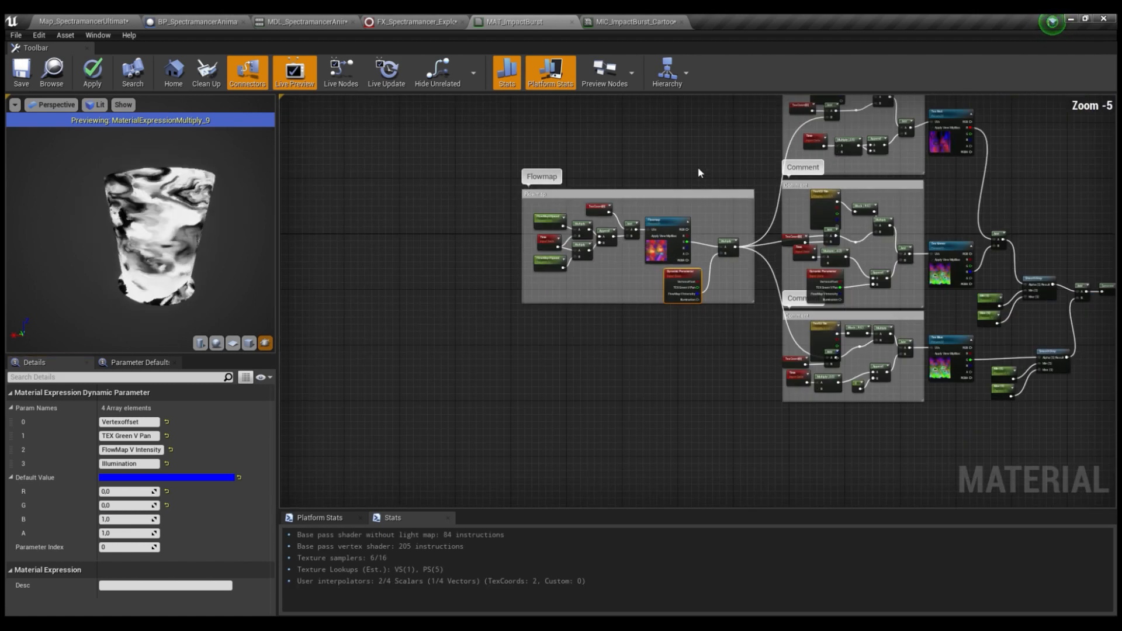
pyautogui.moveTo(431, 168); pyautogui.dragTo(670, 359)
pyautogui.moveTo(680, 376); pyautogui.dragTo(483, 451, button='right')
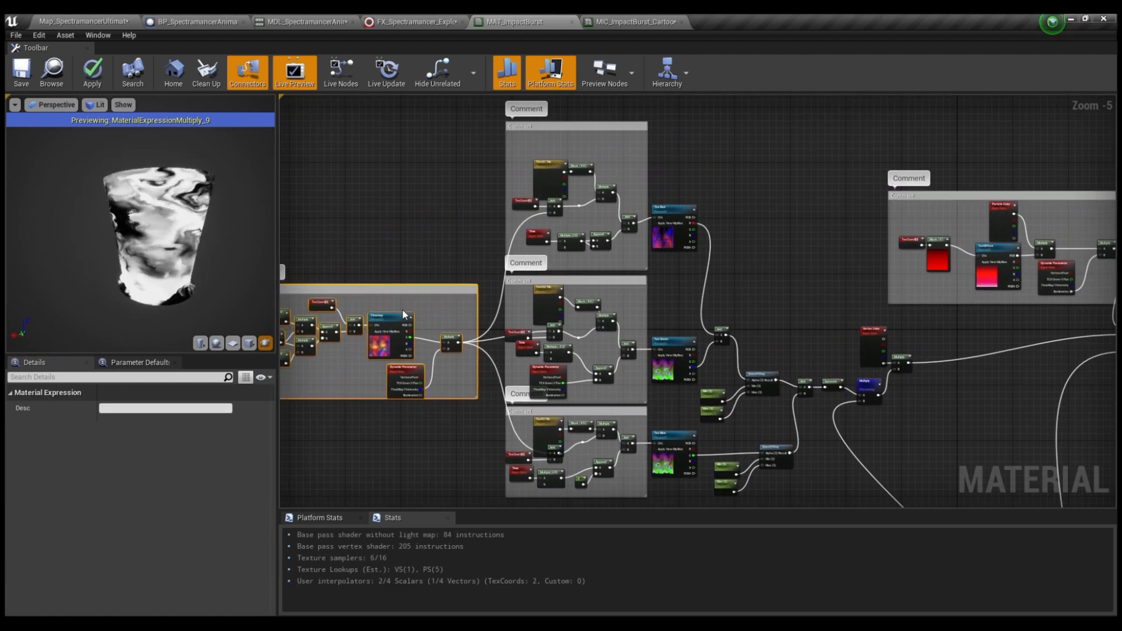
pyautogui.moveTo(704, 295); pyautogui.dragTo(606, 232, button='right')
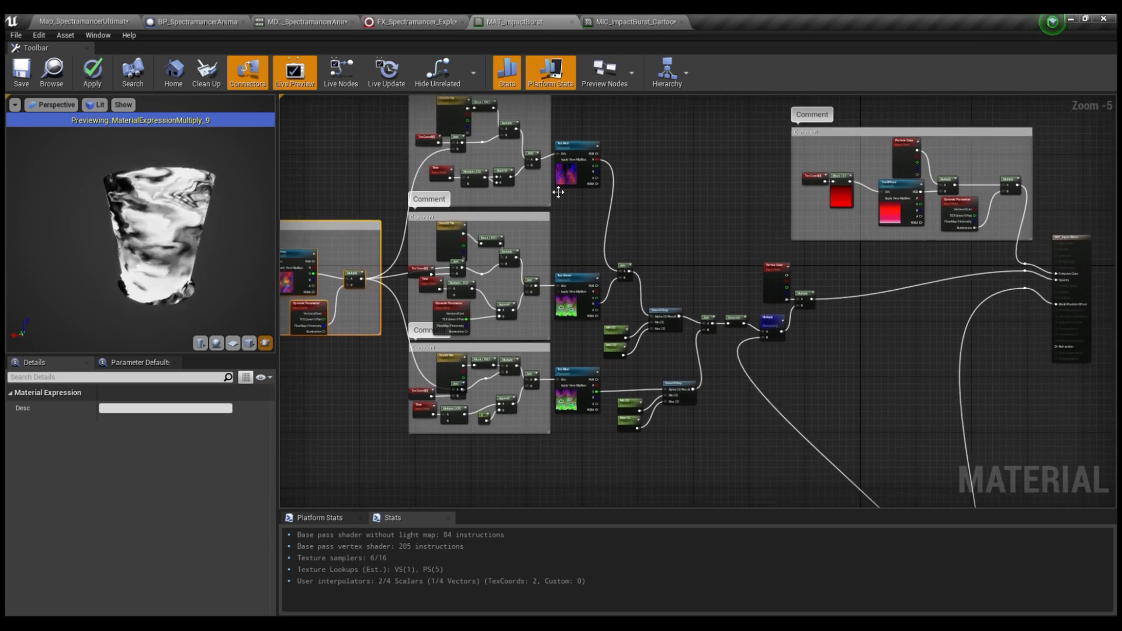
pyautogui.moveTo(551, 193); pyautogui.dragTo(568, 262, button='right')
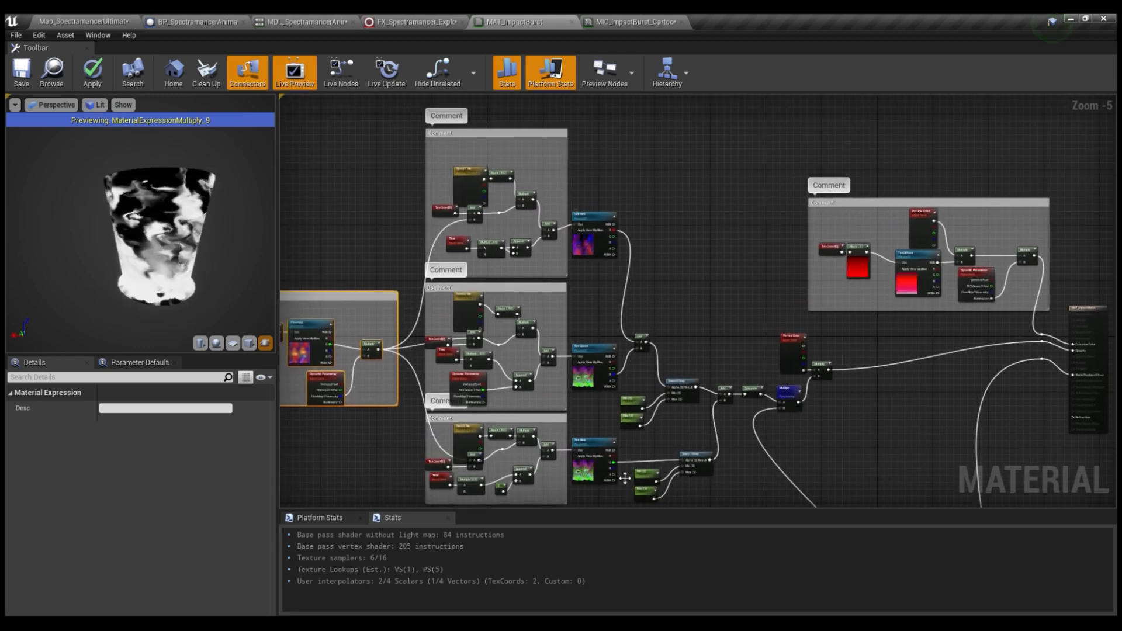
pyautogui.moveTo(699, 417); pyautogui.dragTo(686, 226, button='right')
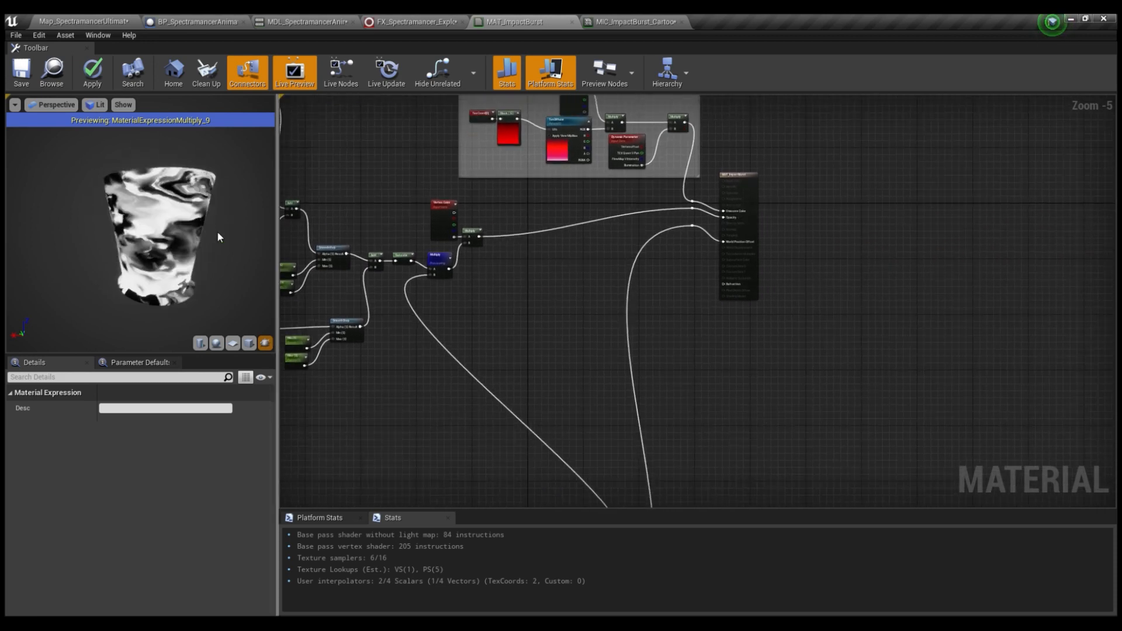
# Preview the Mask group's Saturate node on the mesh, and stop the node preview
pyautogui.moveTo(503, 341); pyautogui.dragTo(690, 323, button='right')
pyautogui.moveTo(736, 365); pyautogui.dragTo(612, 249)
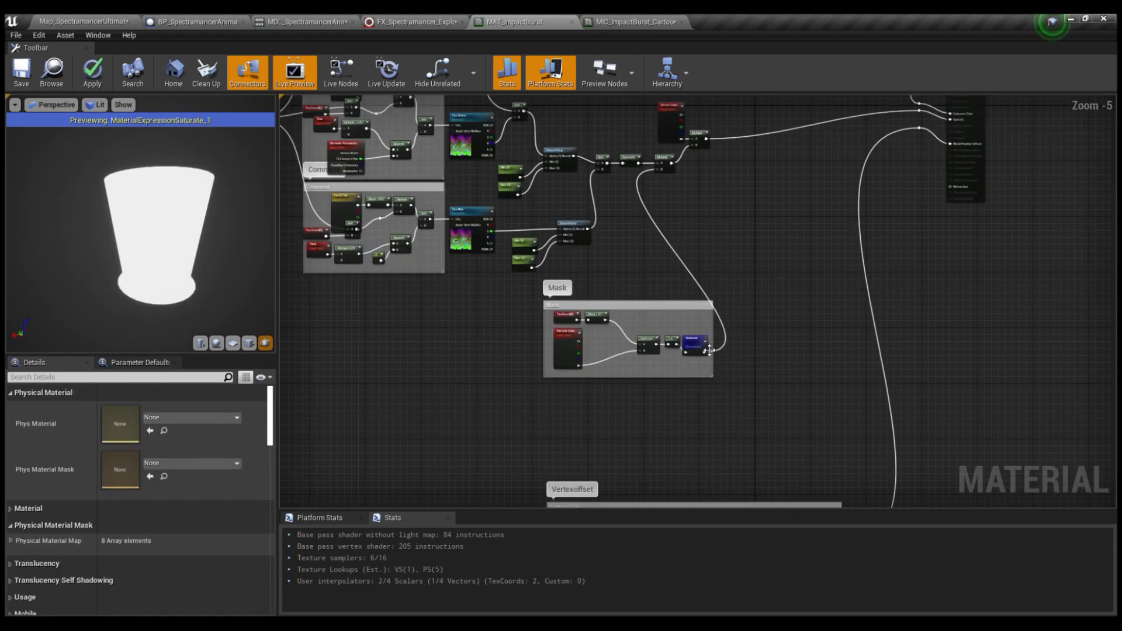
pyautogui.rightClick(693, 345)
pyautogui.click(744, 389)
# Examine the node chain of the Vertexoffset group from its Dynamic Parameter to the final Multiply
pyautogui.moveTo(691, 392); pyautogui.dragTo(683, 265, button='right')
pyautogui.scroll(1, 684, 266)
pyautogui.moveTo(690, 270); pyautogui.dragTo(592, 171)
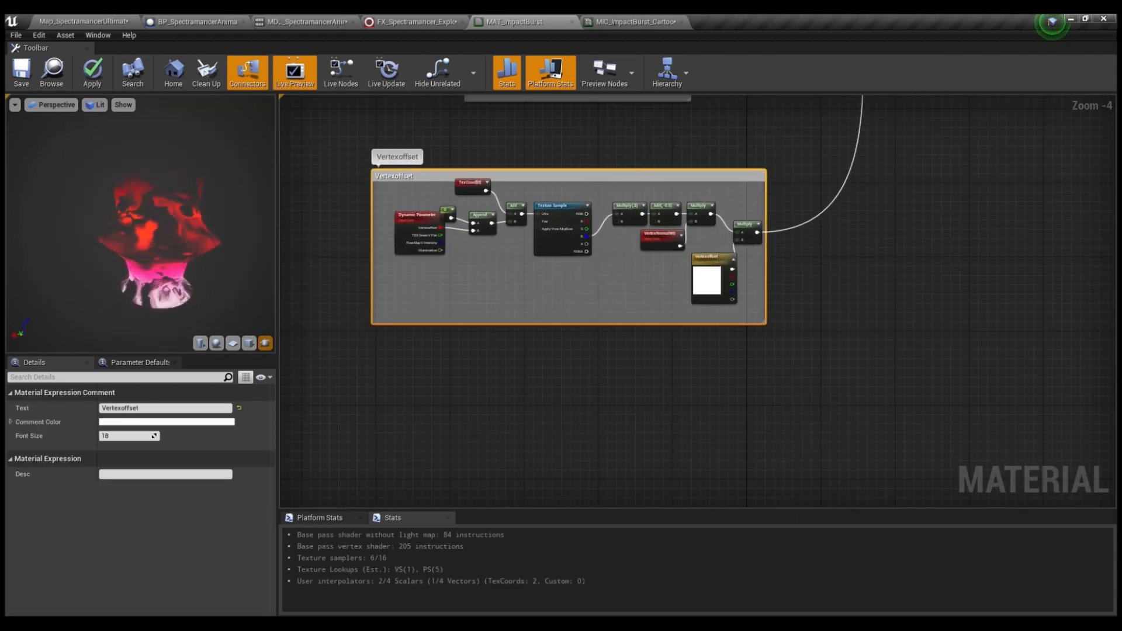
pyautogui.moveTo(504, 175); pyautogui.dragTo(592, 291, button='right')
pyautogui.scroll(2, 592, 291)
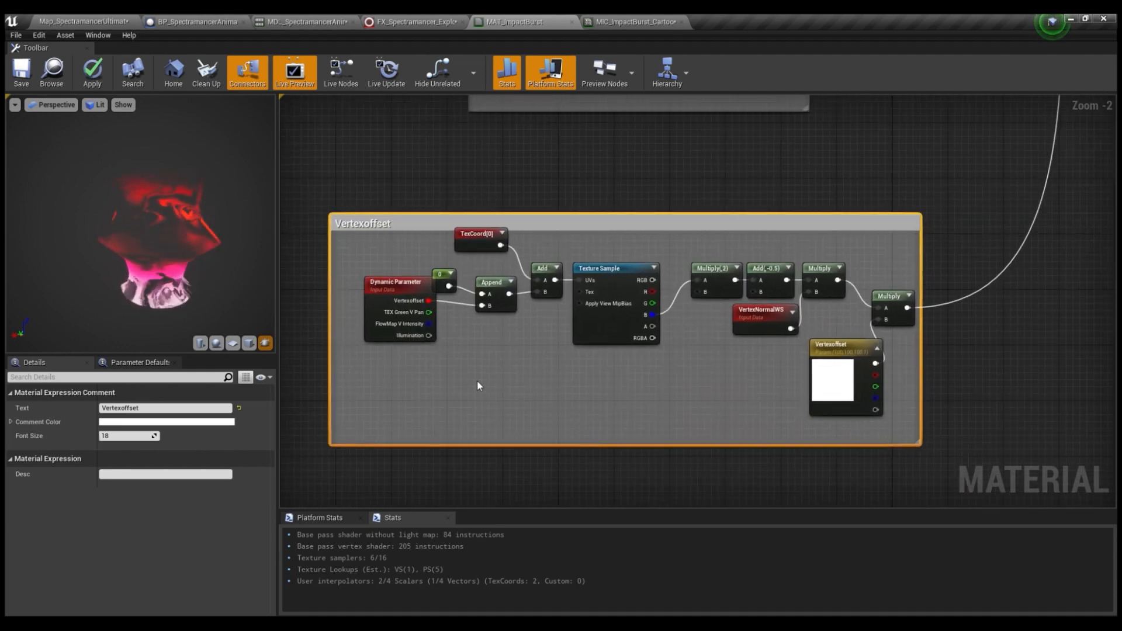
pyautogui.click(477, 385)
pyautogui.moveTo(478, 386); pyautogui.dragTo(435, 391, button='right')
# Inspect the blue channel of T_CircleImpact used by the Vertexoffset group's Texture Sample, and close the texture and the MIC_ImpactBurst material instance
pyautogui.click(570, 274)
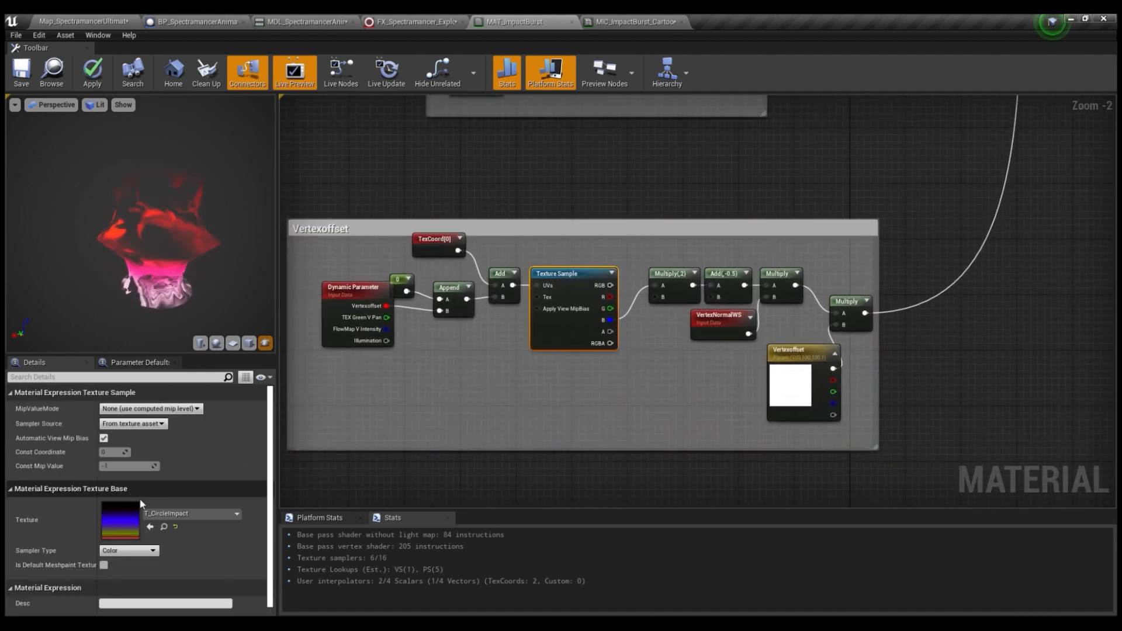
pyautogui.doubleClick(123, 517)
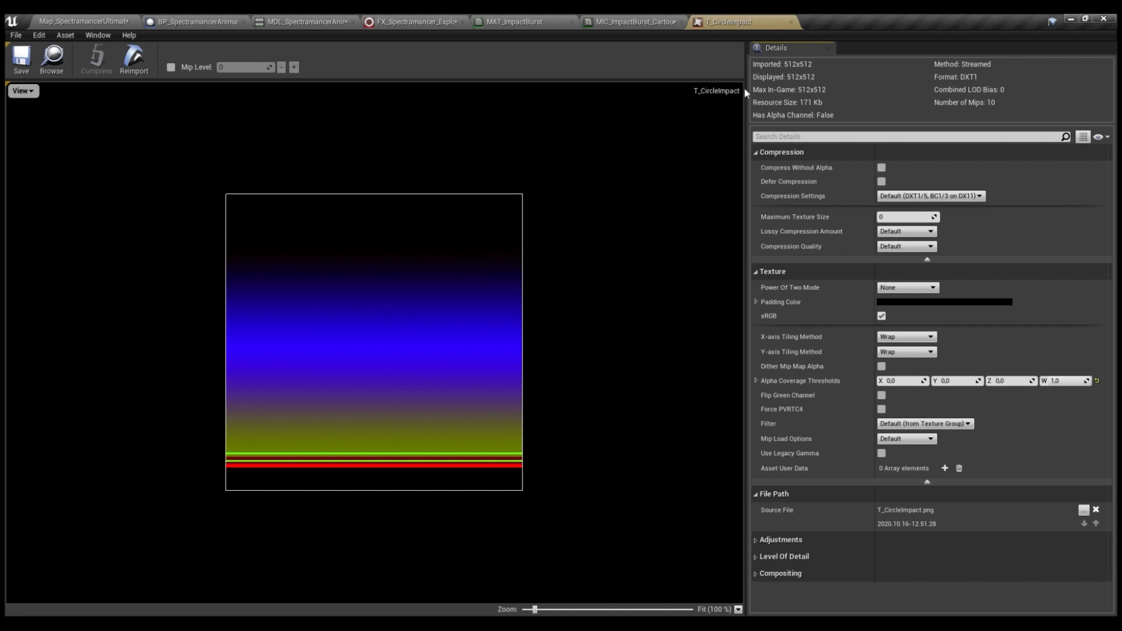
pyautogui.moveTo(731, 21)
pyautogui.mouseDown()
pyautogui.moveTo(717, 26)
pyautogui.moveTo(789, 188)
pyautogui.moveTo(746, 20)
pyautogui.mouseUp()
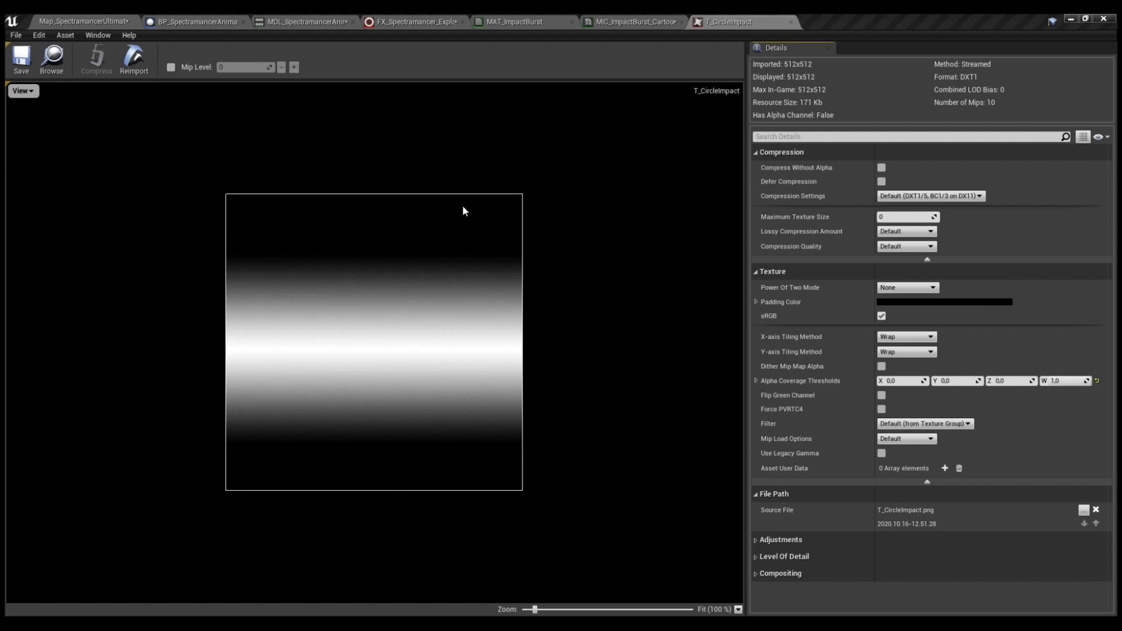
pyautogui.click(791, 21)
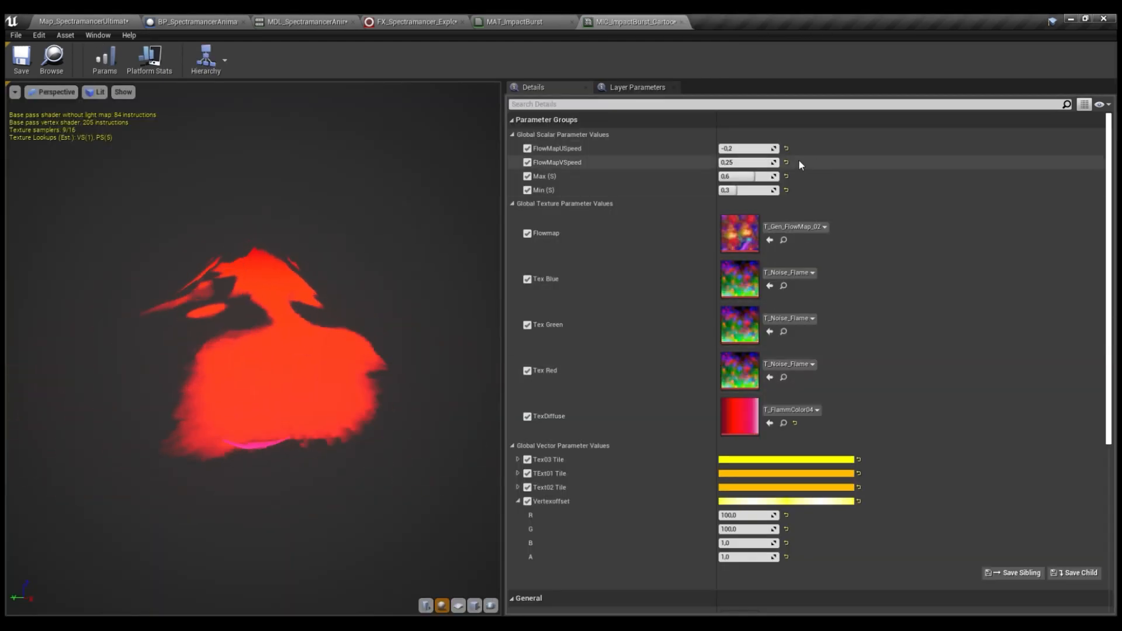
pyautogui.middleClick(587, 24)
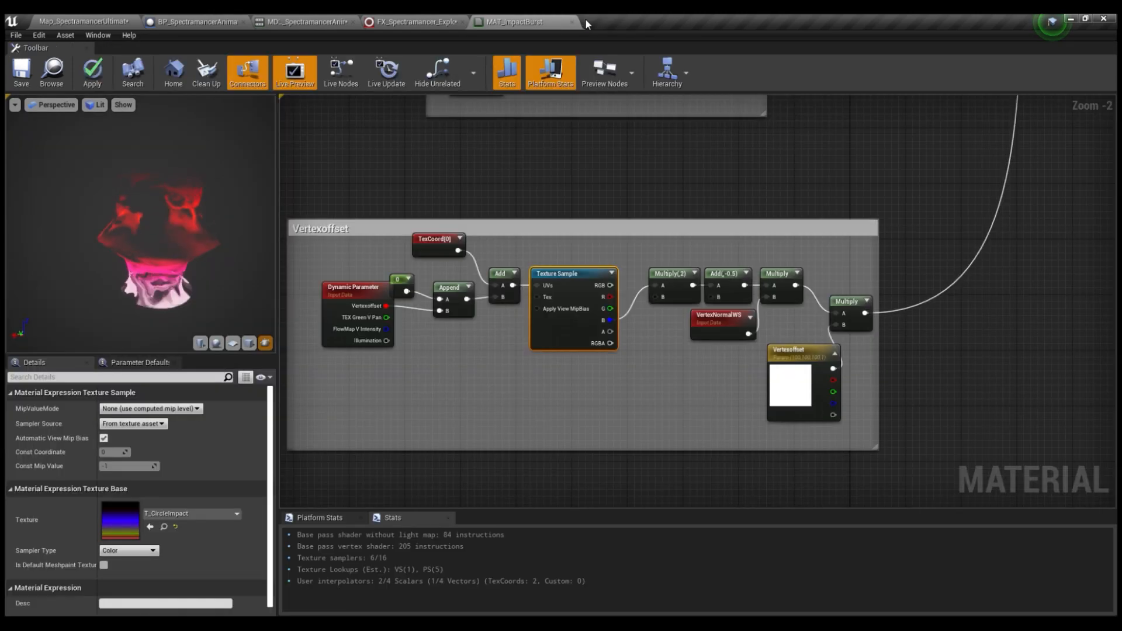
# Trace the Texture Sample's blue output through Multiply, Add and VertexNormalWS to the Multiply fed by the Vertexoffset parameter
pyautogui.moveTo(735, 198); pyautogui.dragTo(649, 183, button='right')
pyautogui.moveTo(506, 185); pyautogui.dragTo(631, 175, button='right')
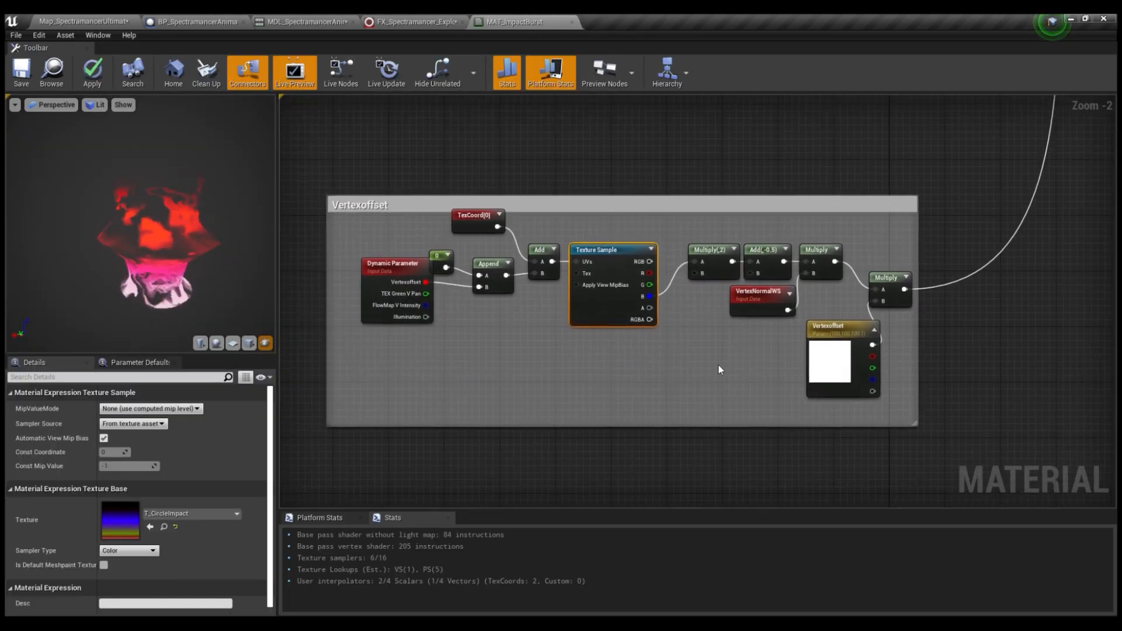
pyautogui.moveTo(718, 364); pyautogui.dragTo(670, 403, button='right')
pyautogui.moveTo(647, 263); pyautogui.dragTo(726, 295)
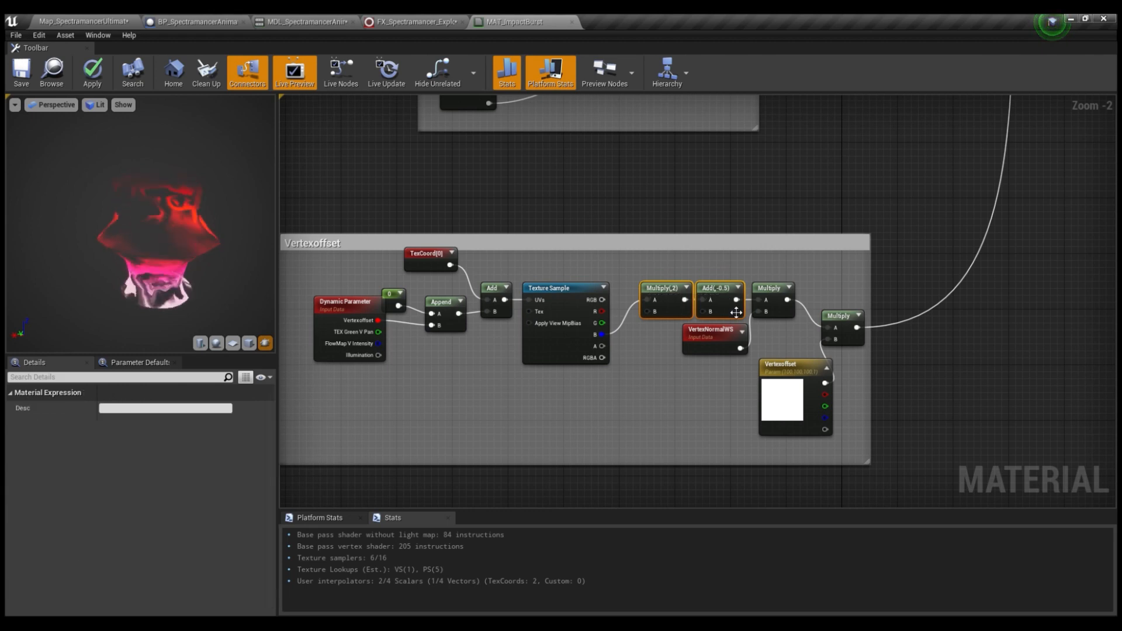
pyautogui.moveTo(727, 299); pyautogui.dragTo(674, 277, button='right')
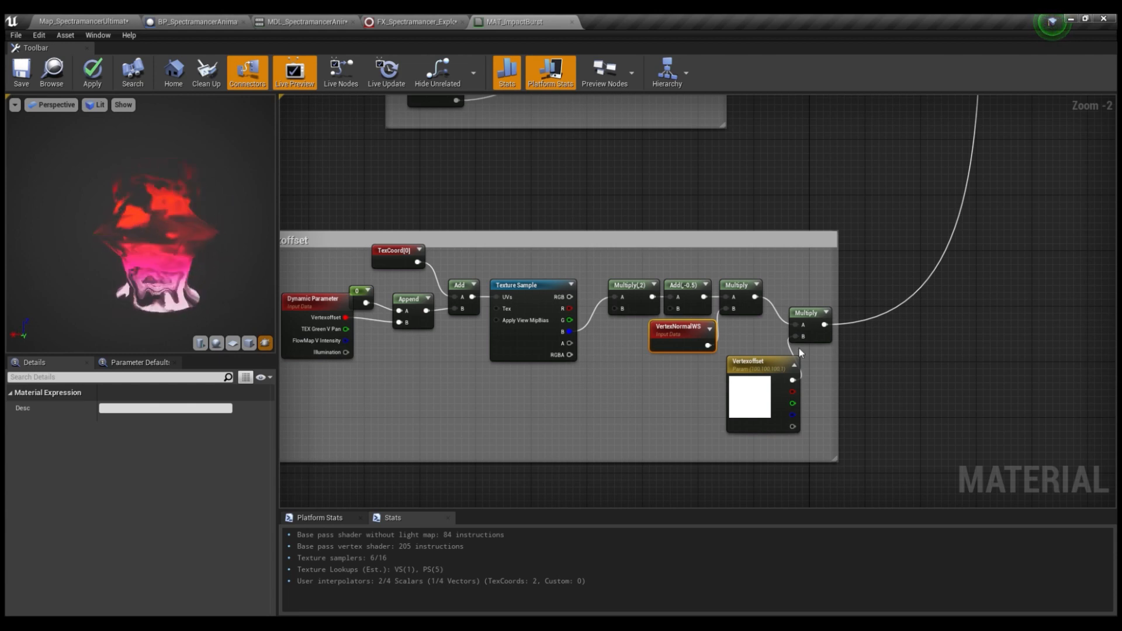
pyautogui.moveTo(767, 372); pyautogui.dragTo(790, 367, button='right')
# Try 1 for the Vertexoffset parameter's default R and G and 10 for R, compare the mesh preview, and restore both to 100
pyautogui.click(783, 358)
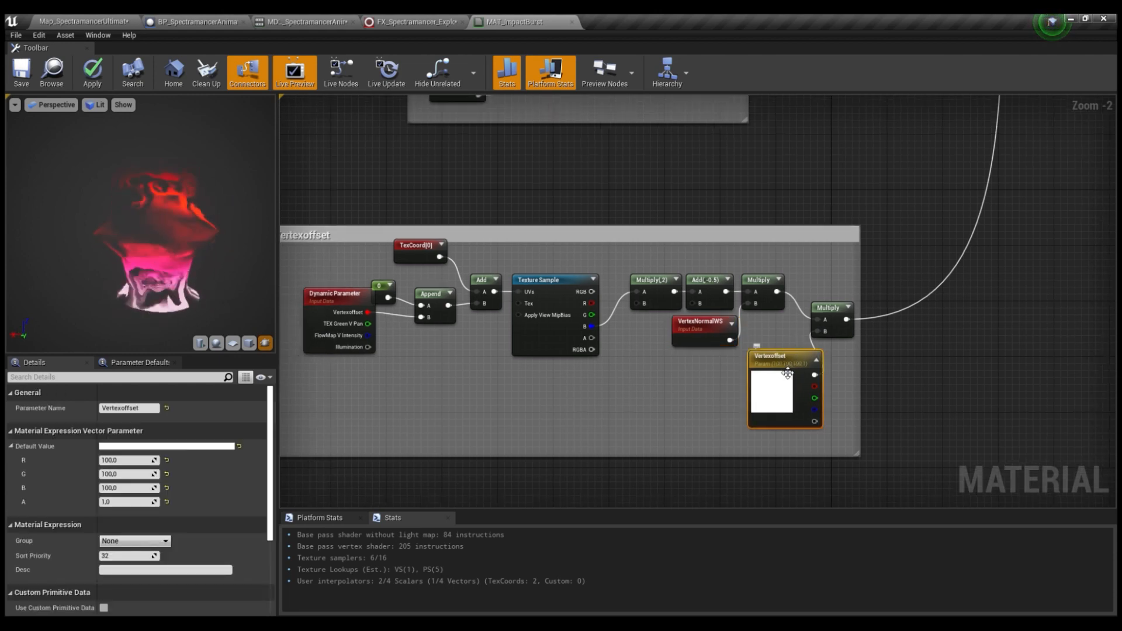
pyautogui.click(125, 460)
pyautogui.write('1')
pyautogui.press('Tab')
pyautogui.write('1')
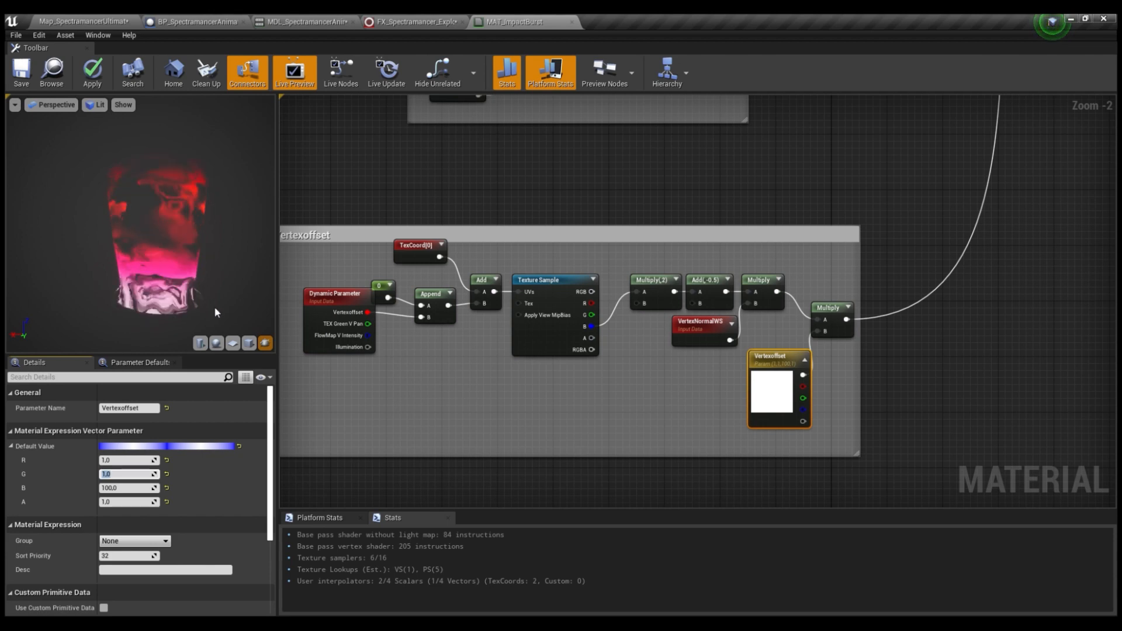
pyautogui.click(133, 463)
pyautogui.write('10')
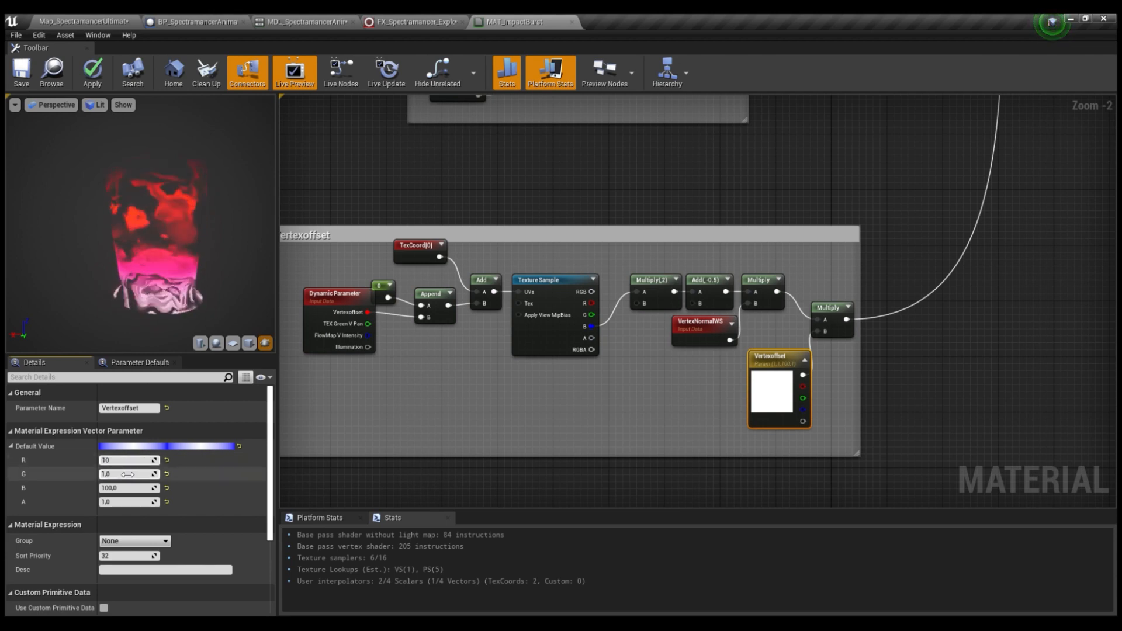
pyautogui.click(127, 474)
pyautogui.write('100')
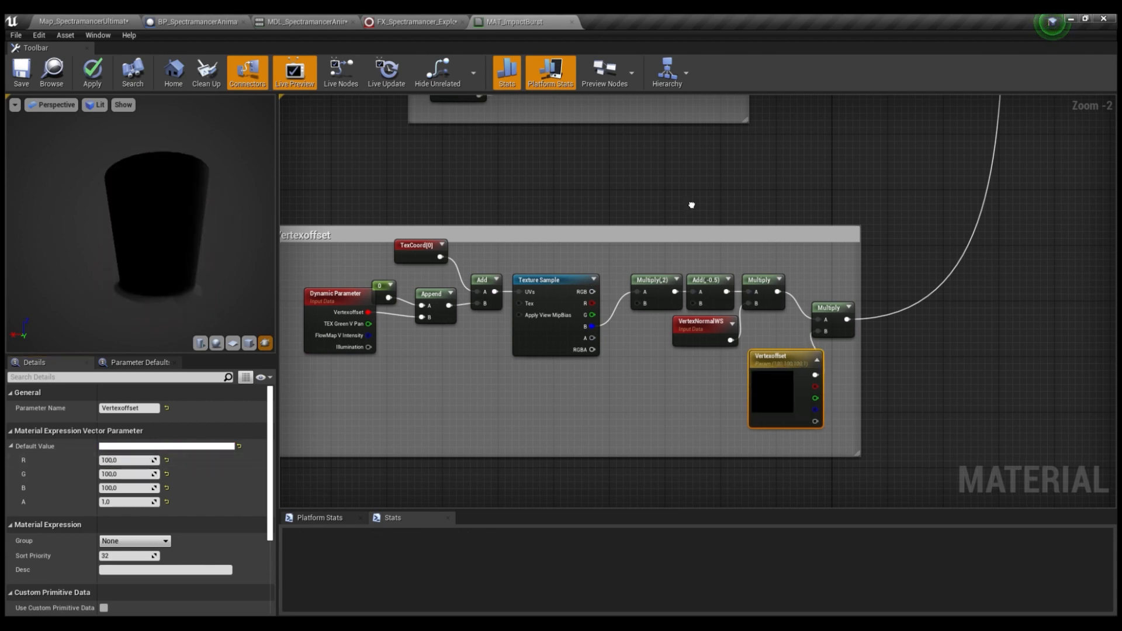
# Inspect the Vertexoffset entry of the Dynamic Parameter and how it feeds the Append node driving the texture's UVs
pyautogui.moveTo(692, 205); pyautogui.dragTo(743, 203, button='right')
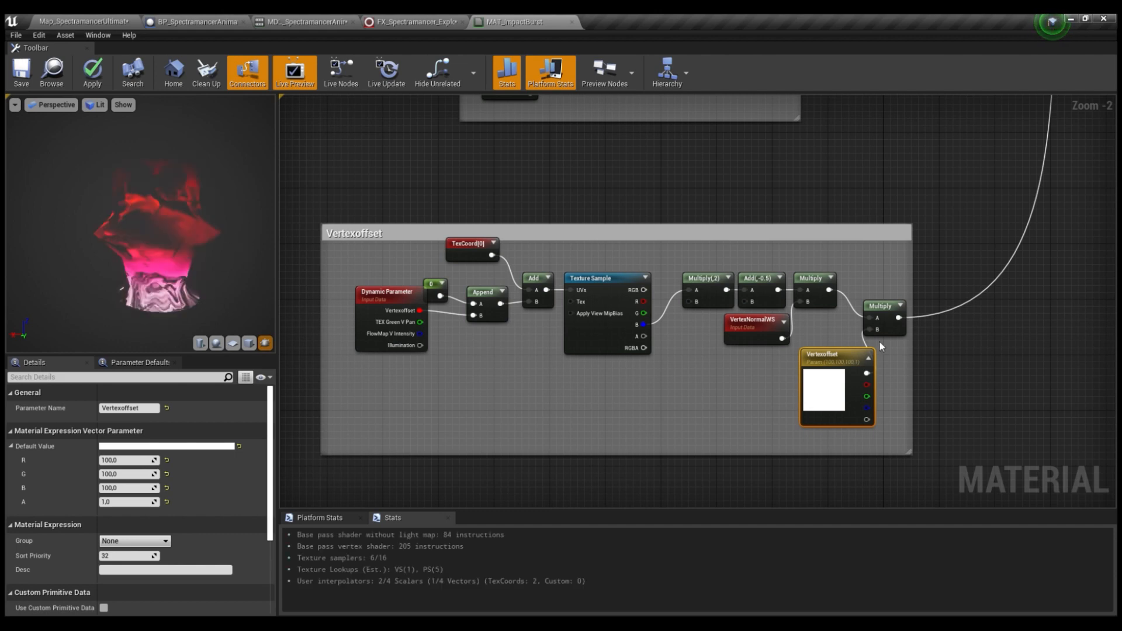
pyautogui.moveTo(722, 249); pyautogui.dragTo(680, 265, button='right')
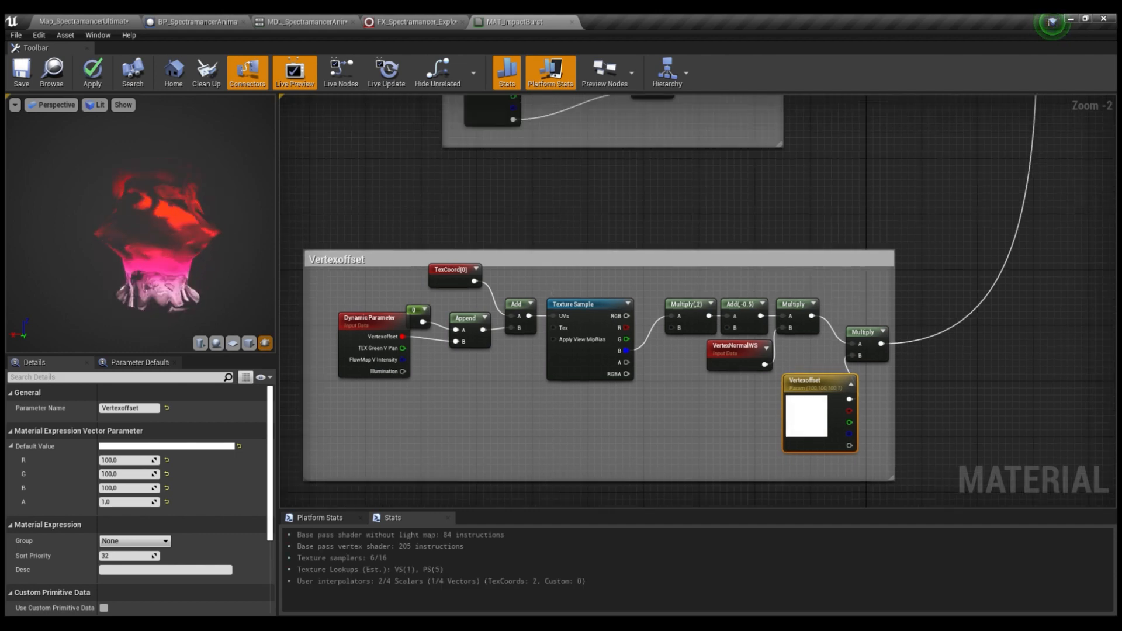
pyautogui.moveTo(391, 326); pyautogui.dragTo(452, 310, button='right')
pyautogui.click(458, 342)
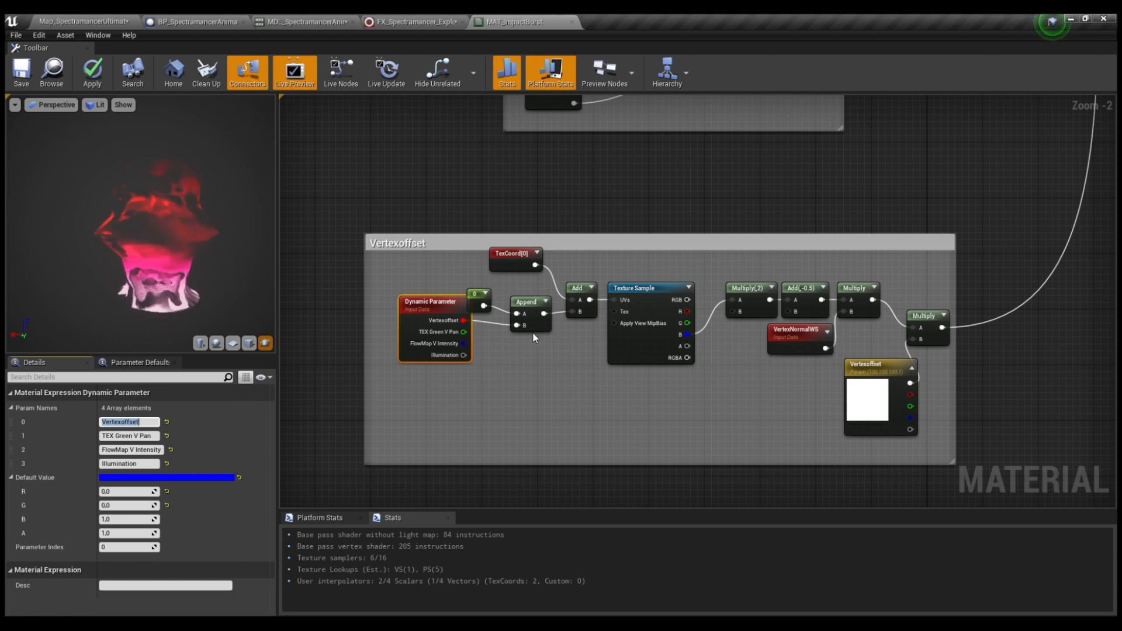
pyautogui.moveTo(719, 183); pyautogui.dragTo(681, 246, button='right')
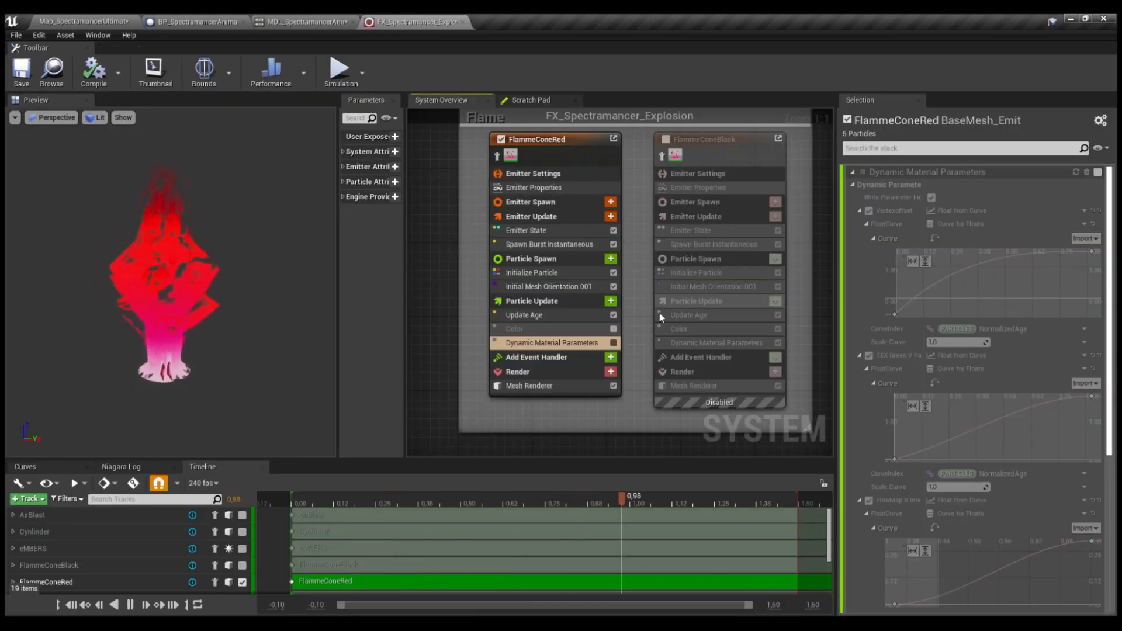
# In FX_Spectramancer_Explosion, enable FlammeConeRed's Dynamic Material Parameters module, and try the Color module before disabling it again
pyautogui.click(613, 329)
pyautogui.click(613, 343)
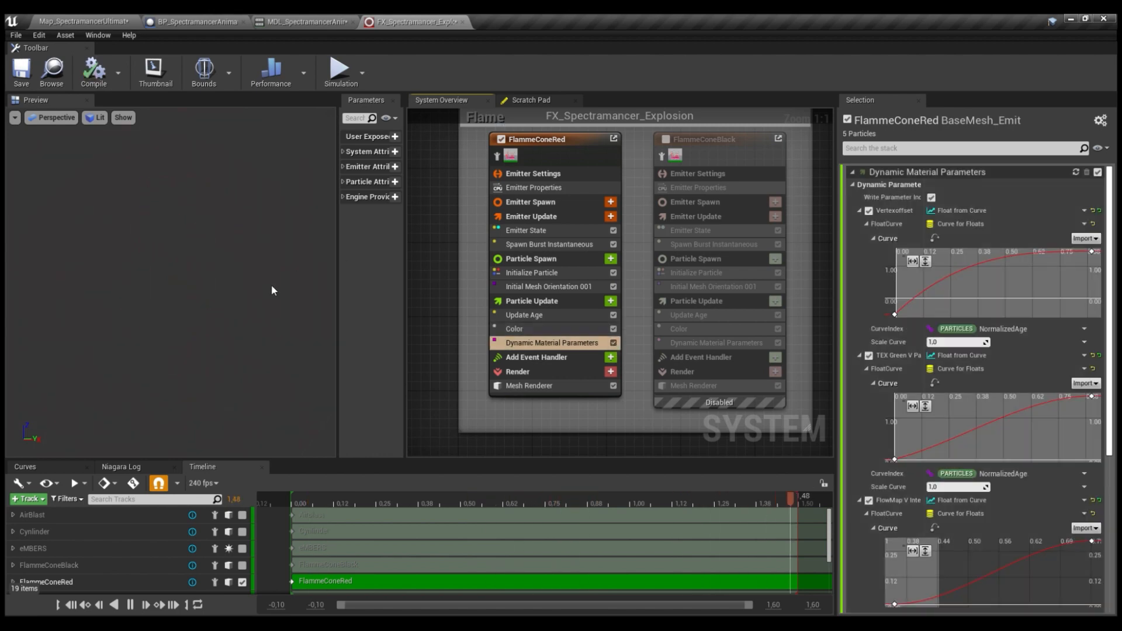
pyautogui.click(613, 329)
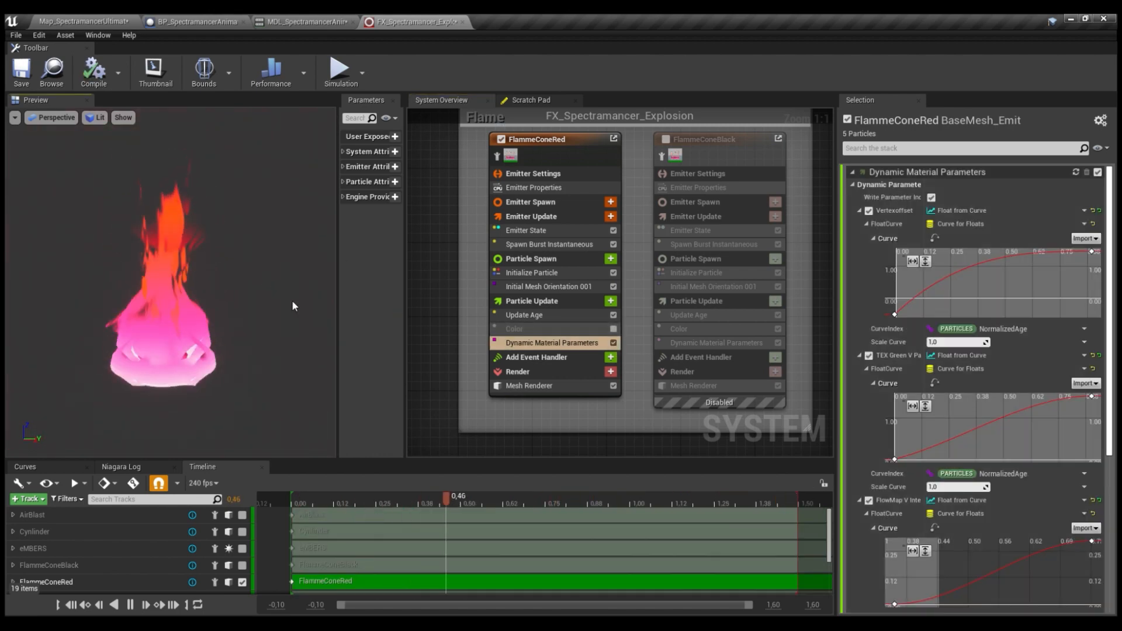
# Collapse the TEX Green V Pan float curve and inspect the first key of the Vertexoffset curve
pyautogui.click(866, 224)
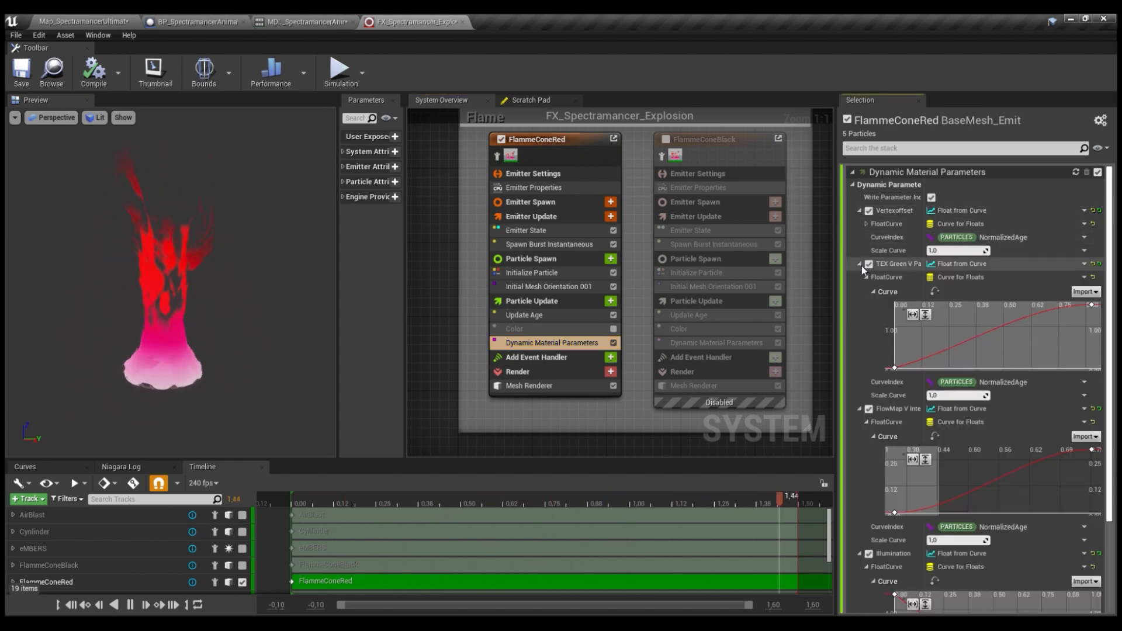
pyautogui.click(865, 276)
pyautogui.click(865, 224)
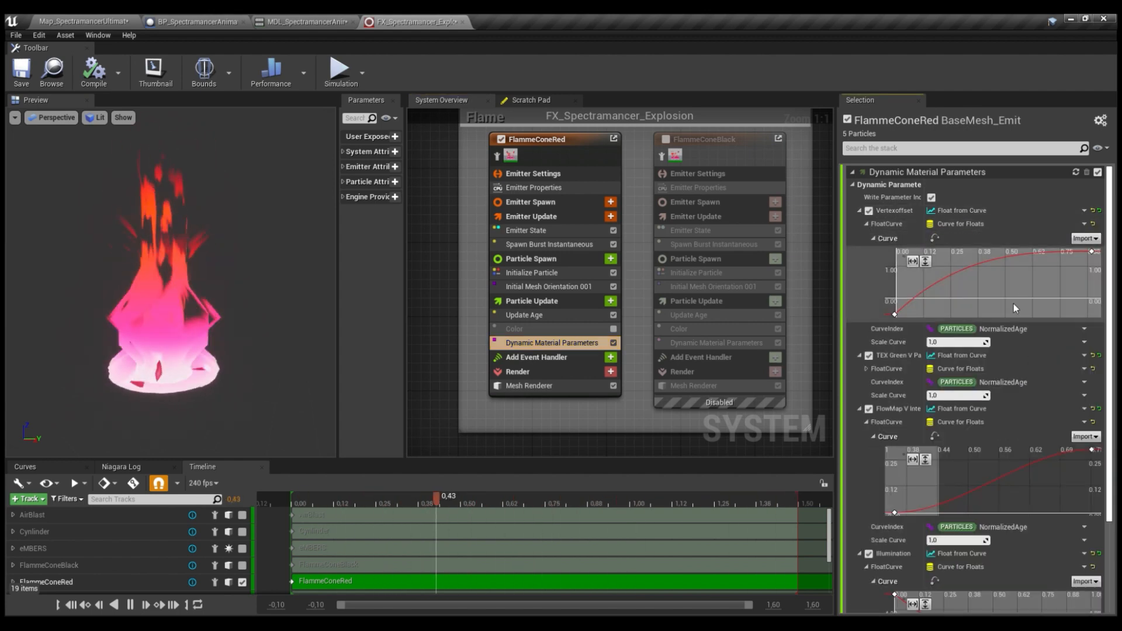
pyautogui.click(963, 285)
pyautogui.scroll(-4, 958, 285)
pyautogui.click(926, 307)
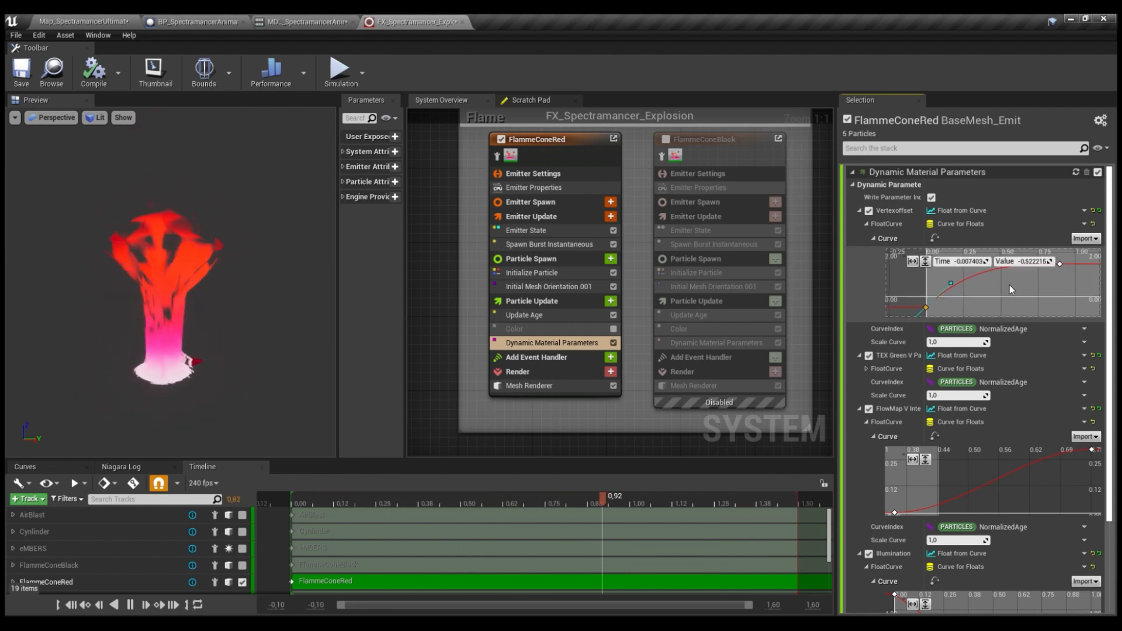
# Inspect the last keys of FlammeConeRed's Vertexoffset curve and enable the emitter's Color module
pyautogui.moveTo(1008, 285)
pyautogui.mouseDown(button='right')
pyautogui.moveTo(970, 301)
pyautogui.moveTo(993, 291)
pyautogui.mouseUp(button='right')
pyautogui.click(1044, 269)
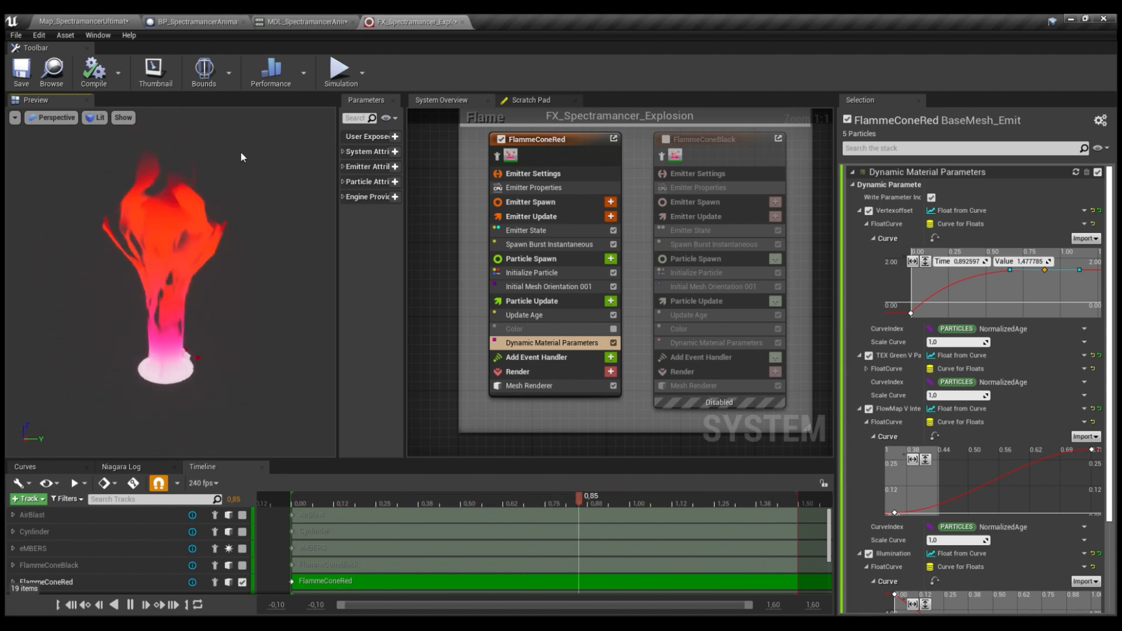
pyautogui.click(612, 329)
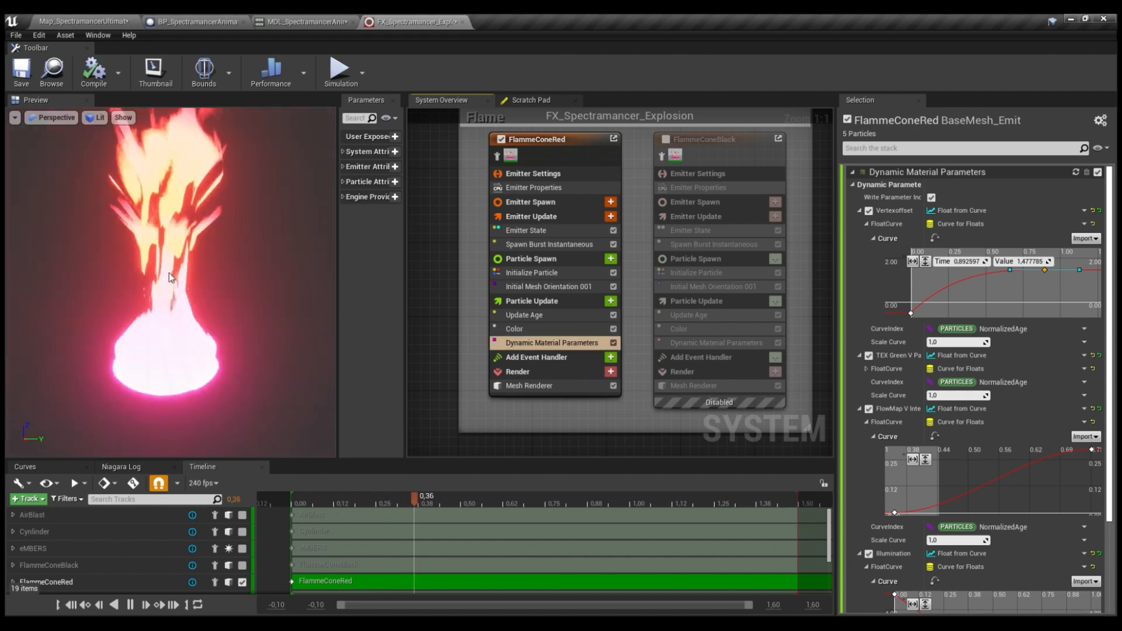
# Disable FlammeConeRed's Dynamic Material Parameters for comparison, inspect the Color module's gradient curve, and enable the parameters again
pyautogui.click(613, 342)
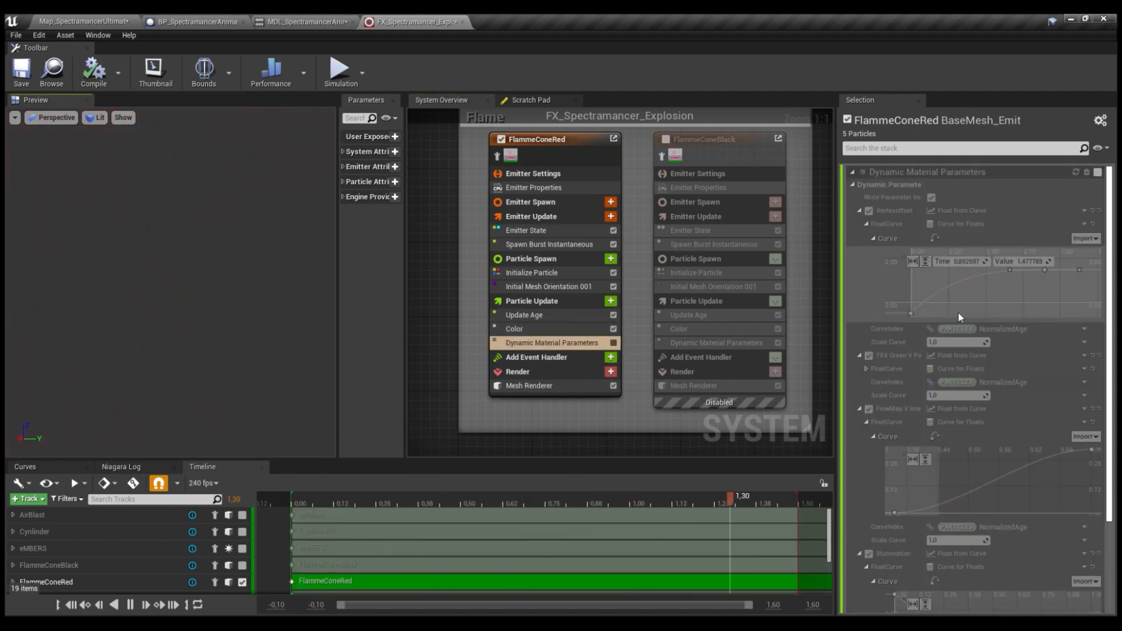
pyautogui.click(529, 329)
pyautogui.click(1099, 275)
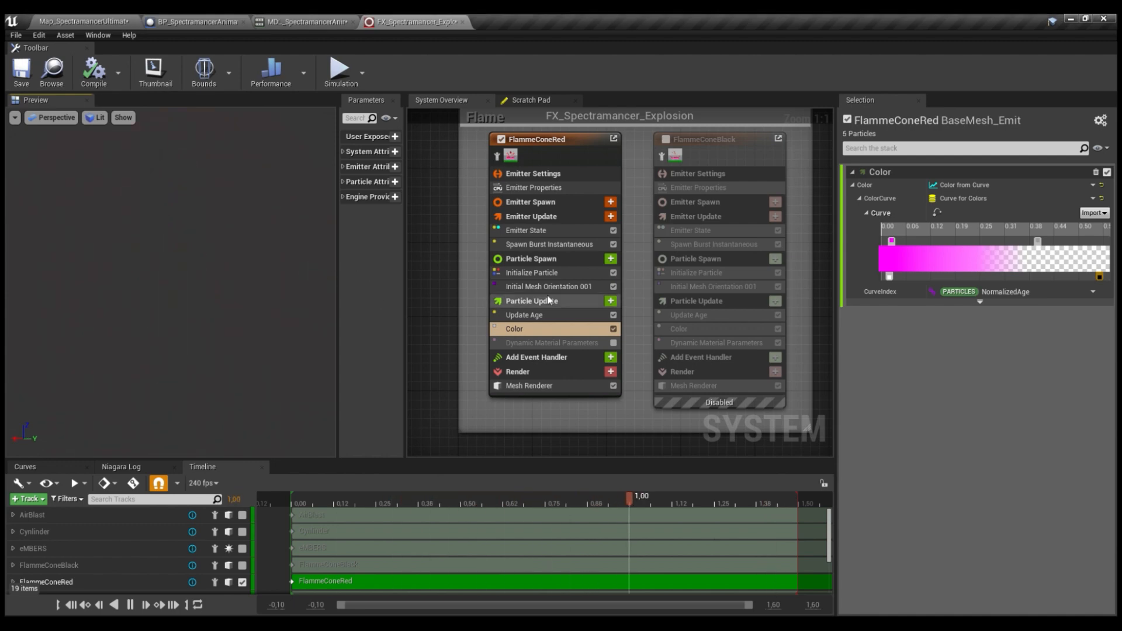
pyautogui.click(612, 343)
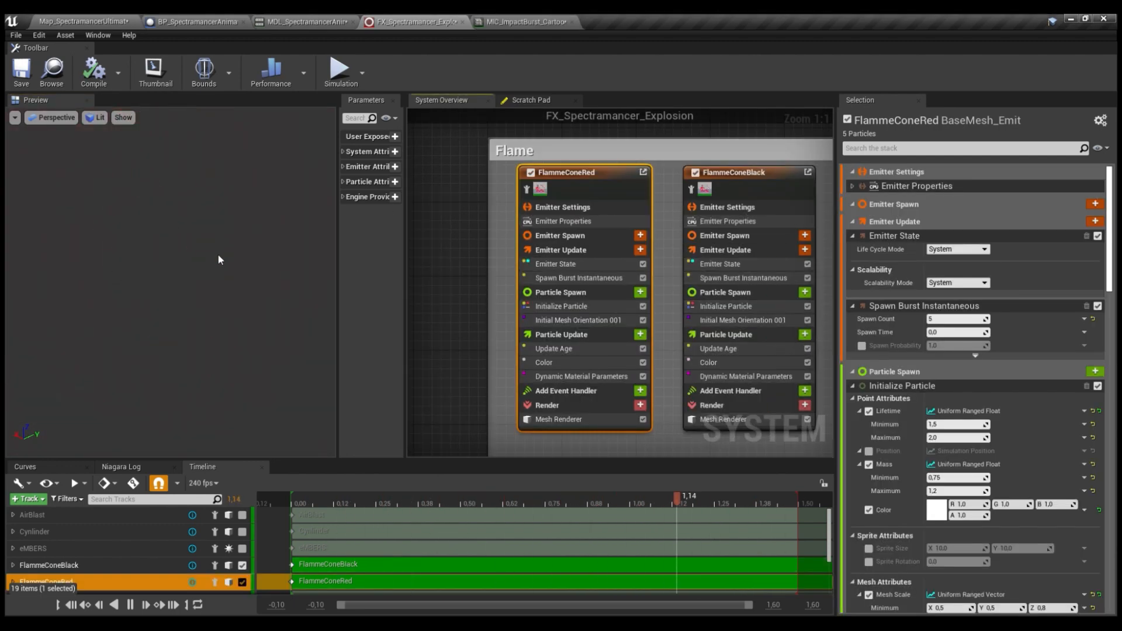
# Select the FlammeConeBlack emitter and preview it together with FlammeConeRed
pyautogui.click(734, 174)
pyautogui.moveTo(657, 170); pyautogui.dragTo(599, 179, button='right')
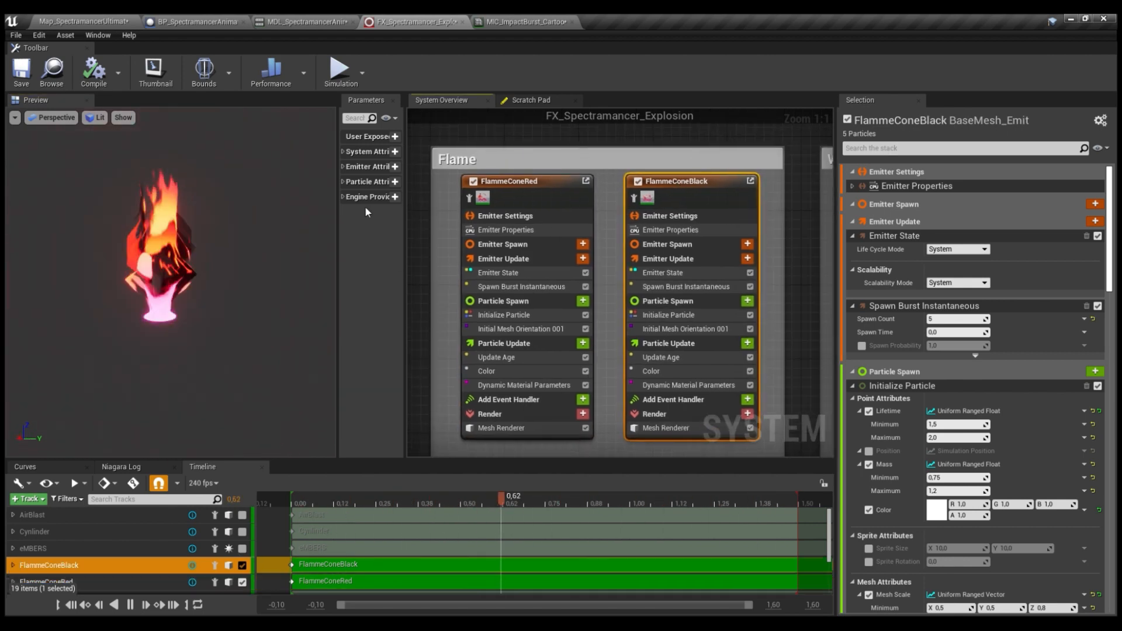
pyautogui.scroll(-2, 584, 234)
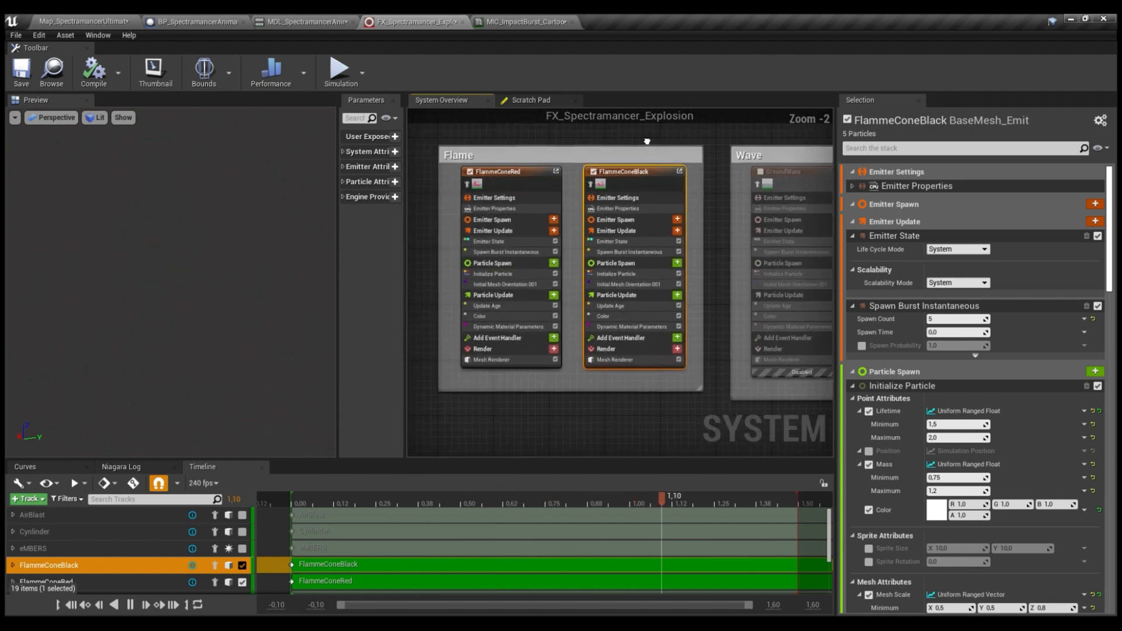
# Disable the FlammeConeRed and FlammeConeBlack emitters in the Flame group
pyautogui.moveTo(496, 155); pyautogui.dragTo(669, 160, button='right')
pyautogui.moveTo(579, 167); pyautogui.dragTo(633, 156, button='right')
pyautogui.scroll(2, 691, 172)
pyautogui.click(687, 178)
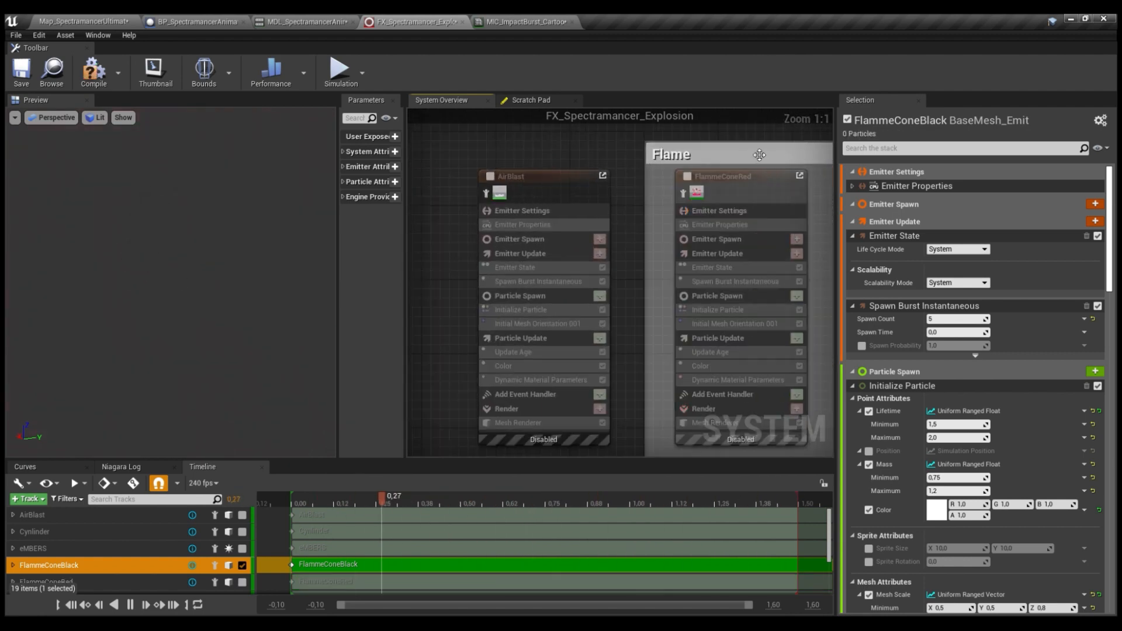
pyautogui.moveTo(791, 156); pyautogui.dragTo(572, 148, button='right')
pyautogui.click(632, 170)
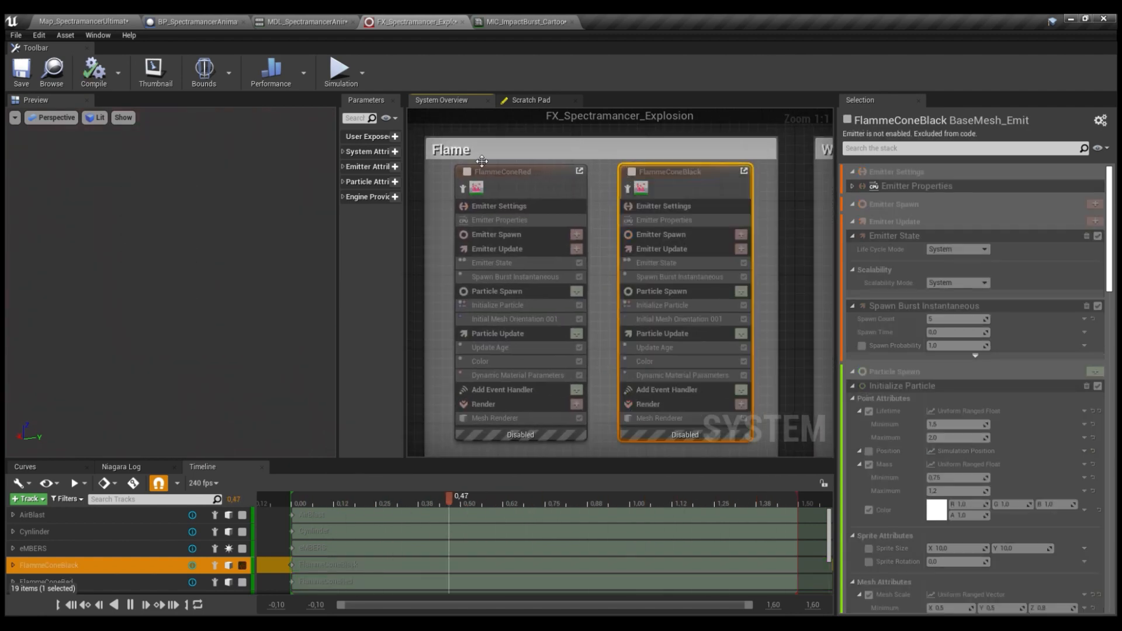
# Enable the AirBlast emitter and watch its burst in the preview
pyautogui.moveTo(456, 153); pyautogui.dragTo(586, 159, button='right')
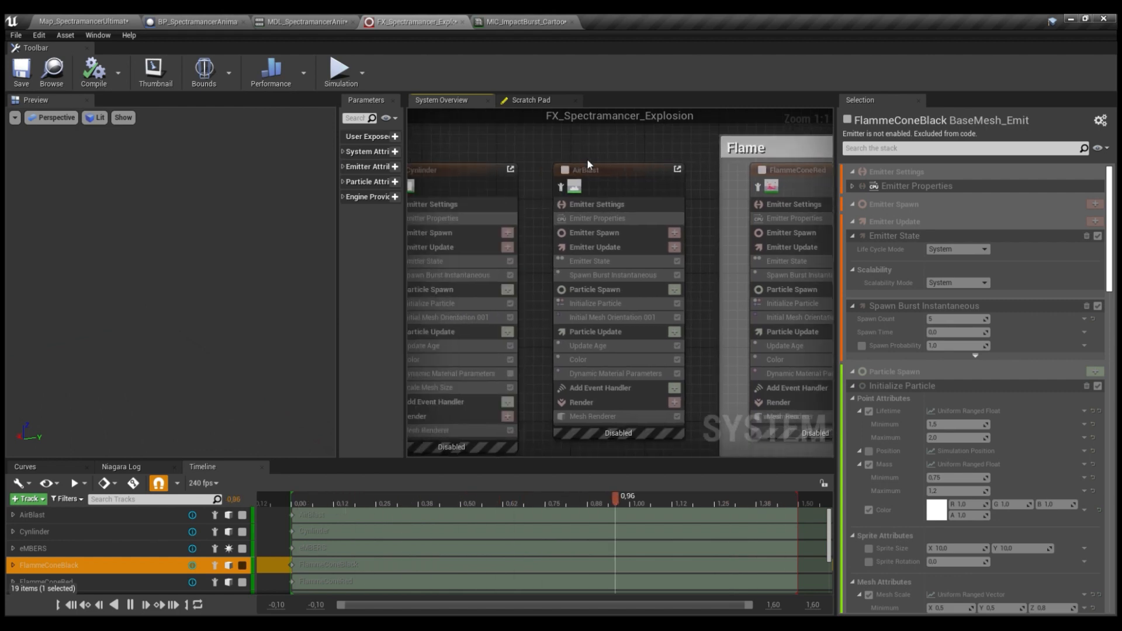
pyautogui.click(565, 170)
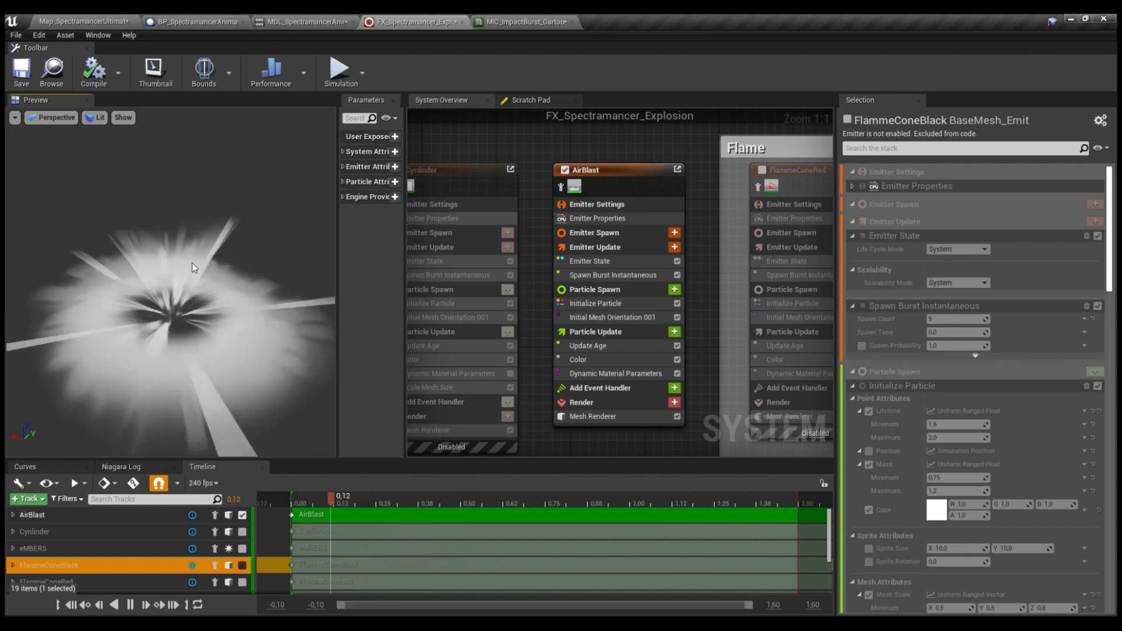
pyautogui.moveTo(184, 277)
pyautogui.mouseDown()
pyautogui.moveTo(187, 237)
pyautogui.moveTo(185, 275)
pyautogui.mouseUp()
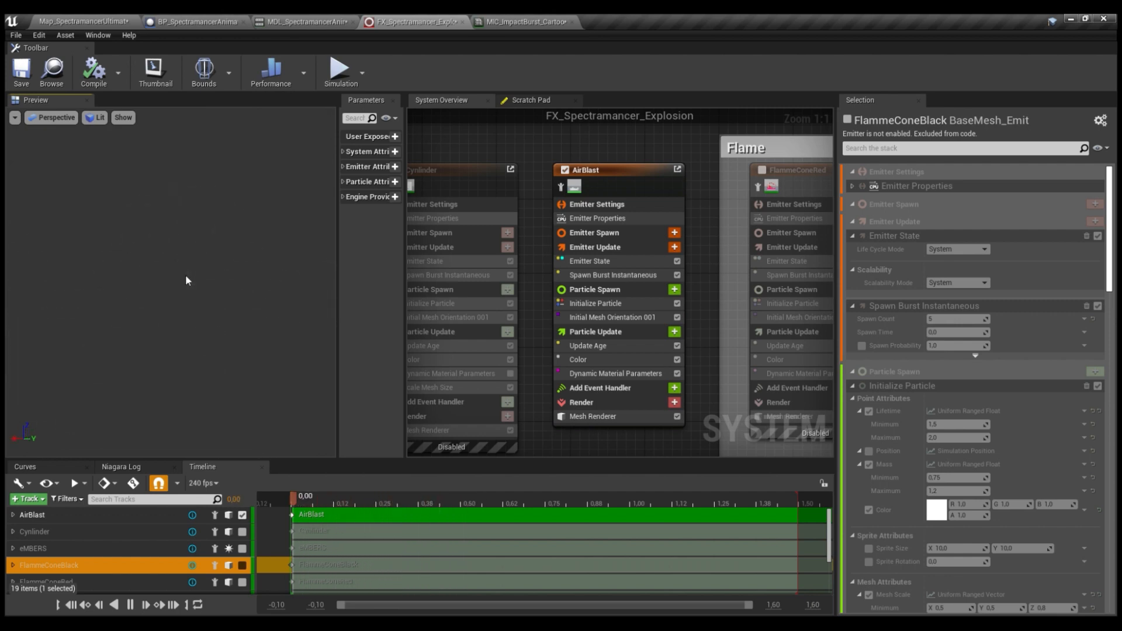
# Open the MAT_AirBlast material assigned in AirBlast's Mesh Renderer
pyautogui.moveTo(555, 160); pyautogui.dragTo(514, 125, button='right')
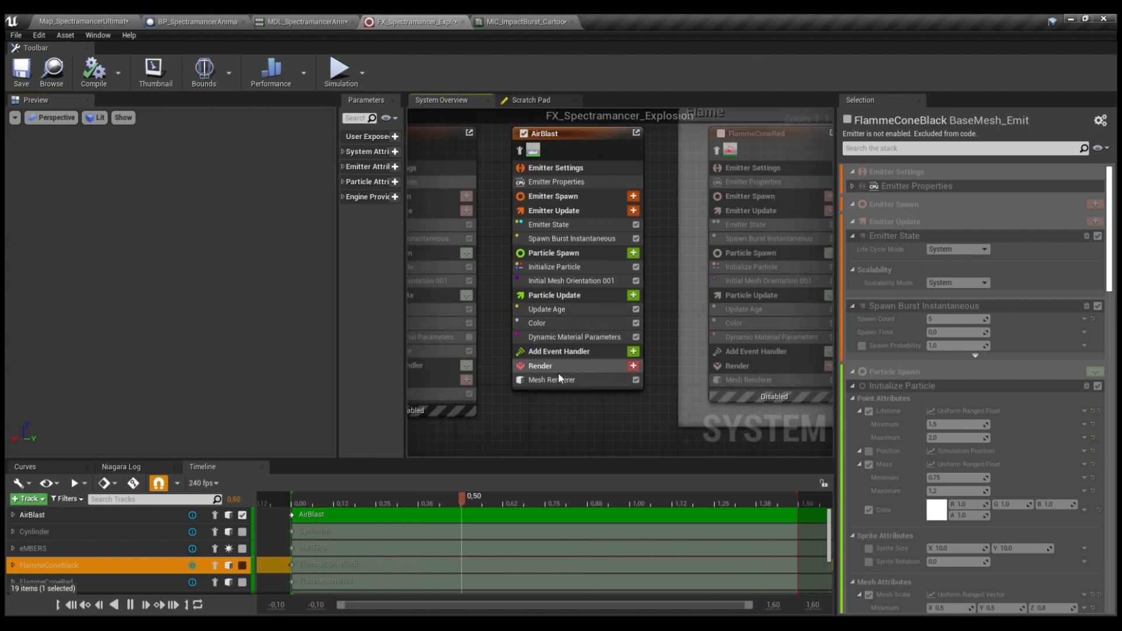
pyautogui.click(555, 380)
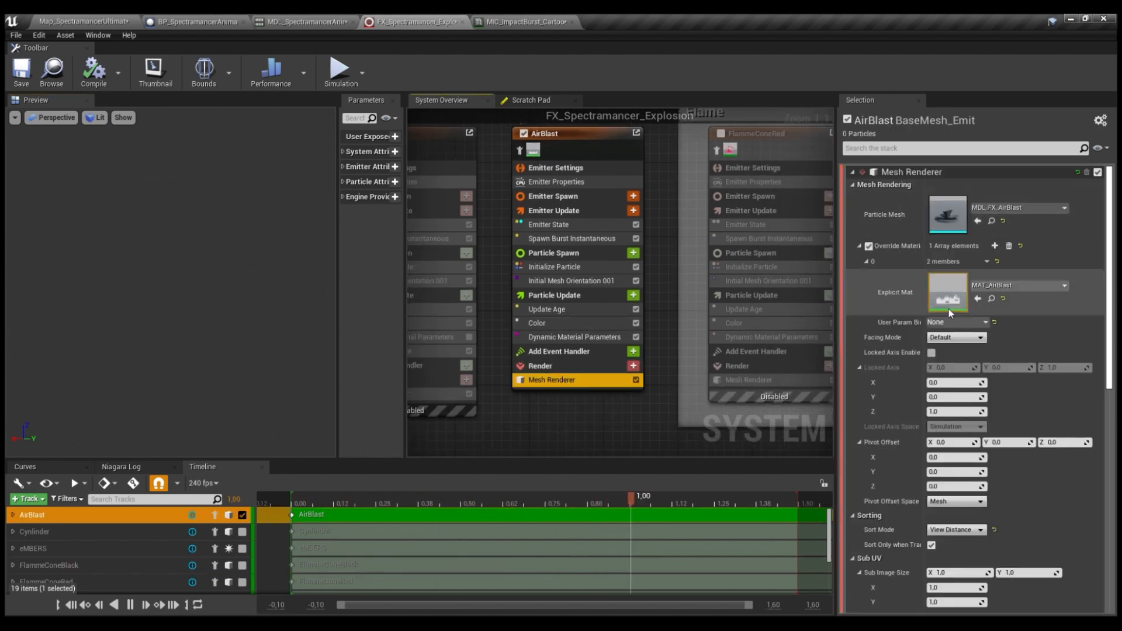
pyautogui.doubleClick(948, 292)
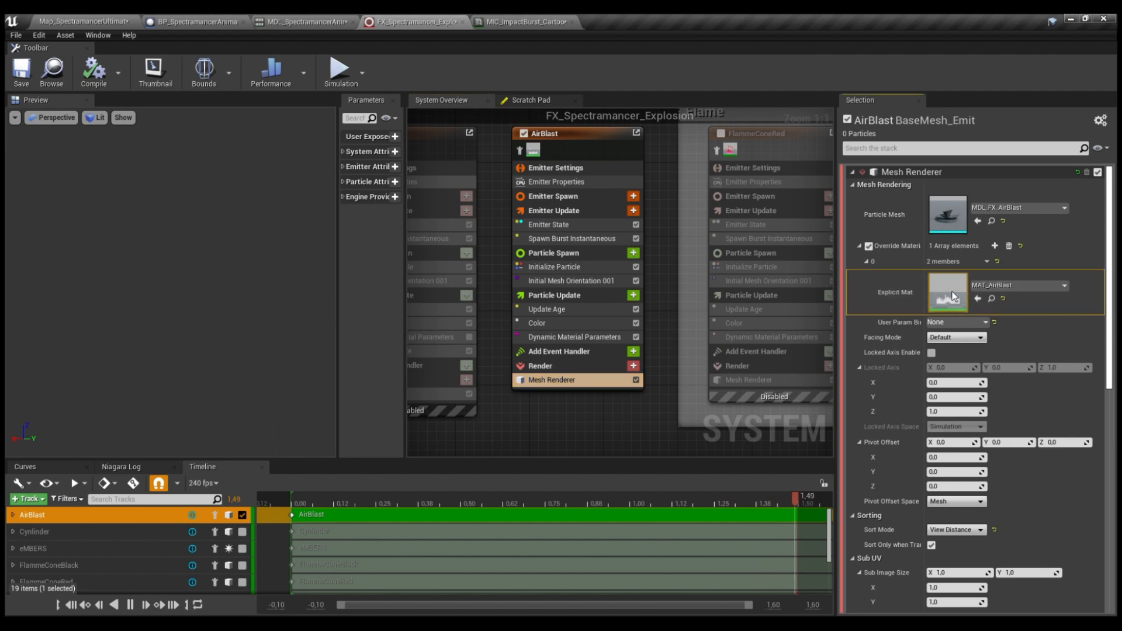
# Survey the MAT_AirBlast graph from the Flowmap group through the two texture panning groups to the material output
pyautogui.scroll(-3, 616, 318)
pyautogui.moveTo(544, 245); pyautogui.dragTo(814, 328, button='right')
pyautogui.scroll(-2, 814, 327)
pyautogui.moveTo(726, 288); pyautogui.dragTo(766, 317, button='right')
pyautogui.moveTo(417, 282); pyautogui.dragTo(419, 254, button='right')
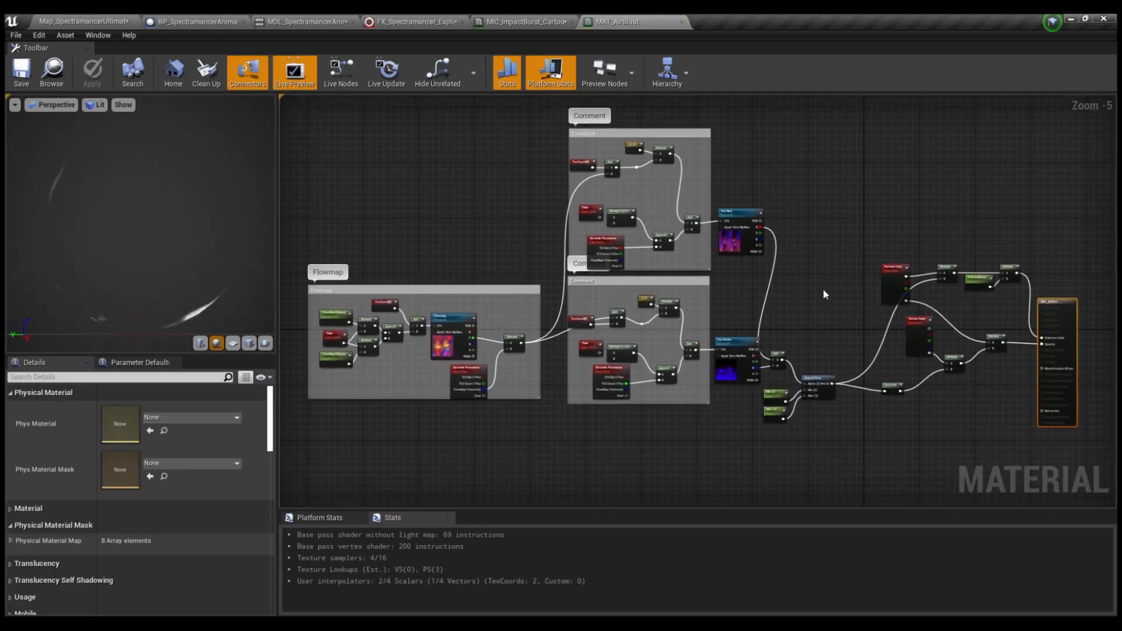
pyautogui.moveTo(886, 209); pyautogui.dragTo(749, 185, button='right')
pyautogui.moveTo(695, 403); pyautogui.dragTo(634, 378, button='right')
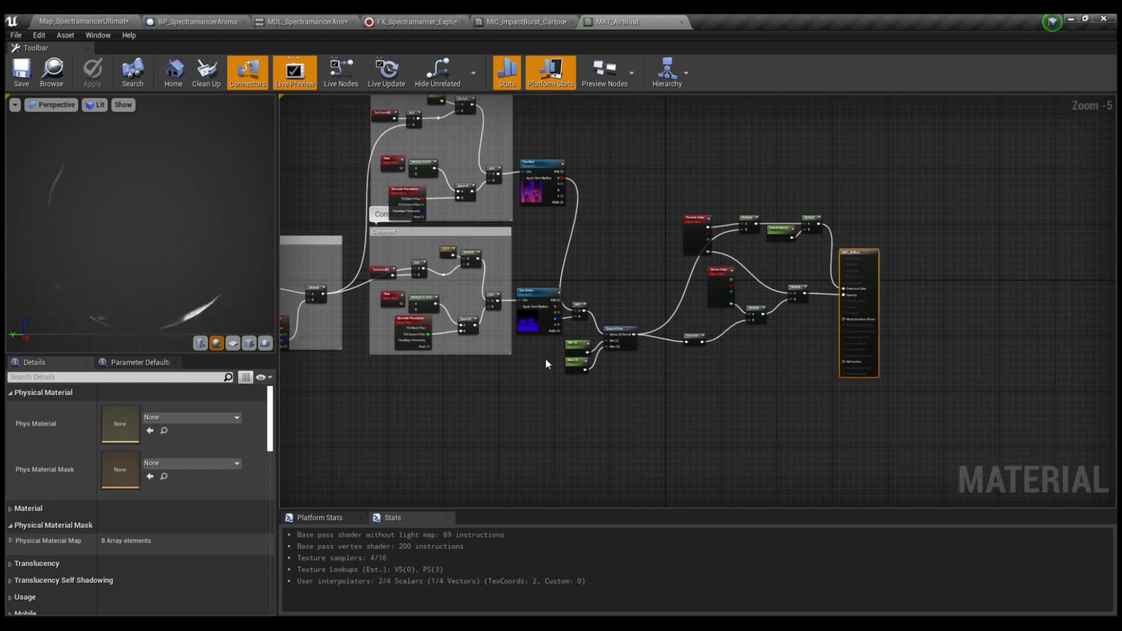
pyautogui.moveTo(545, 357); pyautogui.dragTo(658, 361, button='right')
pyautogui.moveTo(373, 290); pyautogui.dragTo(455, 298, button='right')
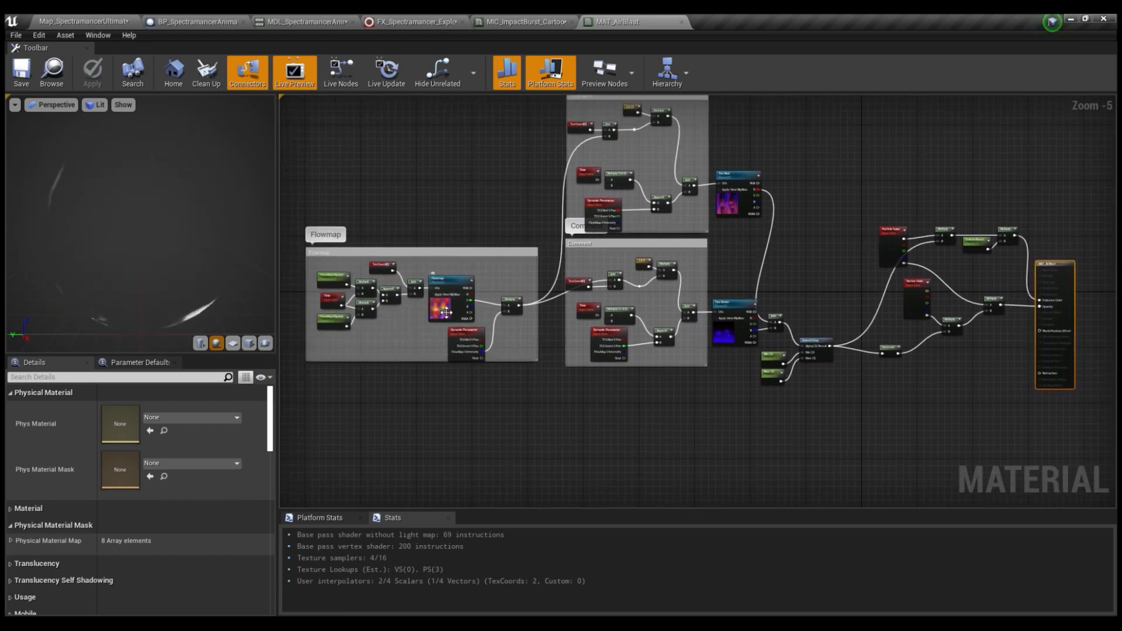
# Examine how SmoothStep, Particle Color and Vertex Color feed MAT_AirBlast's Emissive Color and Opacity
pyautogui.scroll(4, 455, 299)
pyautogui.moveTo(624, 237); pyautogui.dragTo(378, 360, button='right')
pyautogui.moveTo(816, 195); pyautogui.dragTo(605, 94, button='right')
pyautogui.moveTo(712, 237); pyautogui.dragTo(544, 319, button='right')
pyautogui.moveTo(861, 299); pyautogui.dragTo(709, 288, button='right')
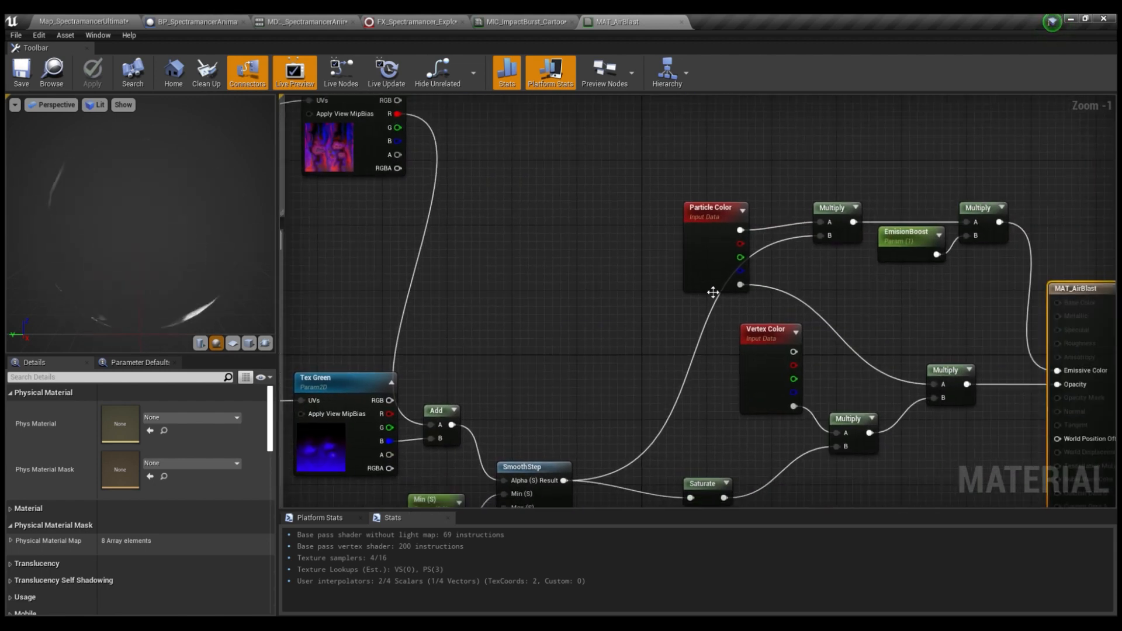
pyautogui.scroll(-2, 708, 288)
pyautogui.moveTo(921, 288); pyautogui.dragTo(752, 288, button='right')
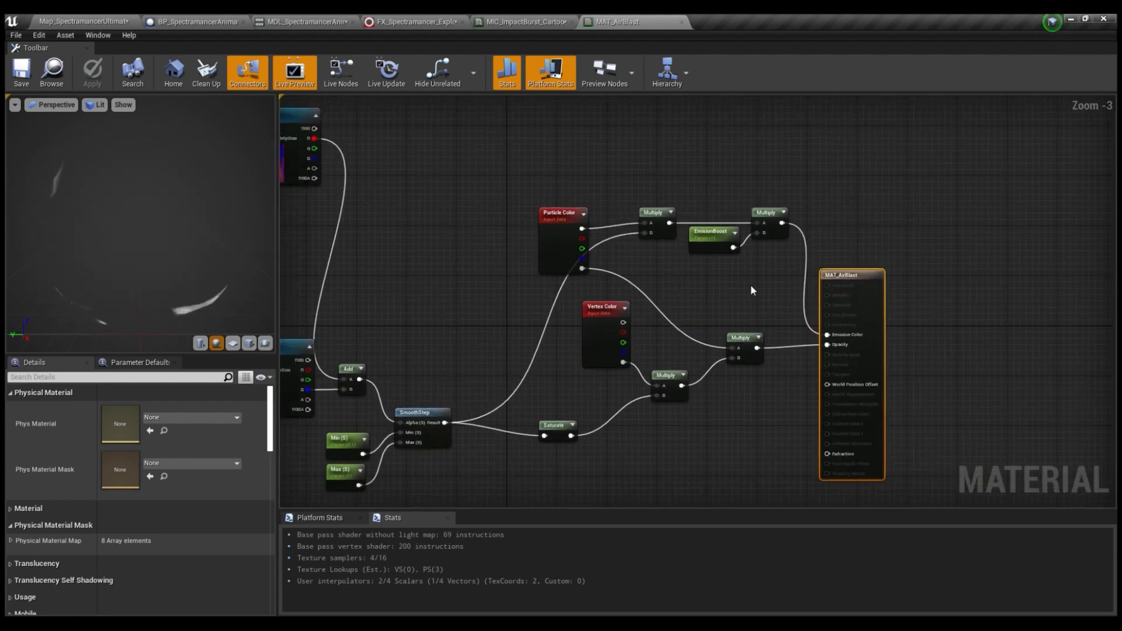
# Close the MAT_AirBlast and MIC_ImpactBurst editors, and open AirBlast's particle mesh MDL_FX_AirBlast
pyautogui.click(682, 22)
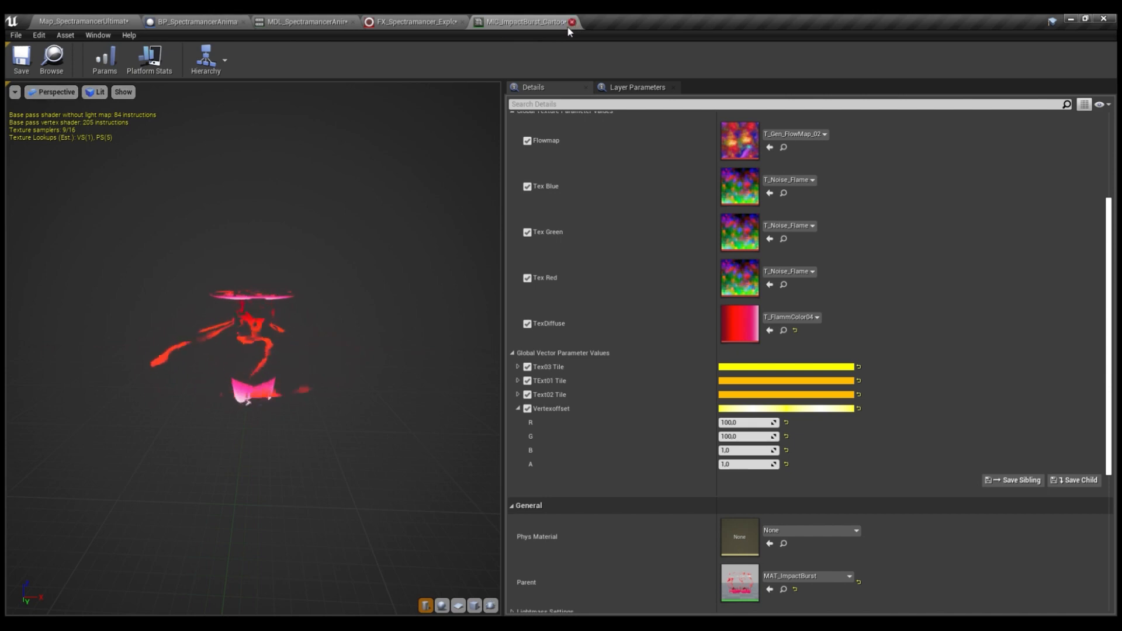
pyautogui.middleClick(523, 23)
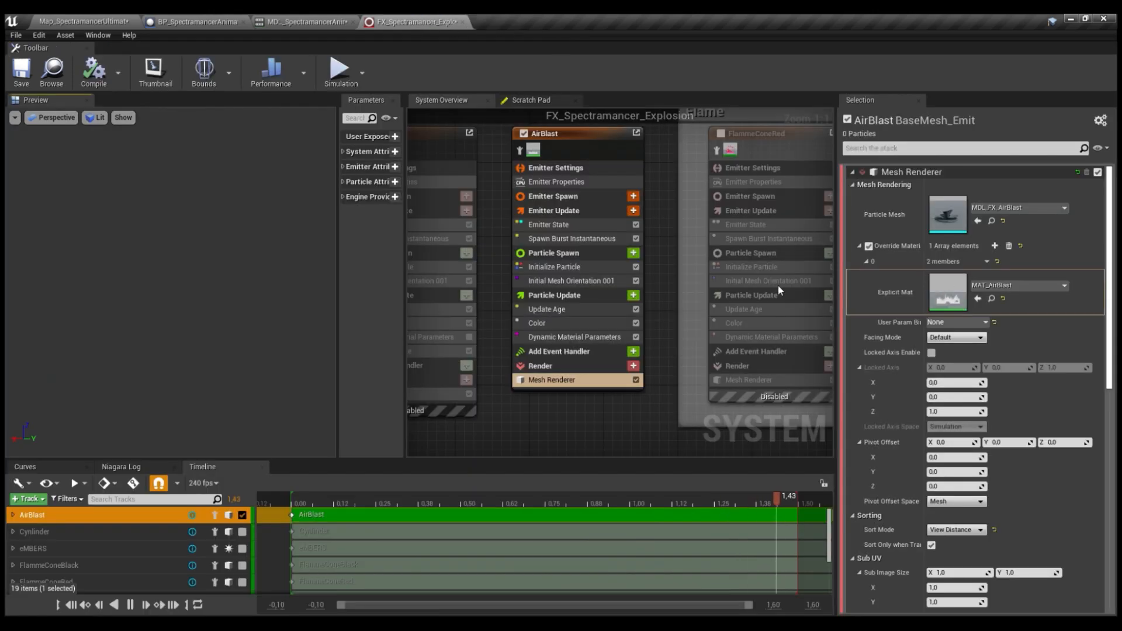
pyautogui.doubleClick(947, 228)
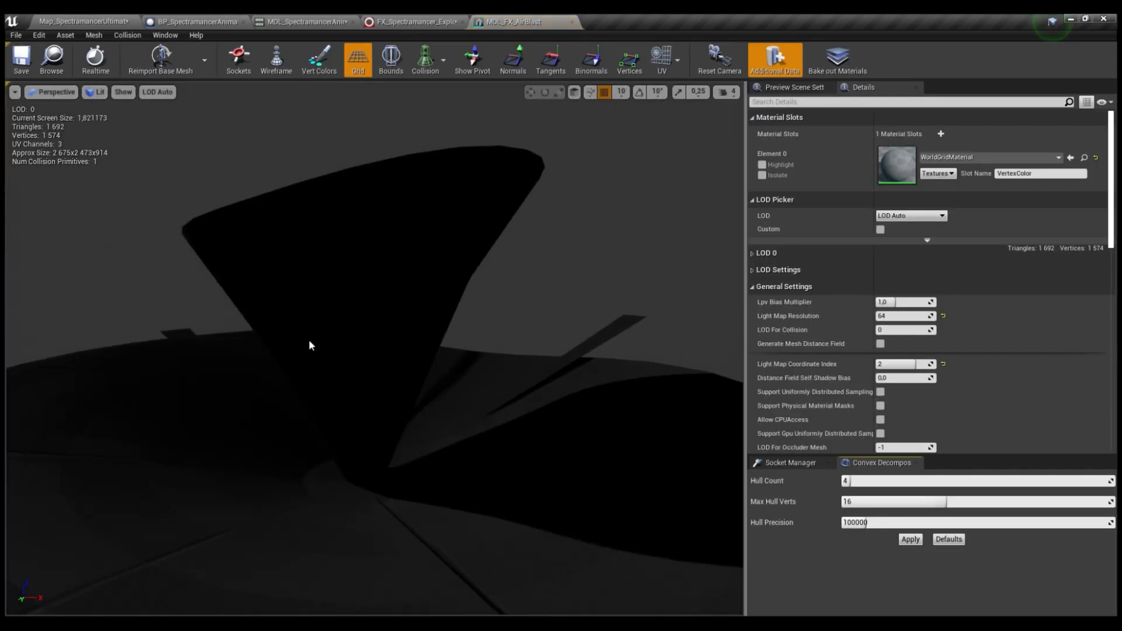
# Examine the MDL_FX_AirBlast mesh from several angles and compare it with the blast in the FX_Spectramancer_Explosion preview
pyautogui.scroll(-6, 350, 365)
pyautogui.keyDown('alt'); pyautogui.moveTo(388, 380); pyautogui.dragTo(275, 428); pyautogui.keyUp('alt')
pyautogui.keyDown('alt'); pyautogui.moveTo(191, 397); pyautogui.dragTo(245, 428); pyautogui.keyUp('alt')
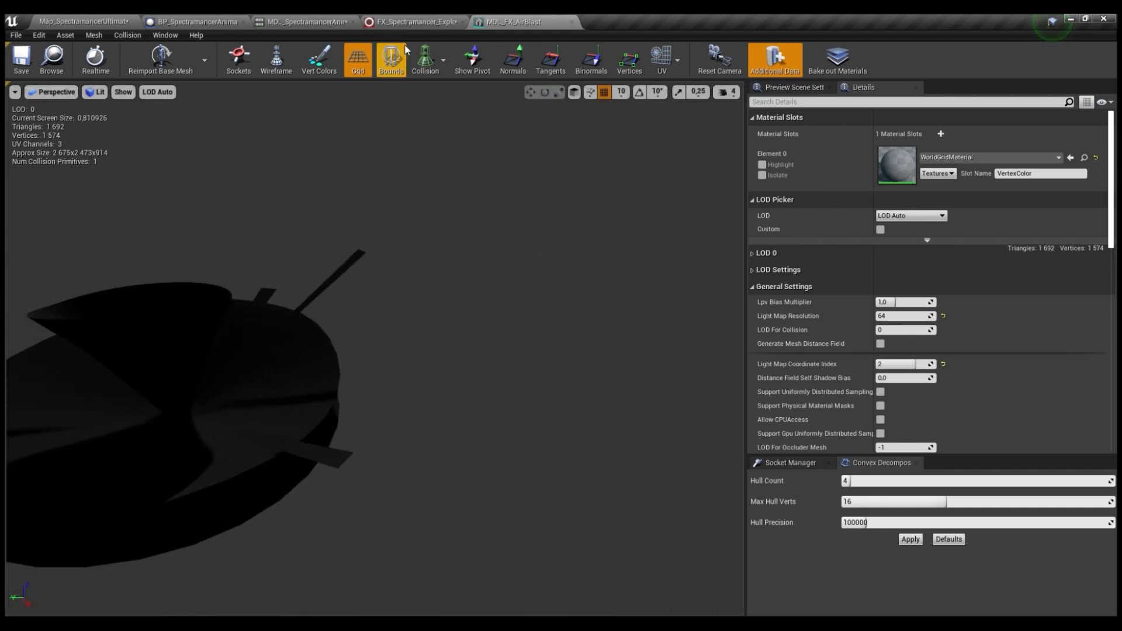
pyautogui.click(416, 22)
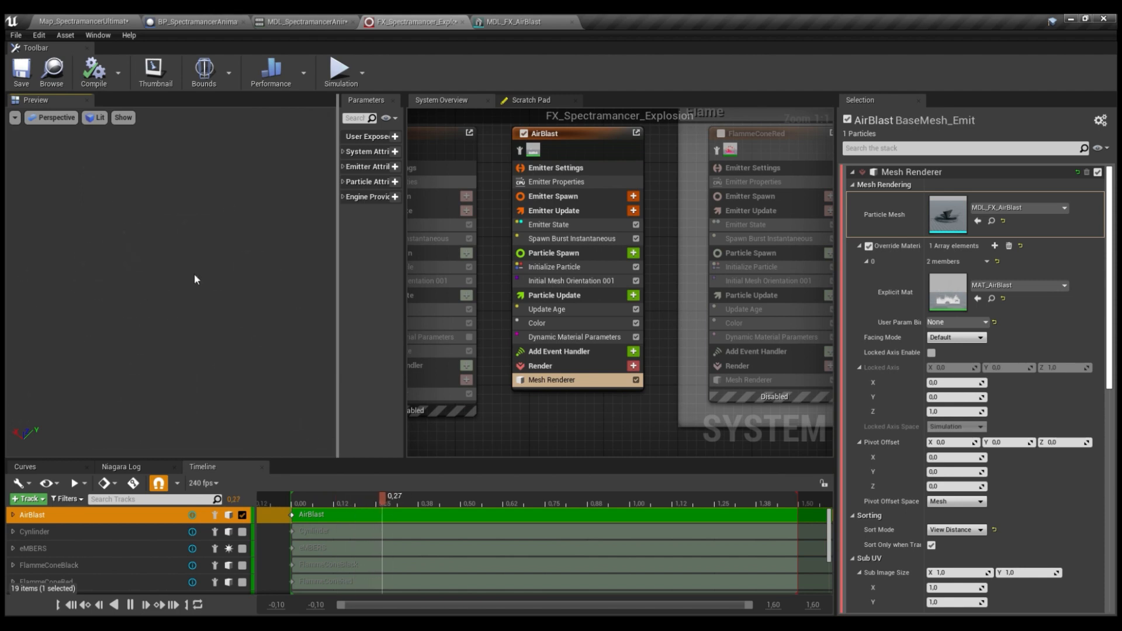
pyautogui.click(489, 17)
pyautogui.moveTo(178, 310); pyautogui.dragTo(295, 240)
pyautogui.moveTo(436, 304); pyautogui.dragTo(476, 320)
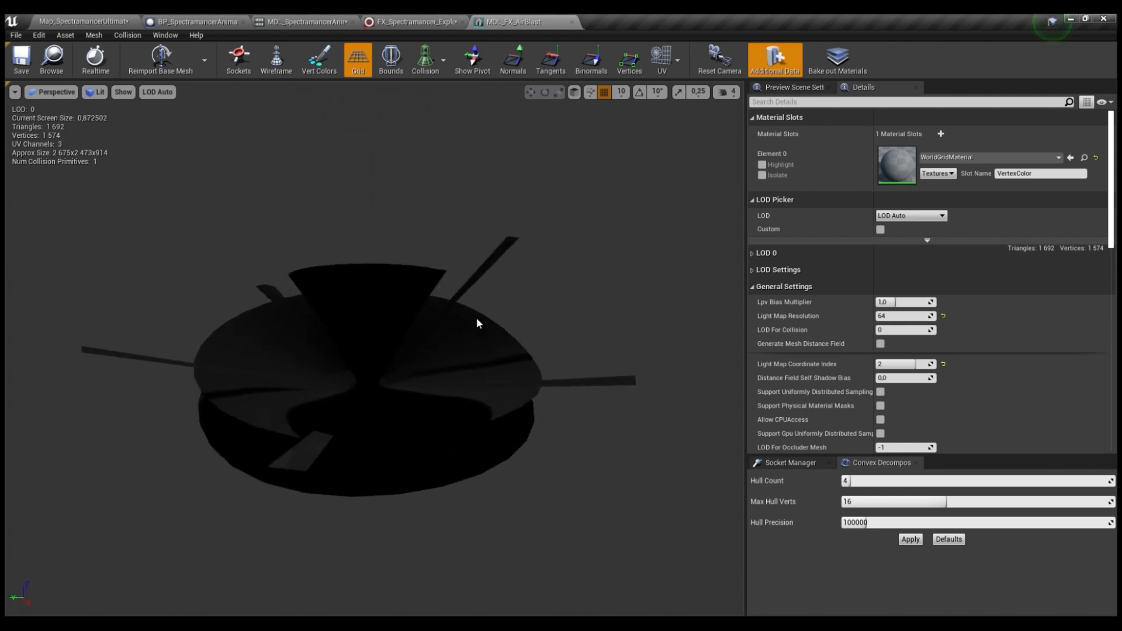
# In FX_Spectramancer_Explosion, inspect AirBlast's Dynamic Material Parameters curves and compare the effect with the module disabled and enabled
pyautogui.click(416, 22)
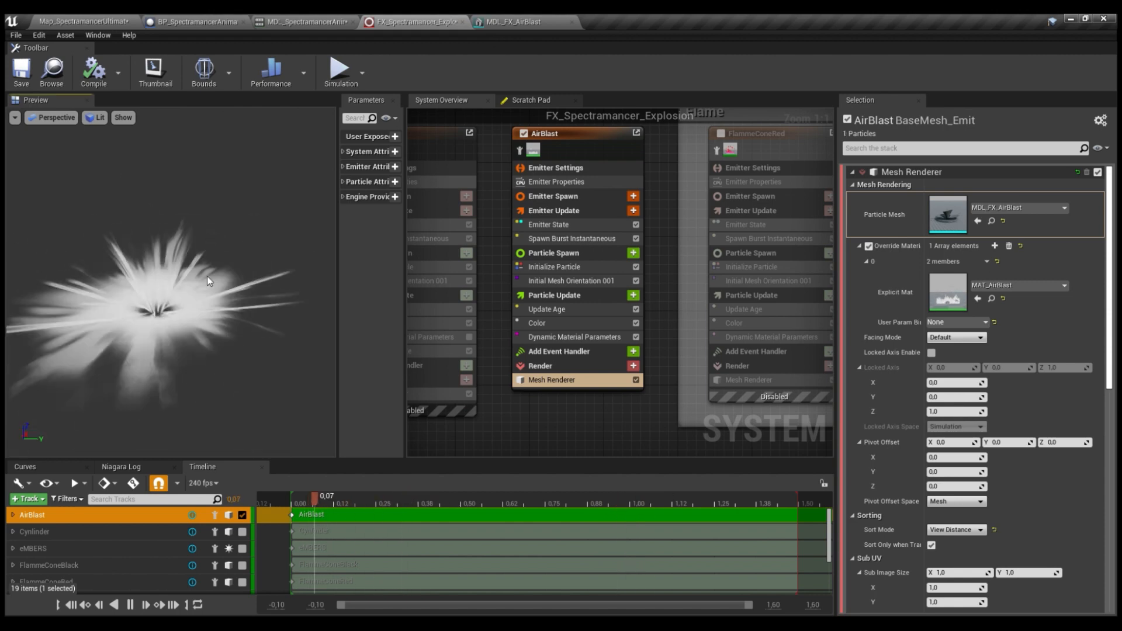
pyautogui.click(585, 337)
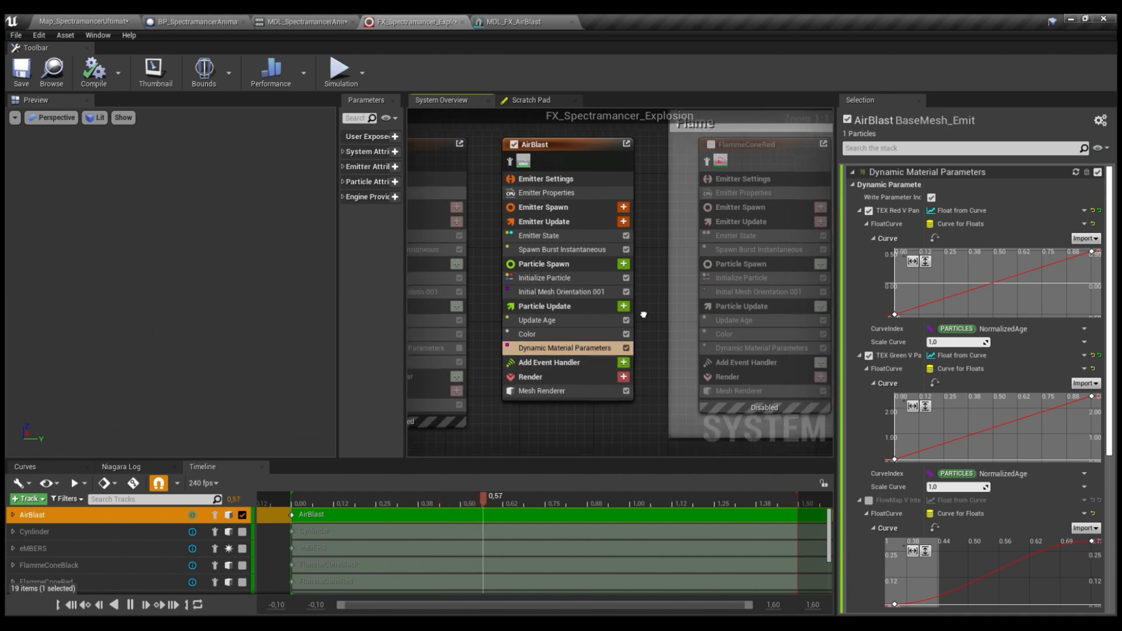
pyautogui.click(623, 351)
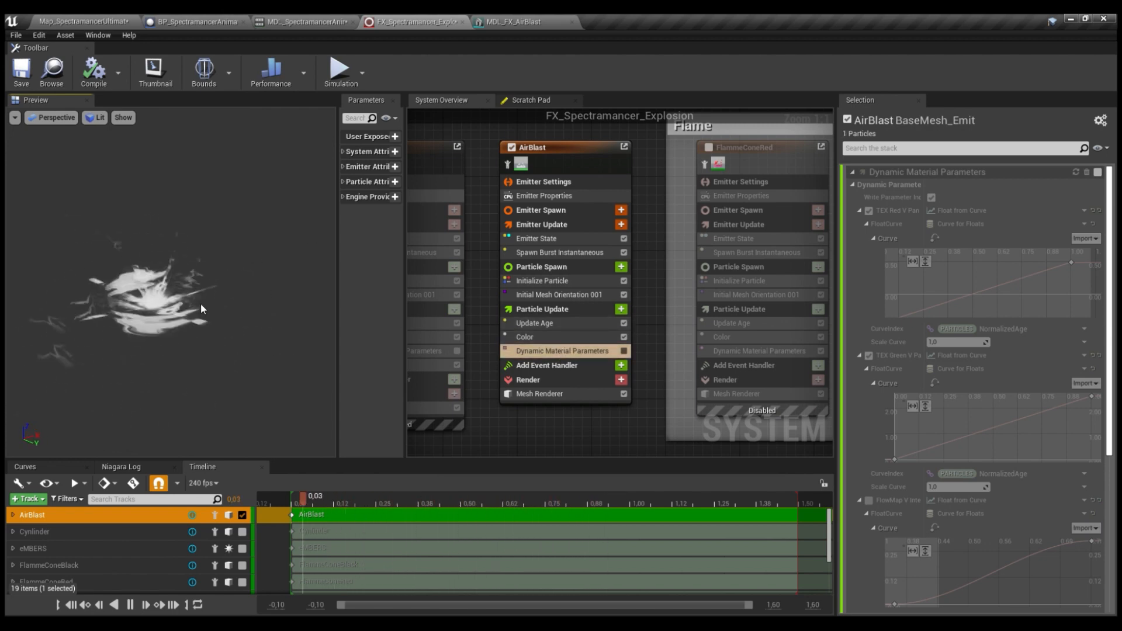
pyautogui.click(623, 351)
pyautogui.hotkey('ctrl', 'z')
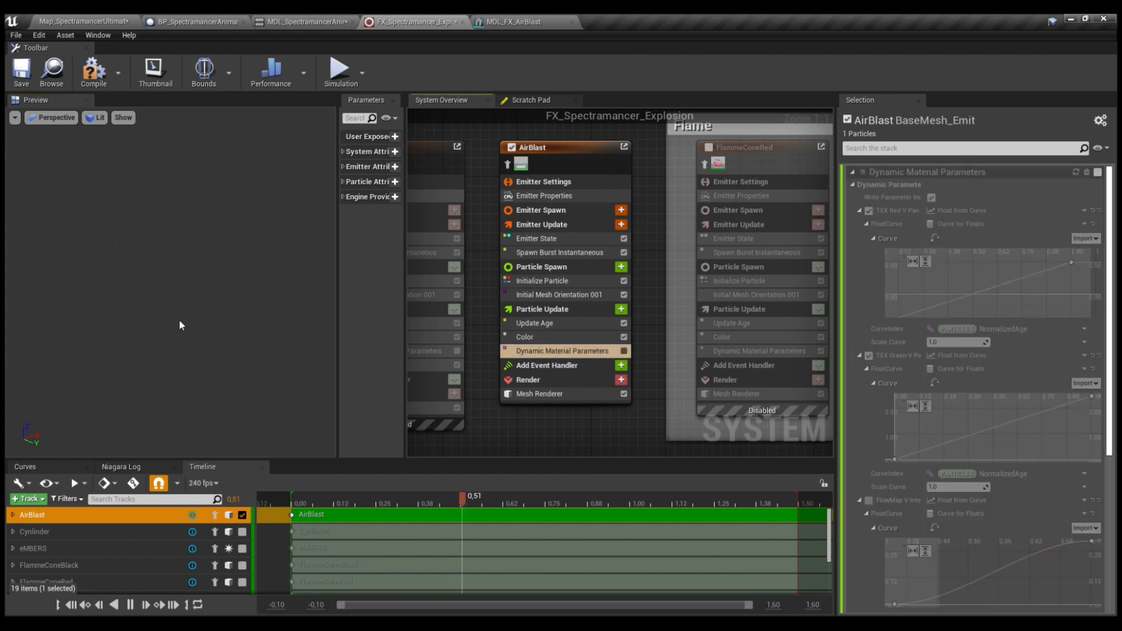
pyautogui.hotkey('ctrl', 'y')
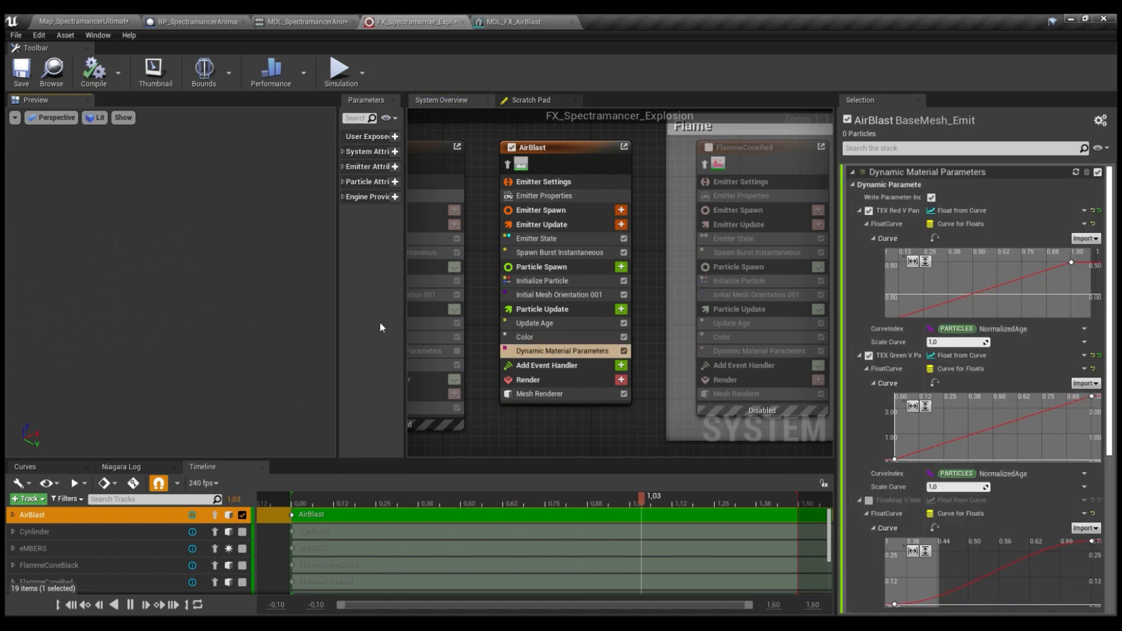
pyautogui.click(508, 165)
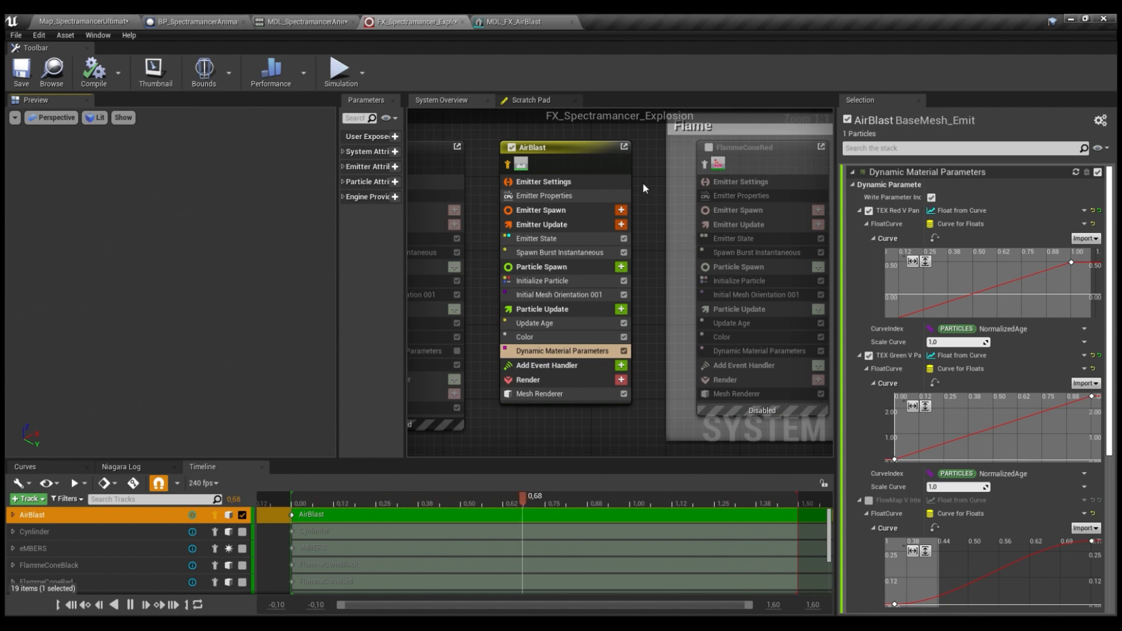
pyautogui.moveTo(642, 182); pyautogui.dragTo(609, 235, button='right')
pyautogui.click(474, 217)
# Enable FlammeConeRed and FlammeConeBlack alongside AirBlast and watch the combined effect
pyautogui.moveTo(676, 209); pyautogui.dragTo(589, 206, button='right')
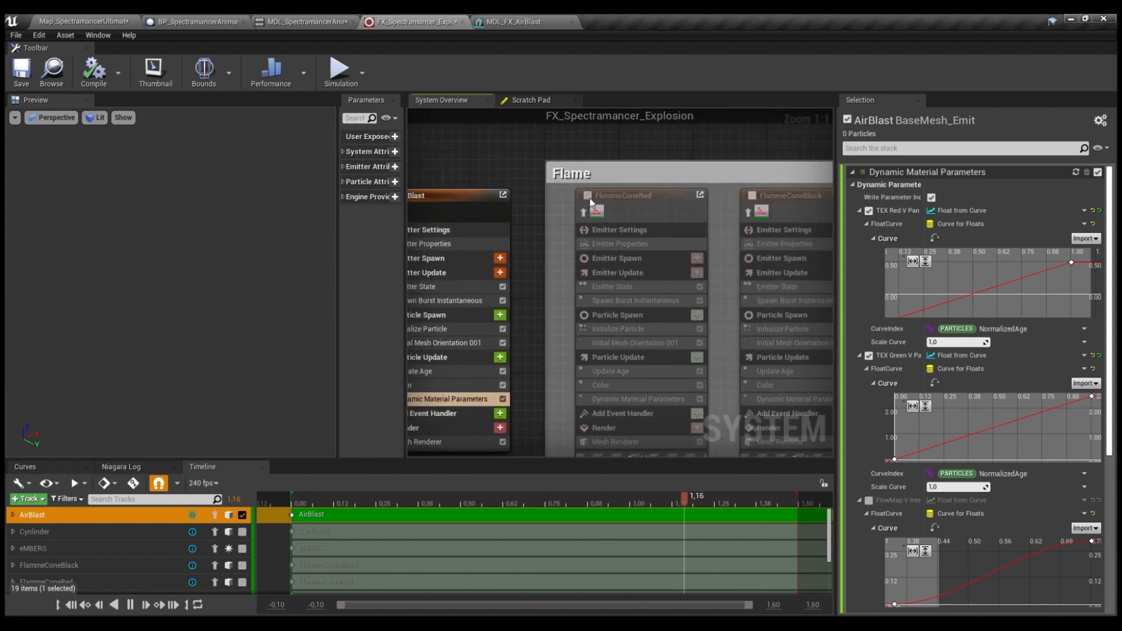
pyautogui.click(588, 196)
pyautogui.click(752, 195)
pyautogui.moveTo(427, 174); pyautogui.dragTo(542, 160, button='right')
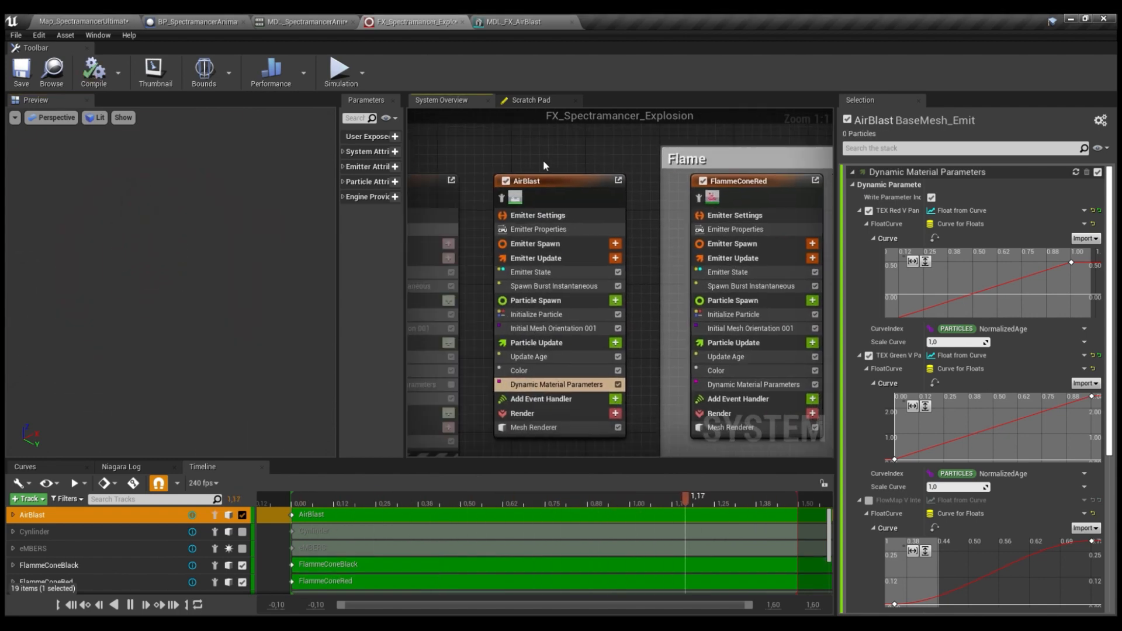
pyautogui.scroll(-1, 542, 160)
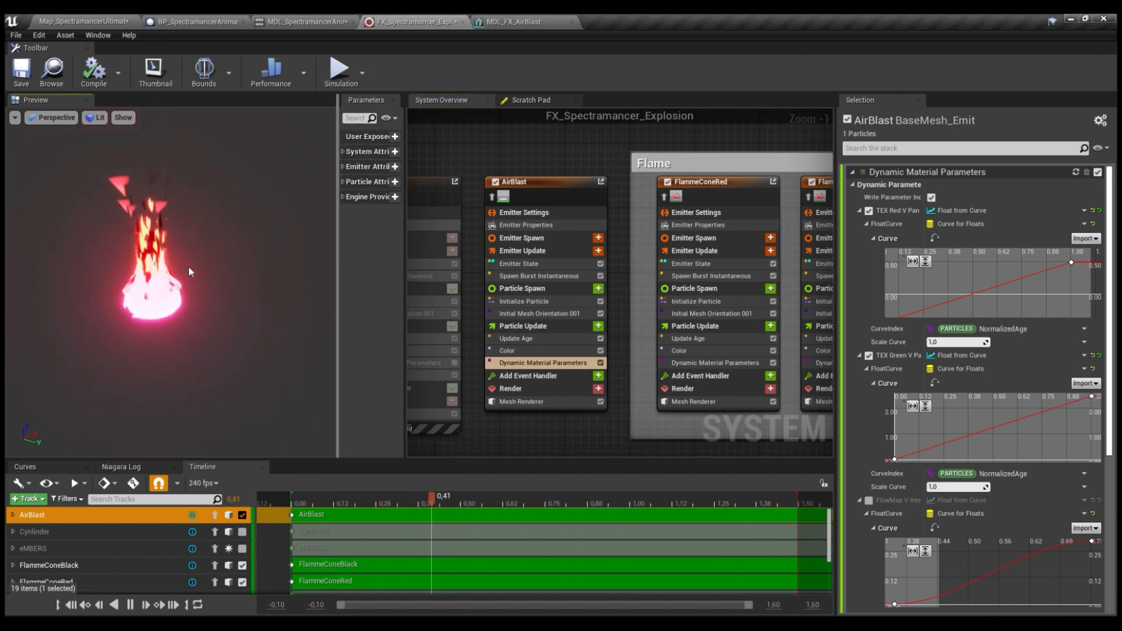
# Enable the GroundWave emitter in the Wave group and isolate it in the preview
pyautogui.moveTo(757, 143); pyautogui.dragTo(554, 135, button='right')
pyautogui.scroll(-1, 647, 129)
pyautogui.moveTo(647, 129); pyautogui.dragTo(498, 152, button='right')
pyautogui.moveTo(601, 144); pyautogui.dragTo(550, 175, button='right')
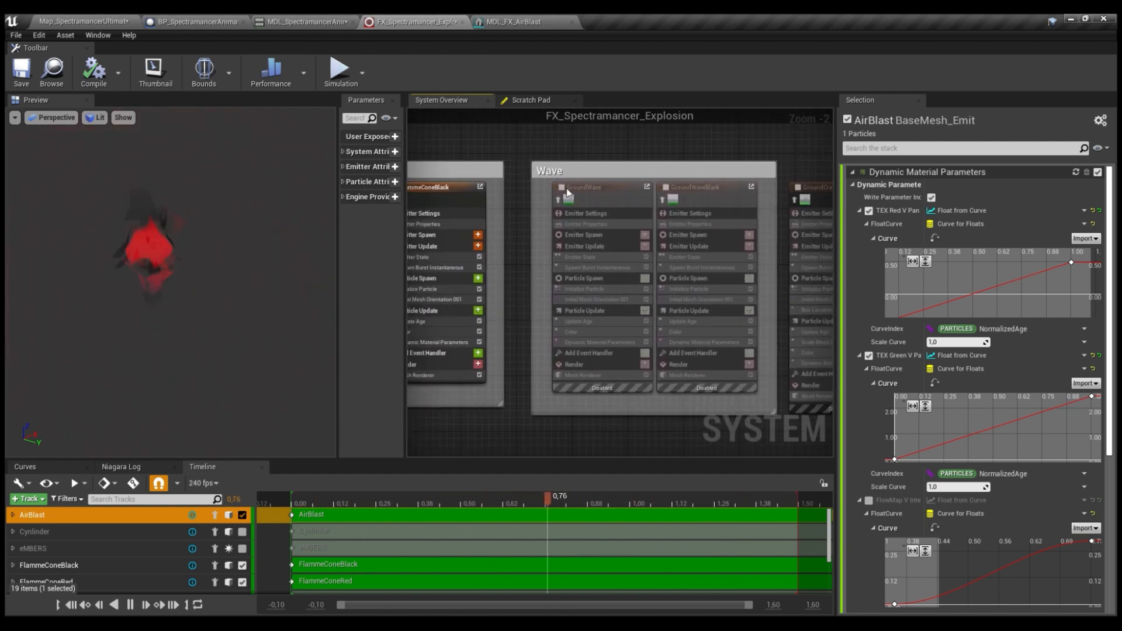
pyautogui.click(561, 188)
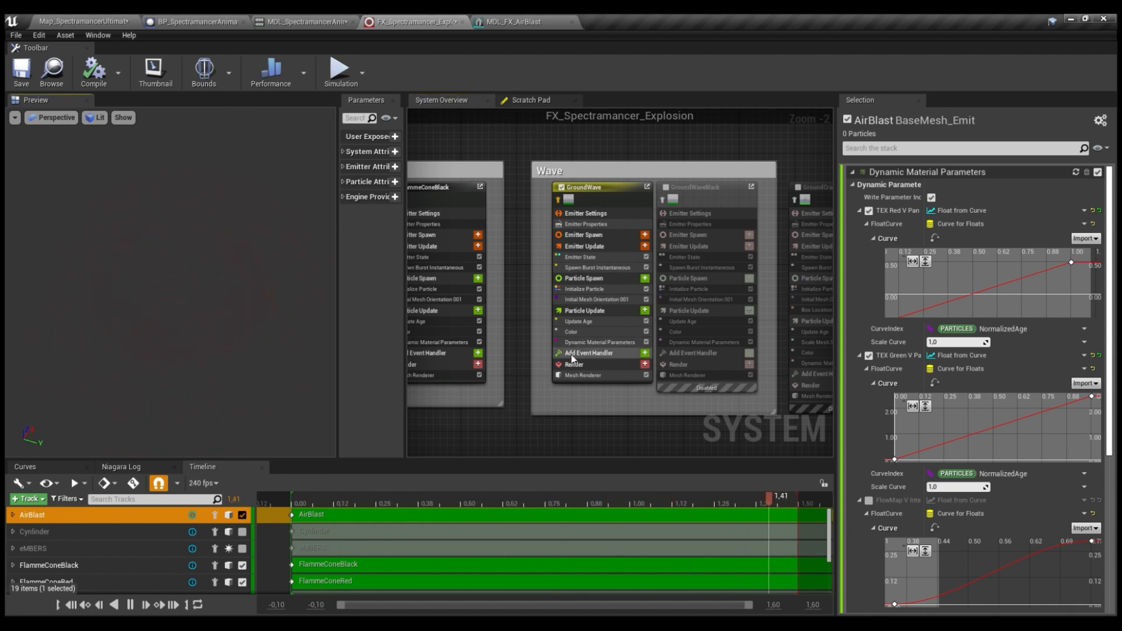
# Inspect GroundWave's Mesh Renderer, including its MDL_FX_HalfCircle particle mesh and MIC_CircleImpact_Cartoon material
pyautogui.click(577, 374)
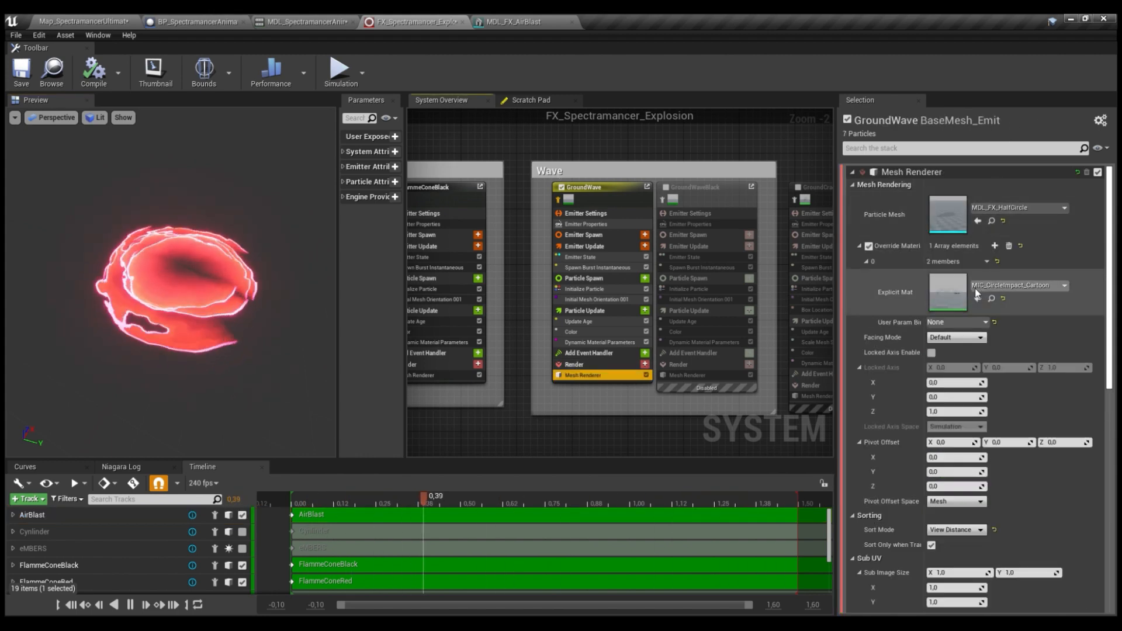
pyautogui.click(946, 215)
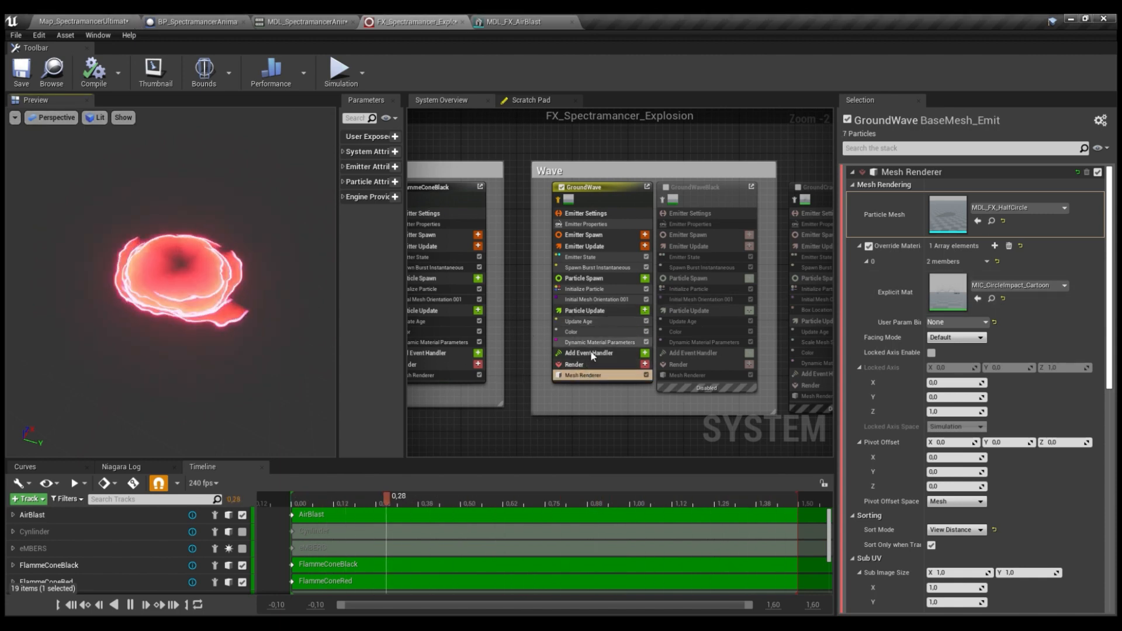
pyautogui.doubleClick(942, 300)
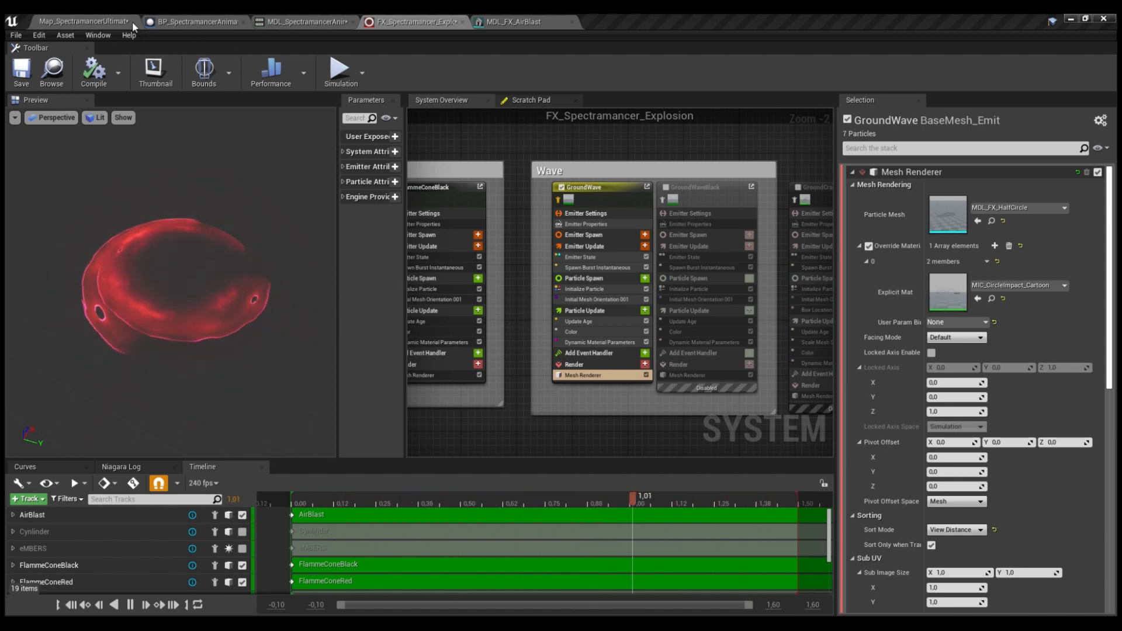
# Examine GroundWave's Color curve and compare the effect with the Color module disabled and enabled
pyautogui.click(590, 331)
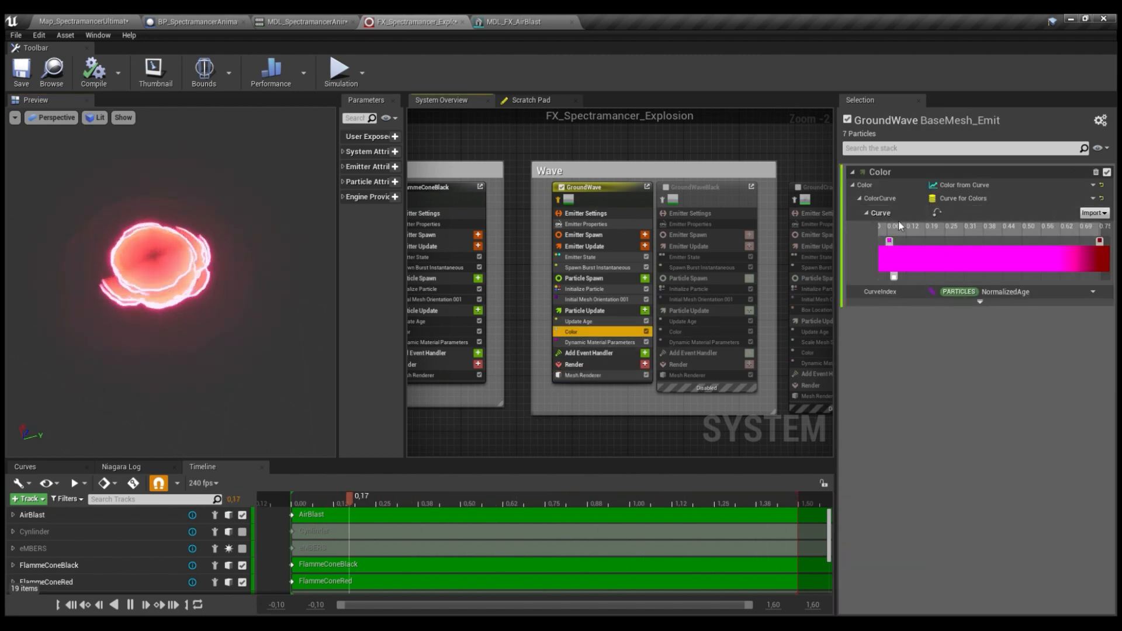
pyautogui.click(646, 331)
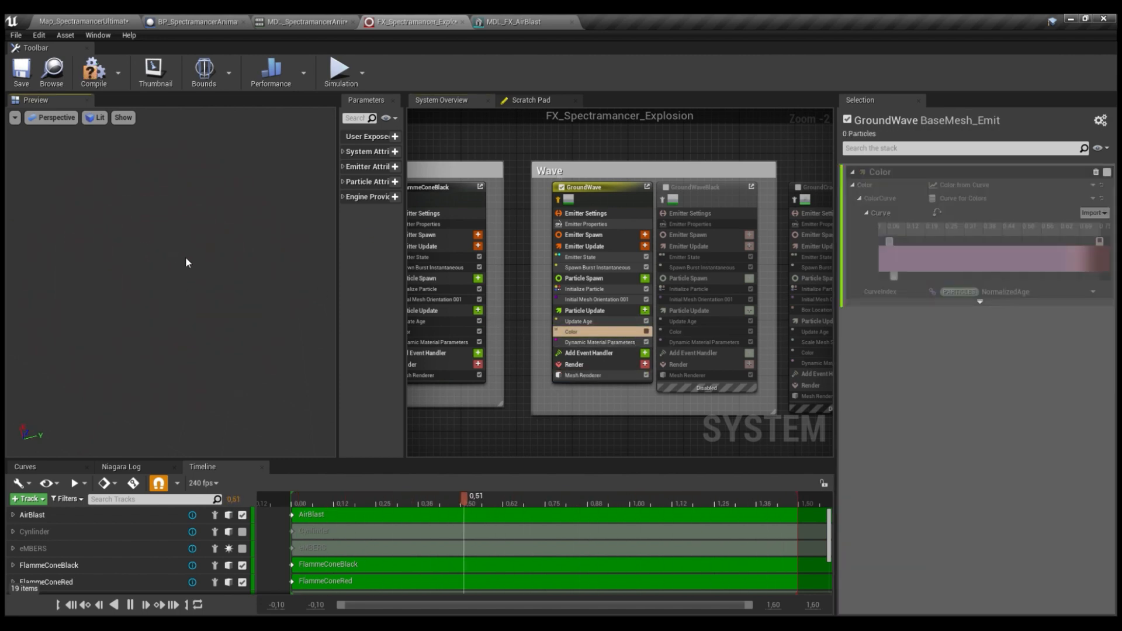
pyautogui.click(645, 331)
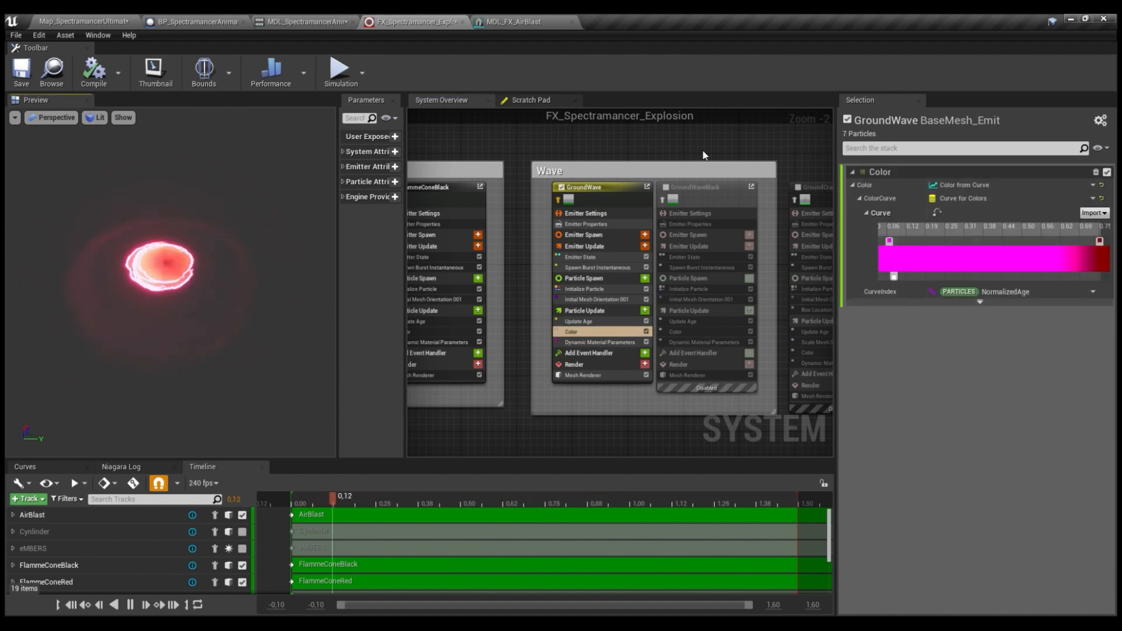
# Enable the GroundWaveBlack emitter and end GroundWave's isolation so all active emitters play together
pyautogui.moveTo(689, 199); pyautogui.dragTo(604, 191, button='right')
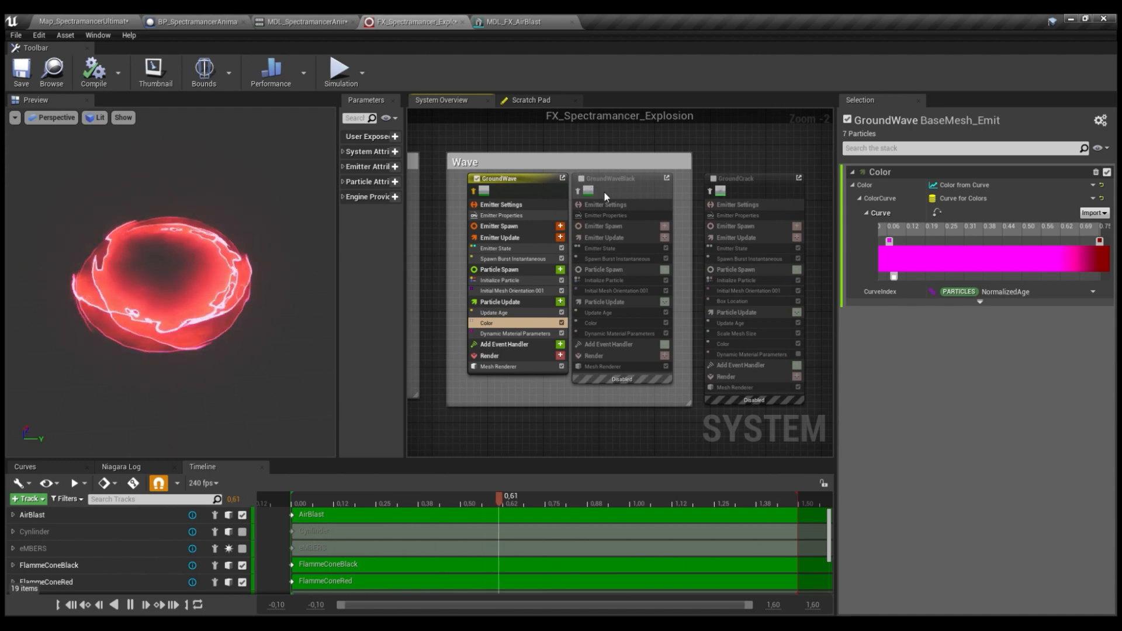
pyautogui.click(582, 179)
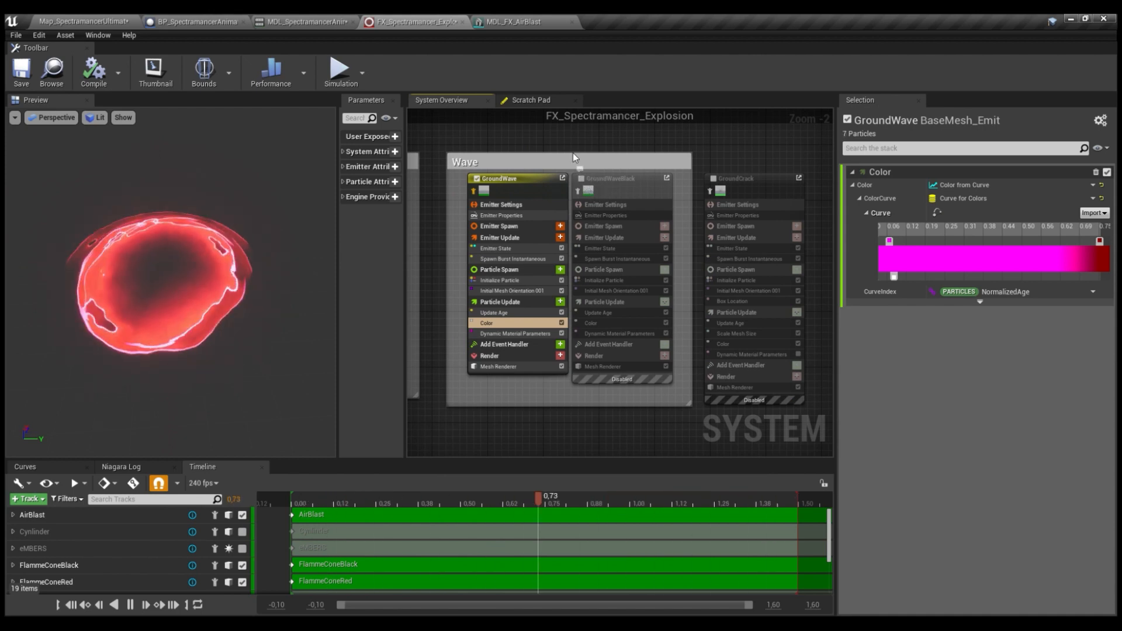
pyautogui.moveTo(572, 151); pyautogui.dragTo(596, 150, button='right')
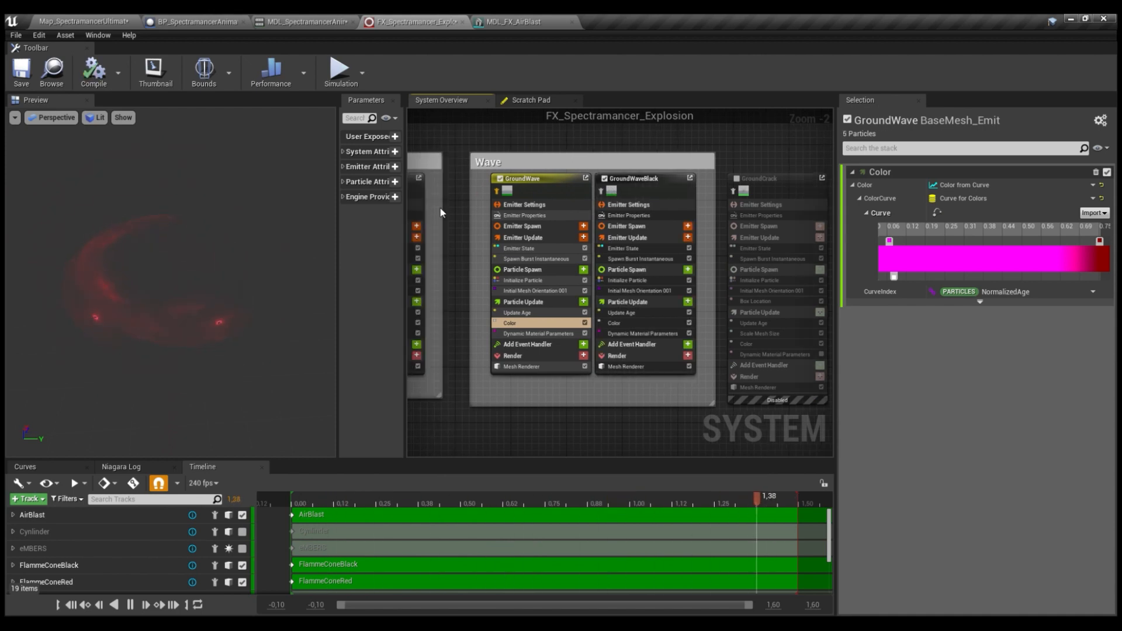
pyautogui.click(647, 180)
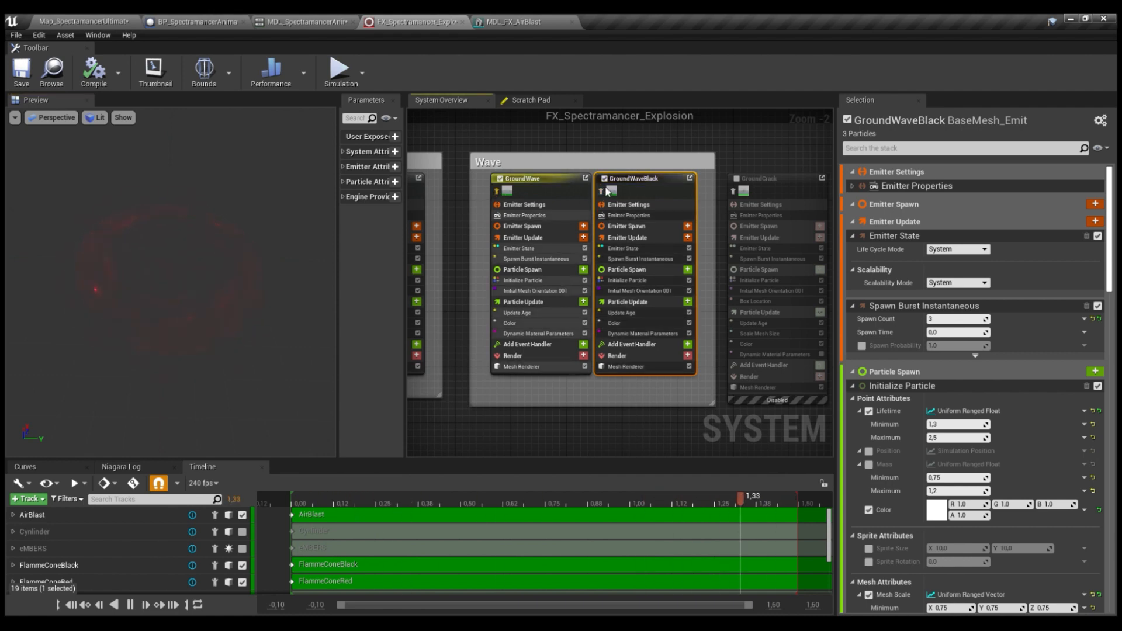
pyautogui.moveTo(517, 191); pyautogui.dragTo(495, 204, button='right')
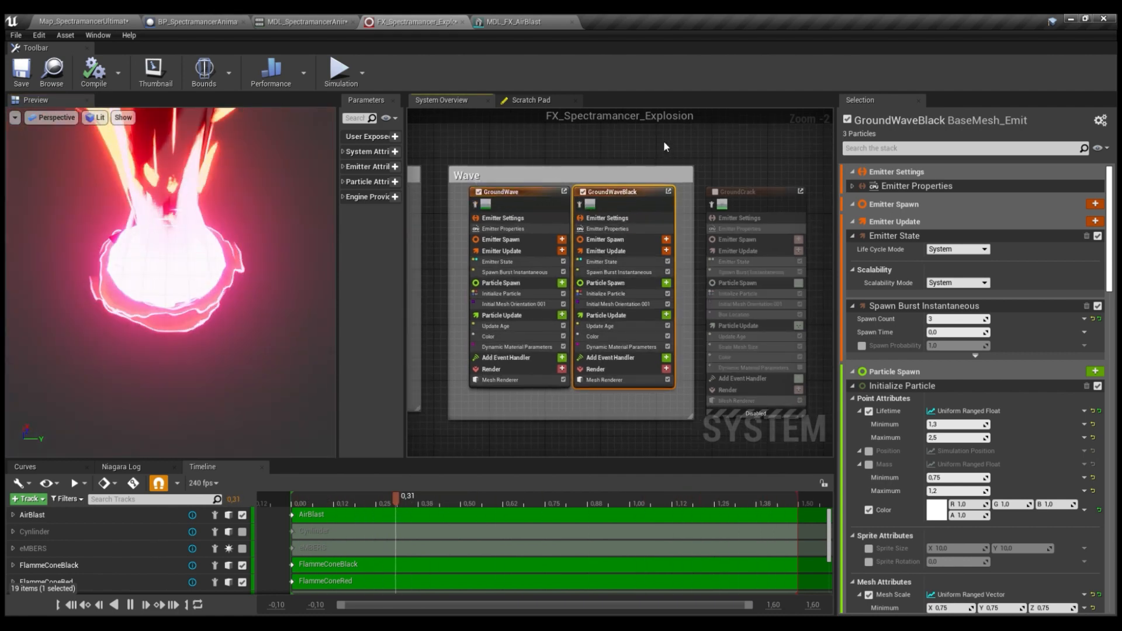
# Enable the GroundCrack emitter beside the Wave group
pyautogui.scroll(-1, 648, 170)
pyautogui.click(635, 195)
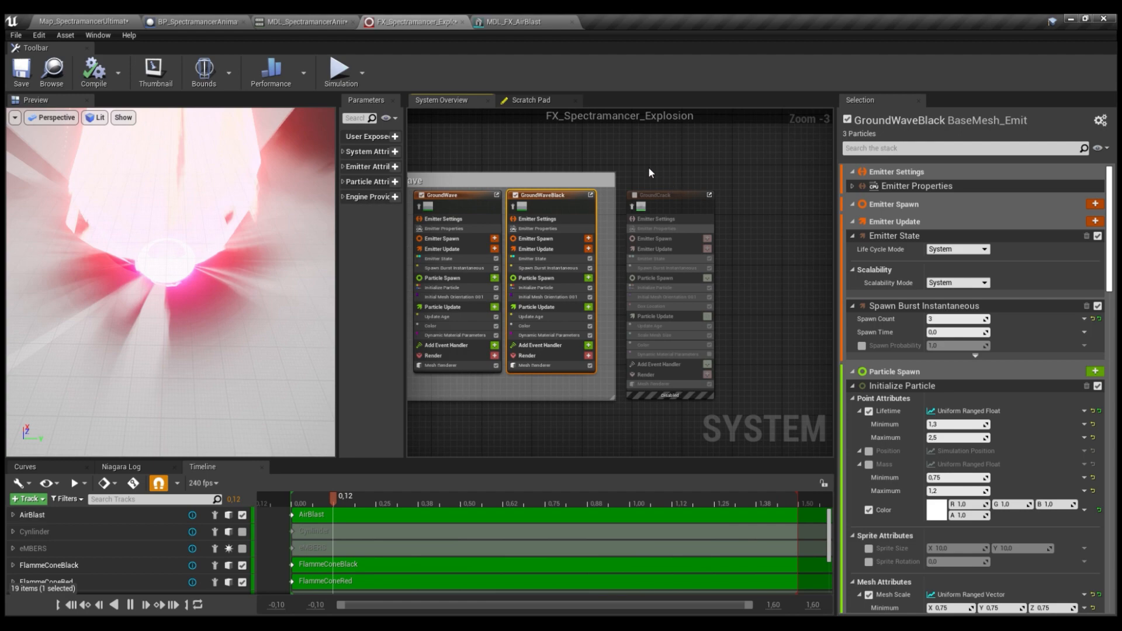
pyautogui.moveTo(647, 166); pyautogui.dragTo(686, 156, button='right')
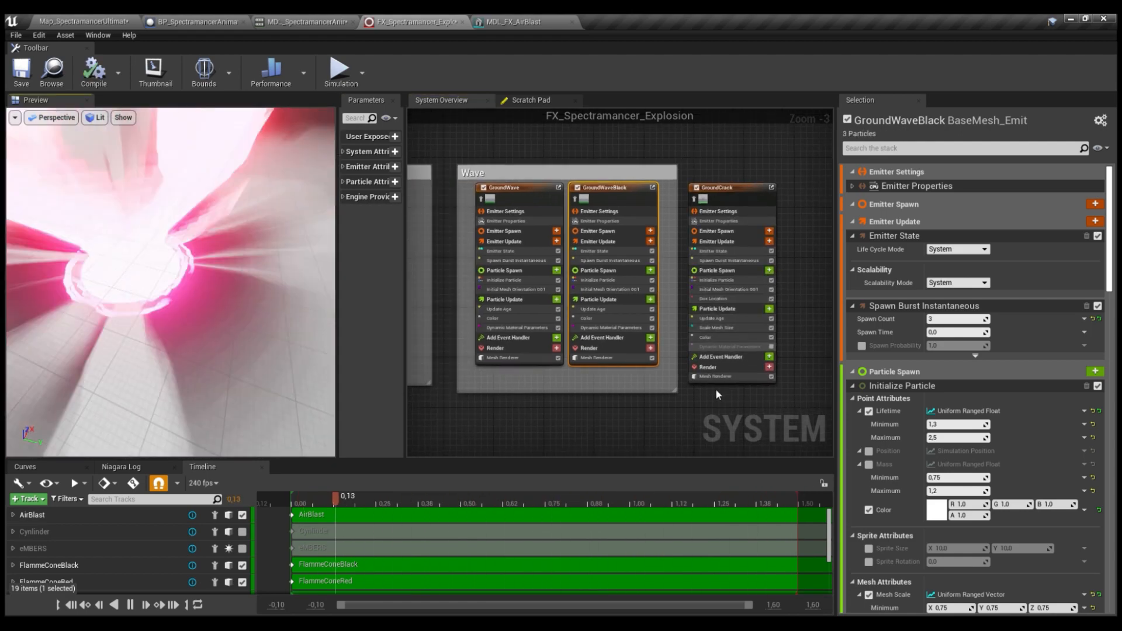
# Inspect GroundCrack's Mesh Renderer with its MAT_GroundCrack material and T_GroundCrack texture, and return to FX_Spectramancer_Explosion
pyautogui.click(715, 376)
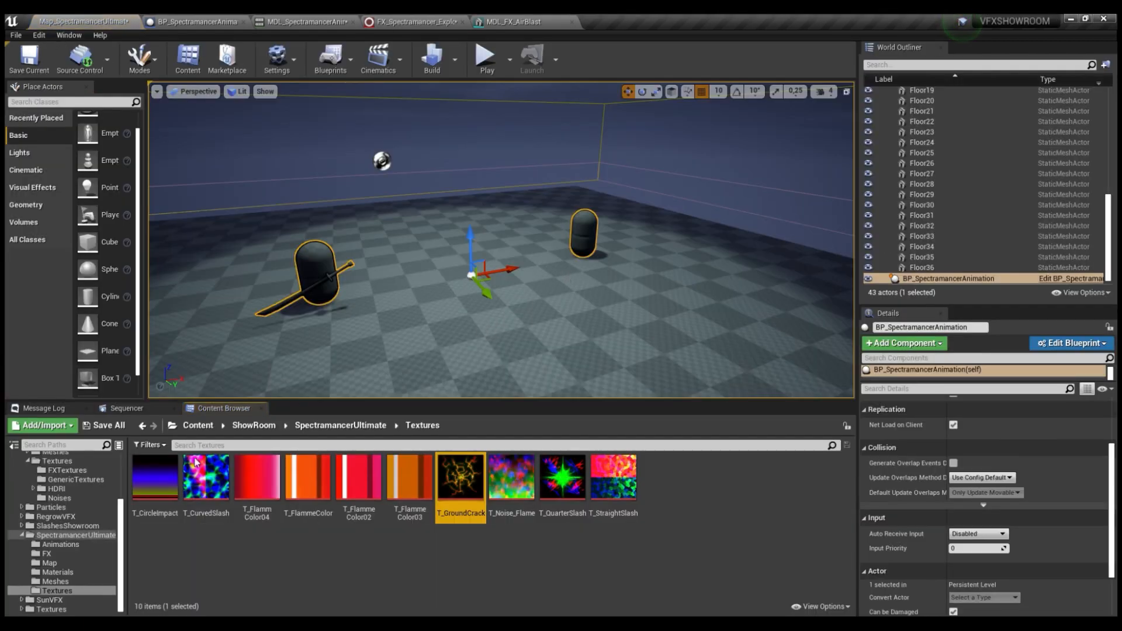
pyautogui.hotkey('alt', 'Tab')
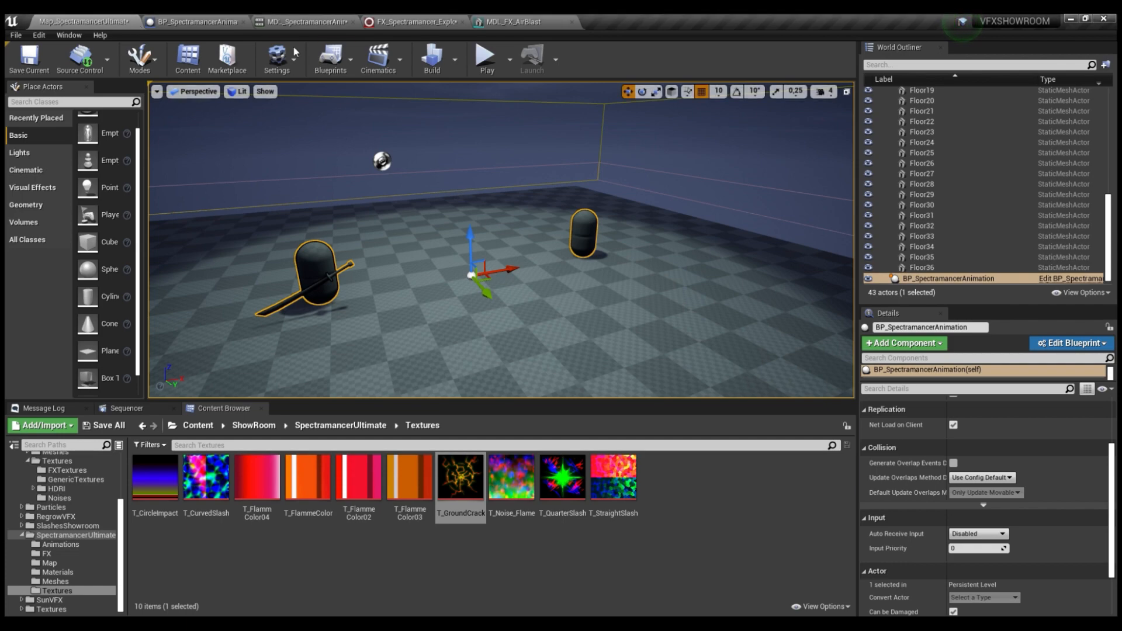
pyautogui.click(407, 23)
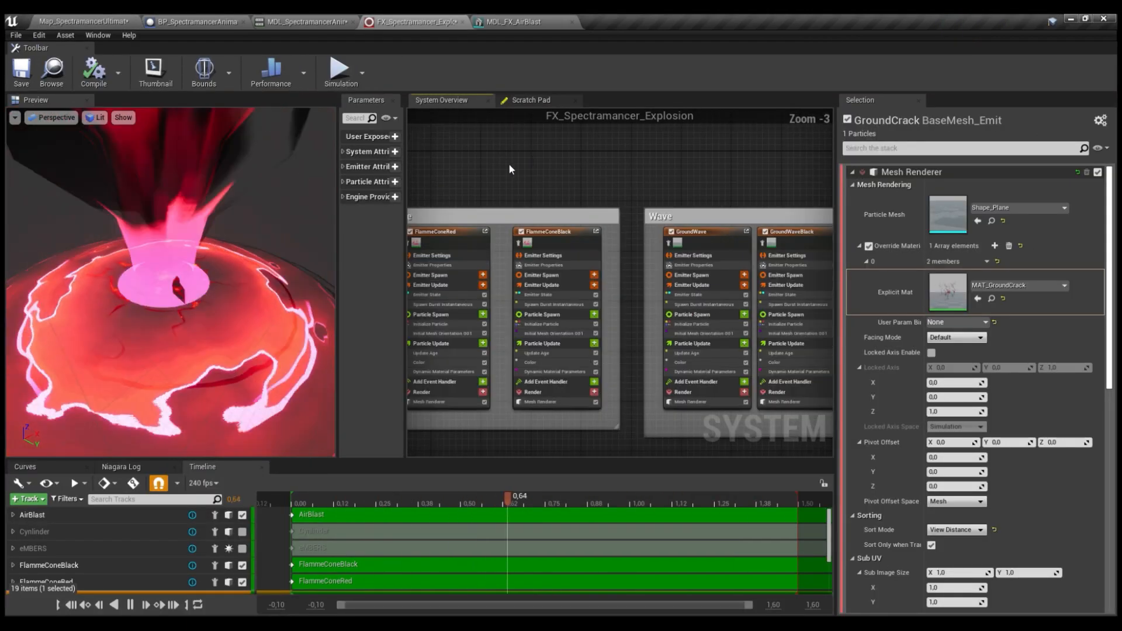
# Enable the Cynlinder emitter and isolate it in the preview
pyautogui.scroll(-2, 705, 162)
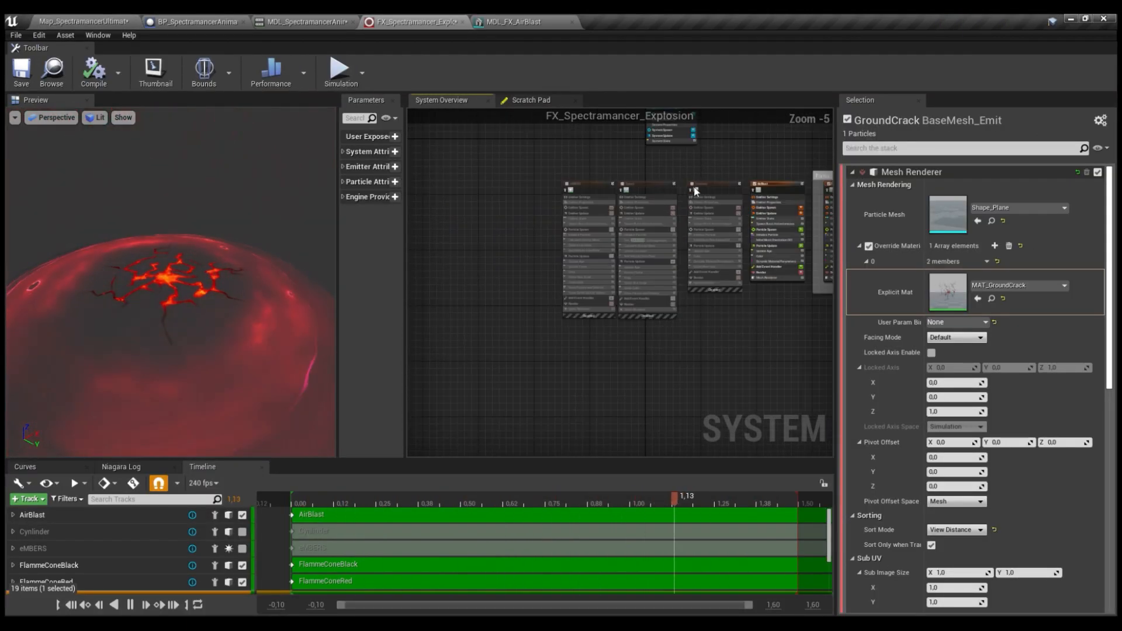
pyautogui.click(691, 183)
pyautogui.scroll(4, 695, 187)
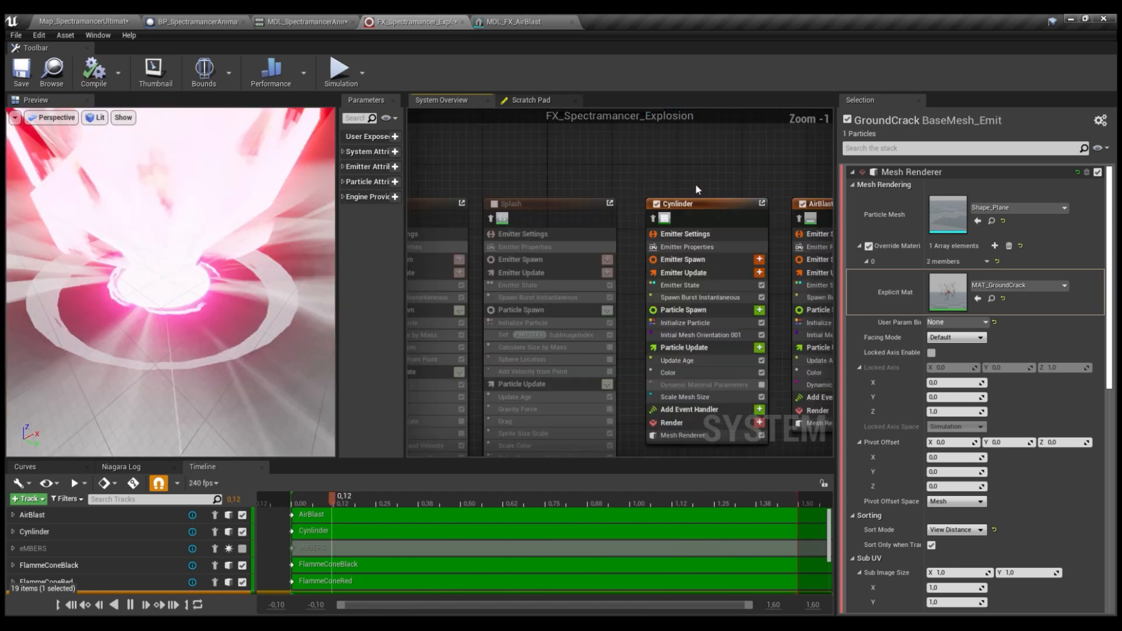
pyautogui.click(651, 219)
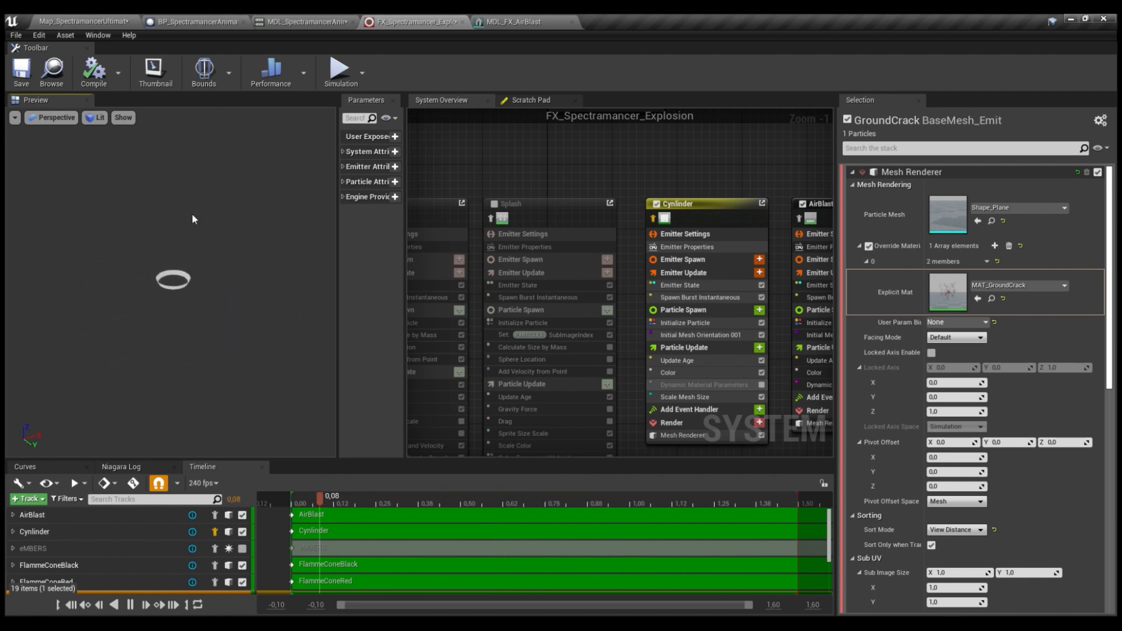
# Inspect Cynlinder's Dynamic Material Parameters and its Mesh Renderer with the MDL_FX_Circle mesh and MIC_CircleErosion_Big material
pyautogui.moveTo(633, 174); pyautogui.dragTo(651, 178, button='right')
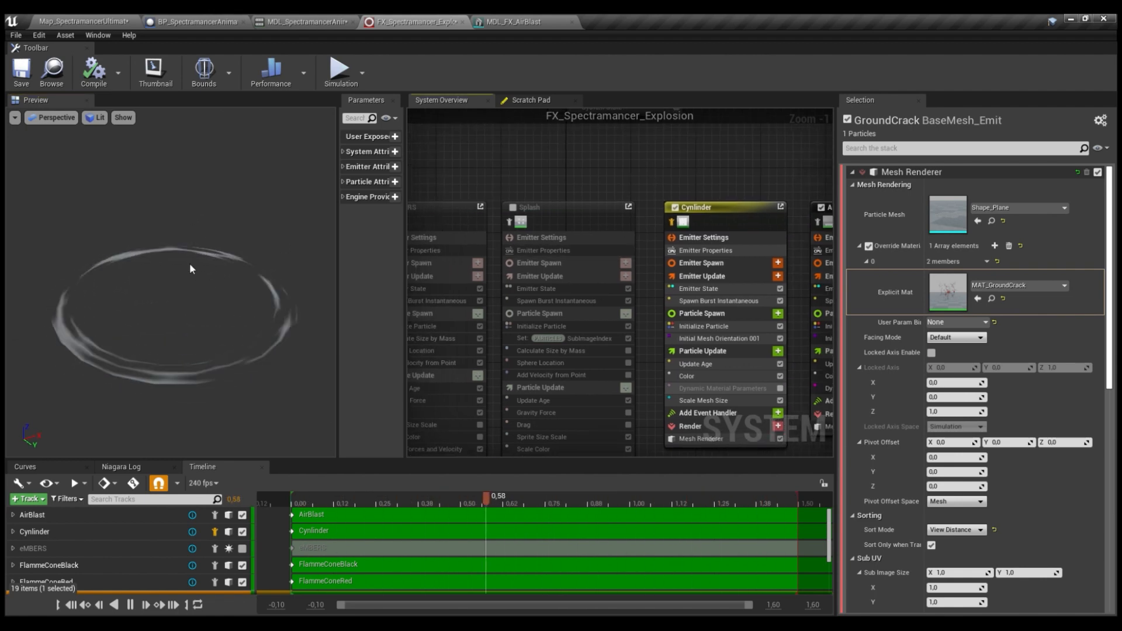
pyautogui.moveTo(689, 224); pyautogui.dragTo(568, 218, button='right')
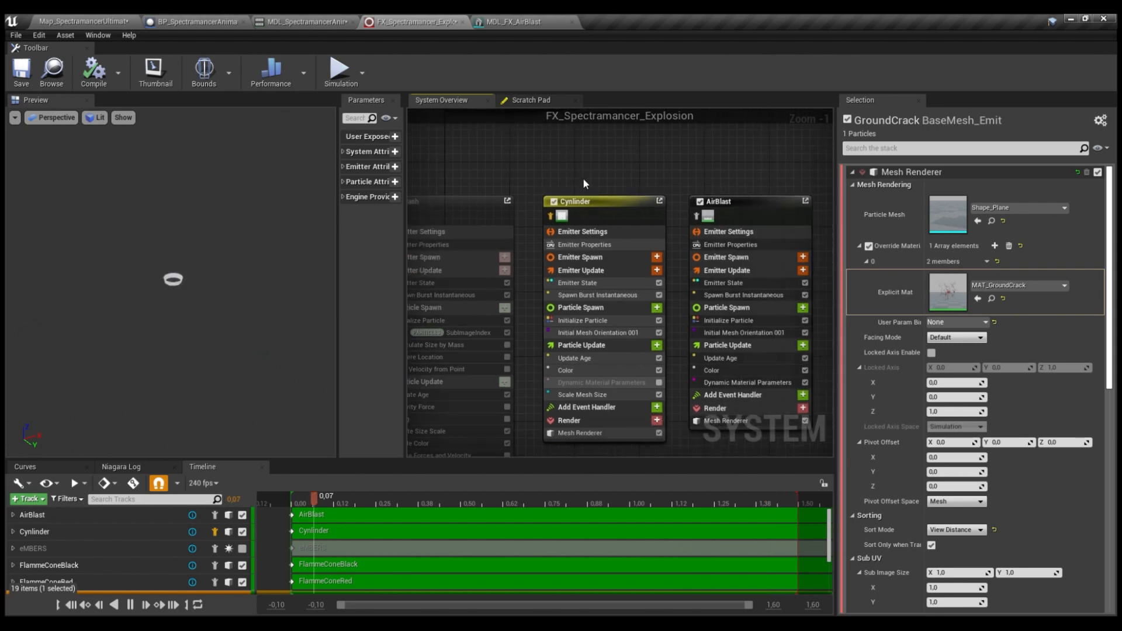
pyautogui.click(596, 382)
pyautogui.click(580, 432)
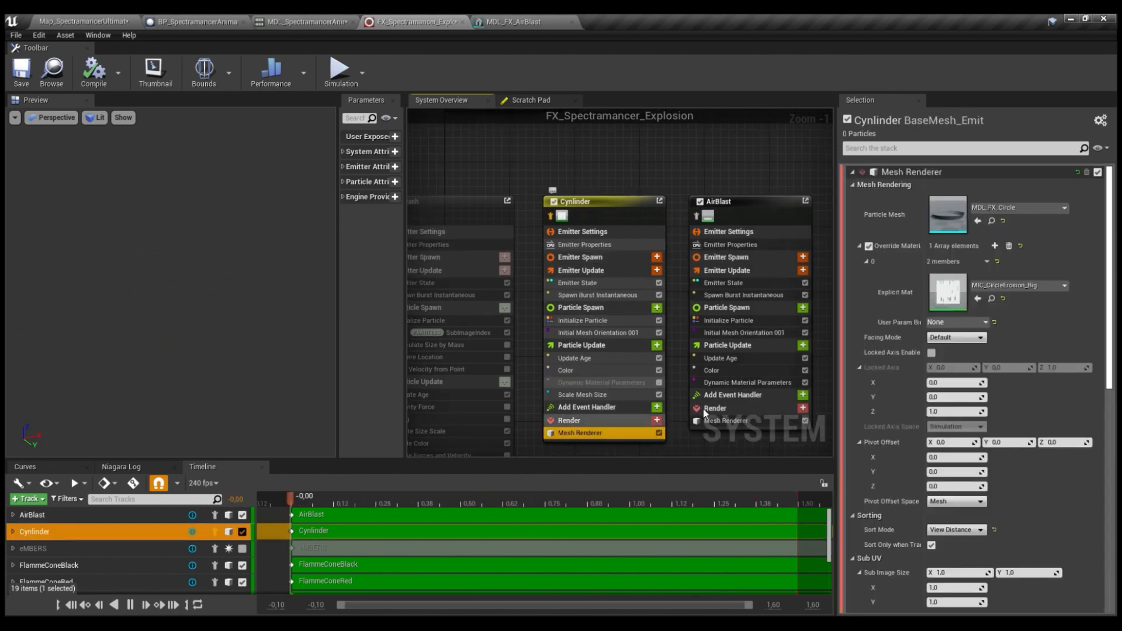
pyautogui.click(942, 209)
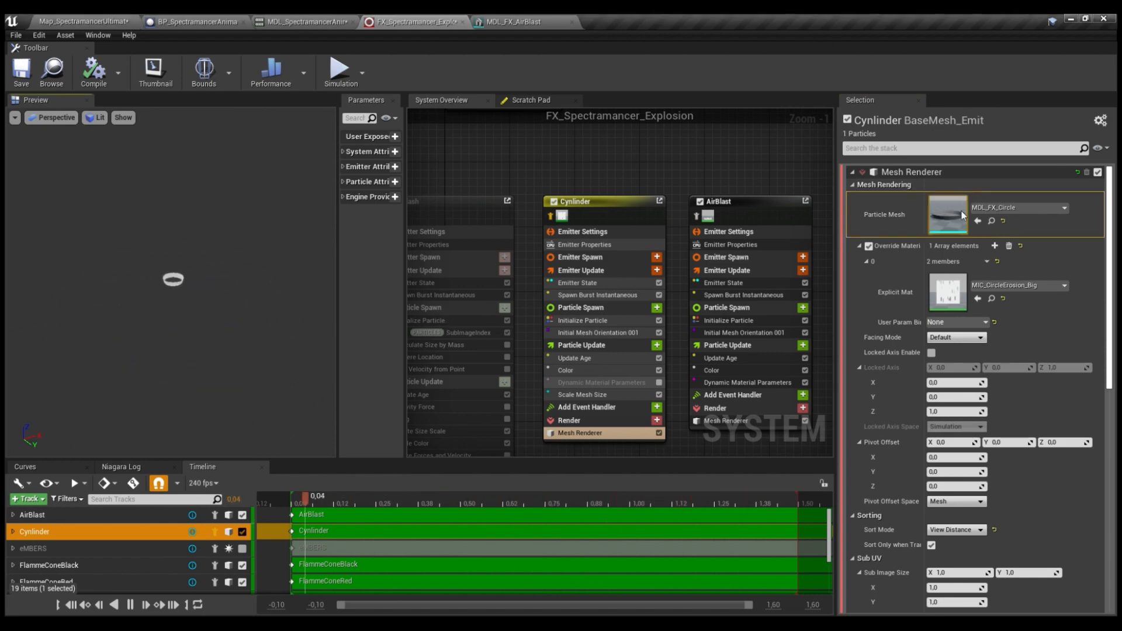
pyautogui.click(953, 299)
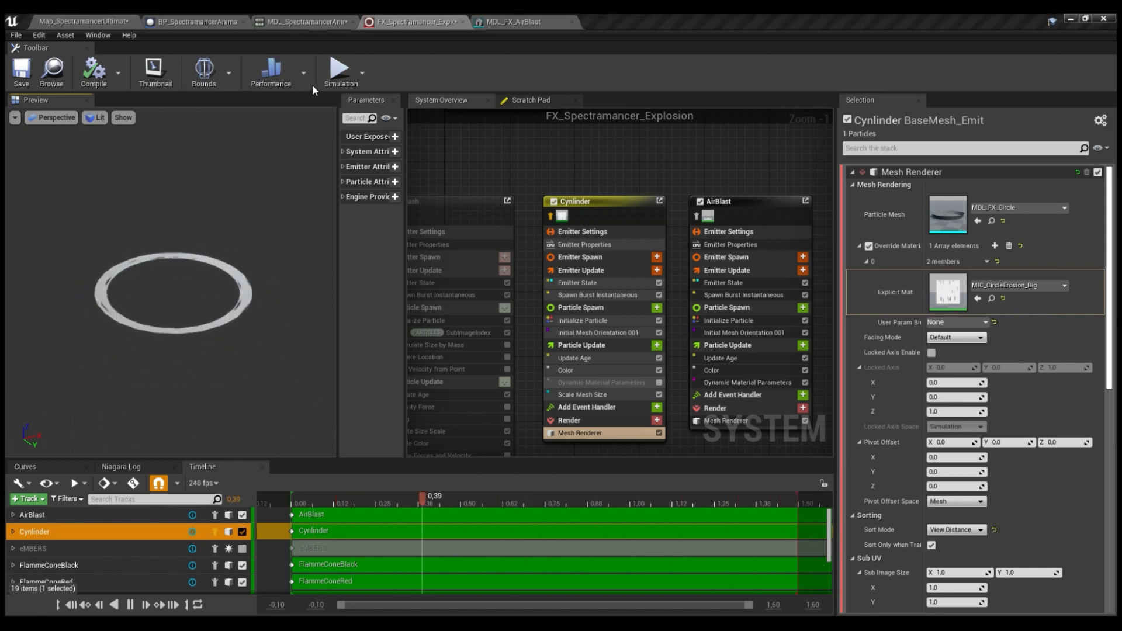
# End Cynlinder's isolation, and enable and isolate the Splash emitter
pyautogui.moveTo(466, 201); pyautogui.dragTo(588, 173, button='right')
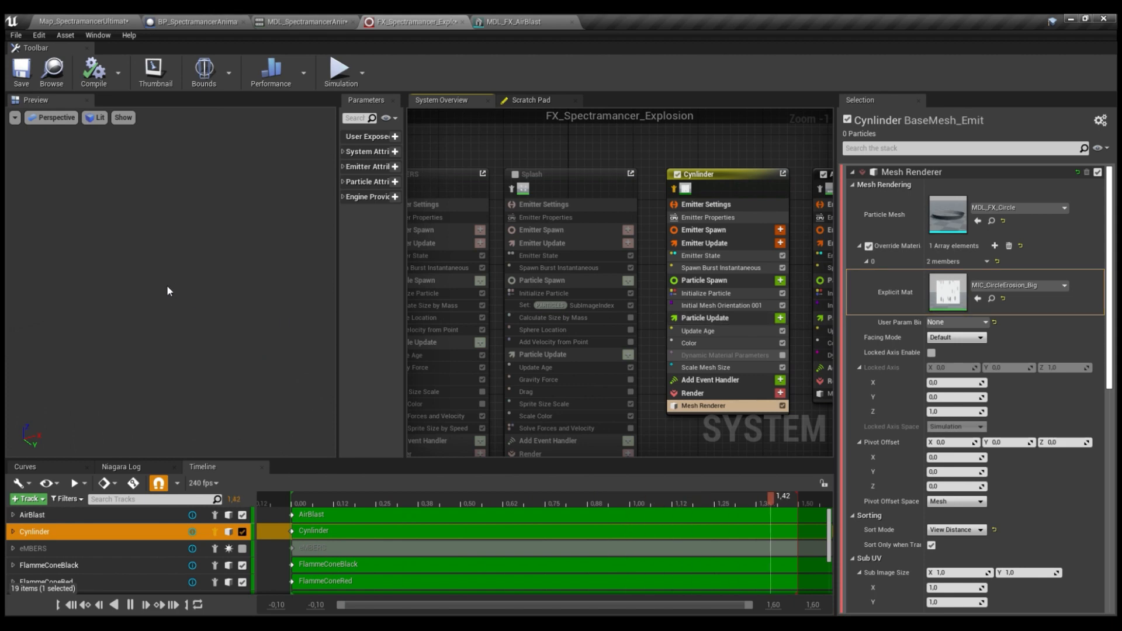
pyautogui.moveTo(618, 151); pyautogui.dragTo(681, 159, button='right')
pyautogui.click(675, 190)
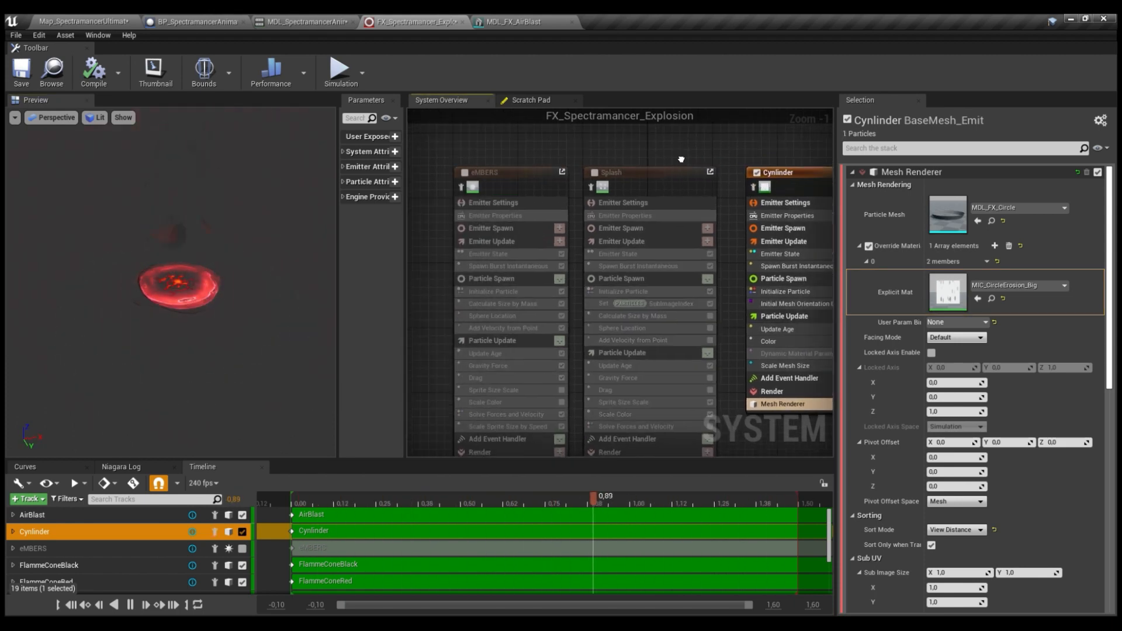
pyautogui.click(594, 172)
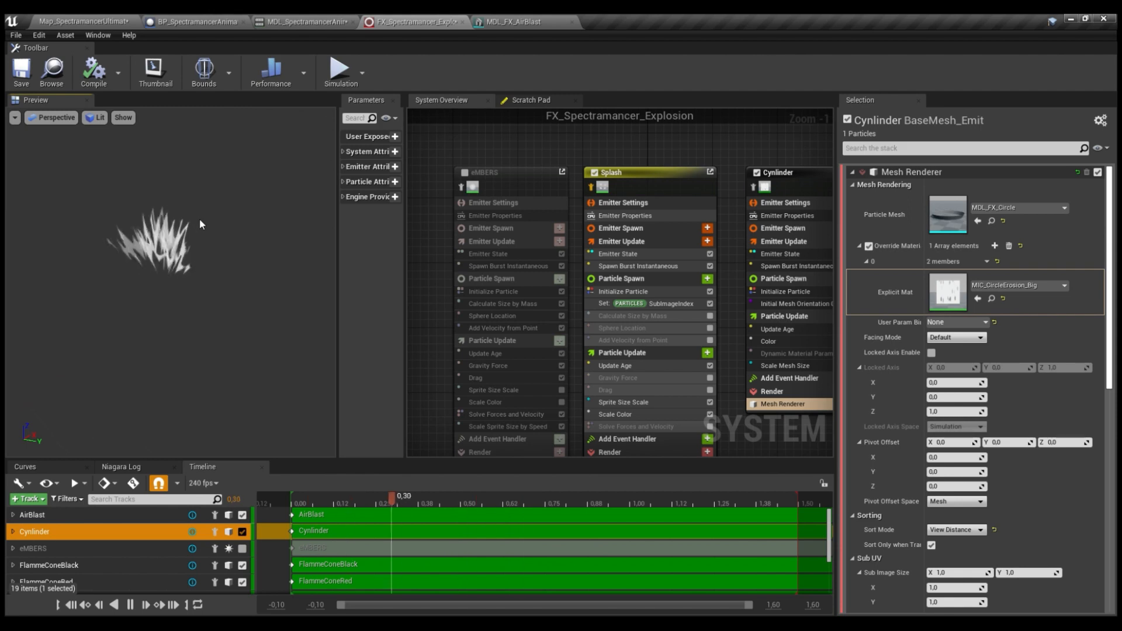
# Inspect Splash's Sprite Renderer and its MAT_QuarterSlash material
pyautogui.scroll(-3, 641, 405)
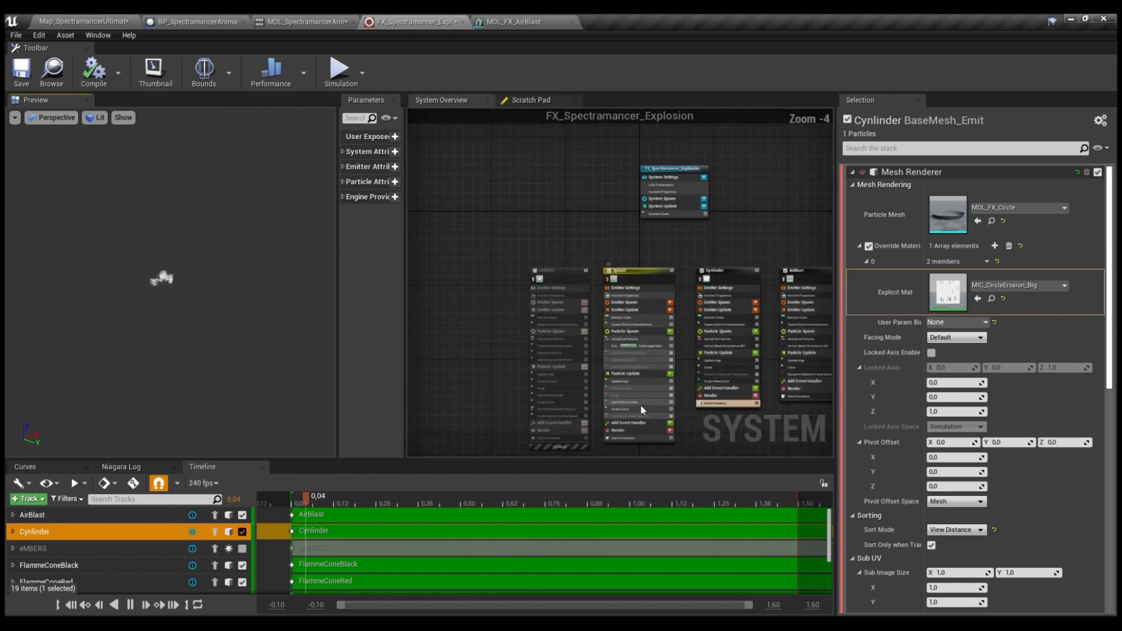
pyautogui.scroll(5, 627, 416)
pyautogui.moveTo(730, 419); pyautogui.dragTo(732, 319, button='right')
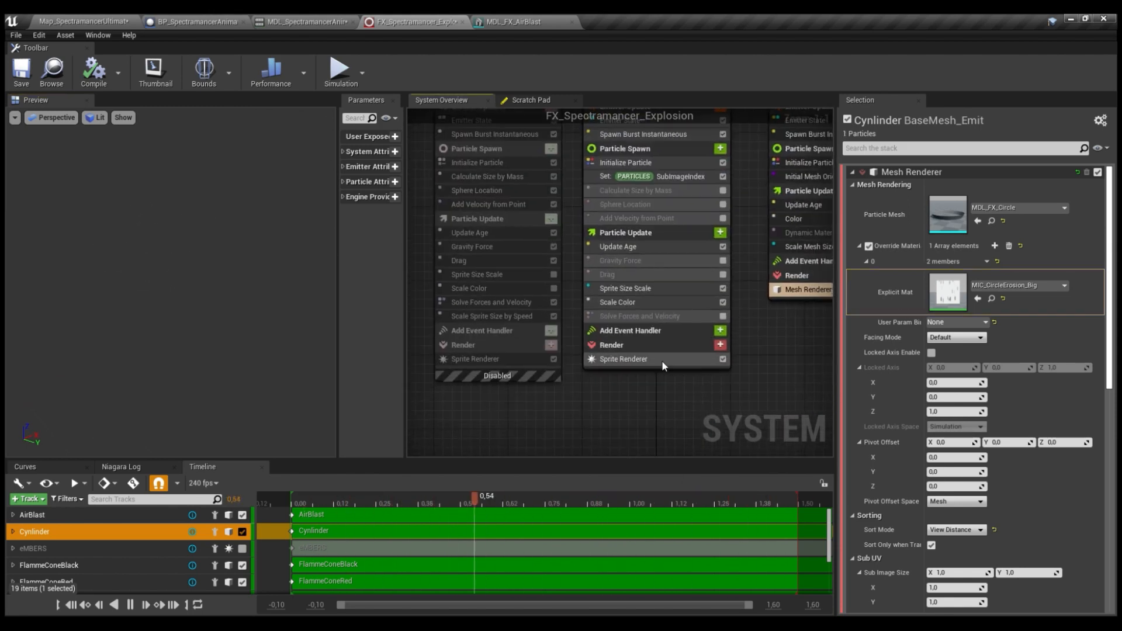
pyautogui.click(661, 359)
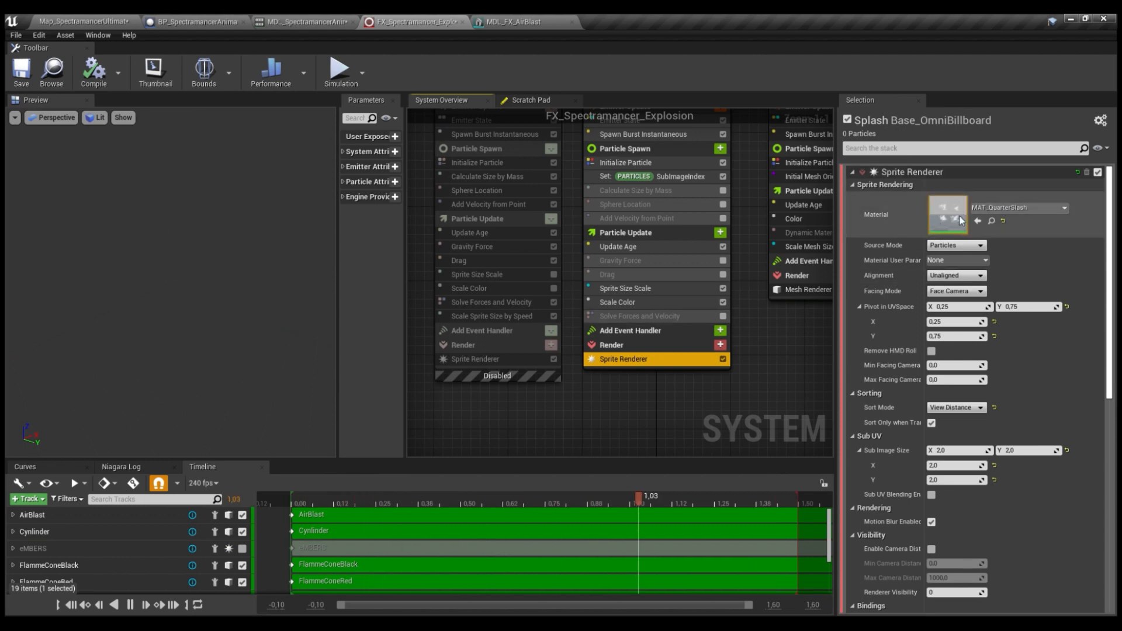
pyautogui.click(942, 219)
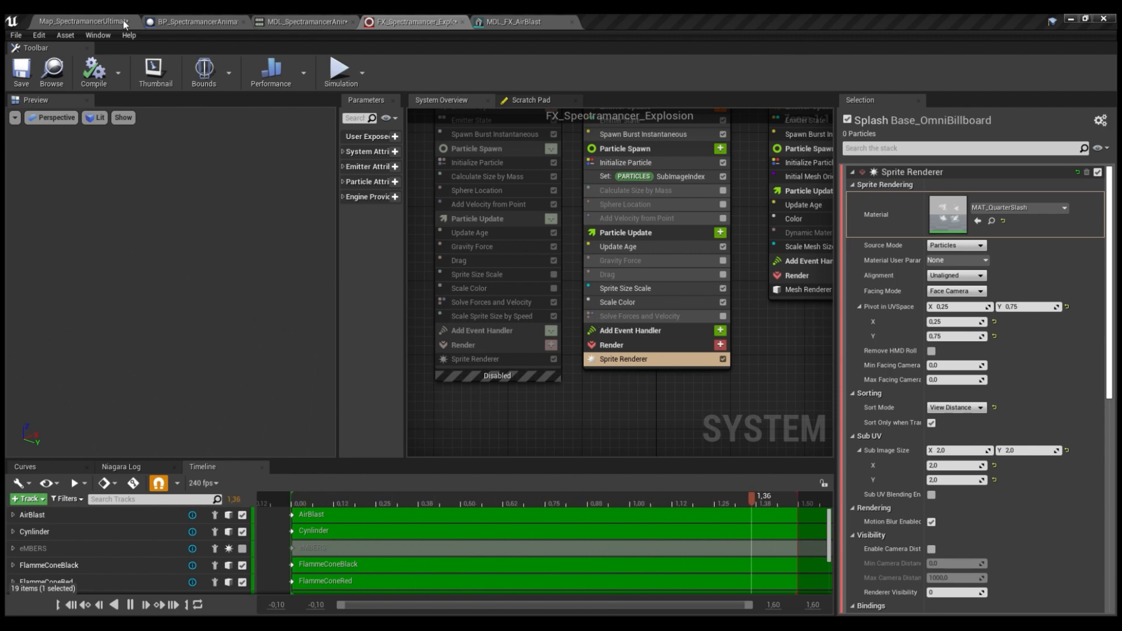
# Check Splash's SubImageIndex module against the Sub Image Size in its Sprite Renderer
pyautogui.moveTo(671, 215); pyautogui.dragTo(680, 280, button='right')
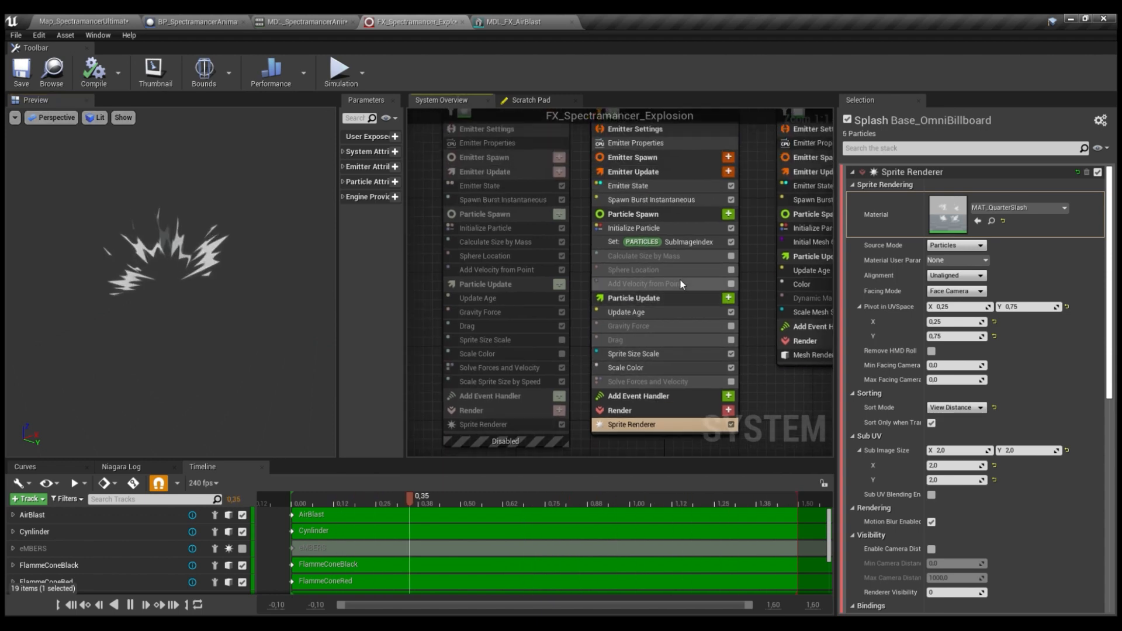
pyautogui.click(705, 246)
pyautogui.click(632, 424)
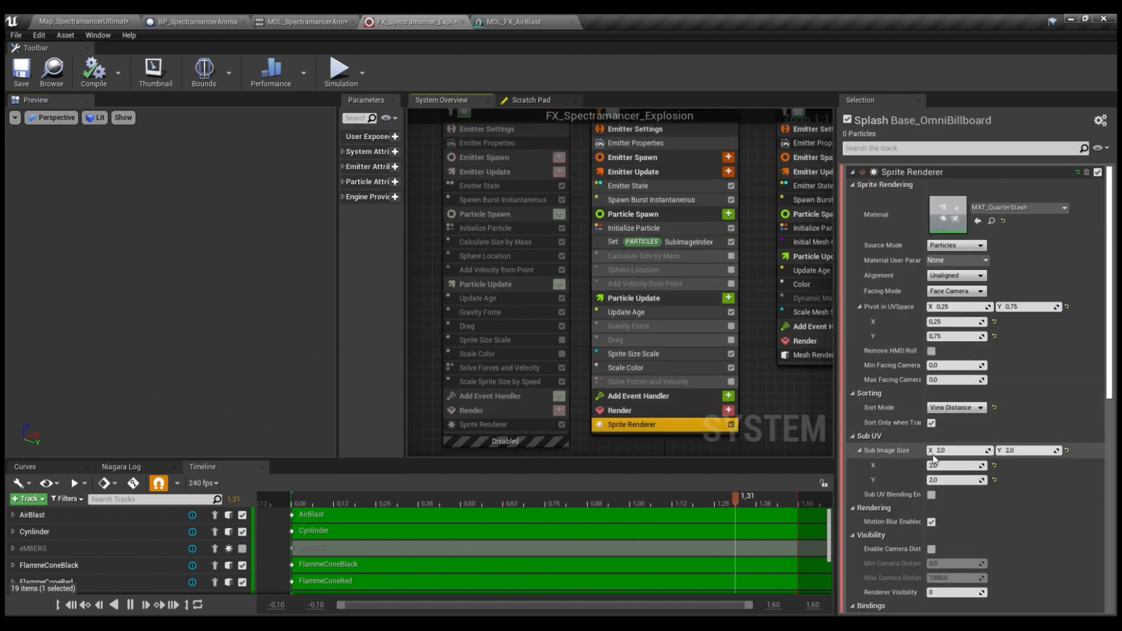
# Review Splash's SubImageIndex range alongside the splash sprites in the preview
pyautogui.moveTo(761, 289); pyautogui.dragTo(736, 333, button='right')
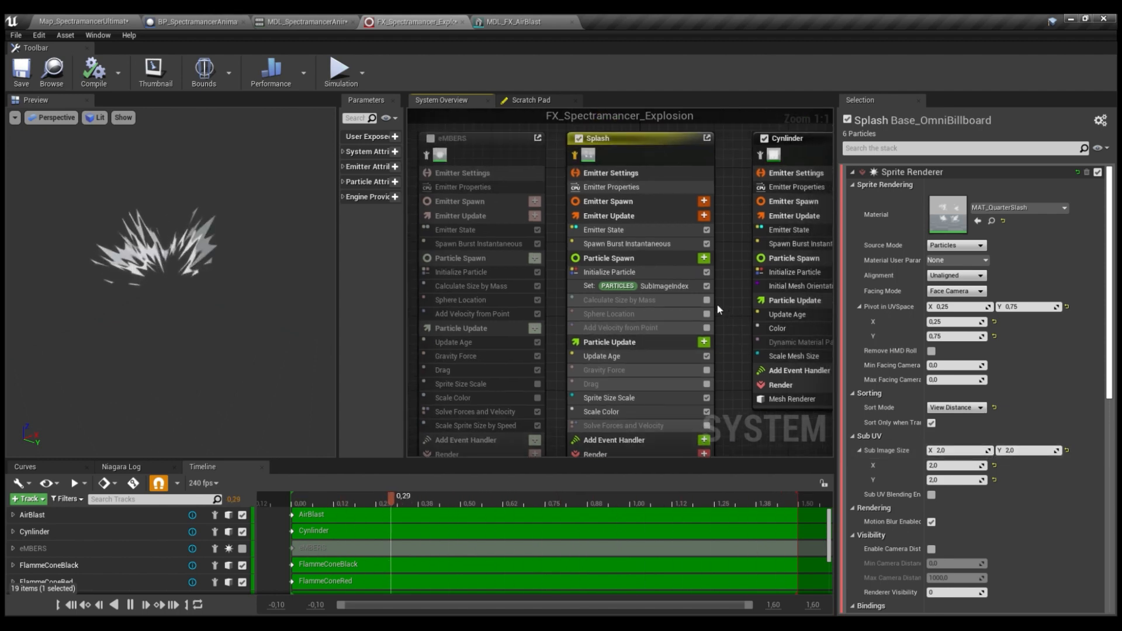
pyautogui.click(671, 289)
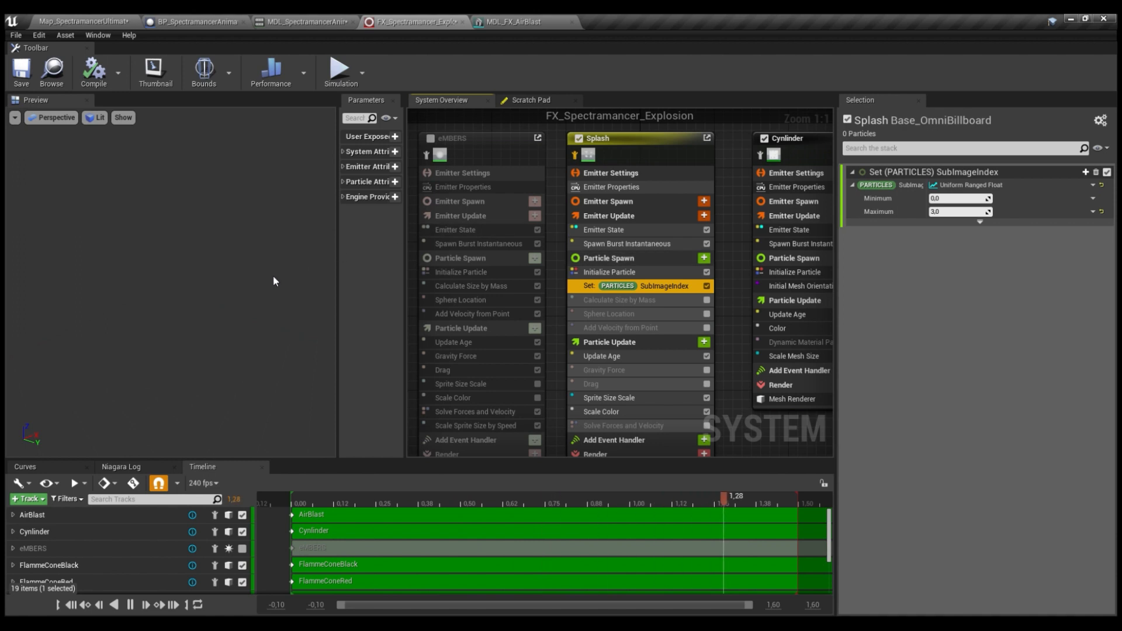
pyautogui.moveTo(209, 244); pyautogui.dragTo(210, 252)
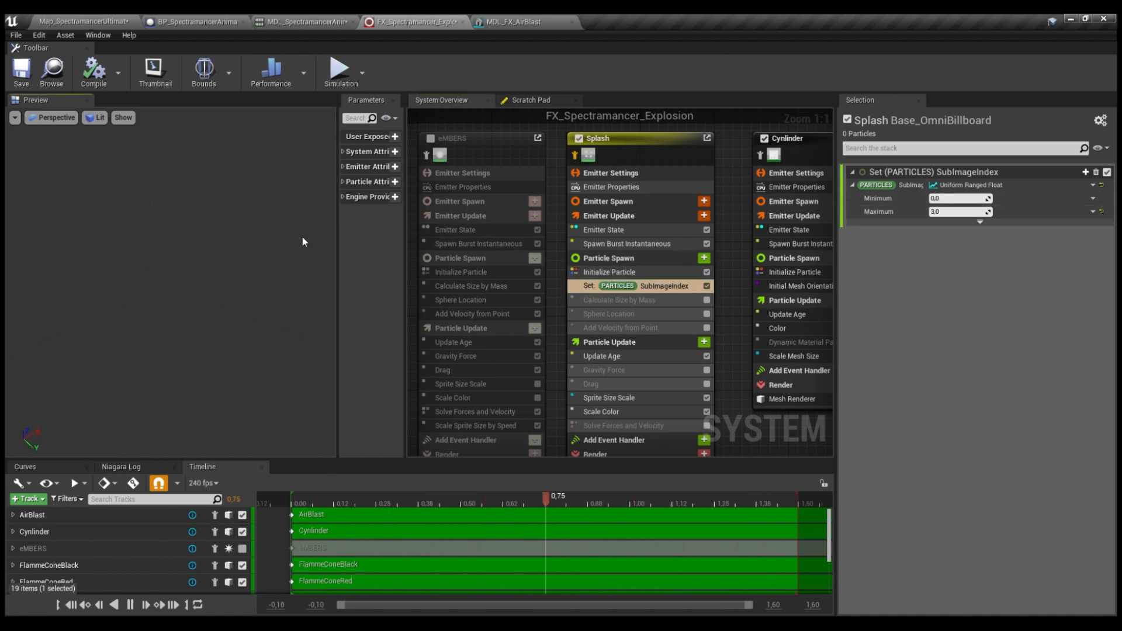
# Isolate and enable the eMBERS emitter, and inspect its Sprite Renderer with the MAT_DefaultParticle_Unlit material
pyautogui.moveTo(720, 178); pyautogui.dragTo(707, 202, button='right')
pyautogui.moveTo(607, 144); pyautogui.dragTo(651, 168, button='right')
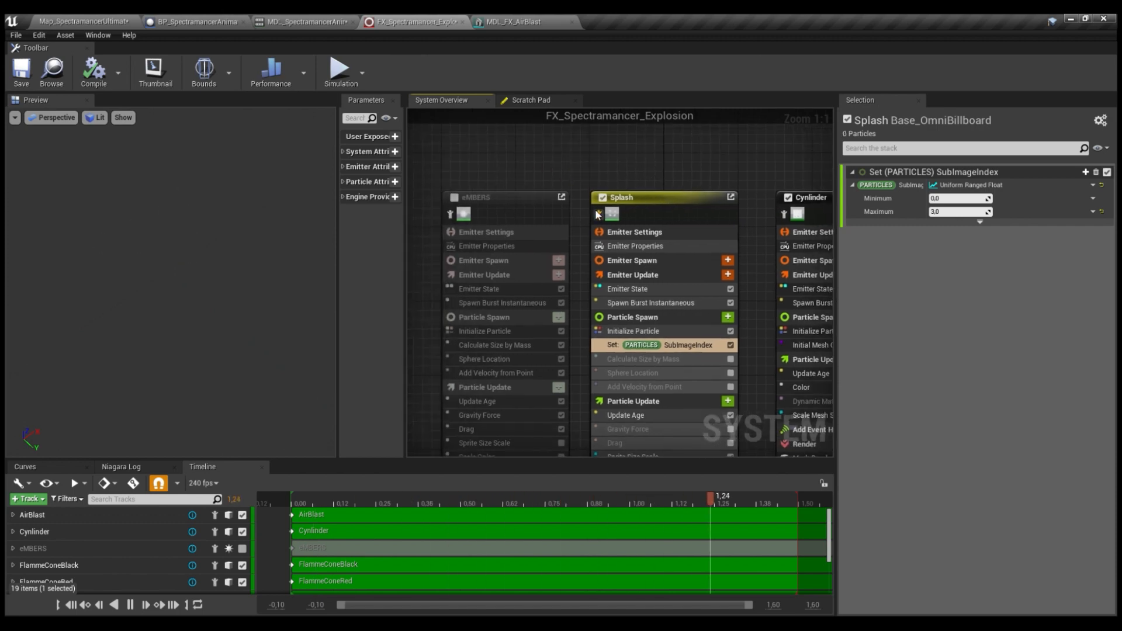
pyautogui.click(472, 202)
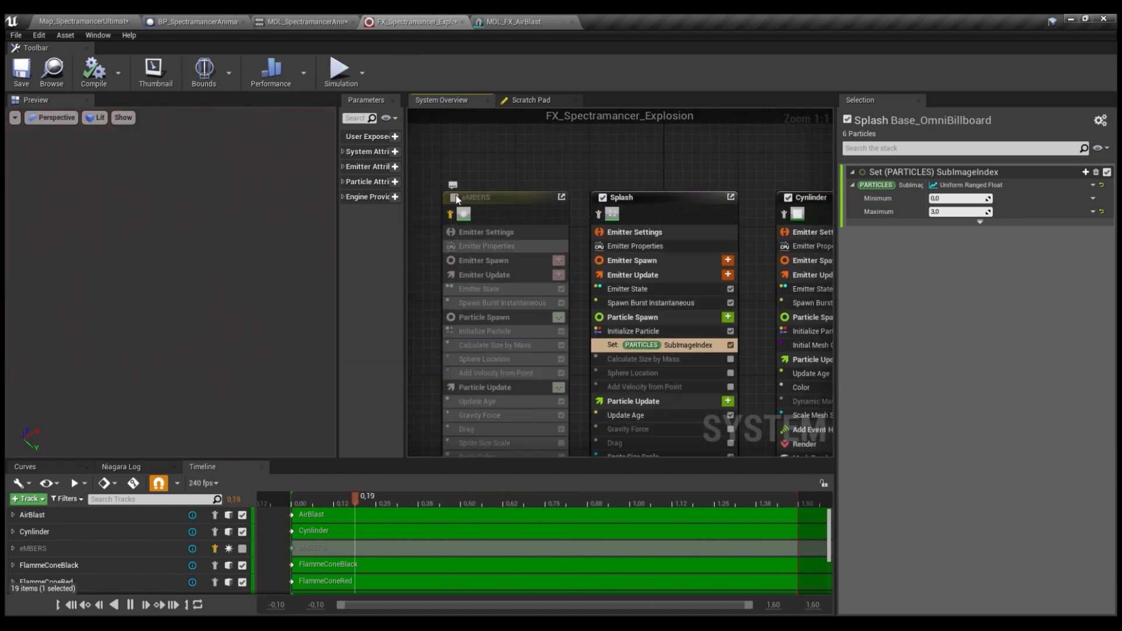
pyautogui.click(454, 196)
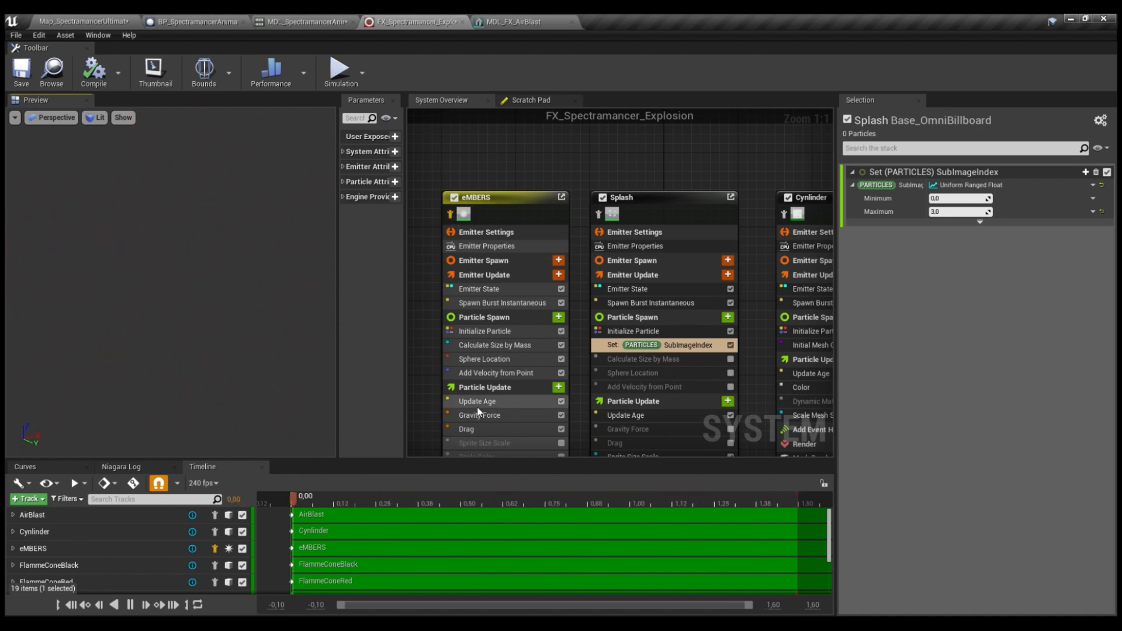
pyautogui.moveTo(478, 411); pyautogui.dragTo(500, 258, button='right')
pyautogui.click(505, 375)
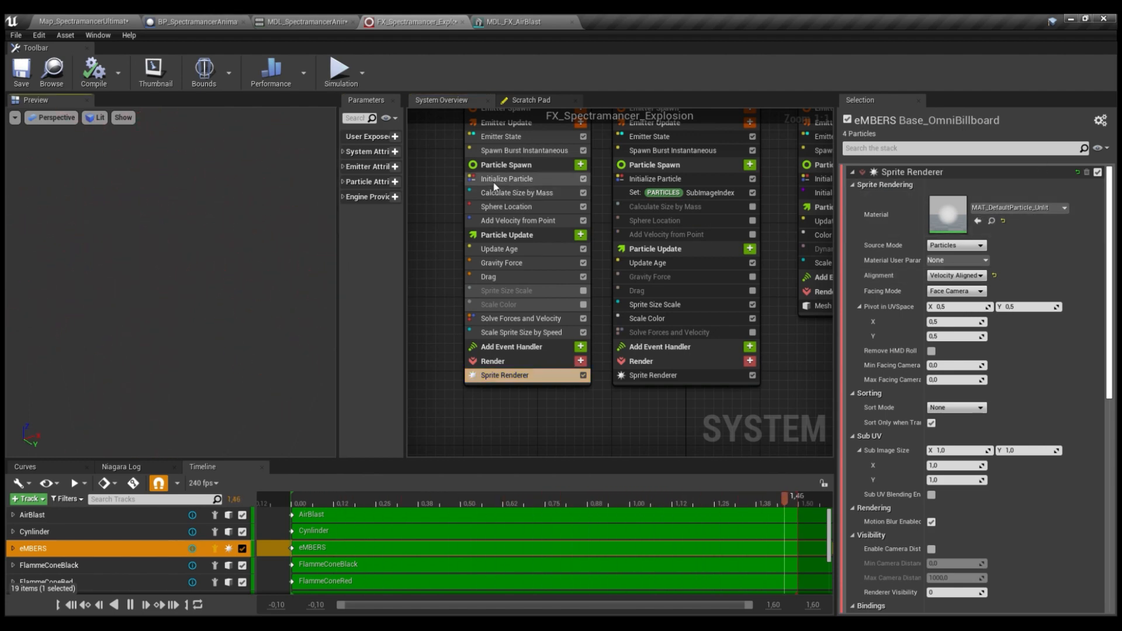
# End eMBERS' isolation and review the complete explosion with all emitters, including the Flame and Wave groups
pyautogui.moveTo(461, 148); pyautogui.dragTo(458, 255, button='right')
pyautogui.click(469, 169)
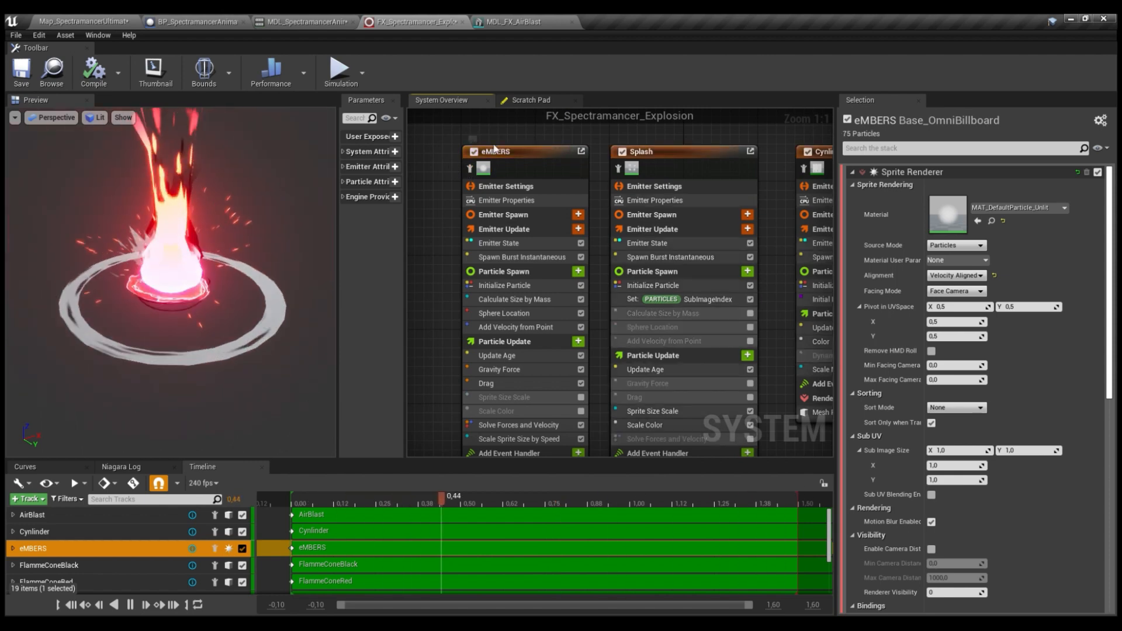
pyautogui.scroll(-1, 636, 126)
pyautogui.moveTo(636, 126); pyautogui.dragTo(497, 153, button='right')
pyautogui.moveTo(732, 150); pyautogui.dragTo(496, 155, button='right')
pyautogui.moveTo(707, 175); pyautogui.dragTo(526, 175, button='right')
pyautogui.scroll(-2, 528, 176)
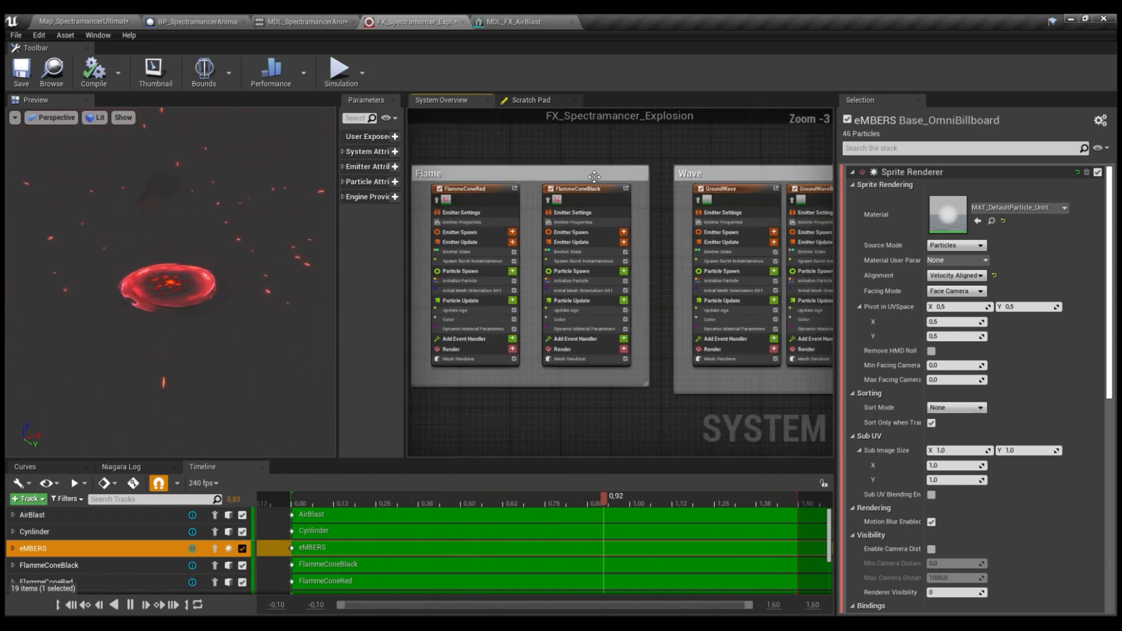
pyautogui.moveTo(696, 148); pyautogui.dragTo(533, 151, button='right')
pyautogui.moveTo(646, 153); pyautogui.dragTo(721, 155, button='right')
pyautogui.scroll(-2, 721, 155)
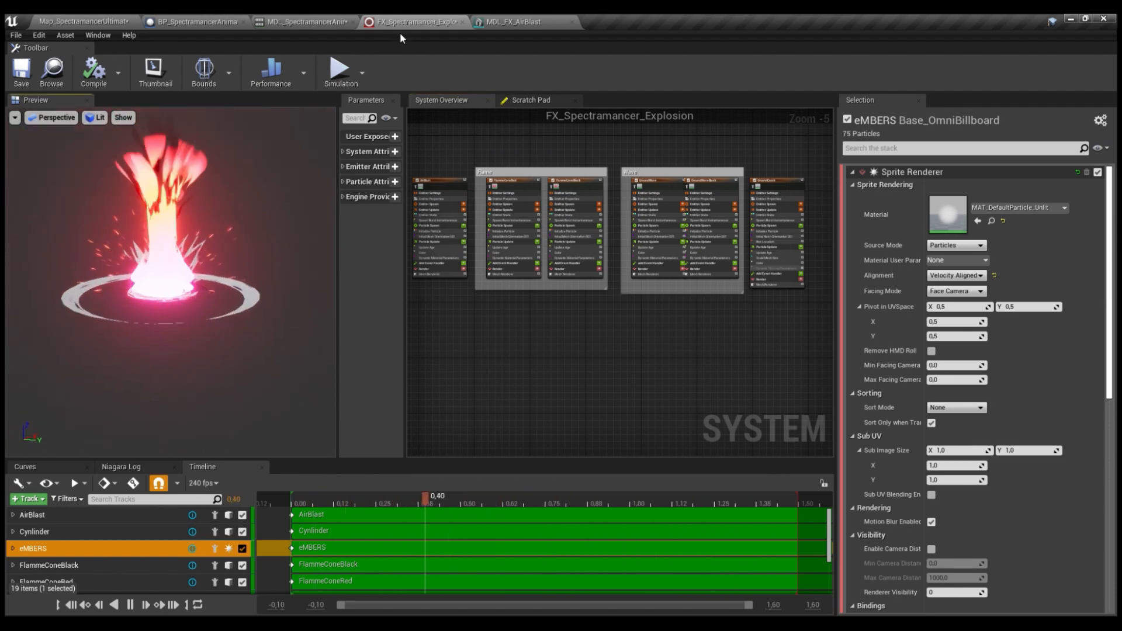
# Close the MDL_FX_AirBlast mesh editor and return to the MDL_SpectramancerAnimation_Anim animation
pyautogui.click(543, 22)
pyautogui.click(571, 23)
pyautogui.click(338, 21)
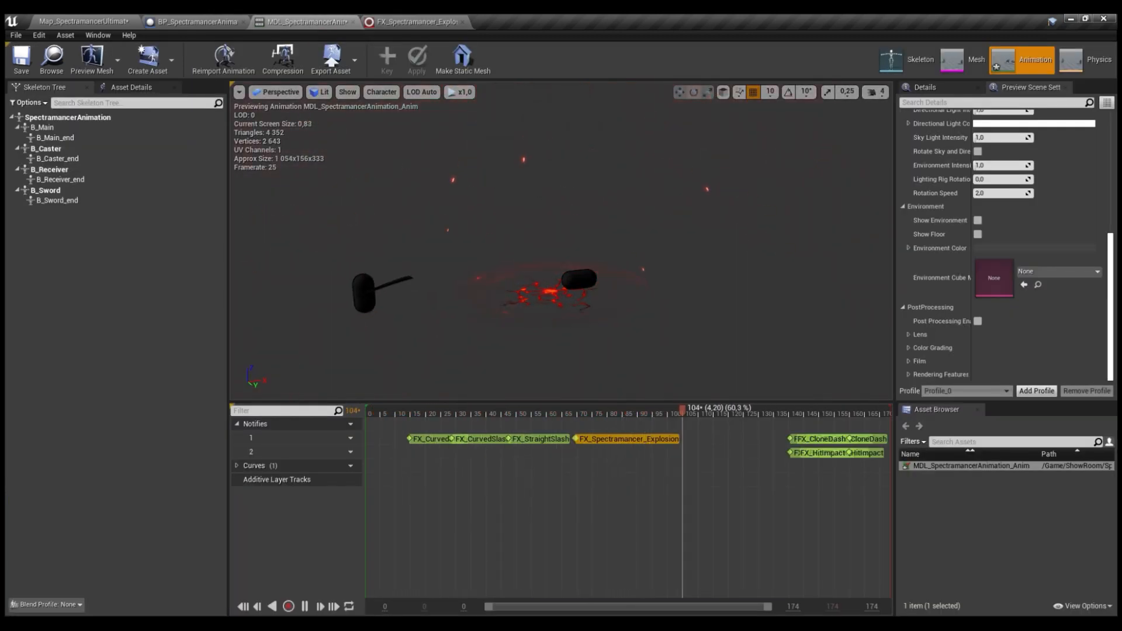
# Play the Map_SpectramancerUltimate level in full screen to watch the whole animation with its effects
pyautogui.click(47, 22)
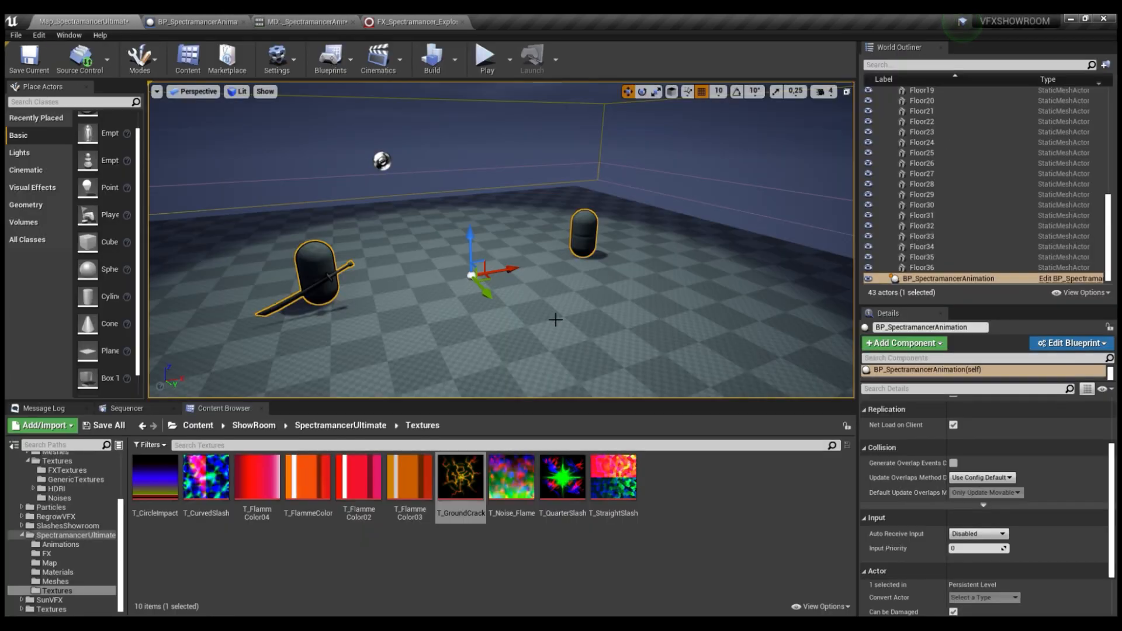
pyautogui.hotkey('alt', 'p')
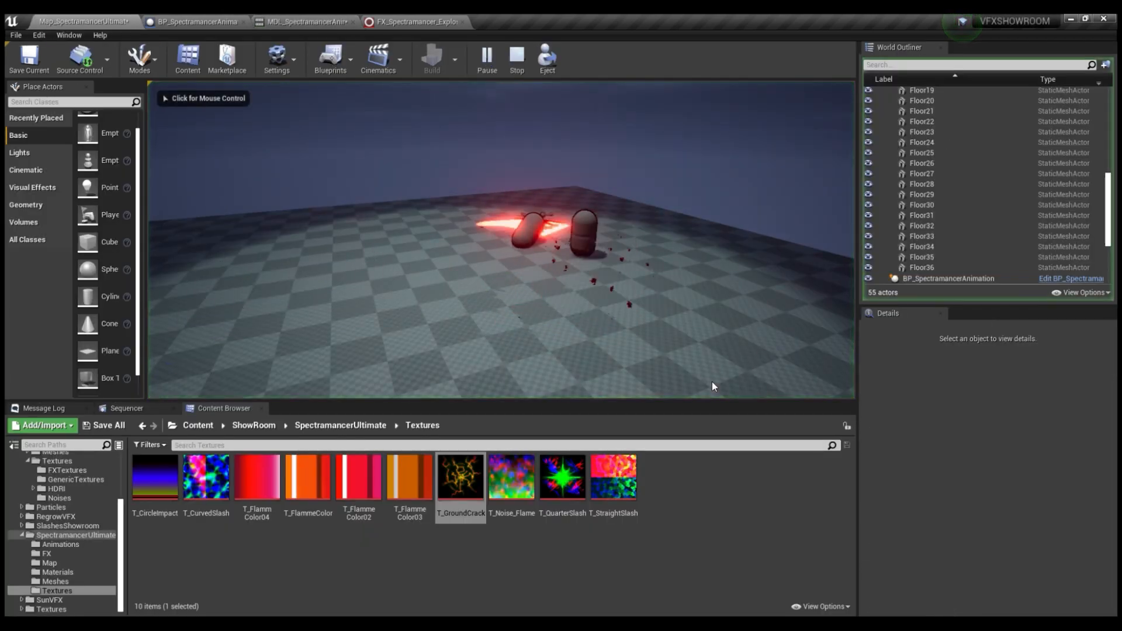
pyautogui.click(697, 293)
pyautogui.press('F11')
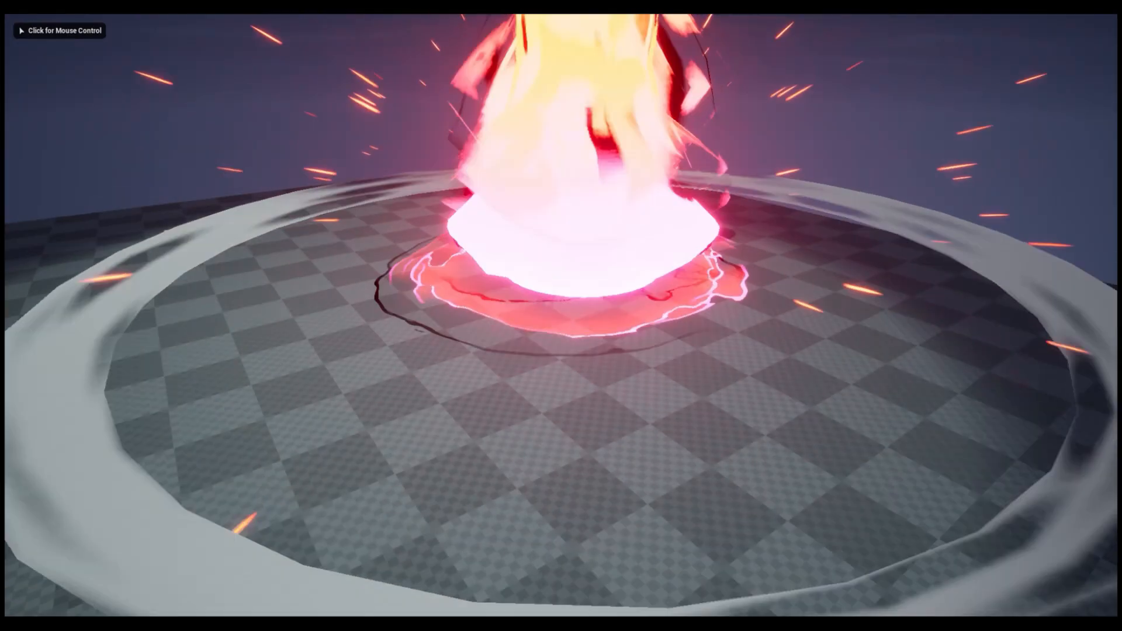
pyautogui.click(697, 292)
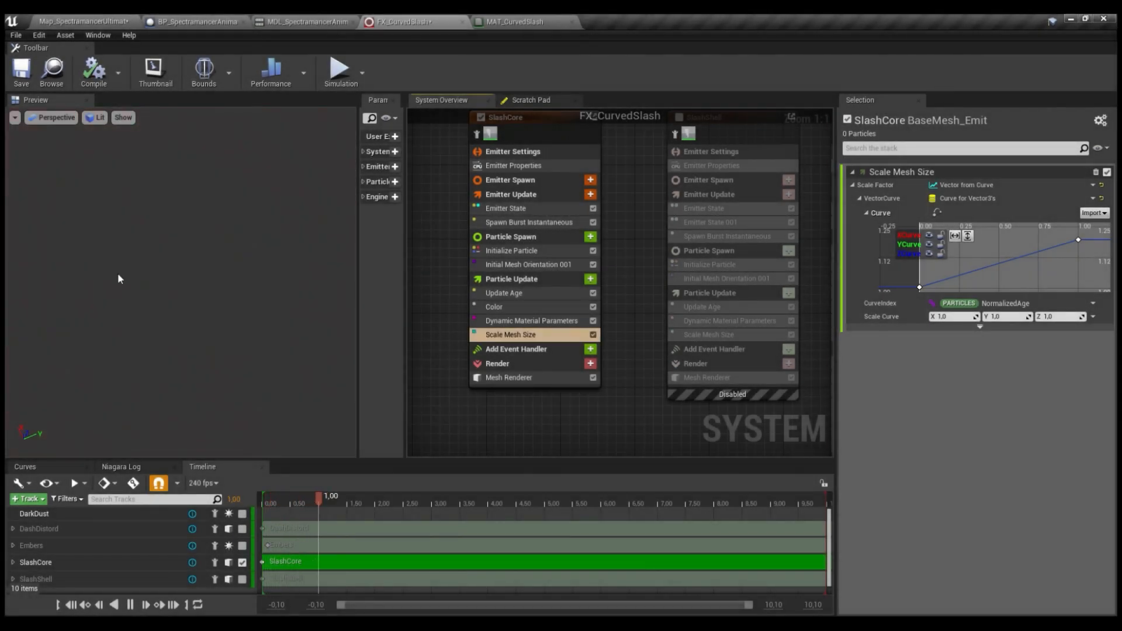
# Enable the SlashShell emitter beside SlashCore in FX_CurvedSlash and view both slashes together in the preview
pyautogui.moveTo(619, 160); pyautogui.dragTo(614, 203, button='right')
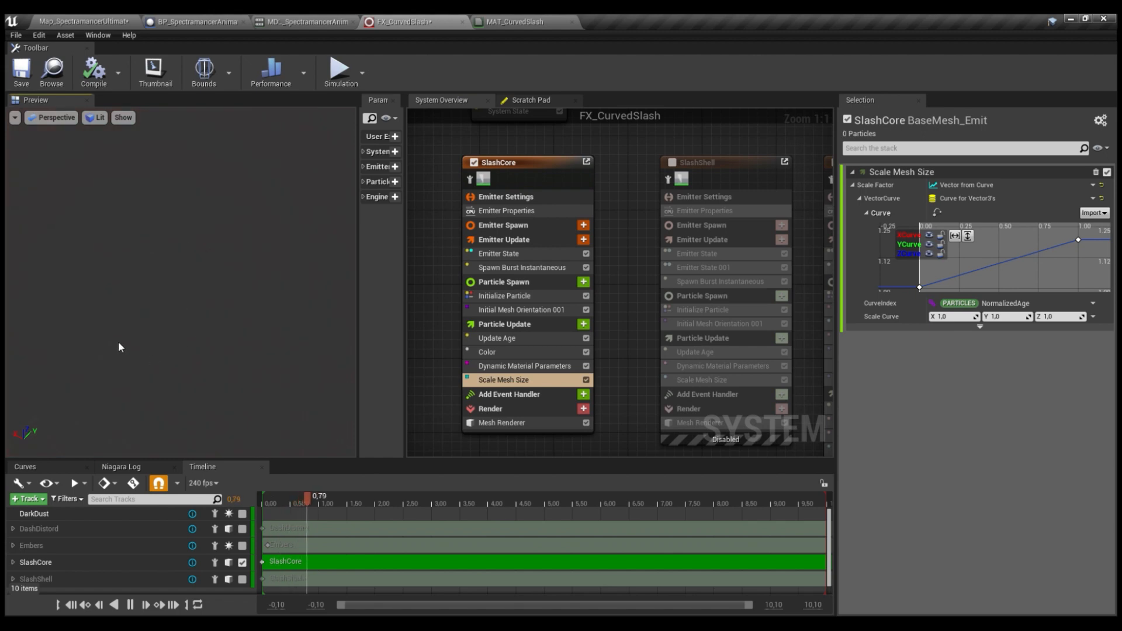
pyautogui.moveTo(537, 275); pyautogui.dragTo(529, 288, button='right')
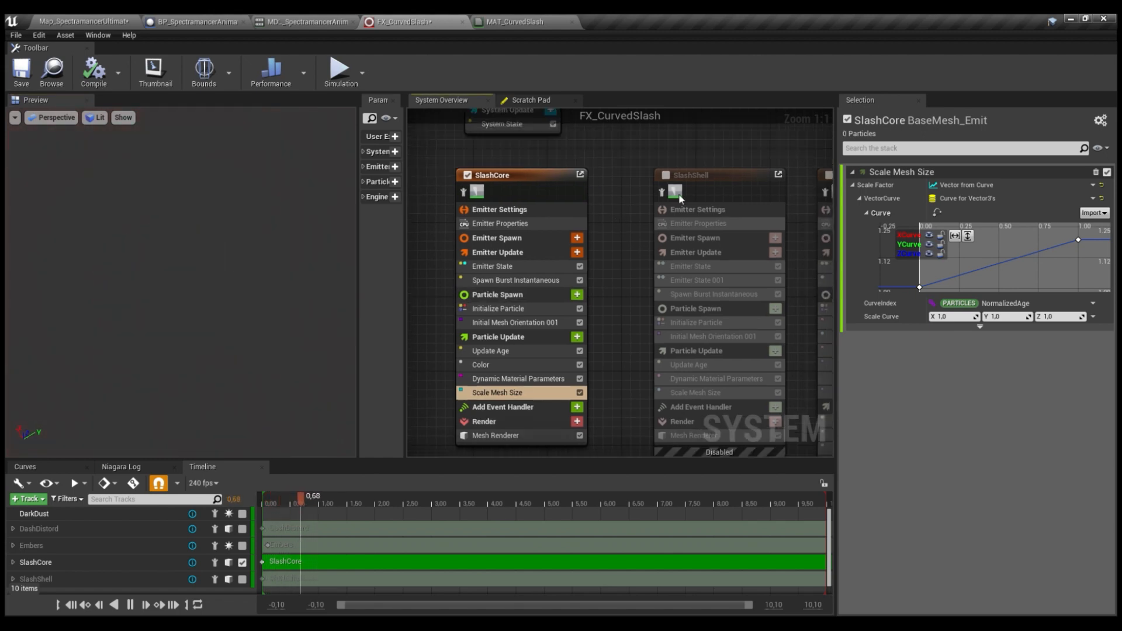
pyautogui.click(665, 175)
pyautogui.moveTo(725, 151); pyautogui.dragTo(729, 138, button='right')
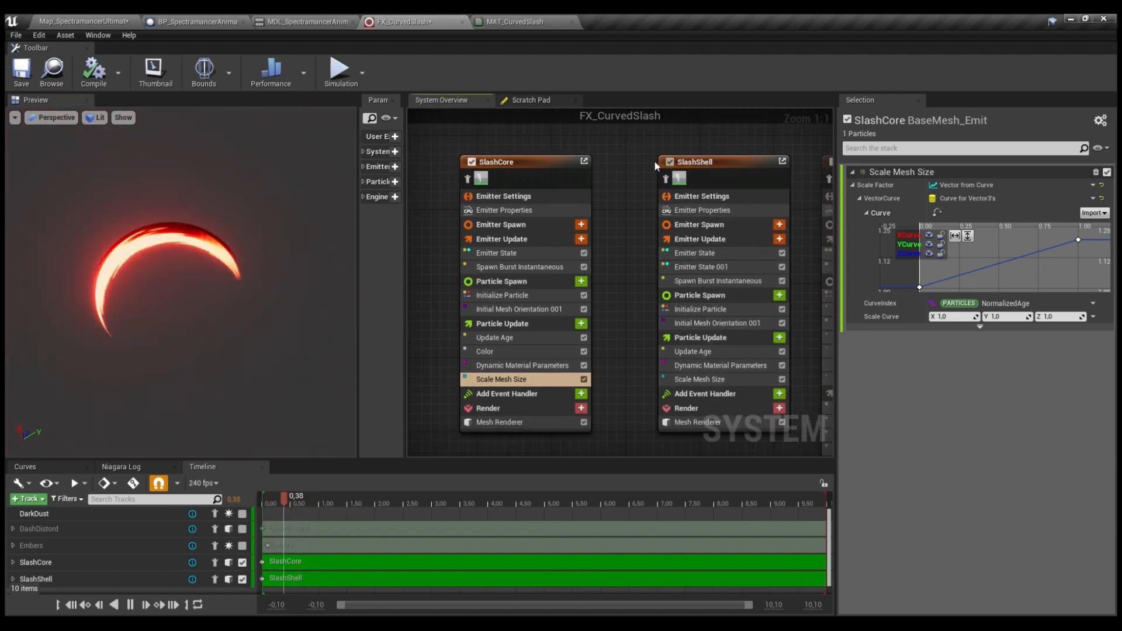
pyautogui.moveTo(234, 236); pyautogui.dragTo(238, 239)
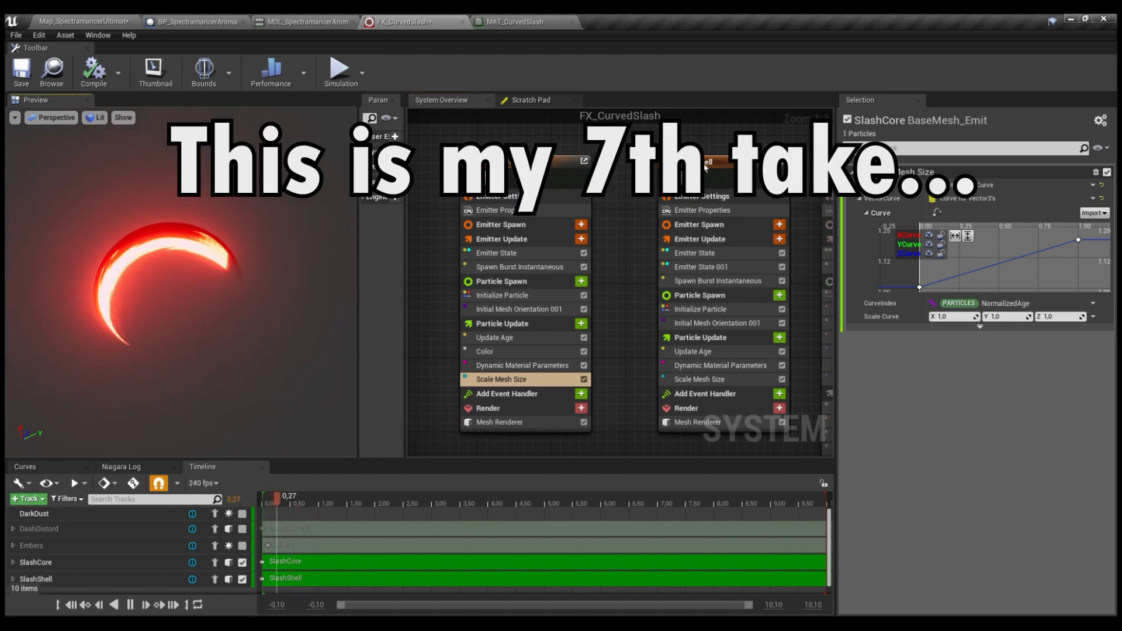